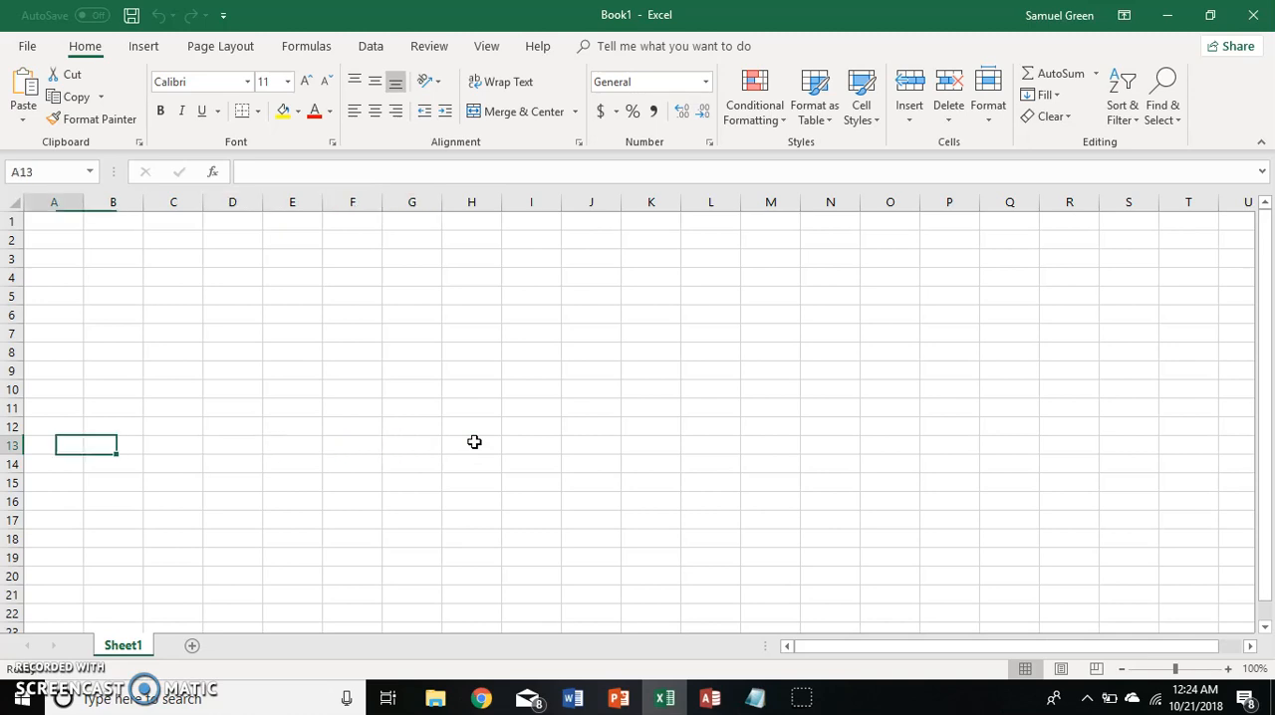
pyautogui.press('Right')
pyautogui.press('Right')
pyautogui.press('Right')
pyautogui.press('Right')
pyautogui.press('Right')
pyautogui.press('Right')
pyautogui.press('Right')
pyautogui.press('Right')
pyautogui.press('Right')
pyautogui.press('Right')
pyautogui.press('Right')
pyautogui.press('Right')
pyautogui.press('Right')
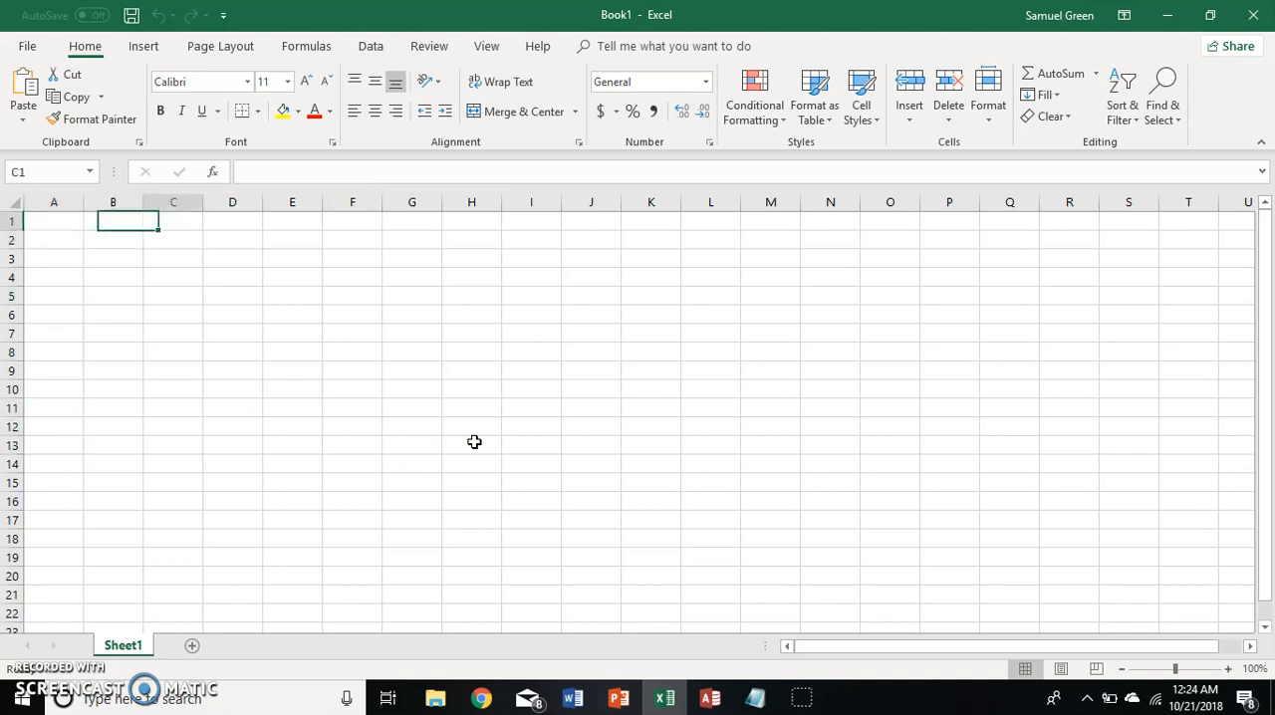
pyautogui.press('Down')
pyautogui.press('Down')
pyautogui.press('Down')
pyautogui.press('Down')
pyautogui.press('Down')
pyautogui.press('Down')
pyautogui.press('Down')
pyautogui.press('Down')
pyautogui.press('Down')
pyautogui.press('Down')
pyautogui.press('Down')
pyautogui.press('Down')
pyautogui.press('Down')
pyautogui.press('Left')
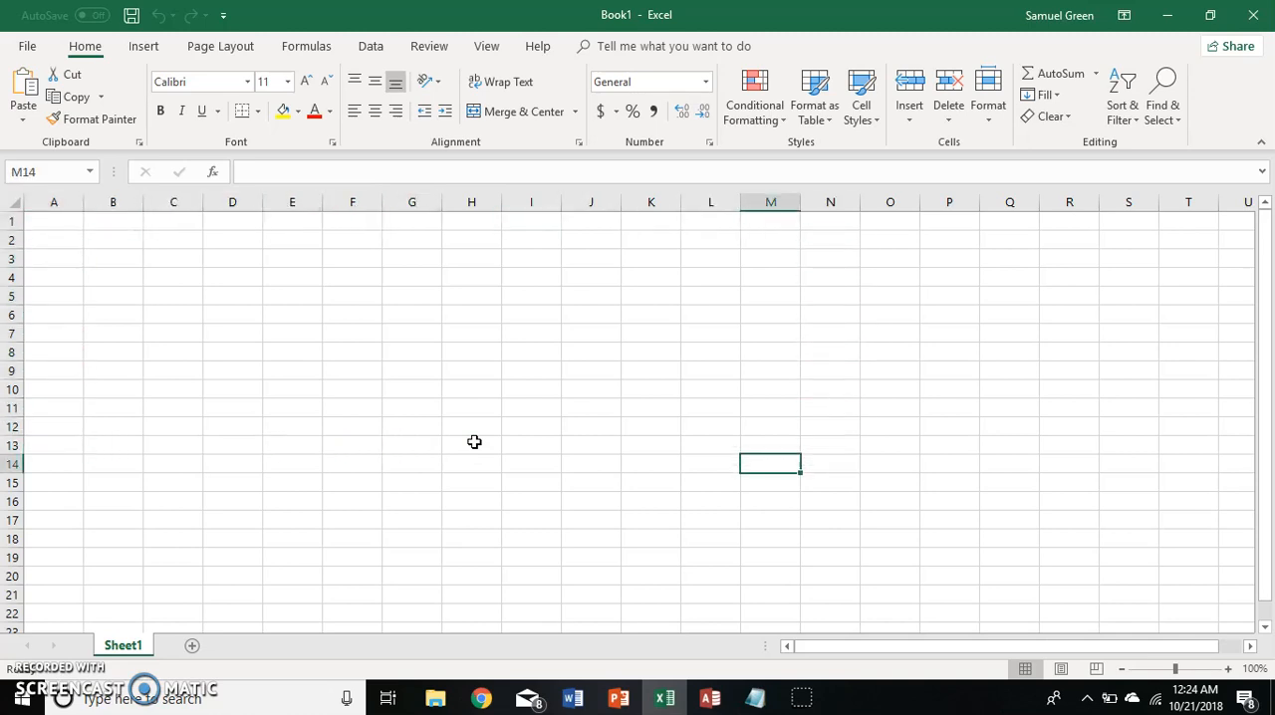
pyautogui.press('Left')
pyautogui.press('Left')
pyautogui.press('Left')
pyautogui.press('Left')
pyautogui.press('Left')
pyautogui.press('Left')
pyautogui.press('Left')
pyautogui.press('Left')
pyautogui.press('Left')
pyautogui.press('Left')
pyautogui.press('Left')
pyautogui.press('Left')
pyautogui.press('Up')
pyautogui.press('Up')
pyautogui.press('Up')
pyautogui.press('Up')
pyautogui.press('Up')
pyautogui.press('Up')
pyautogui.press('Right')
pyautogui.press('Up')
pyautogui.press('Up')
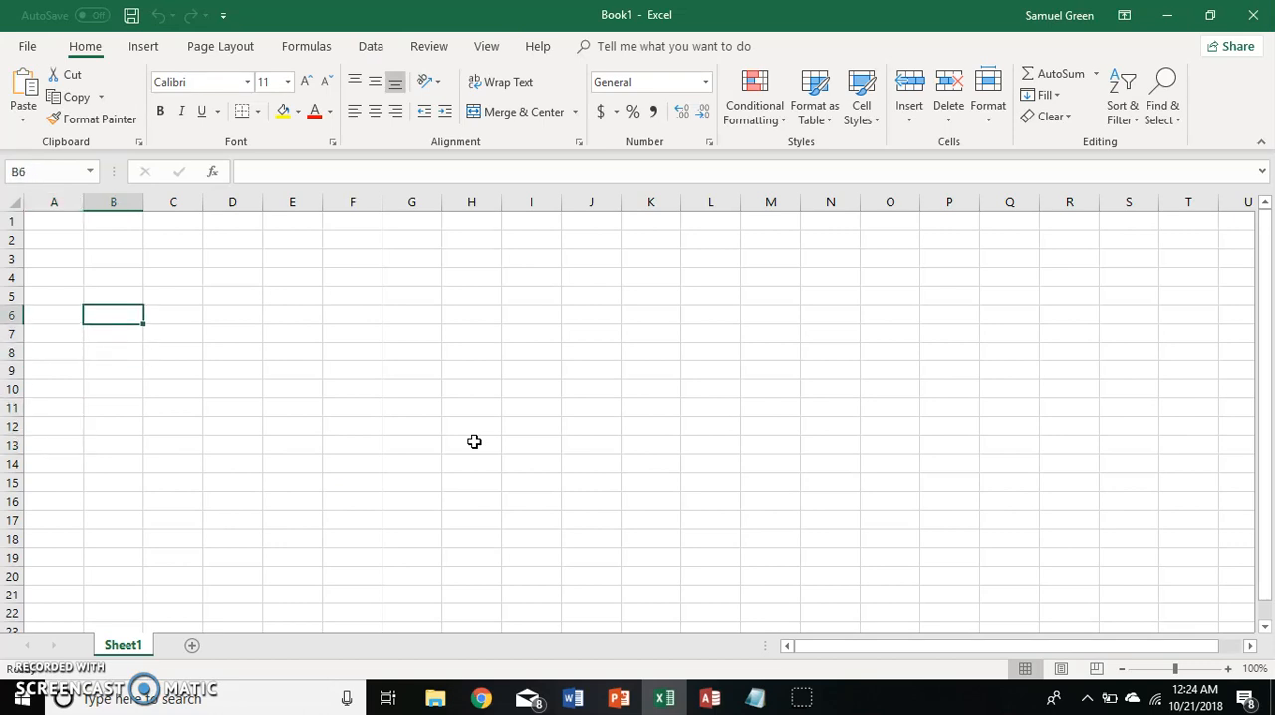
# Switch to Chrome, search the web for "yahoo finance" and open the Yahoo Finance site.
pyautogui.moveTo(491, 704)
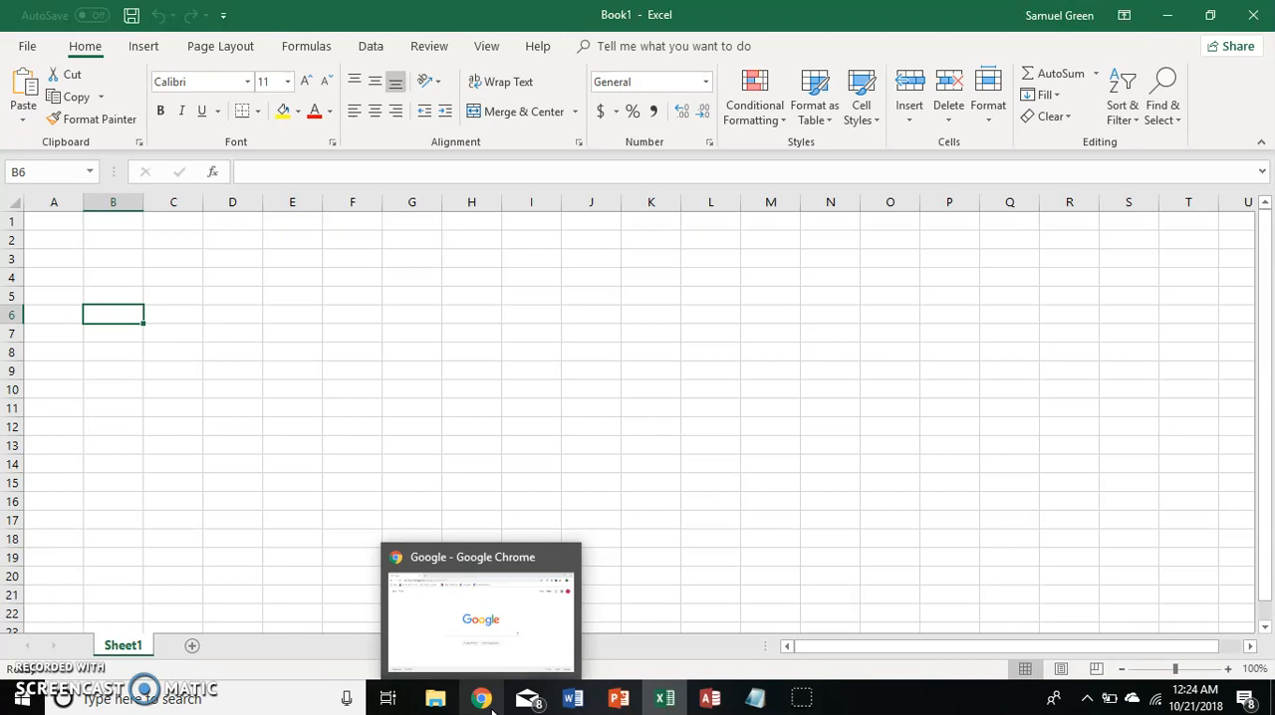
pyautogui.click(483, 698)
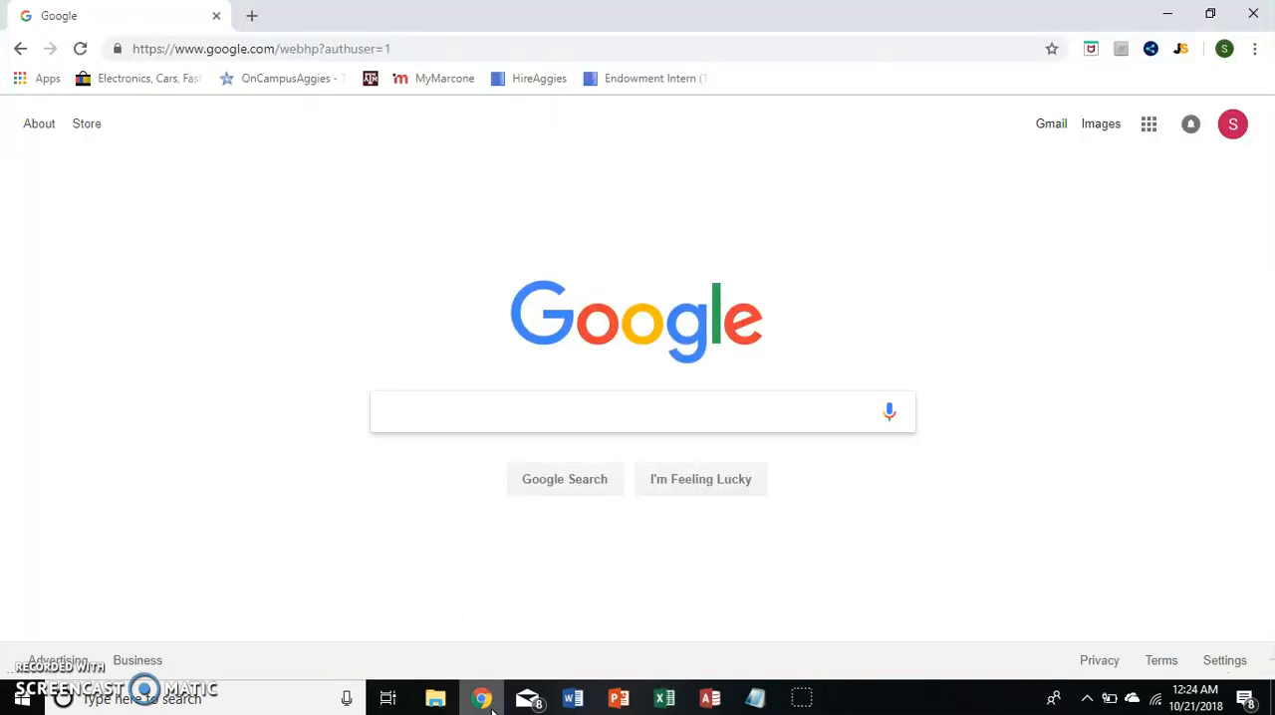
pyautogui.moveTo(675, 703)
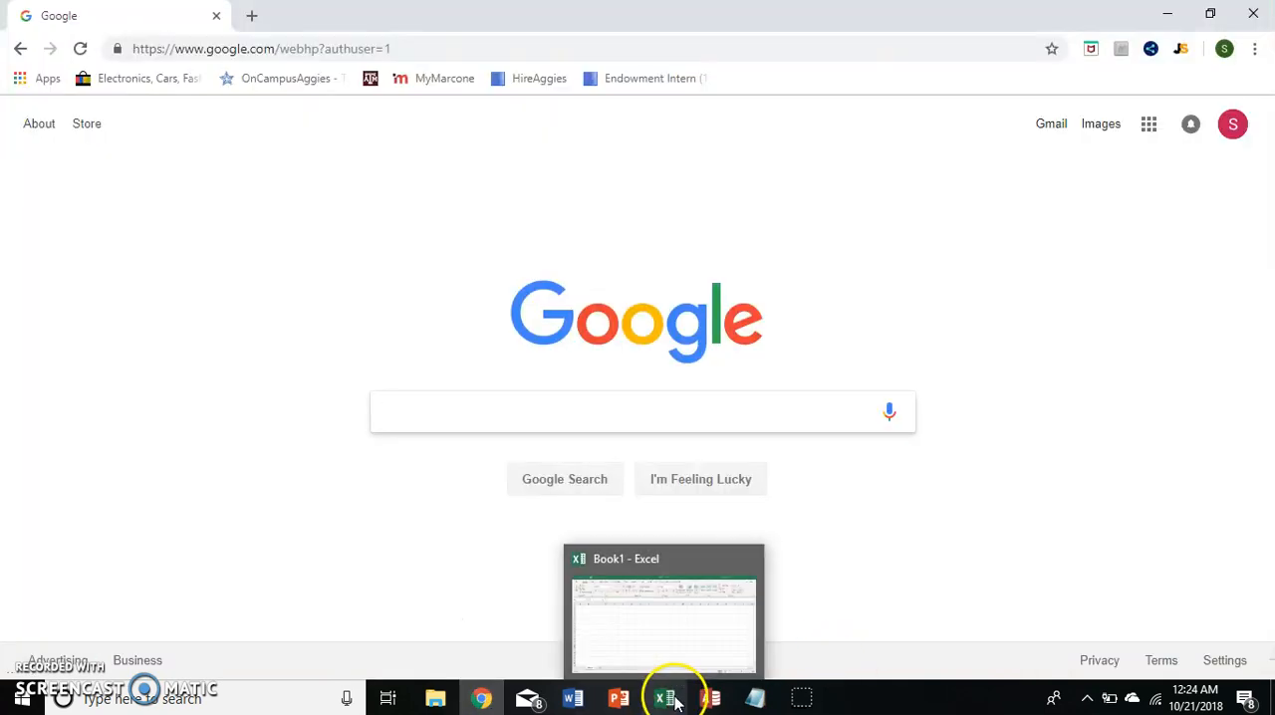
pyautogui.moveTo(683, 614)
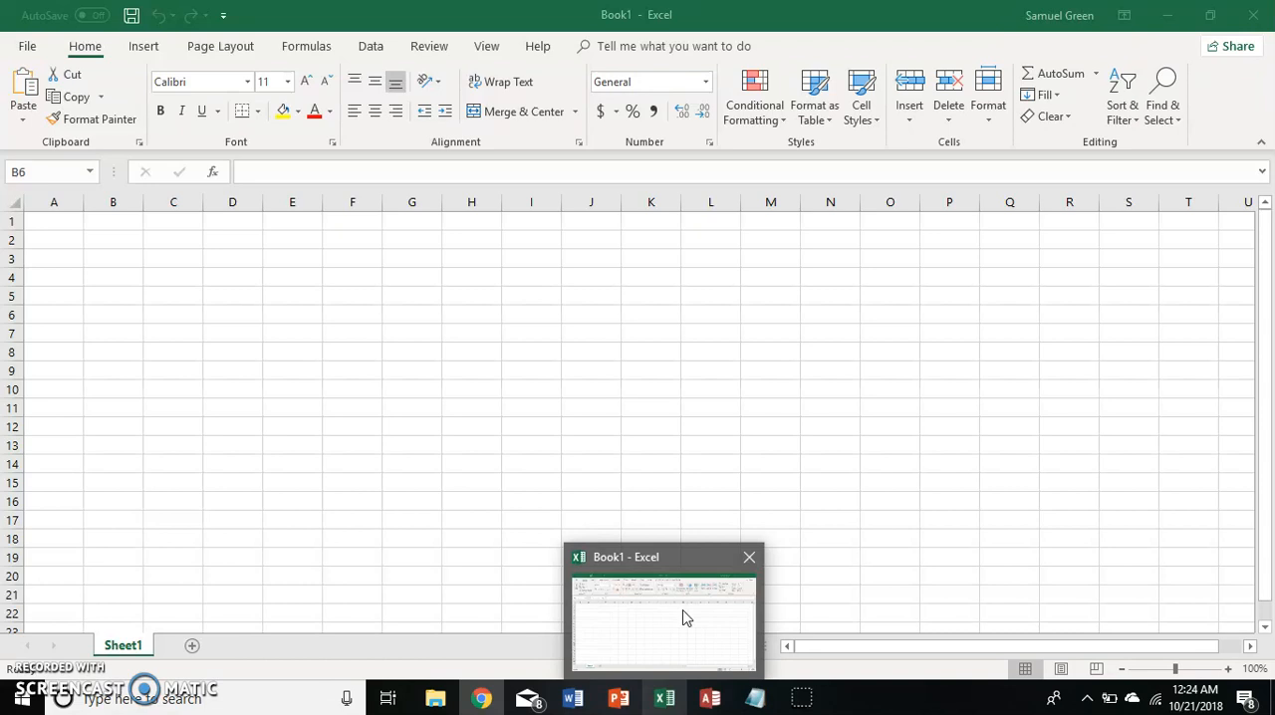
pyautogui.click(673, 618)
pyautogui.click(478, 697)
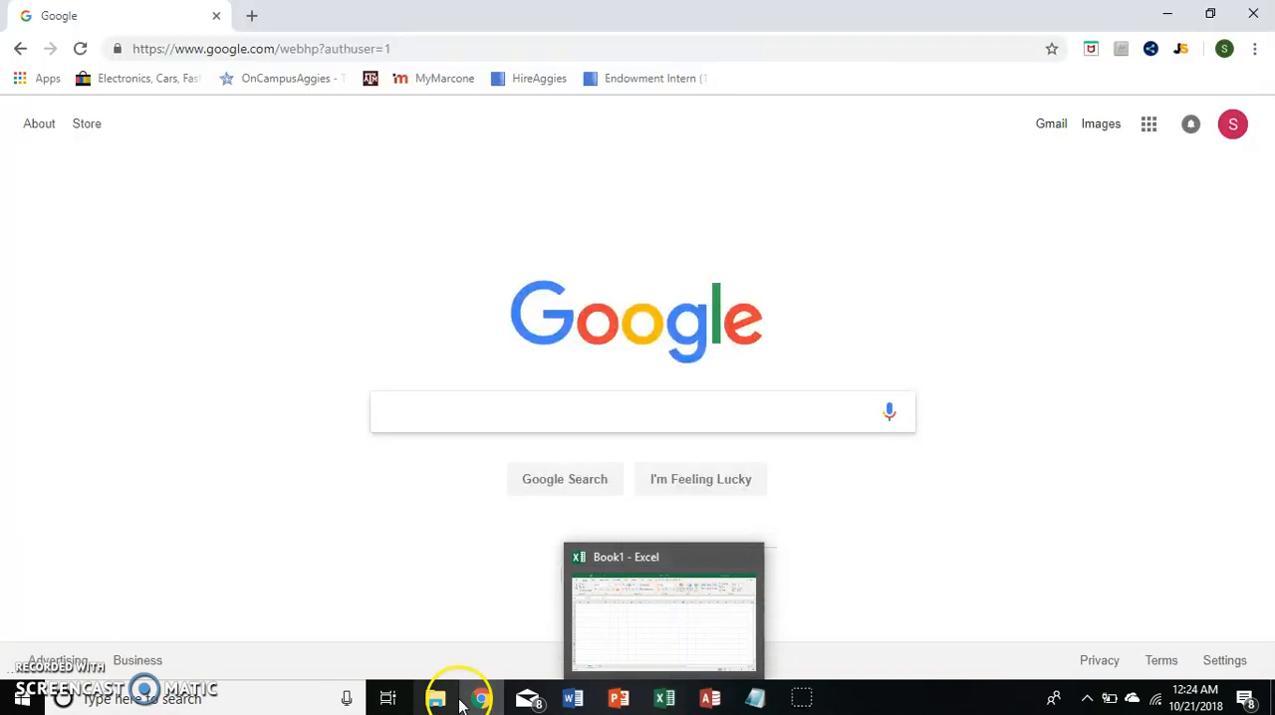
pyautogui.moveTo(488, 694)
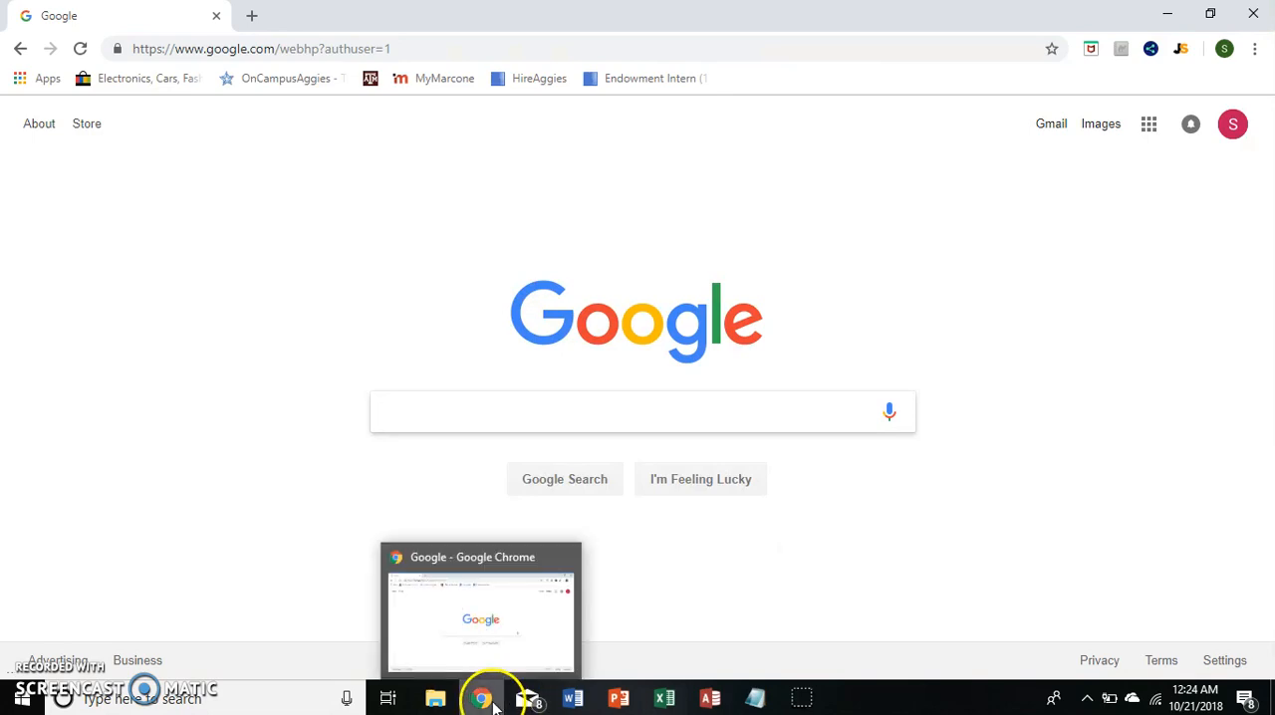
pyautogui.click(439, 45)
pyautogui.write('yah')
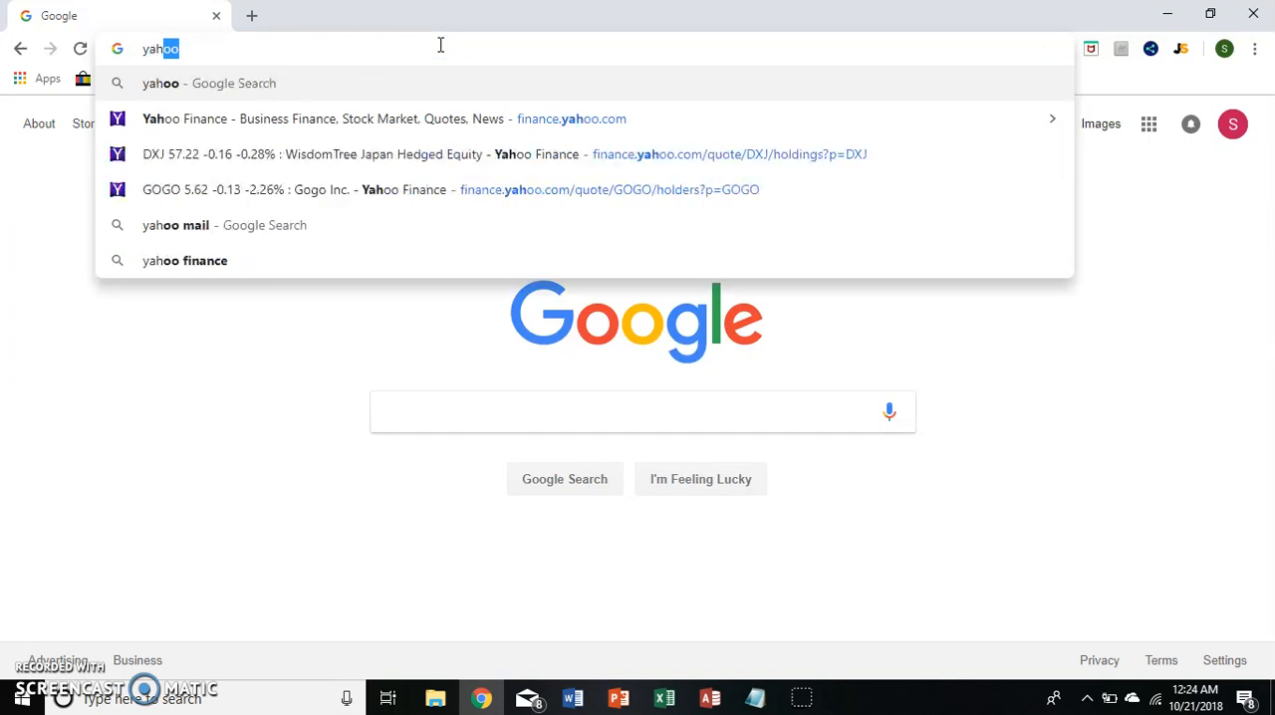
pyautogui.write('oo finance')
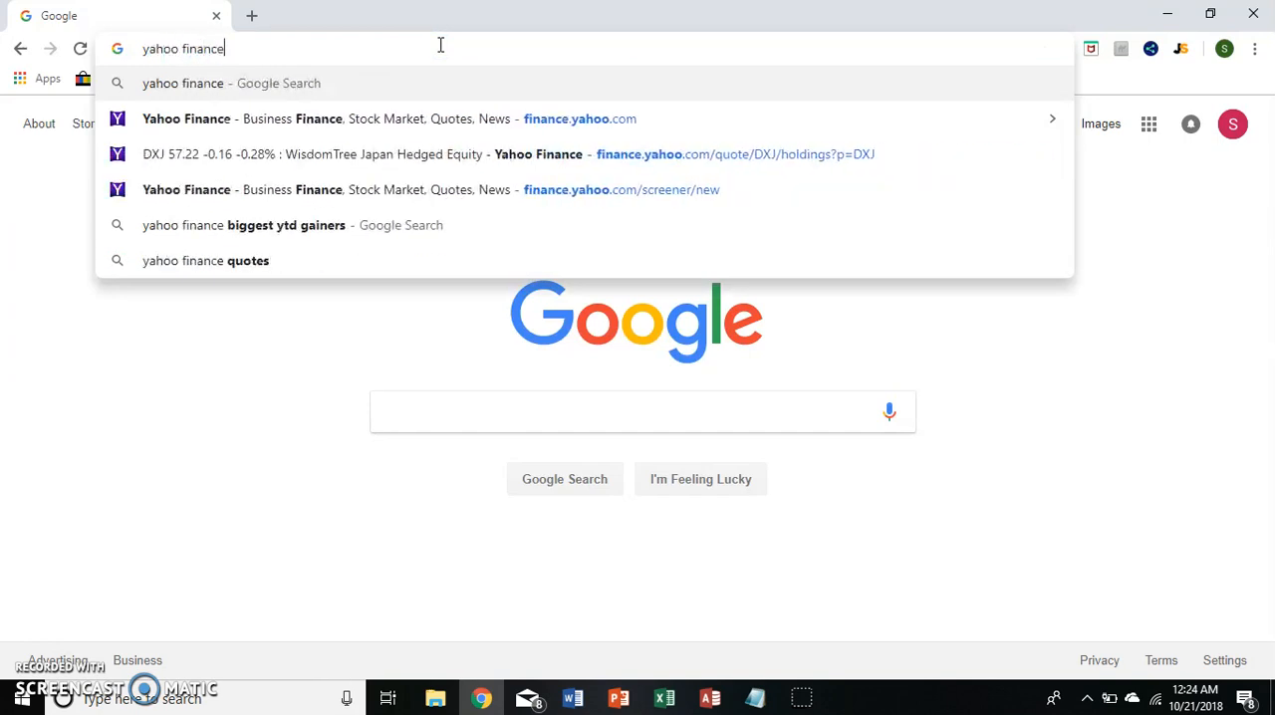
pyautogui.press('Return')
pyautogui.click(365, 269)
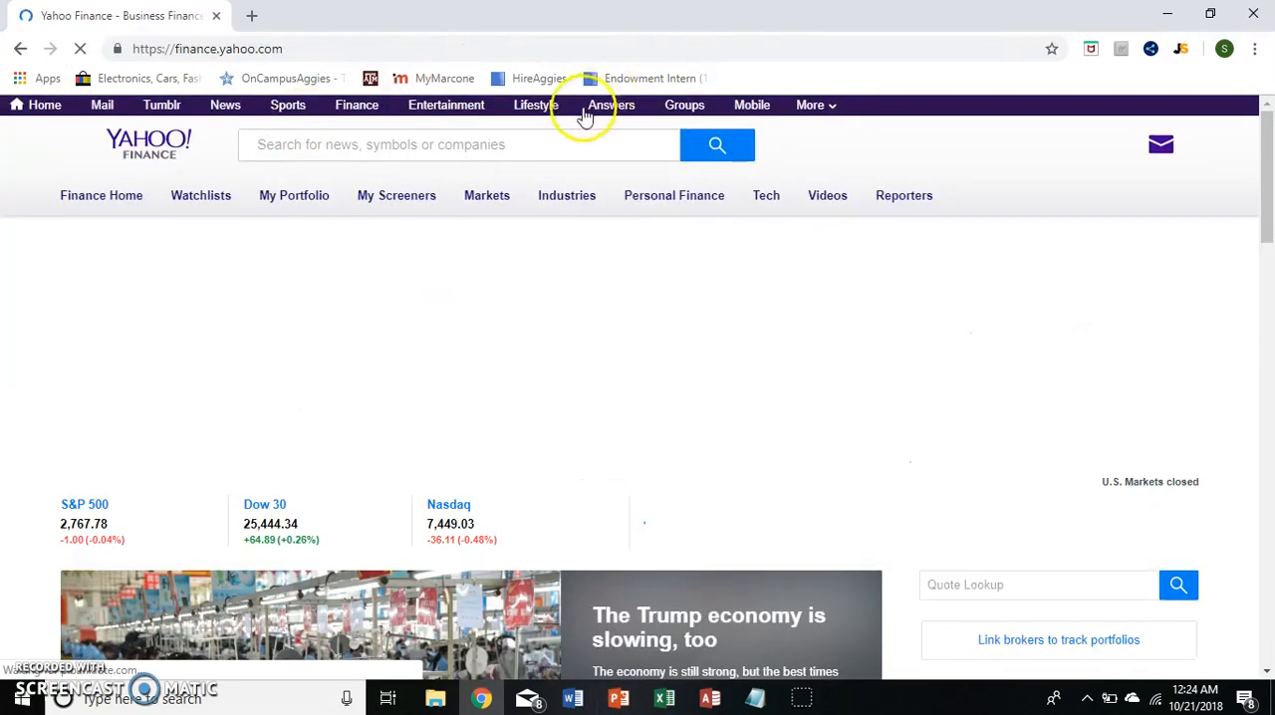
# Look up the symbol SPXS on Yahoo Finance and open its historical data.
pyautogui.click(444, 147)
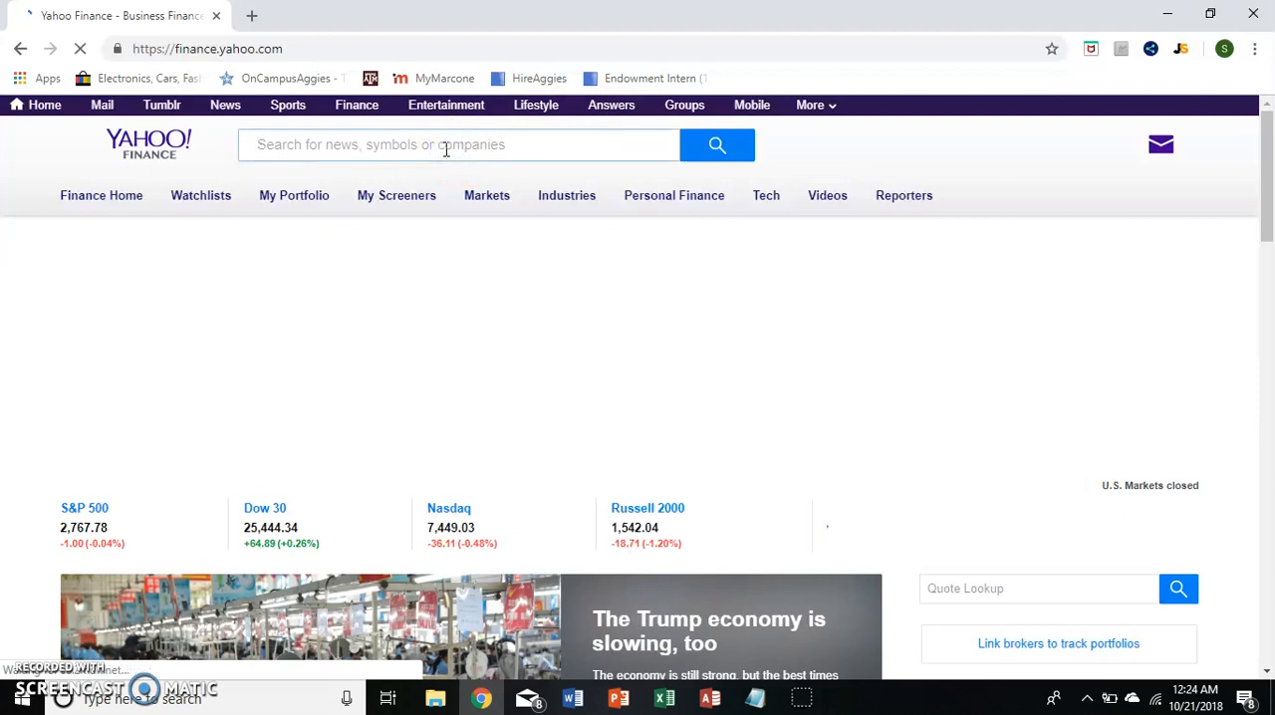
pyautogui.write('SPXS')
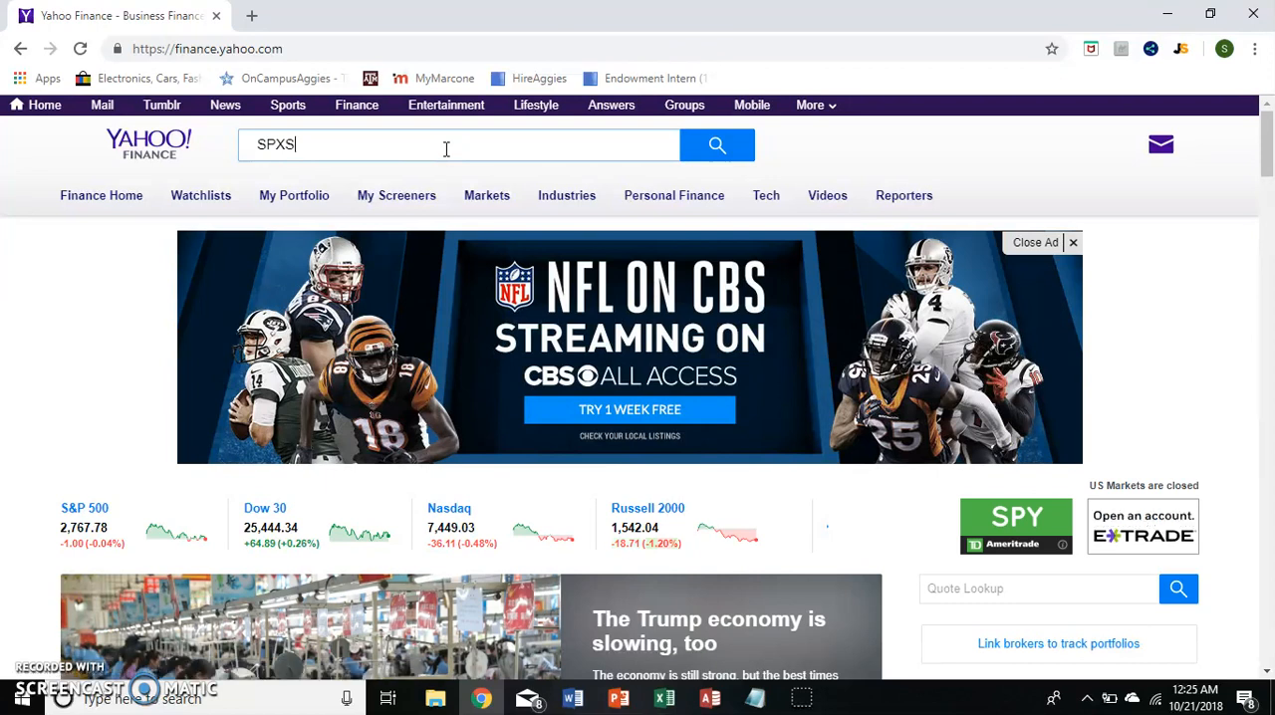
pyautogui.press('Return')
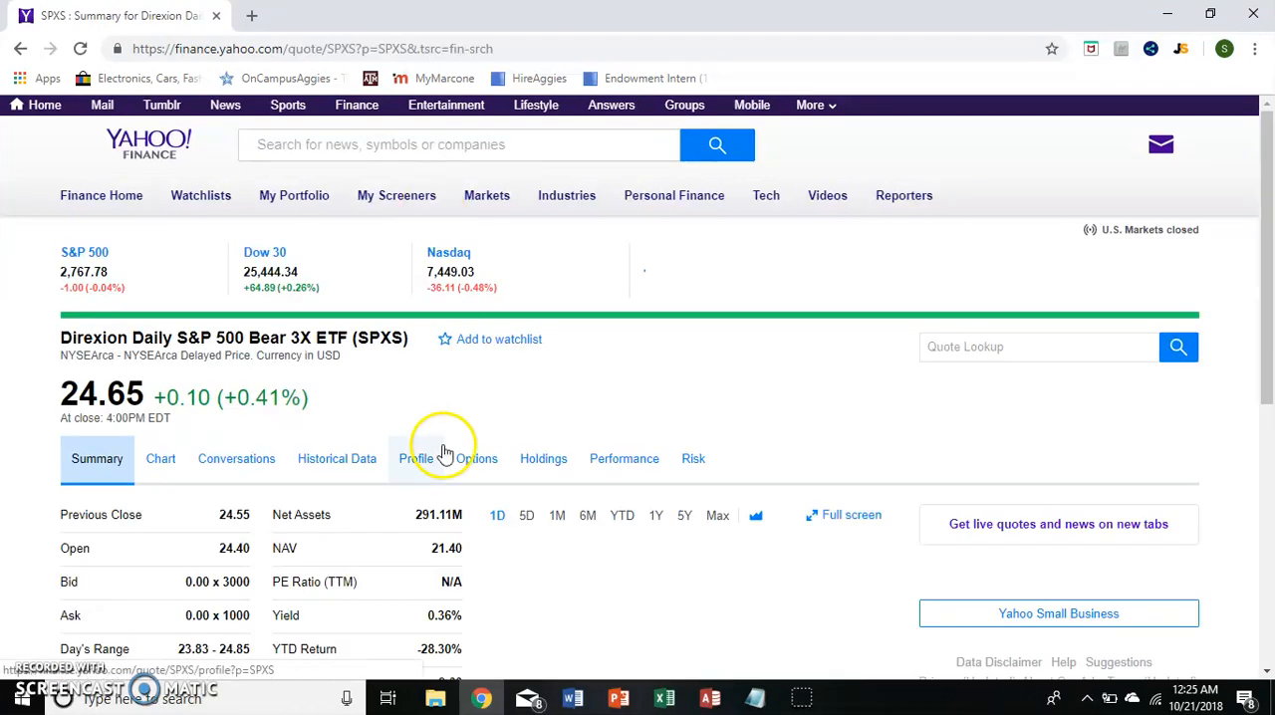
pyautogui.scroll(-1, 208, 469)
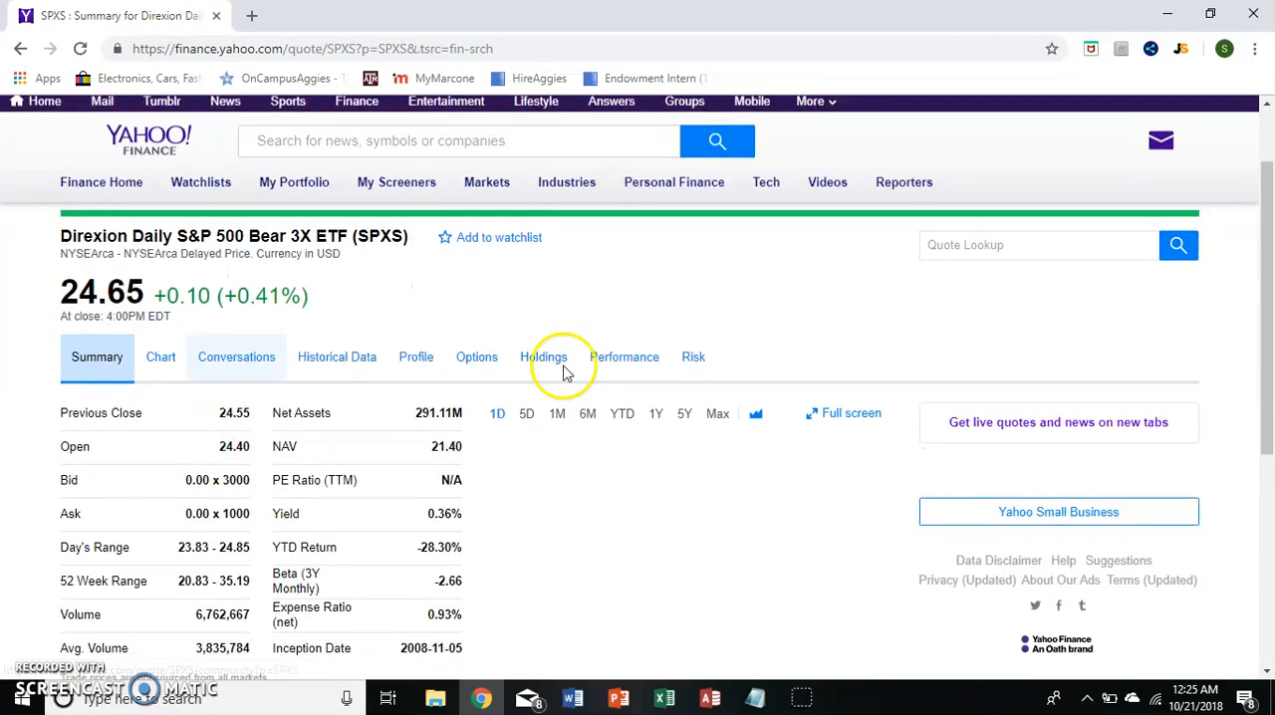
pyautogui.click(354, 343)
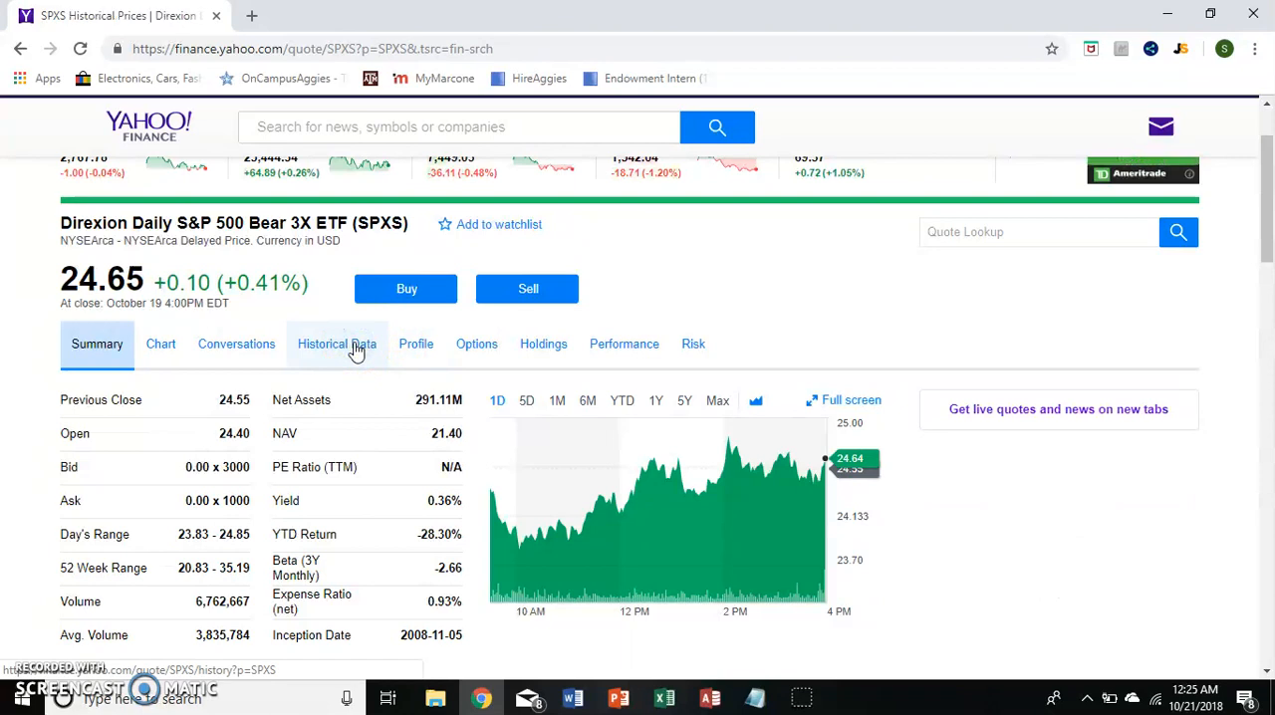
# Set the time period of the SPXS historical prices to Max and apply it.
pyautogui.scroll(-2, 546, 433)
pyautogui.scroll(1, 668, 170)
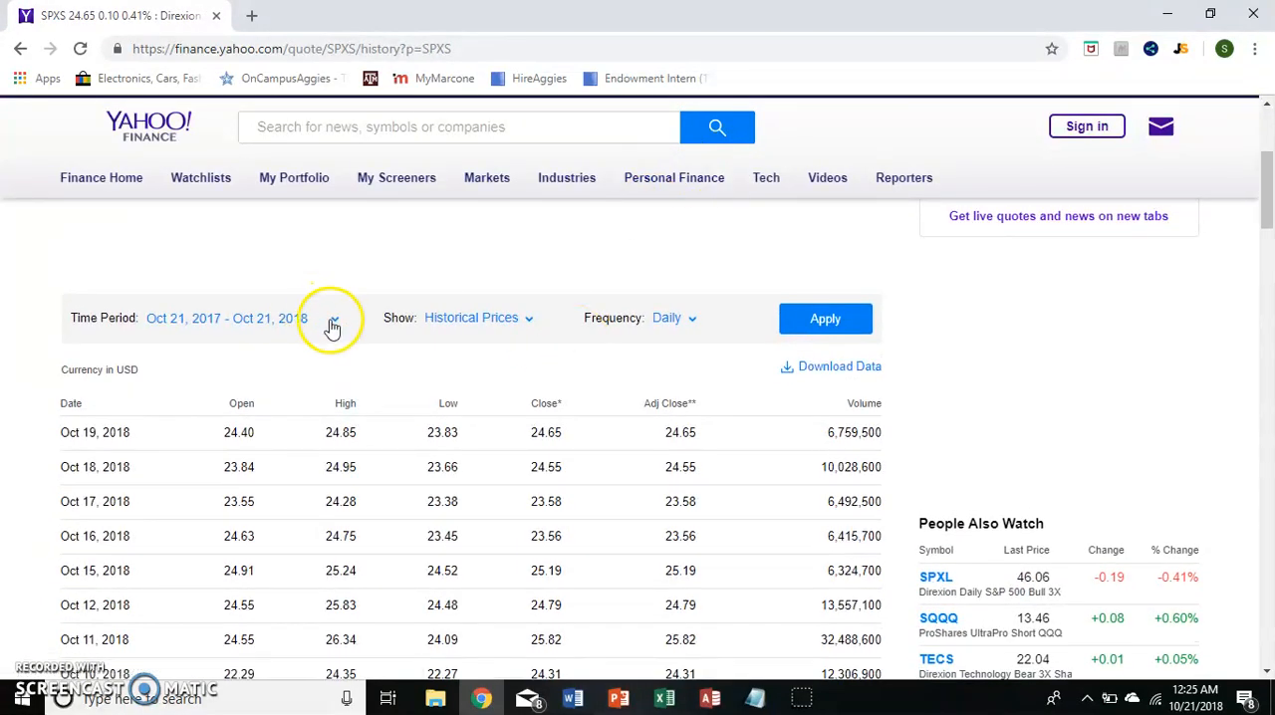
pyautogui.click(334, 320)
pyautogui.click(279, 382)
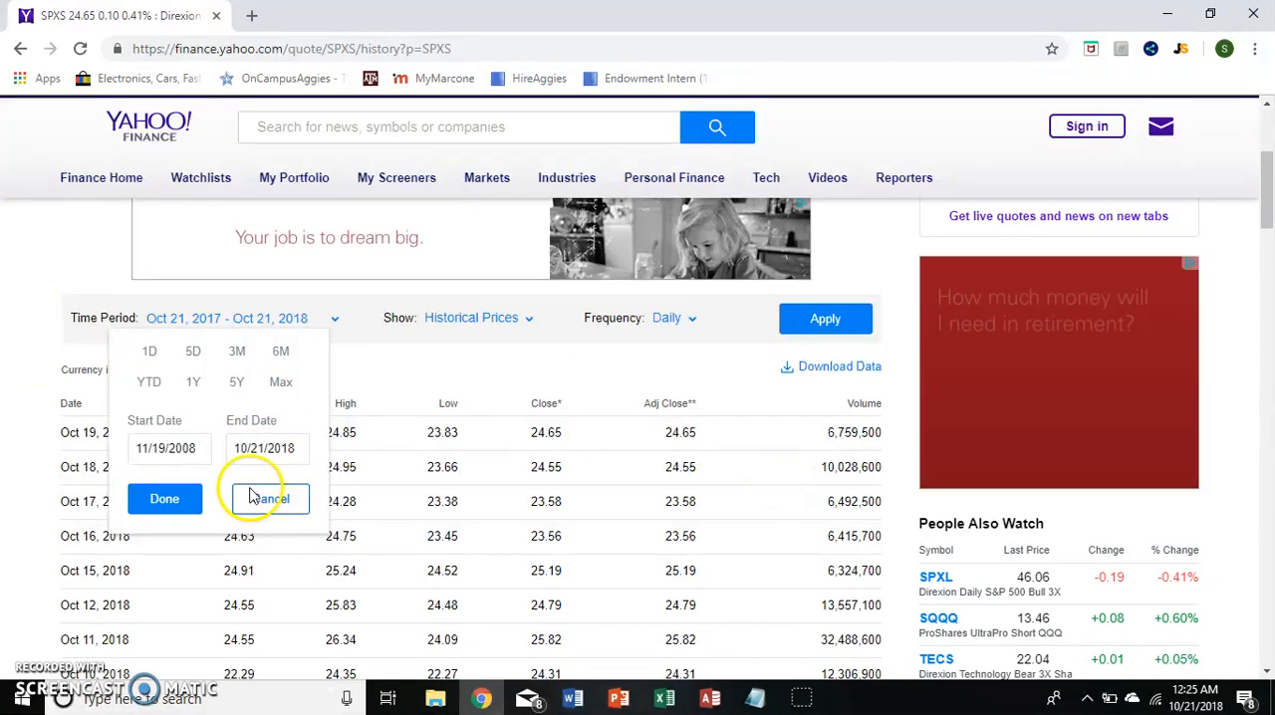
pyautogui.click(146, 503)
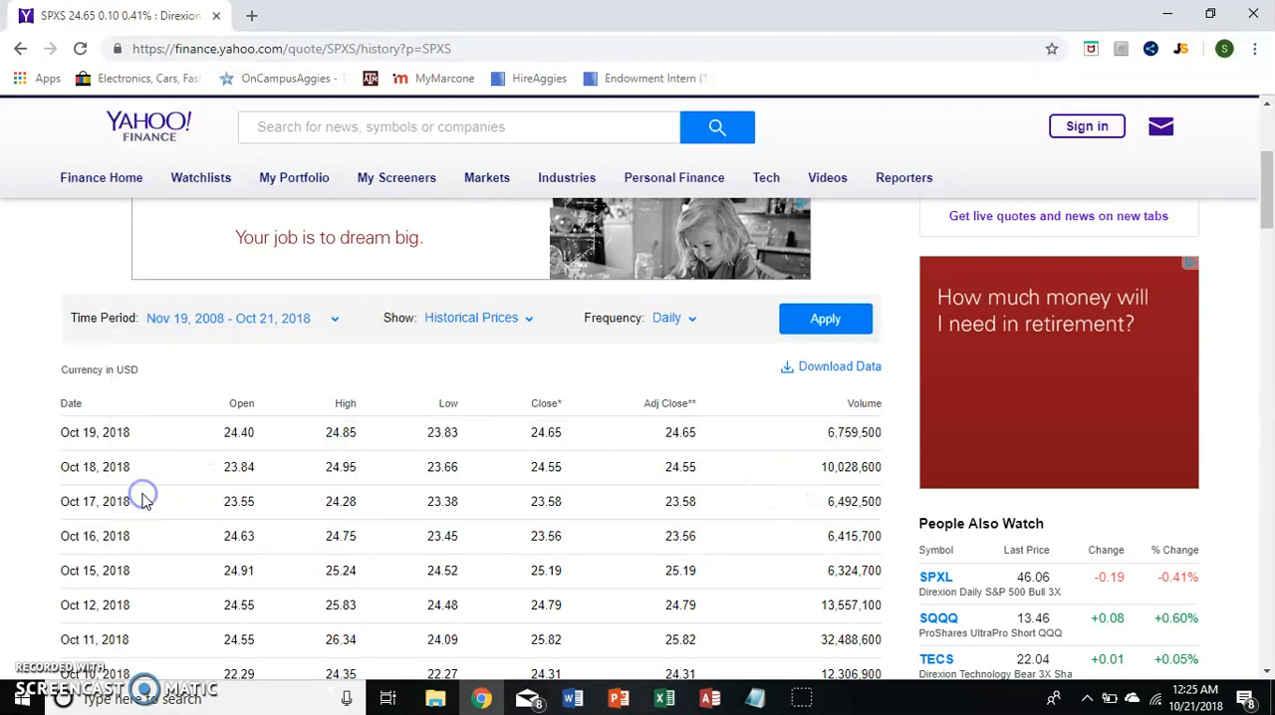
pyautogui.click(817, 329)
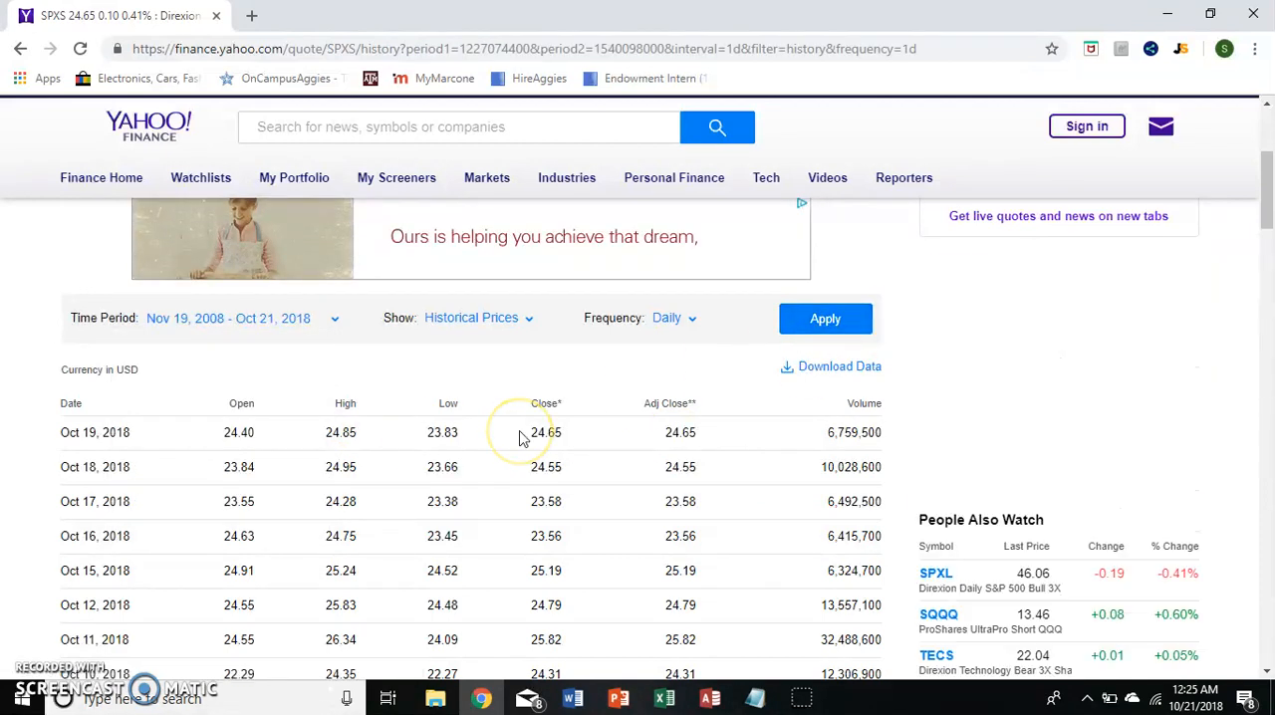
# Change the frequency of the historical prices to Weekly and apply it.
pyautogui.scroll(-2, 519, 438)
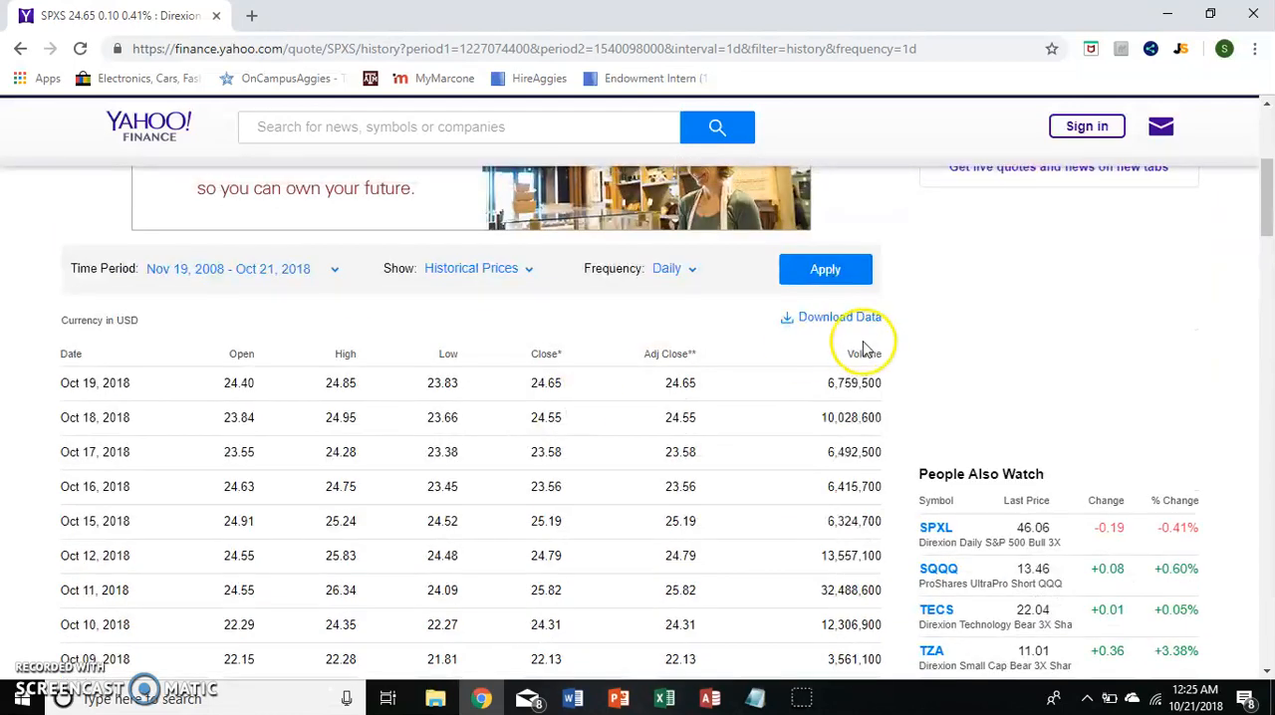
pyautogui.click(688, 273)
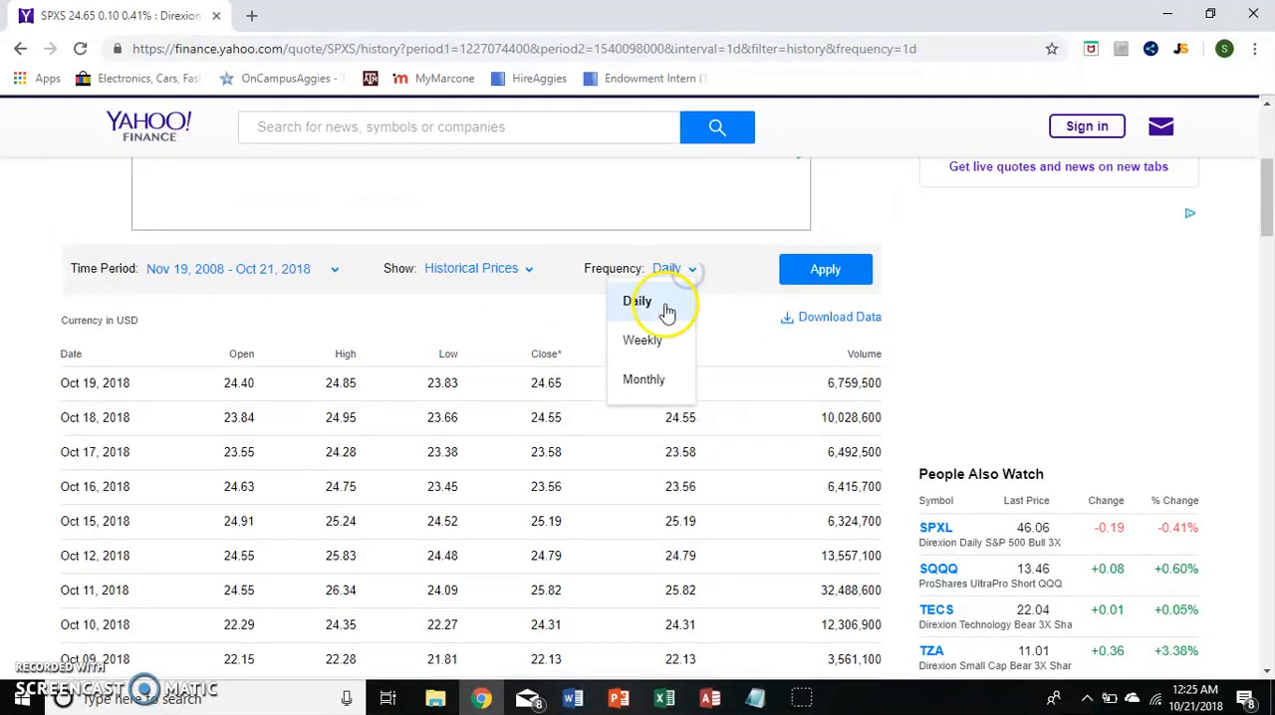
pyautogui.click(640, 342)
pyautogui.click(826, 275)
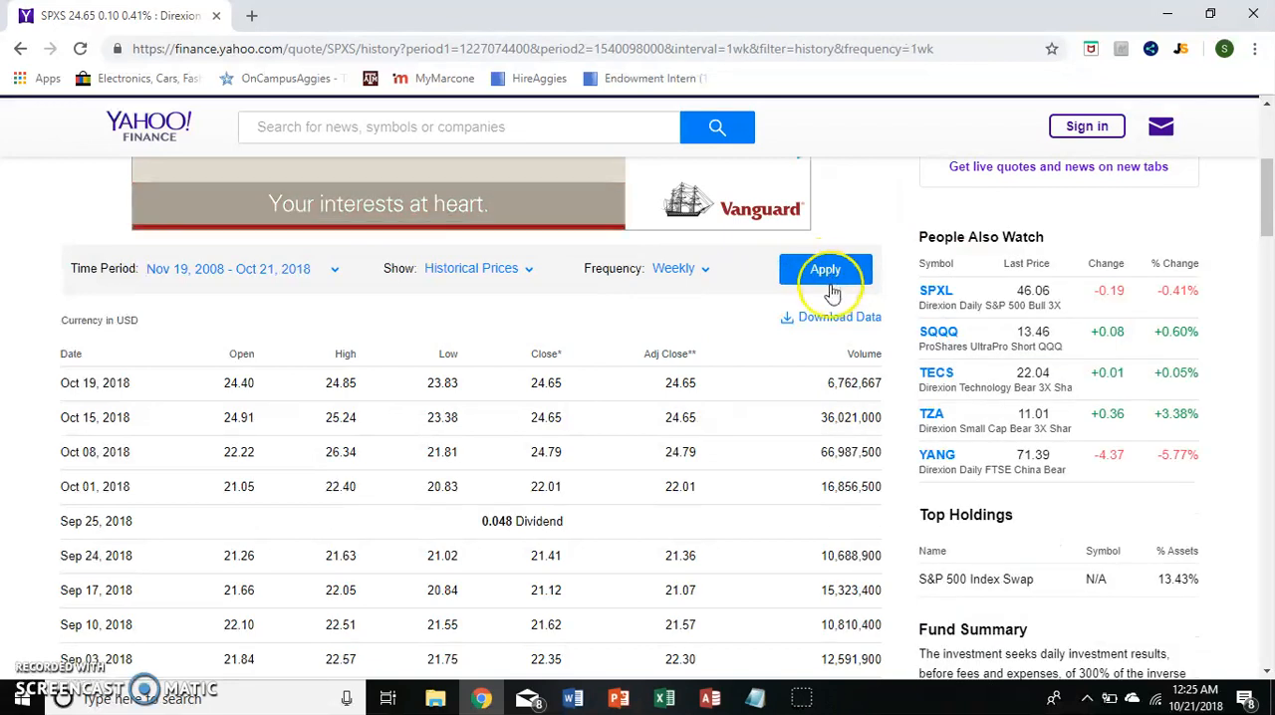
# Download the weekly SPXS price data and open the downloaded file SPXS (1).csv in Excel.
pyautogui.click(828, 319)
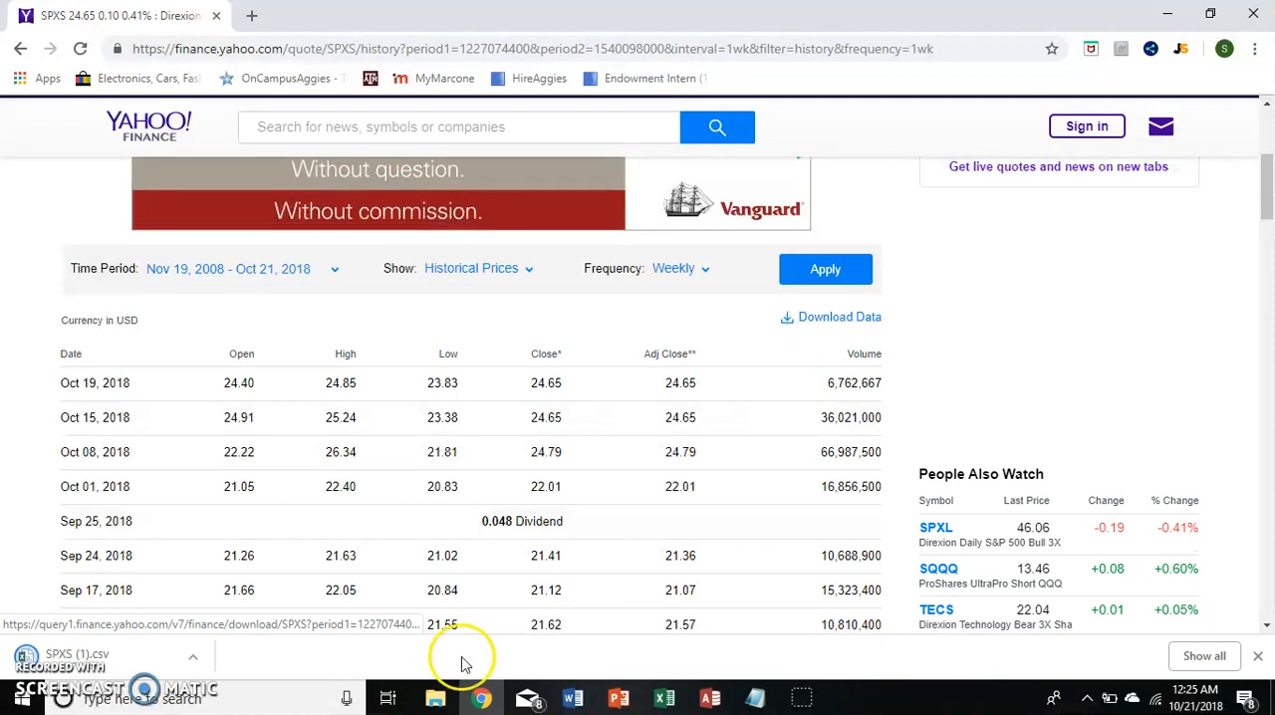
pyautogui.click(100, 657)
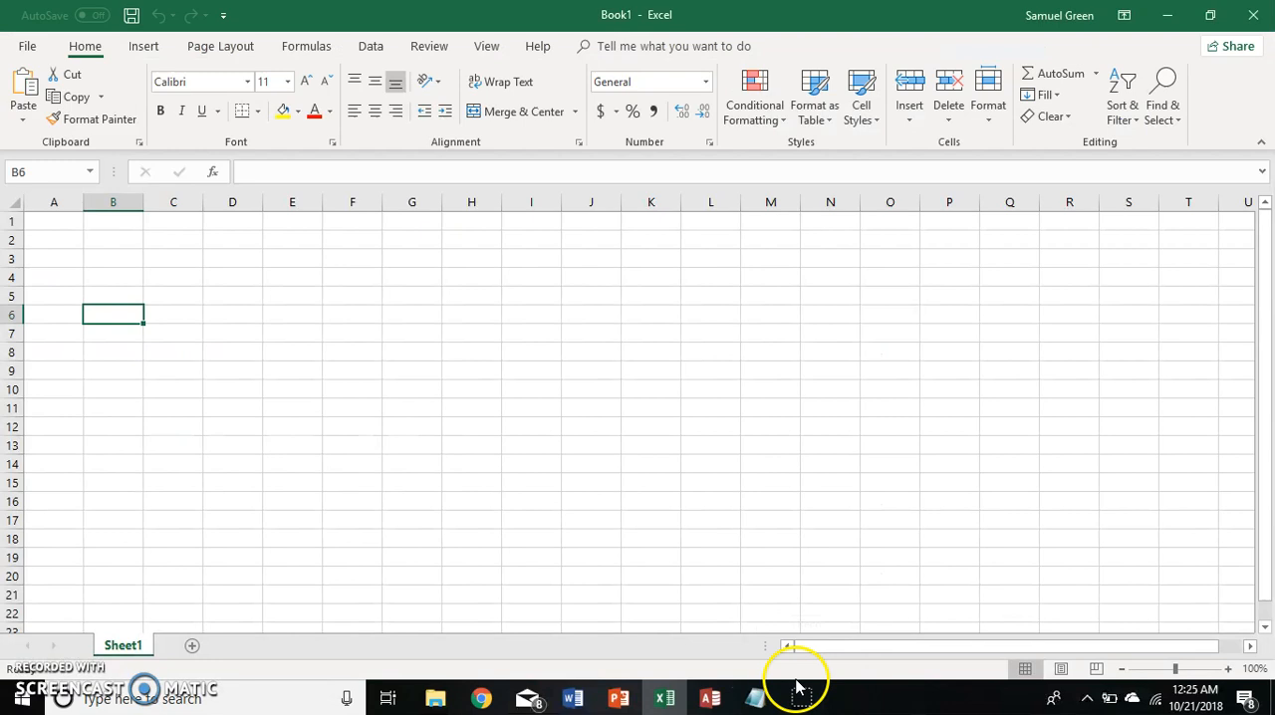
pyautogui.moveTo(800, 691)
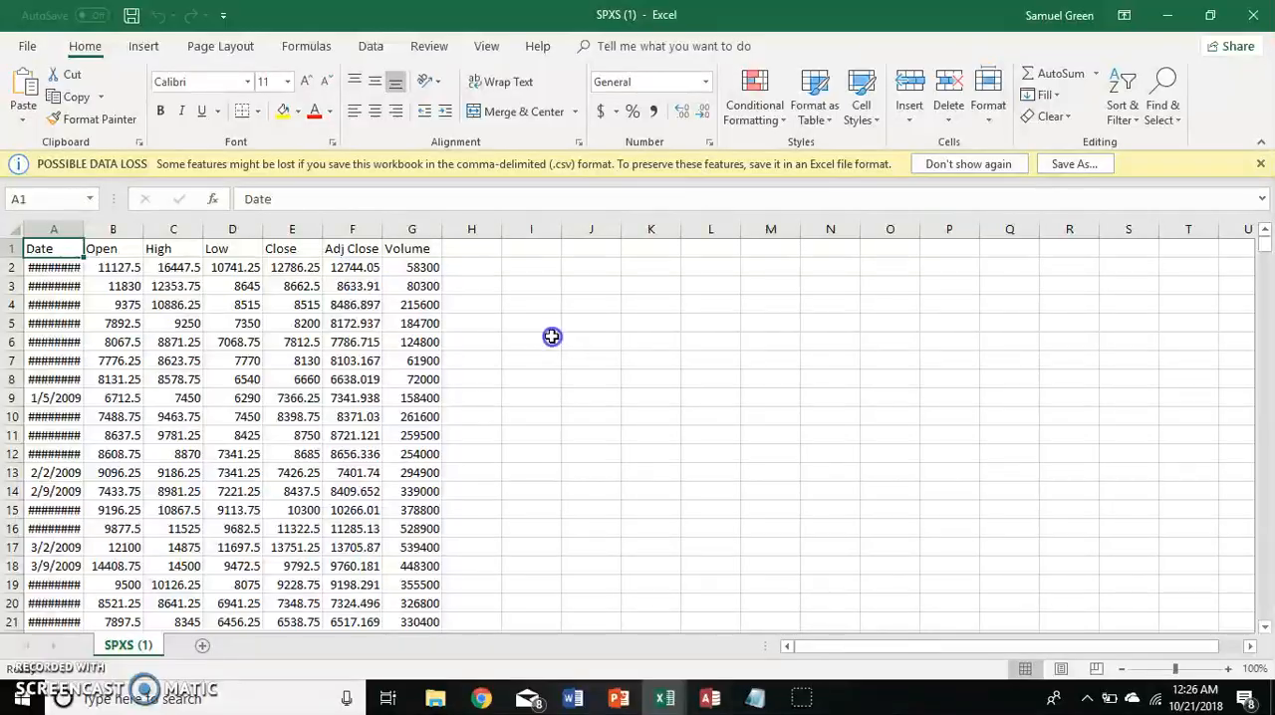
pyautogui.click(537, 323)
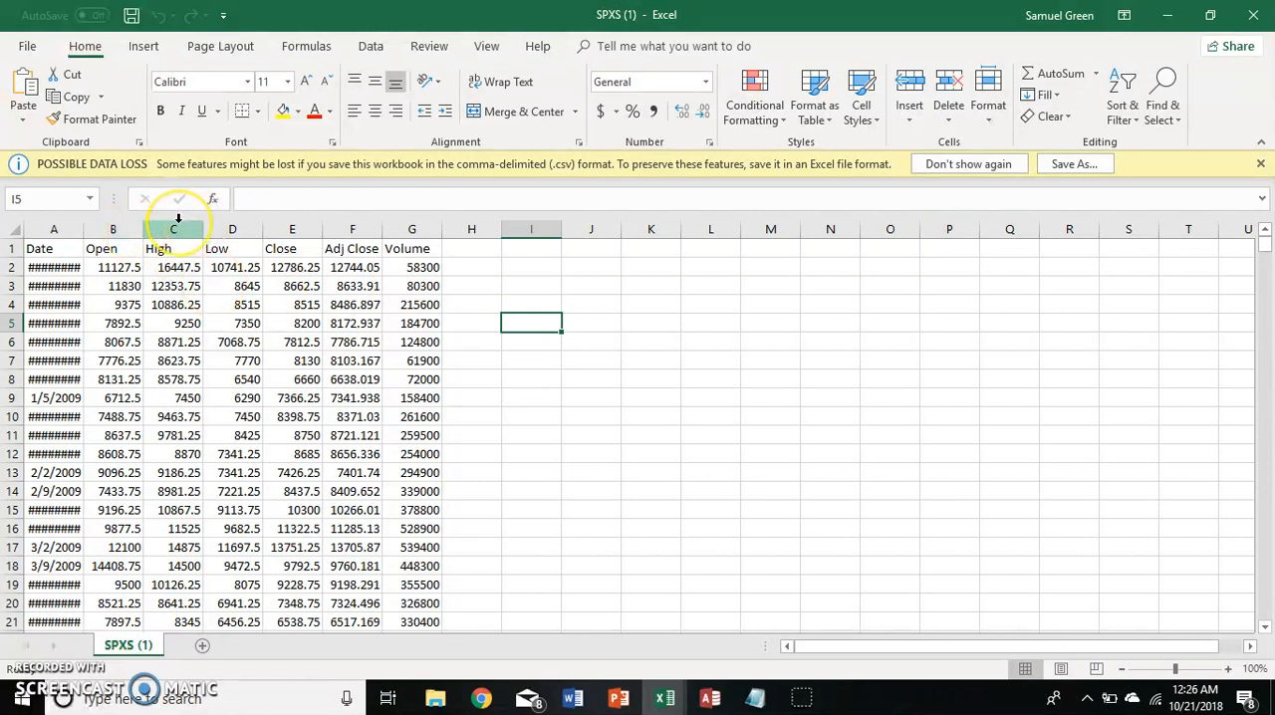
# Delete the High and Low columns from the SPXS price sheet.
pyautogui.moveTo(178, 219); pyautogui.dragTo(239, 221)
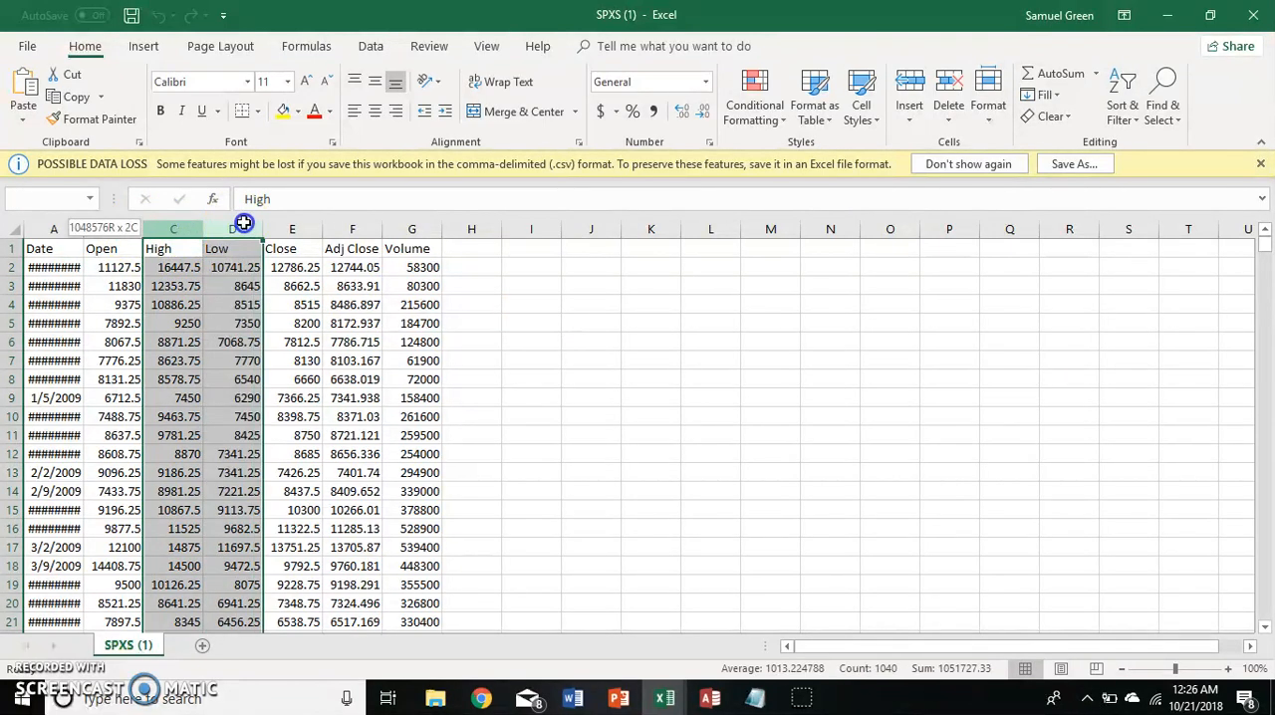
pyautogui.rightClick(180, 368)
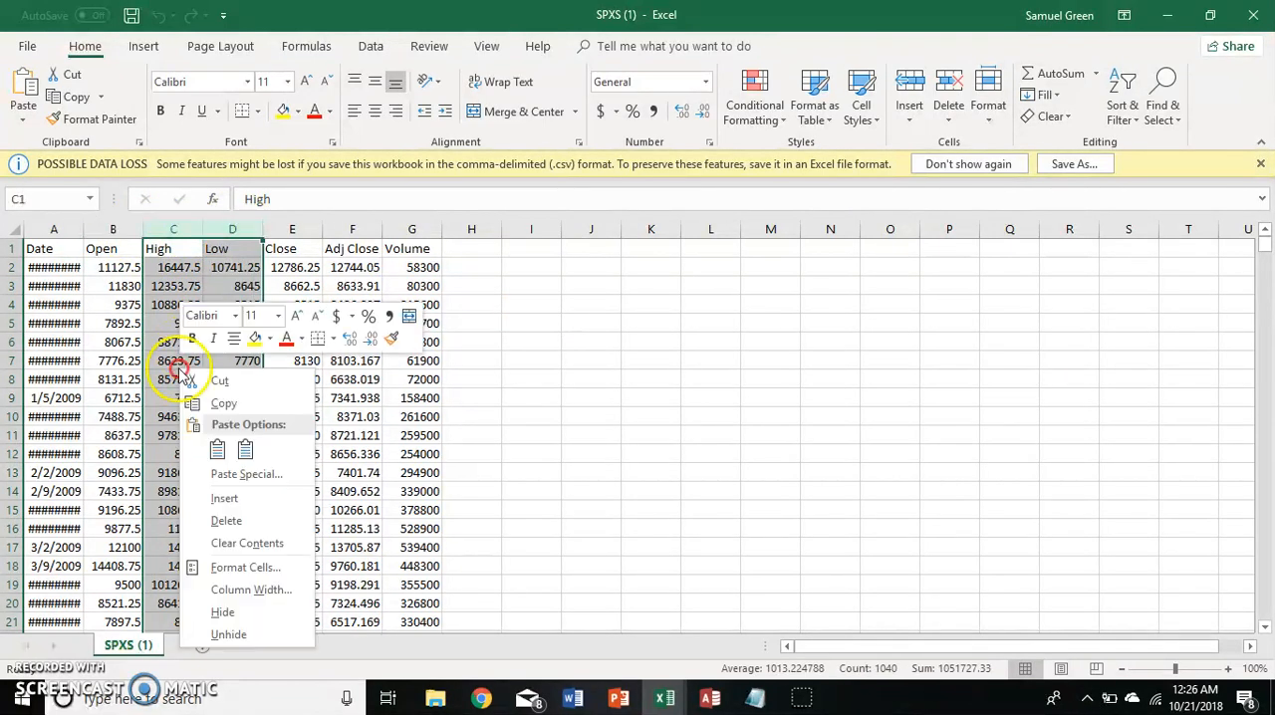
pyautogui.click(271, 521)
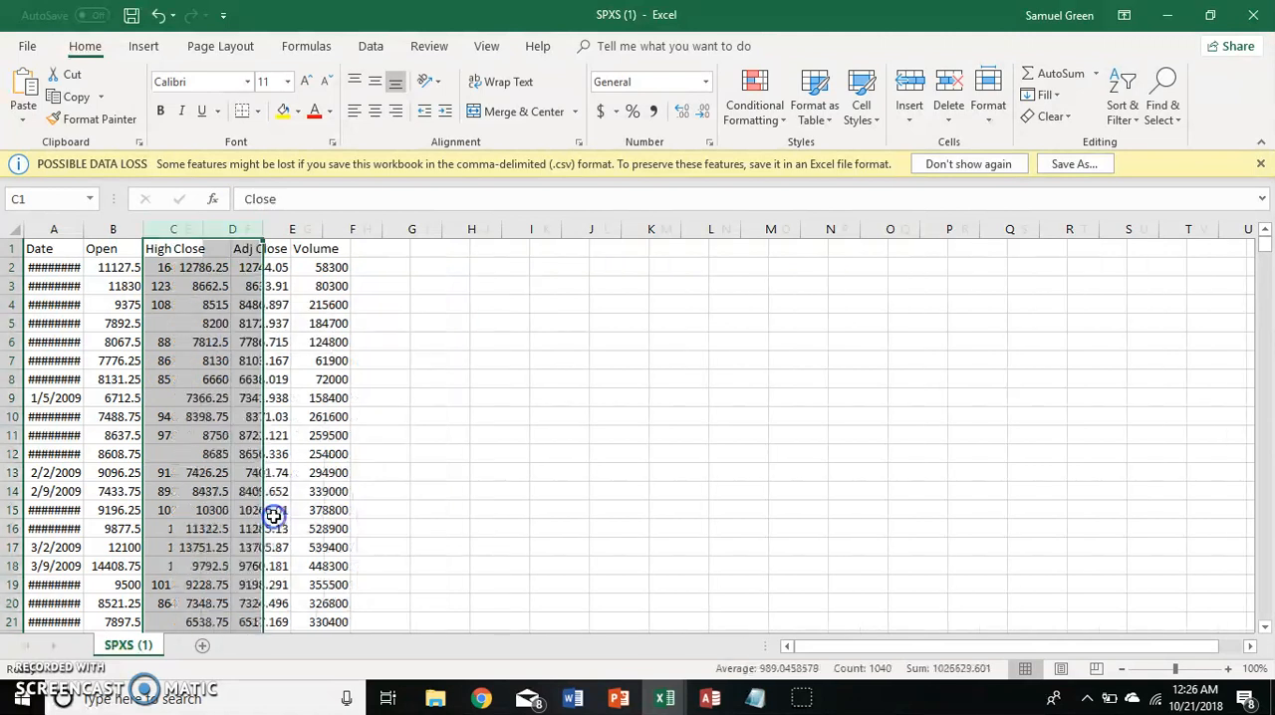
# Delete the Adj Close and Volume columns from the SPXS price sheet.
pyautogui.click(239, 228)
pyautogui.moveTo(236, 229); pyautogui.dragTo(311, 228)
pyautogui.rightClick(288, 328)
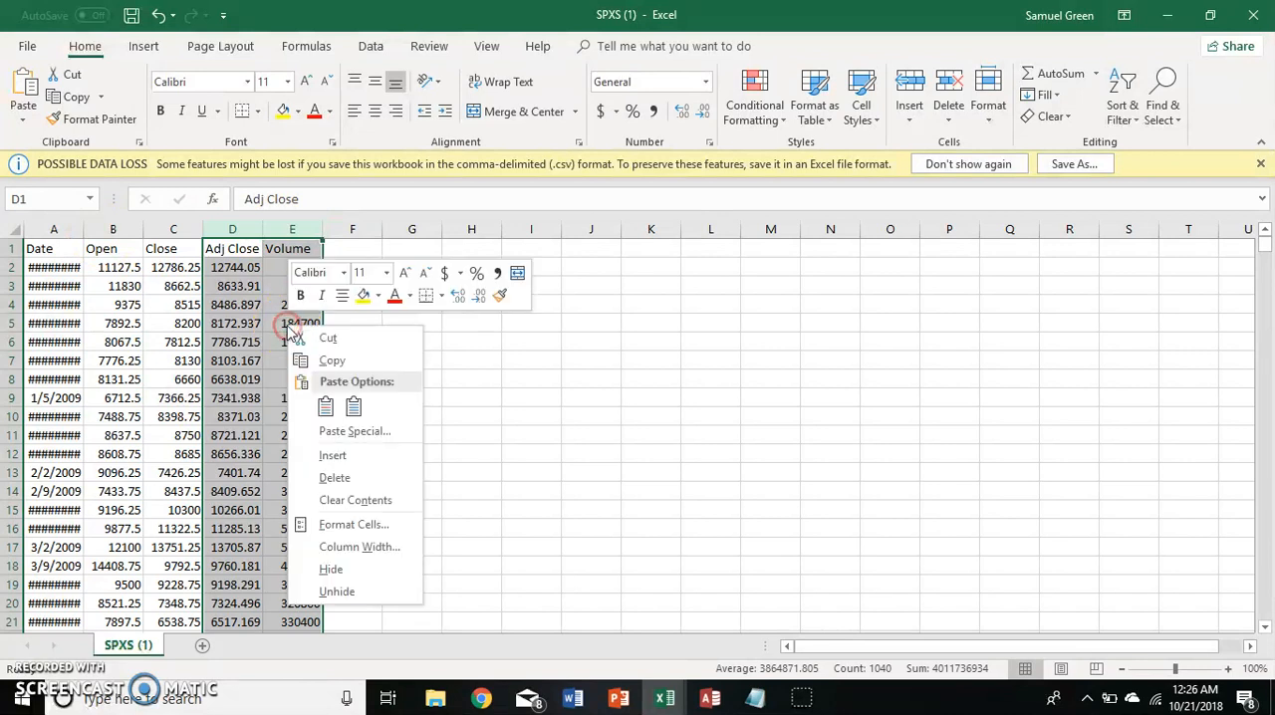
pyautogui.click(334, 477)
# Widen the Date column enough to show the full dates.
pyautogui.click(298, 330)
pyautogui.moveTo(84, 229)
pyautogui.mouseDown()
pyautogui.moveTo(204, 239)
pyautogui.moveTo(106, 227)
pyautogui.mouseUp()
pyautogui.click(355, 348)
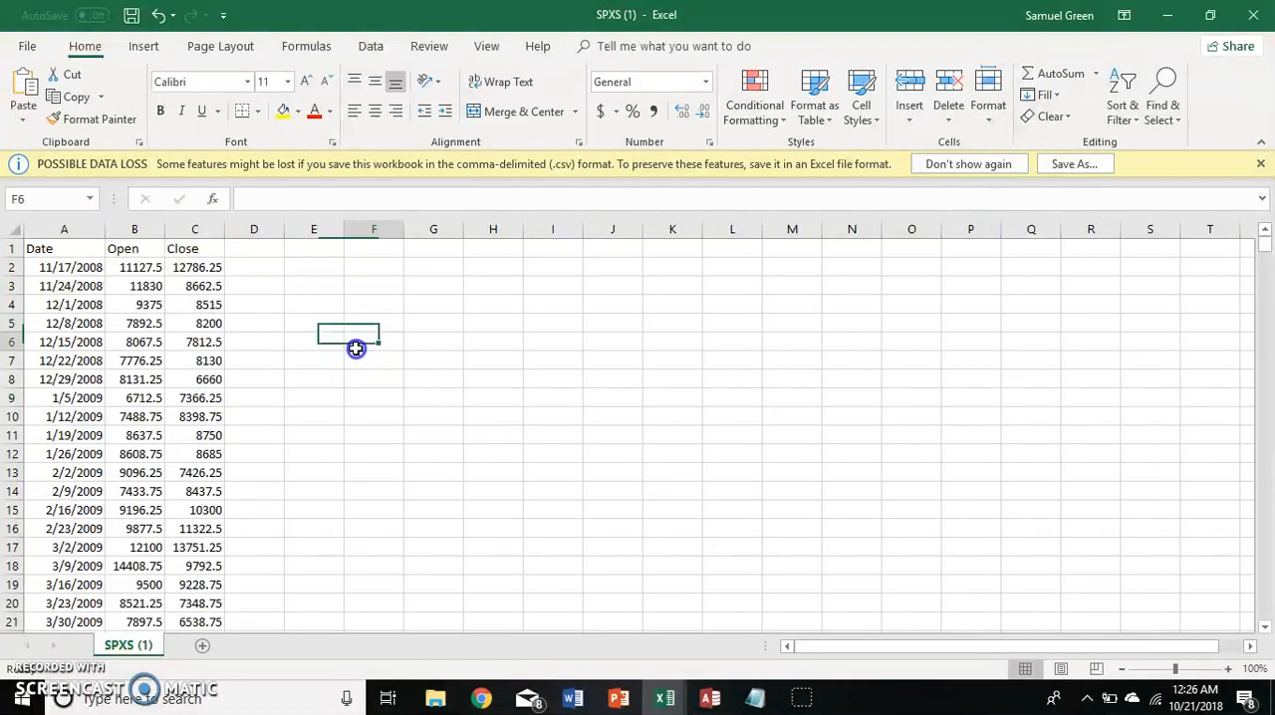
pyautogui.press('Left')
pyautogui.press('Home')
pyautogui.press('Up')
pyautogui.press('Up')
pyautogui.press('Up')
pyautogui.press('Up')
pyautogui.press('Up')
pyautogui.press('Right')
pyautogui.press('Right')
pyautogui.press('Down')
pyautogui.press('Up')
pyautogui.press('Right')
pyautogui.press('Left')
pyautogui.press('Left')
pyautogui.press('Left')
pyautogui.press('Down')
pyautogui.press('Up')
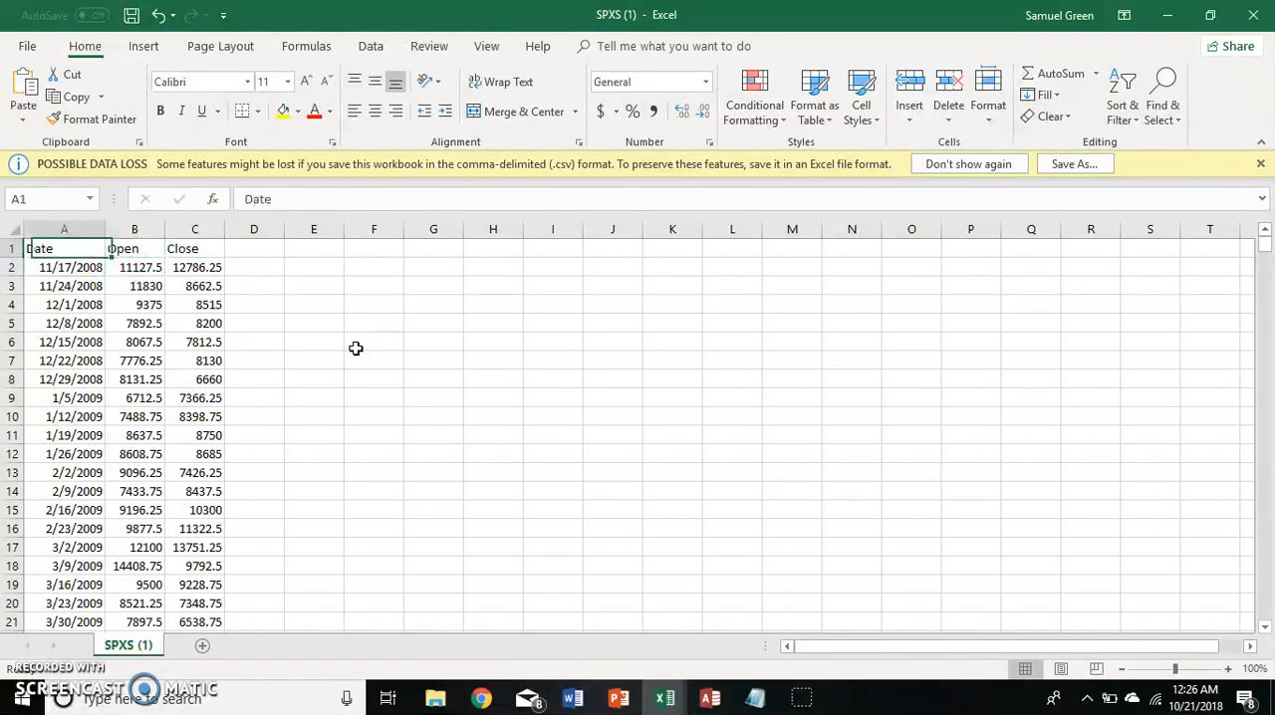
pyautogui.press('Down')
pyautogui.press('Right')
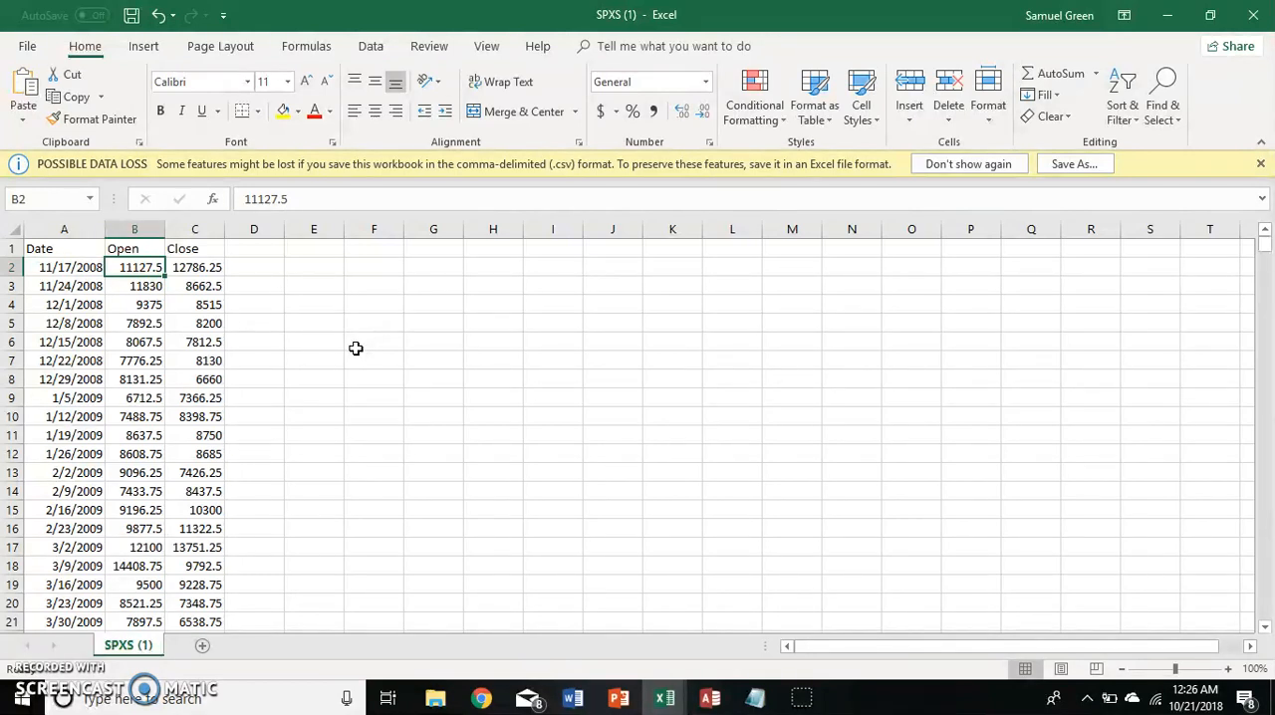
pyautogui.press('Left')
pyautogui.press('Up')
pyautogui.press('Down')
pyautogui.press('Up')
pyautogui.press('Down')
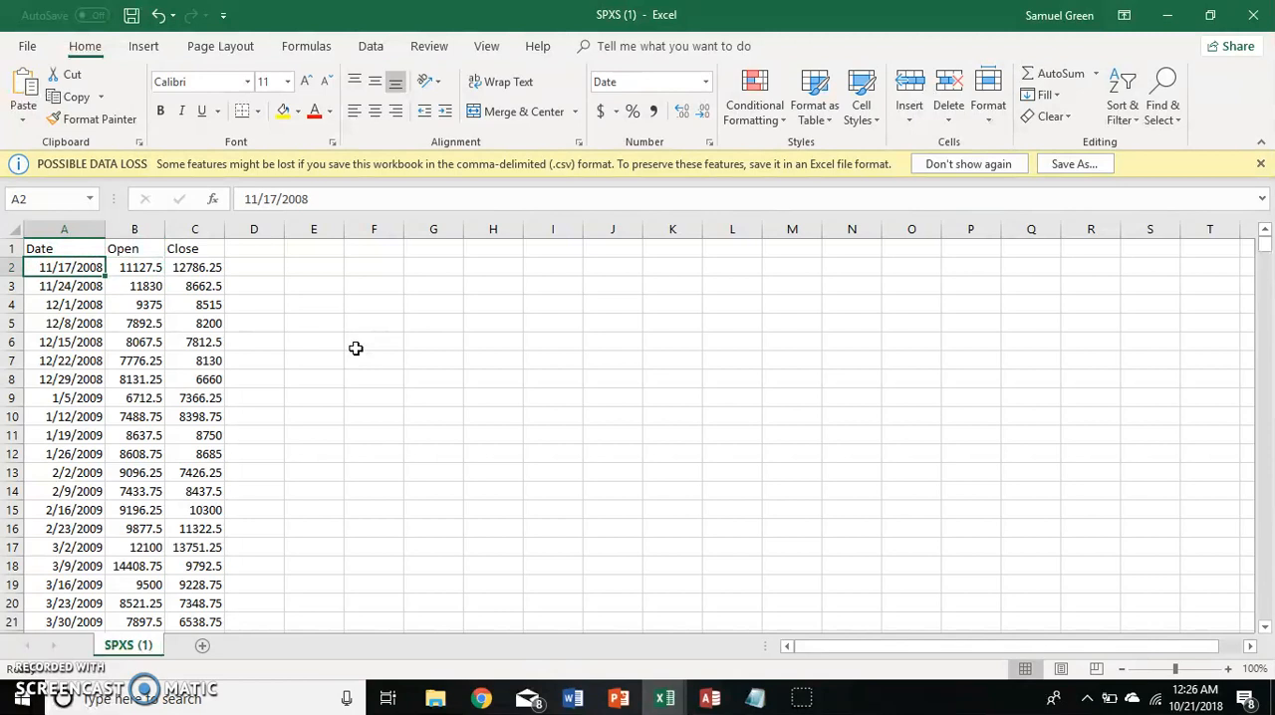
# Add the header Percentage Chg in cell D1, beside the Close column.
pyautogui.press('Up')
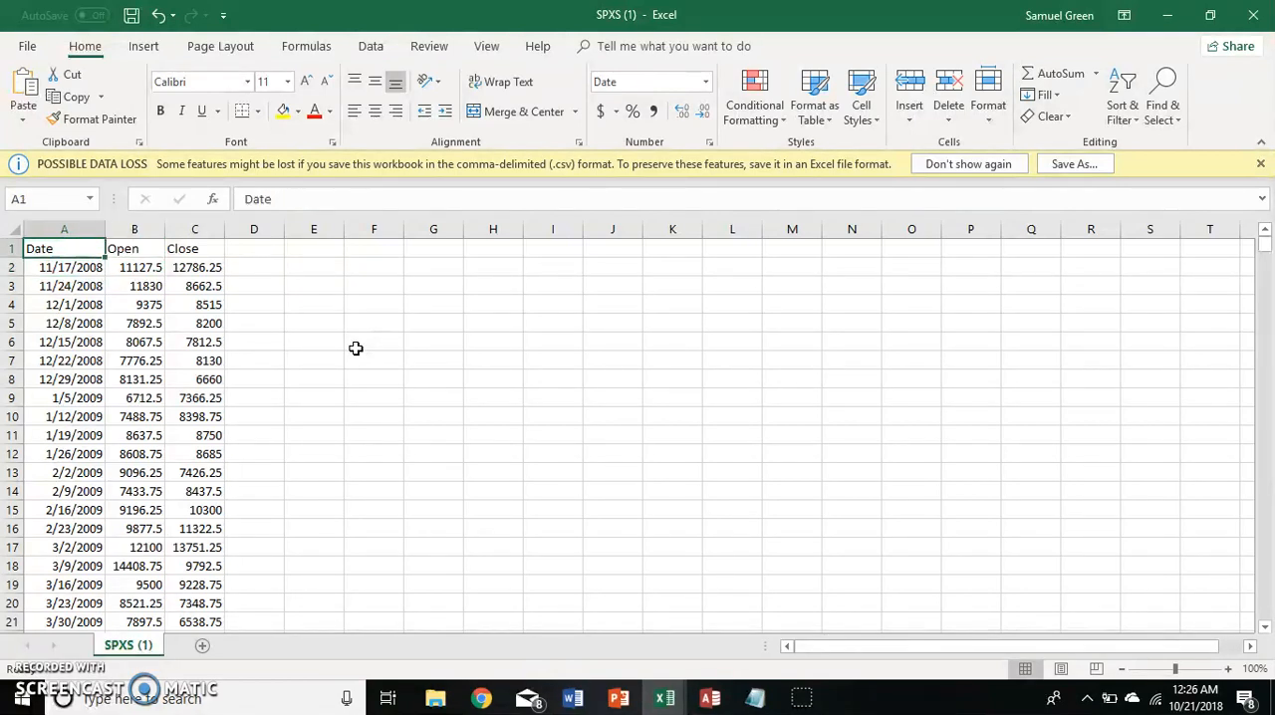
pyautogui.press('Right')
pyautogui.press('Right')
pyautogui.press('Right')
pyautogui.press('Down')
pyautogui.press('Up')
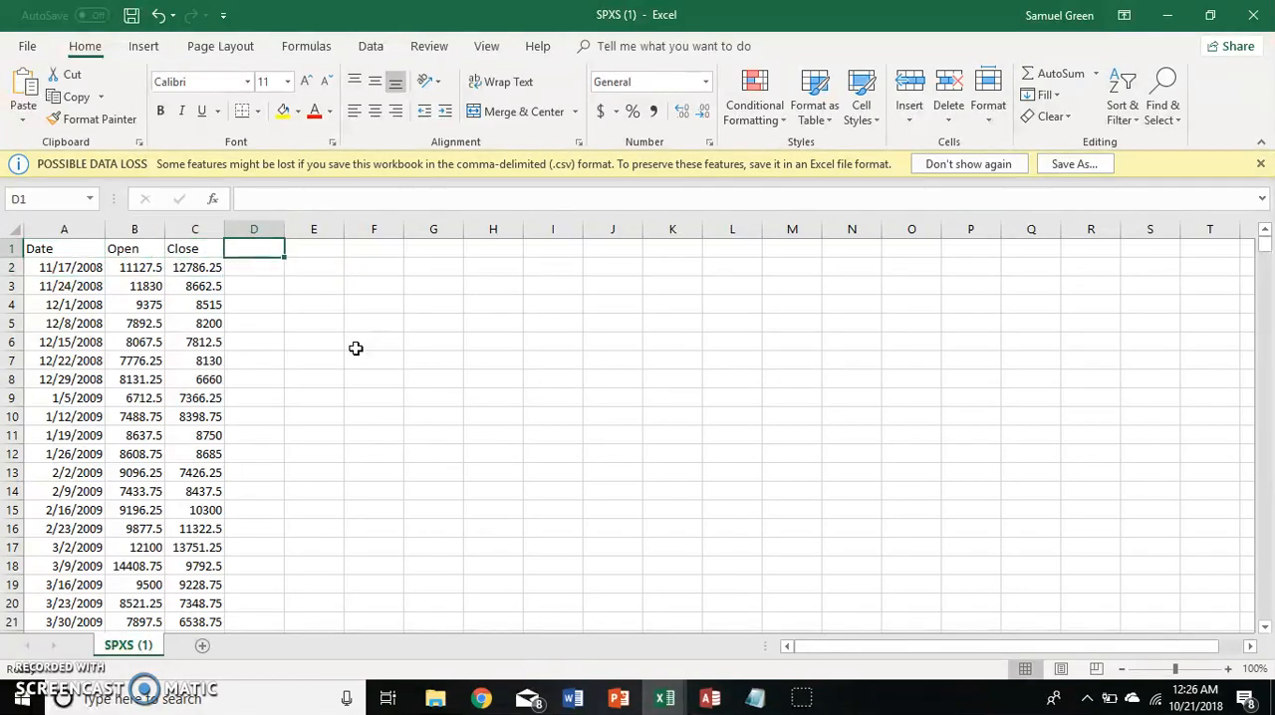
pyautogui.write('Percentage C')
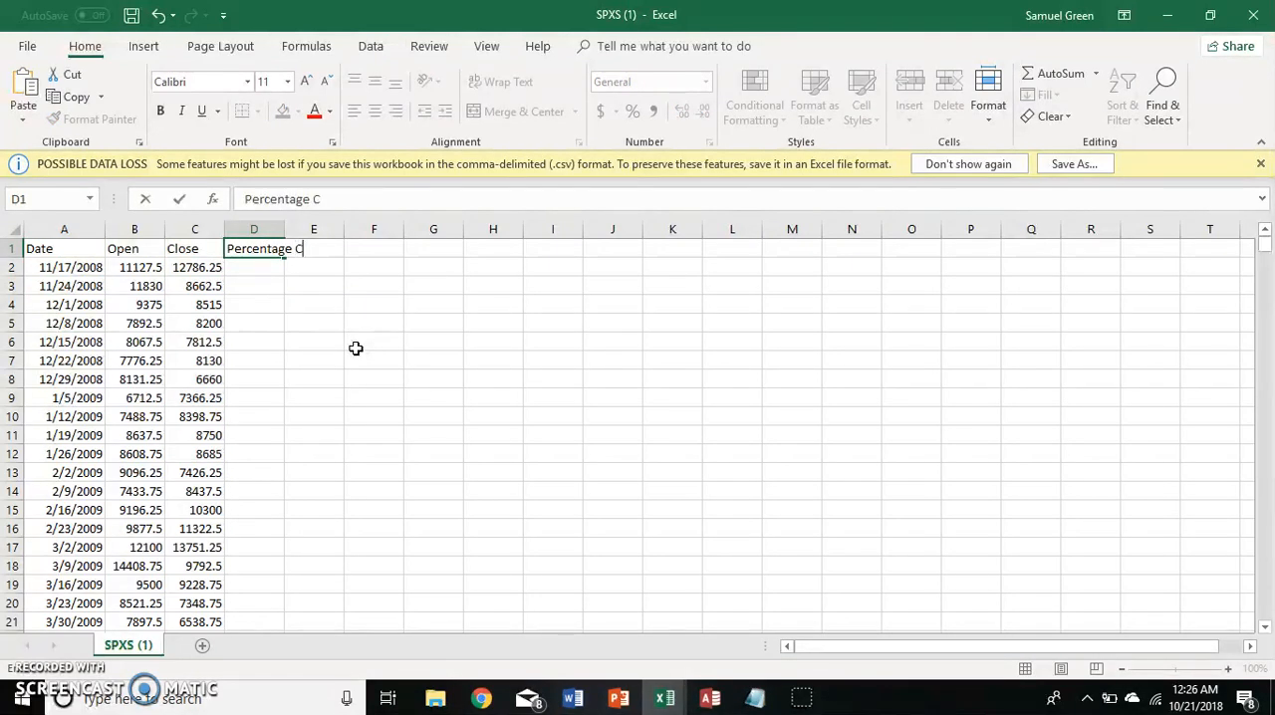
pyautogui.write('hg')
pyautogui.press('Return')
# Enter the formula =(C2-B2)/B2 in cell D2 to calculate the first week's percentage change.
pyautogui.press('Up')
pyautogui.press('Left')
pyautogui.press('Left')
pyautogui.press('Right')
pyautogui.press('Right')
pyautogui.press('Down')
pyautogui.write('=')
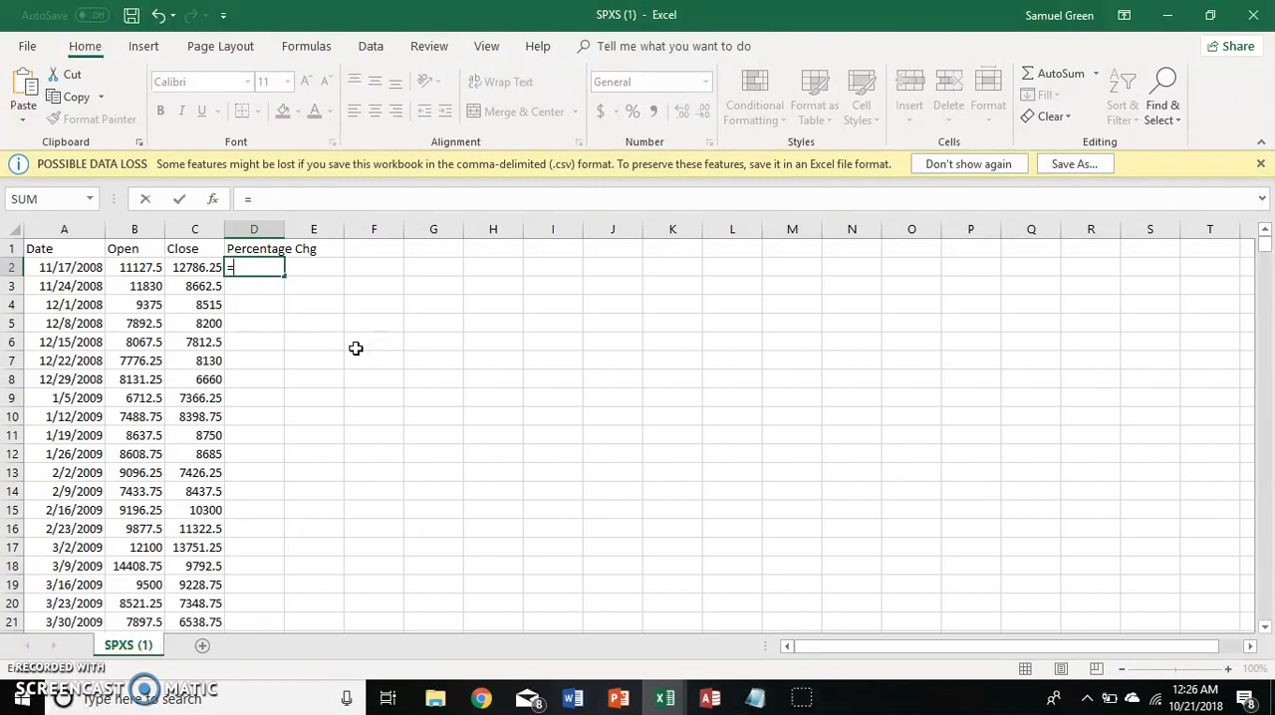
pyautogui.write('C')
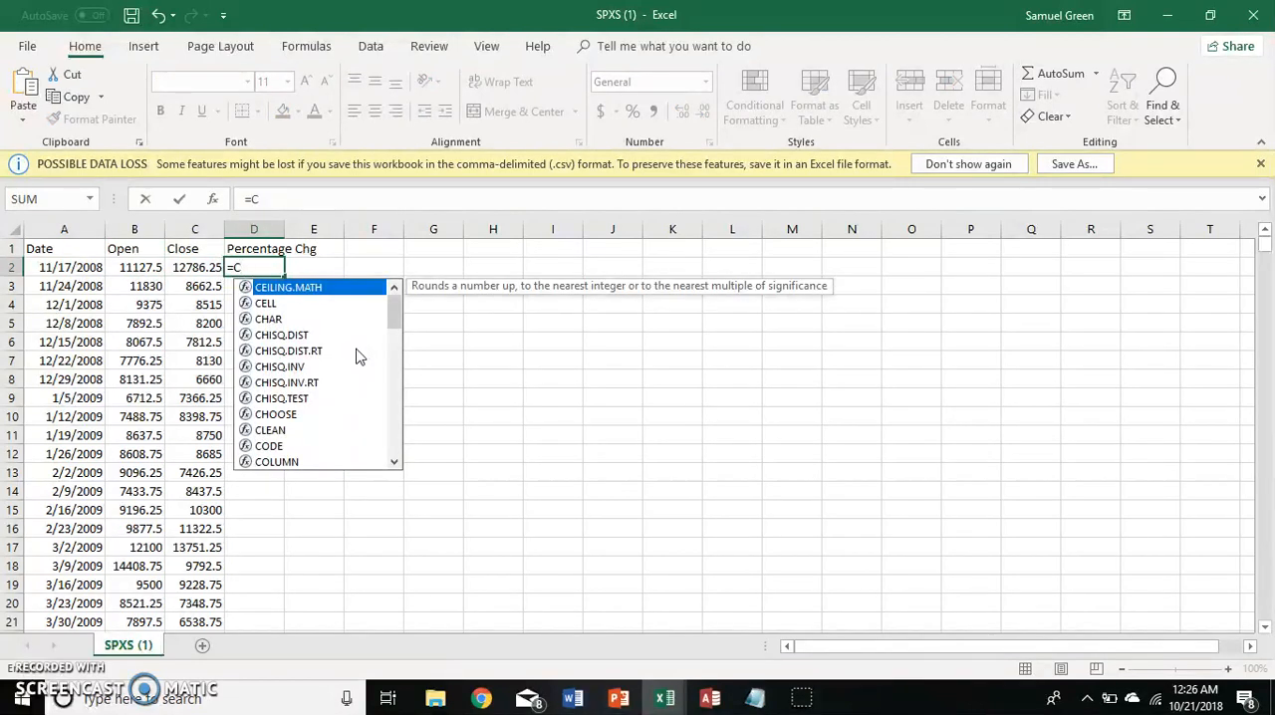
pyautogui.press('BackSpace')
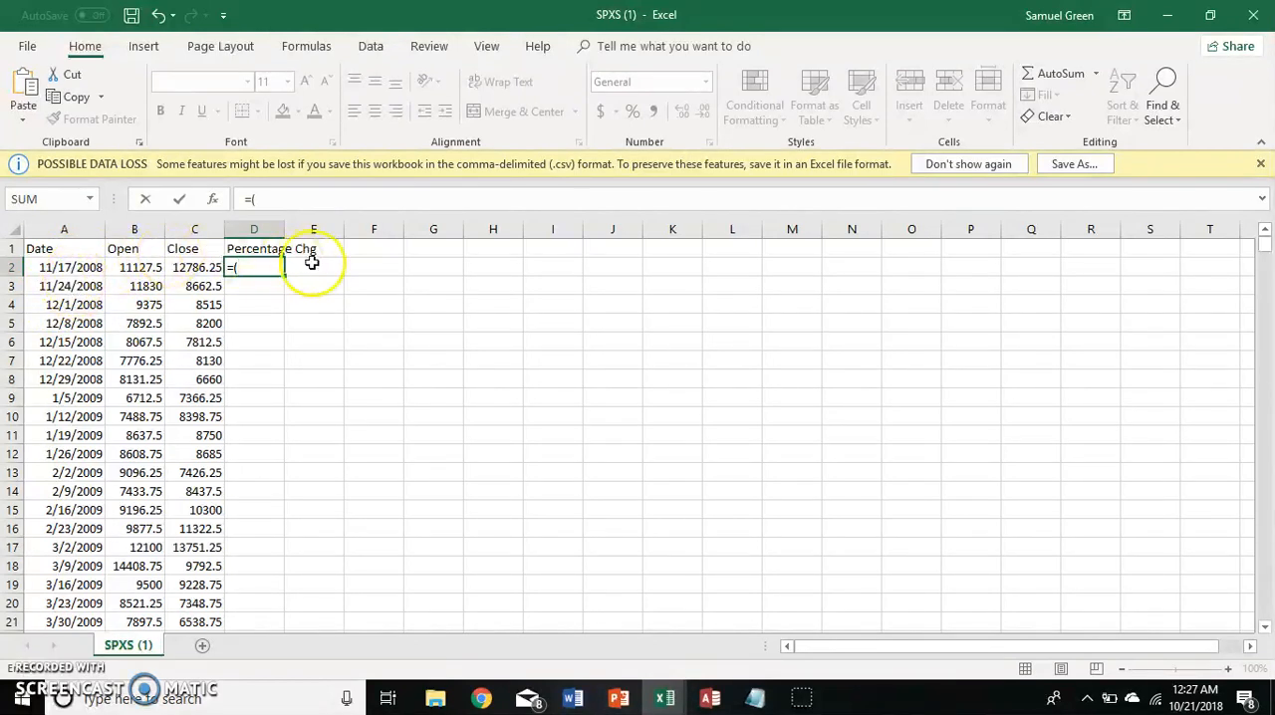
pyautogui.write('C')
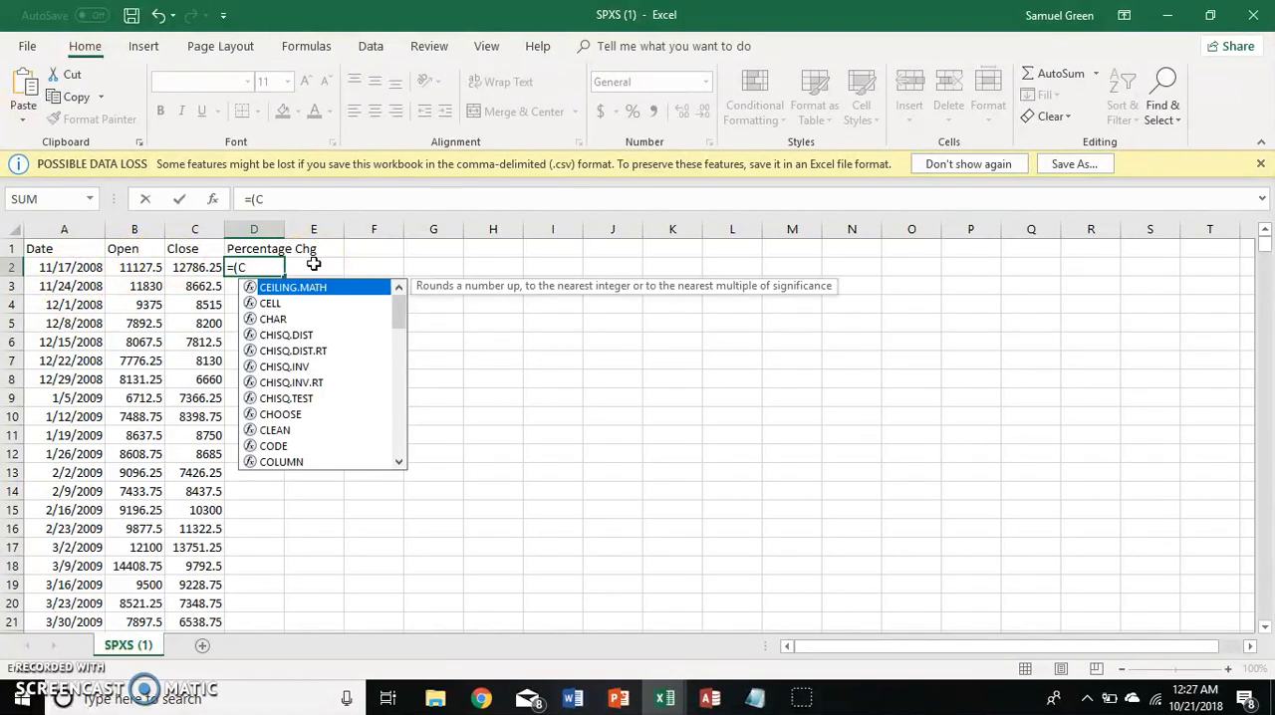
pyautogui.write('2-B2')
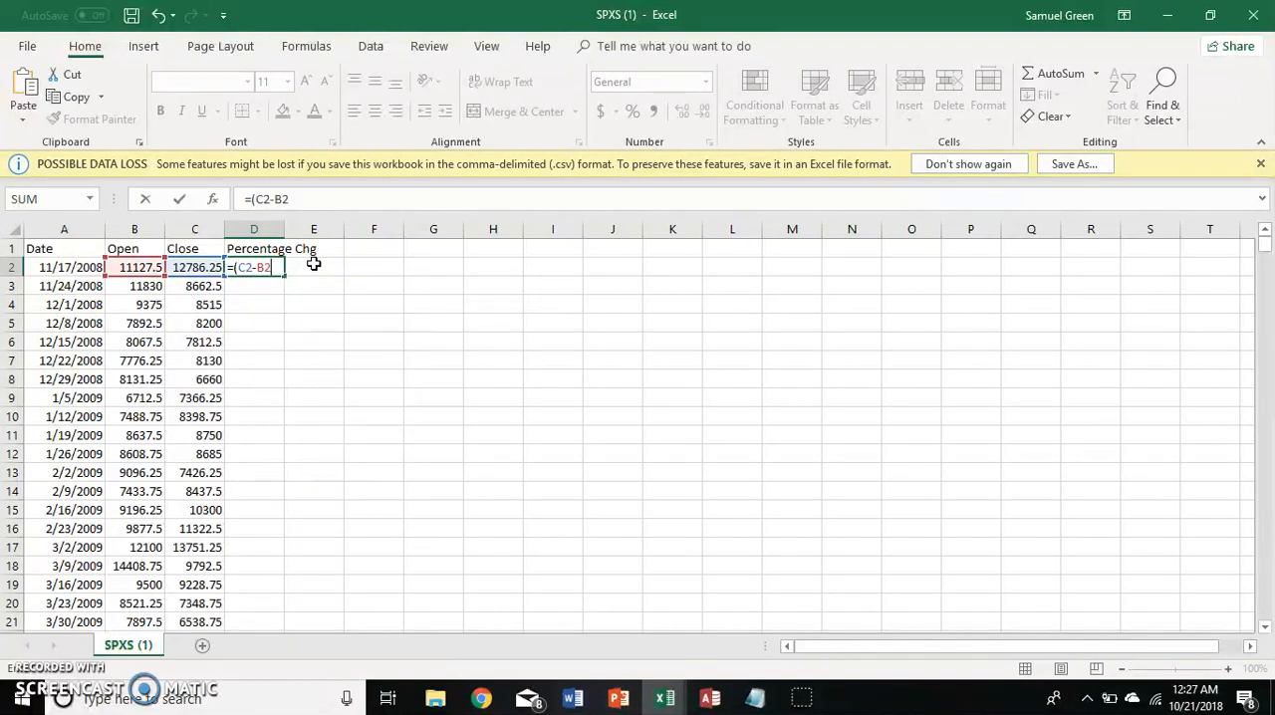
pyautogui.write(')/B2')
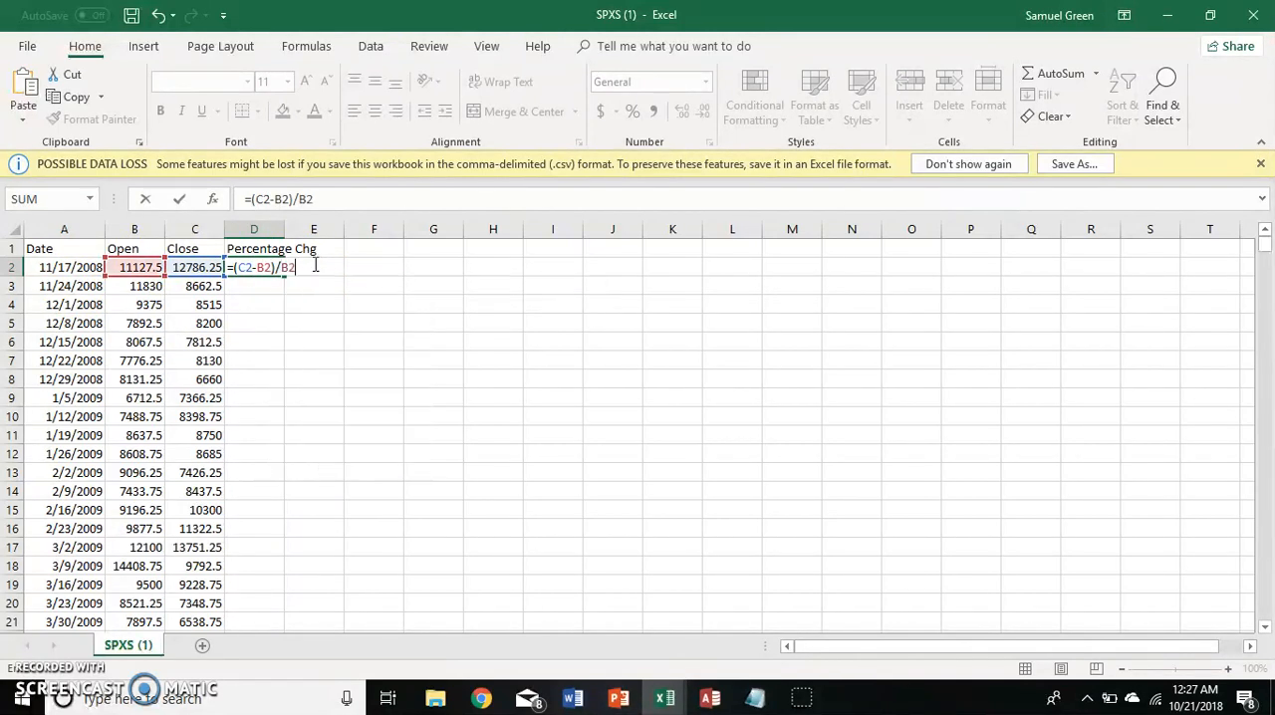
pyautogui.press('Return')
pyautogui.press('Up')
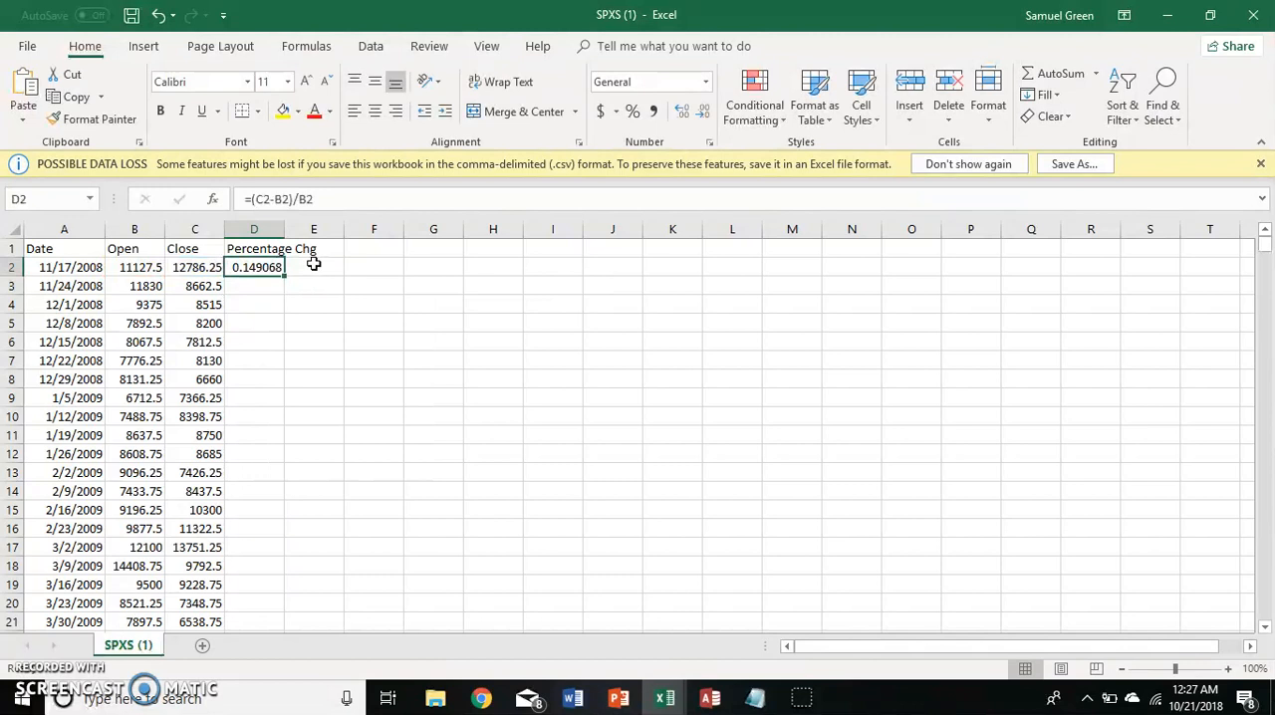
# Copy the percentage change formula from D2 down column D through row 520.
pyautogui.press('Up')
pyautogui.press('Left')
pyautogui.press('Left')
pyautogui.press('Down')
pyautogui.press('Right')
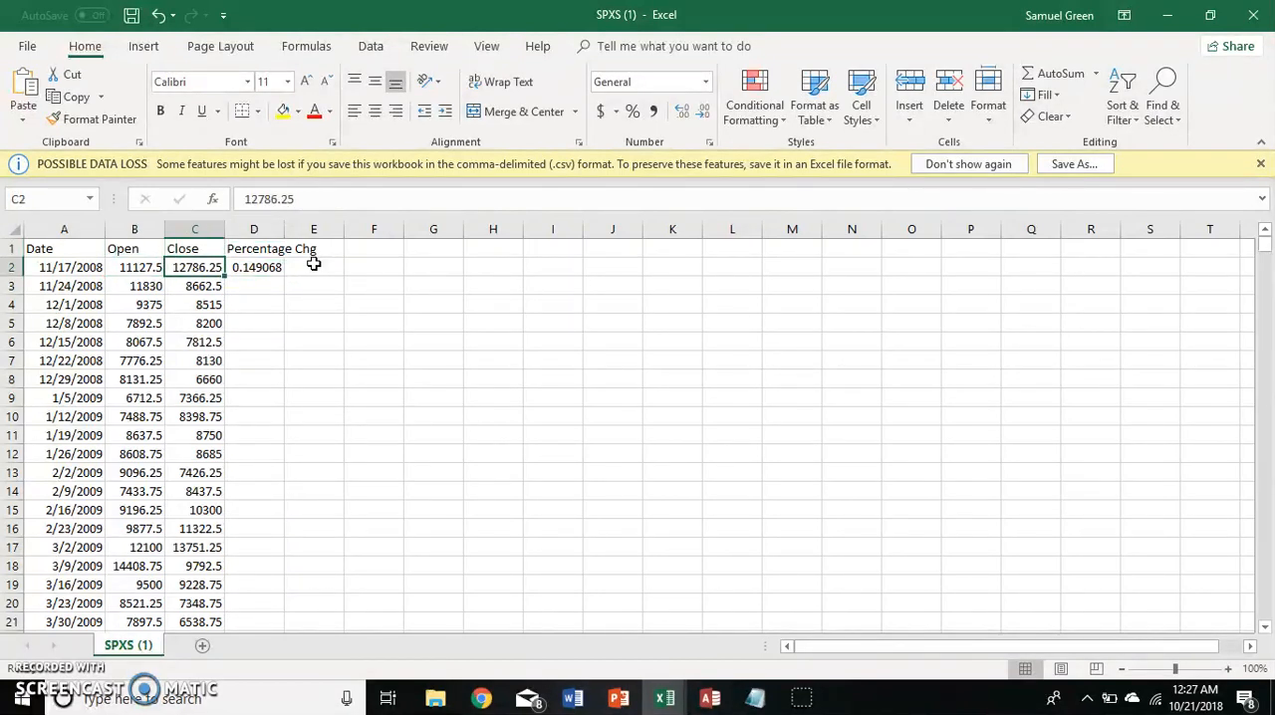
pyautogui.press('Right')
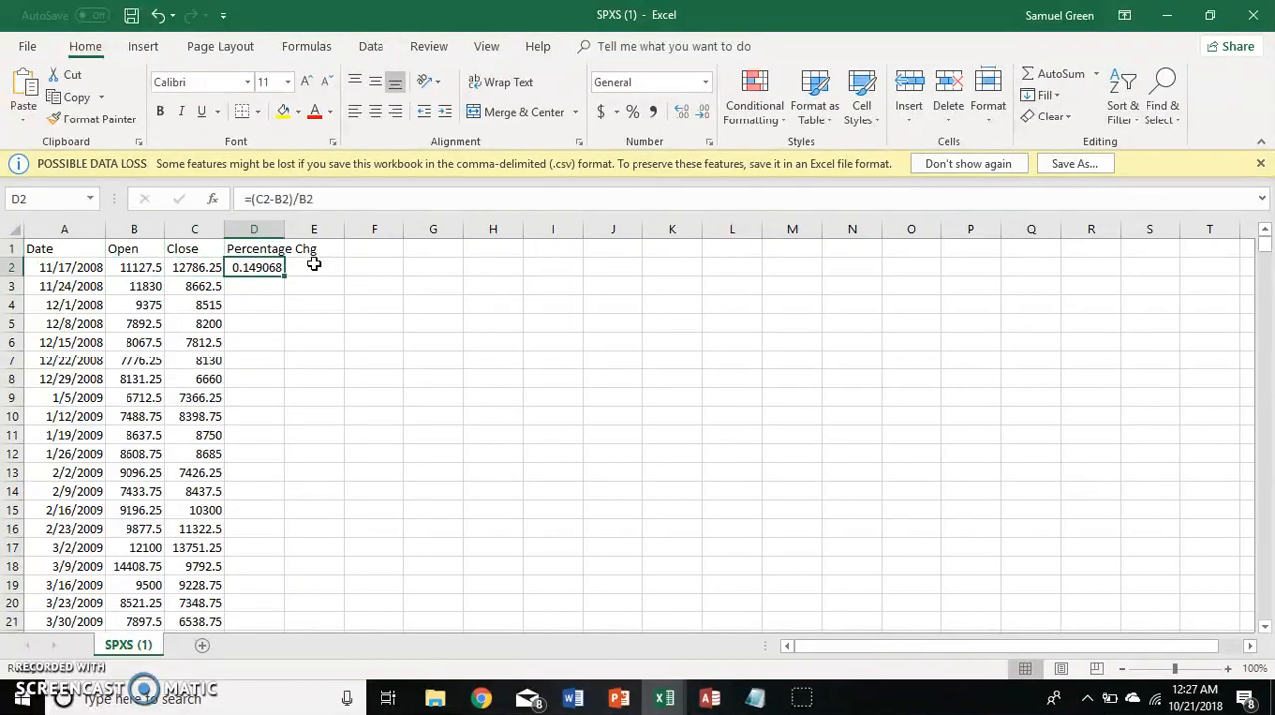
pyautogui.hotkey('ctrl', 'c')
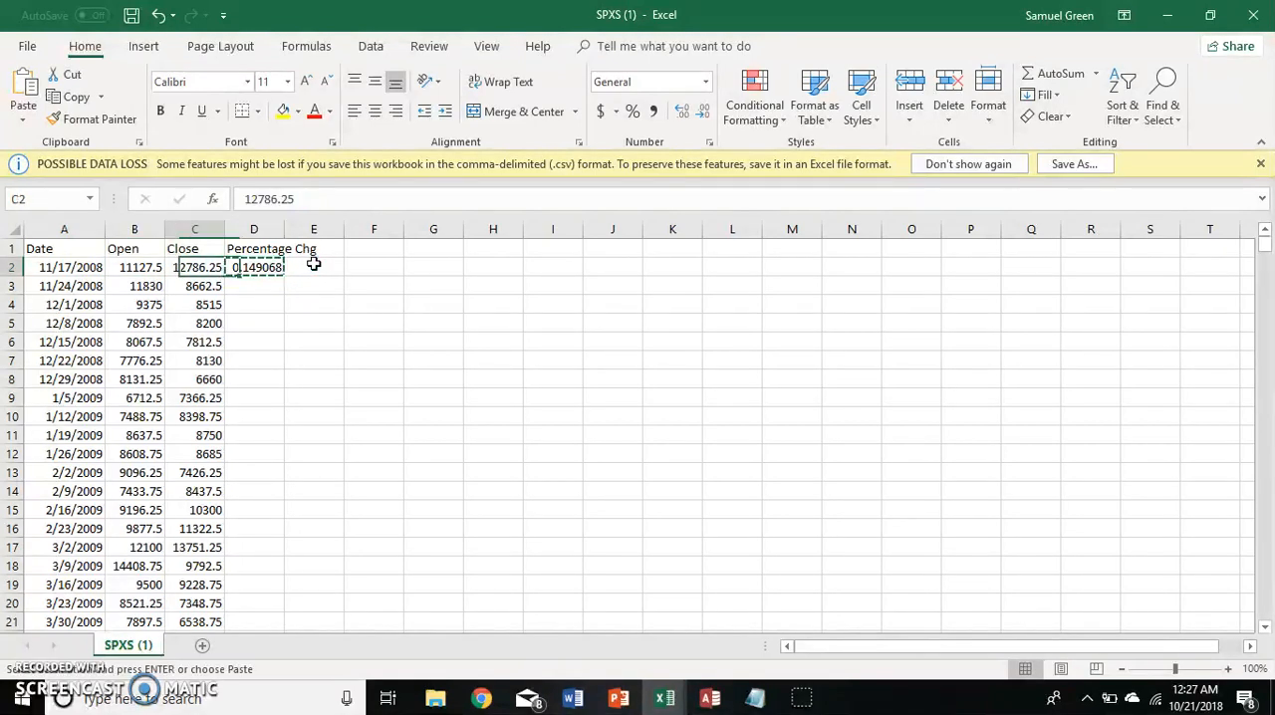
pyautogui.press('Left')
pyautogui.hotkey('ctrl', 'Down')
pyautogui.press('Right')
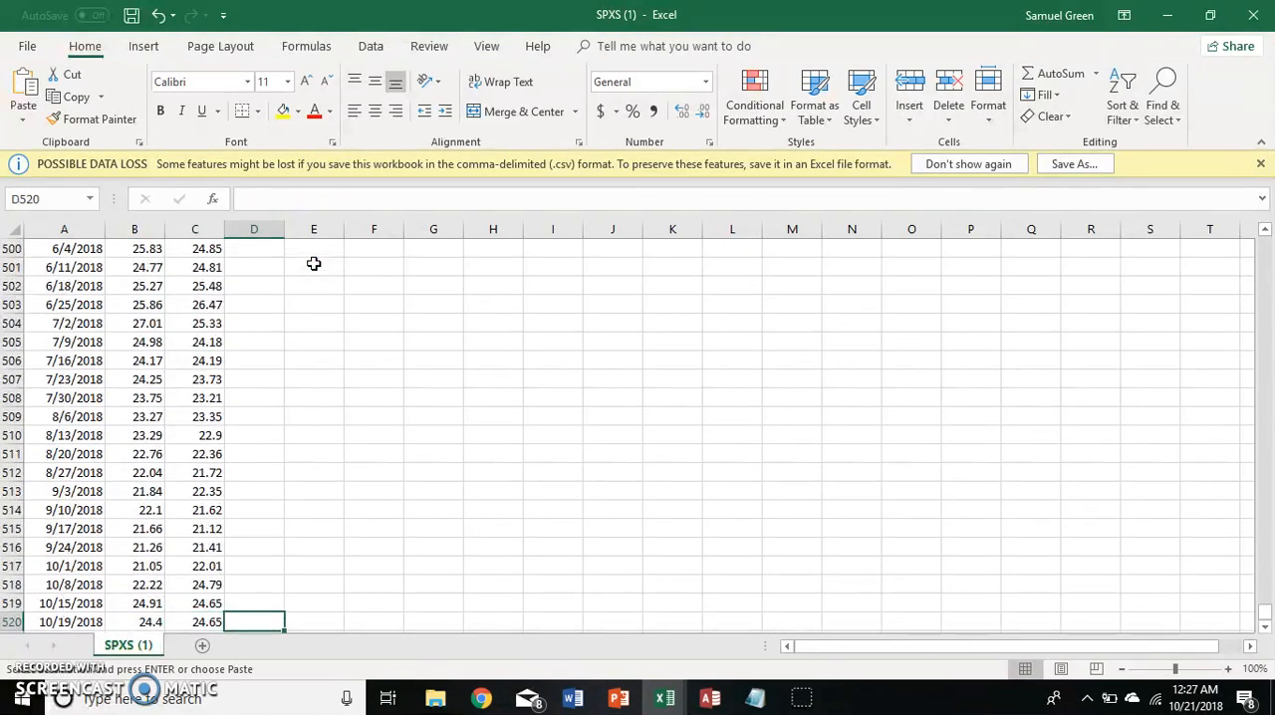
pyautogui.hotkey('ctrl', 'shift', 'Up')
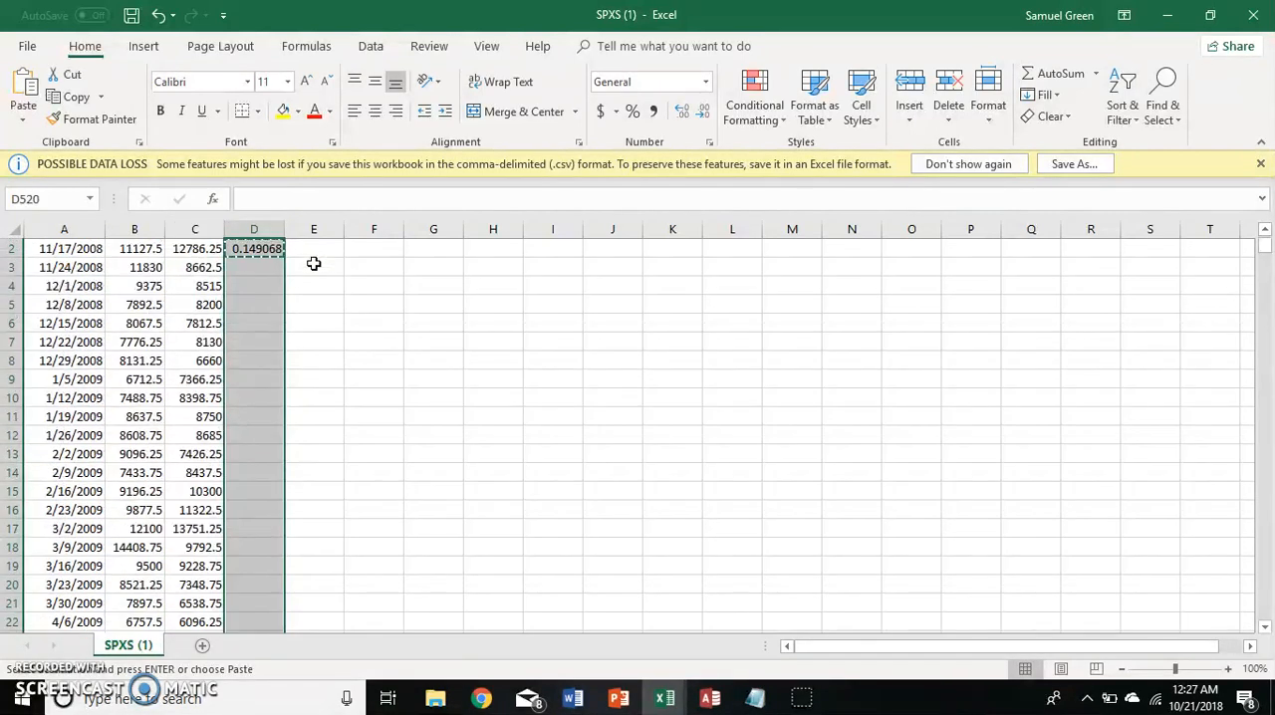
pyautogui.hotkey('ctrl', 'v')
pyautogui.press('Down')
pyautogui.press('Up')
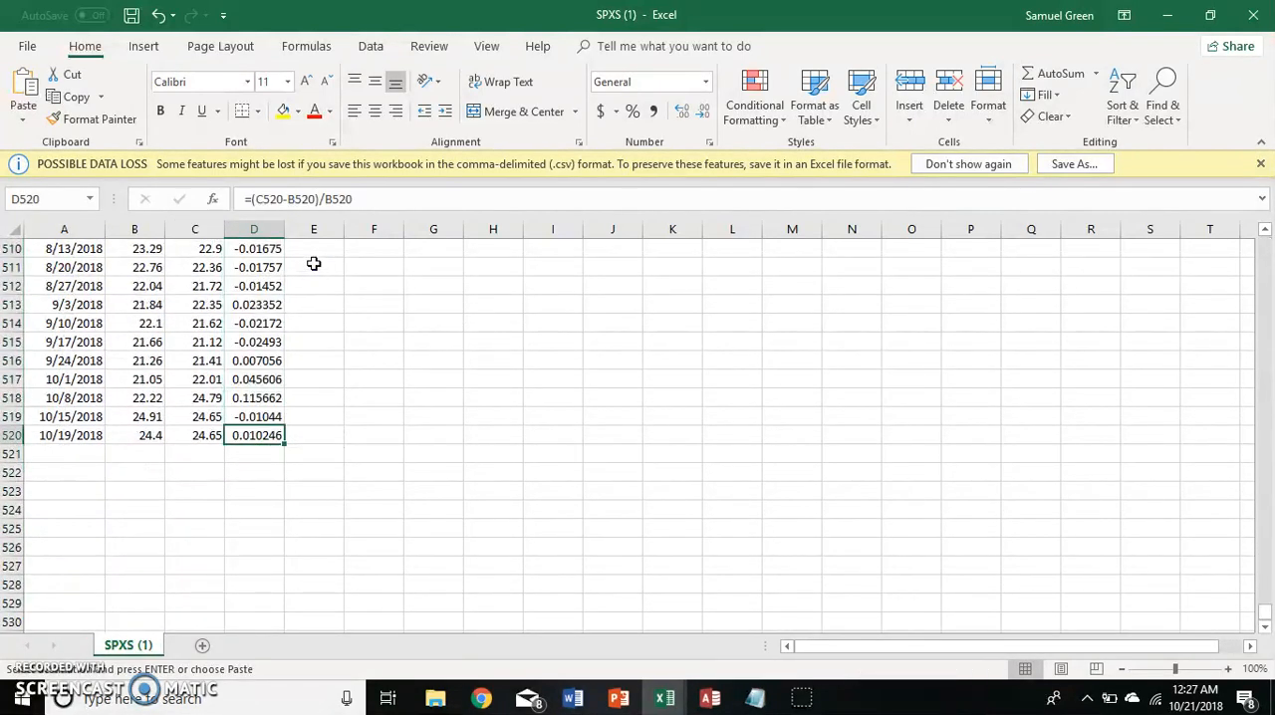
# Add the header Portfolio in cell K1.
pyautogui.hotkey('ctrl', 'Up')
pyautogui.press('Right')
pyautogui.press('Up')
pyautogui.press('Right')
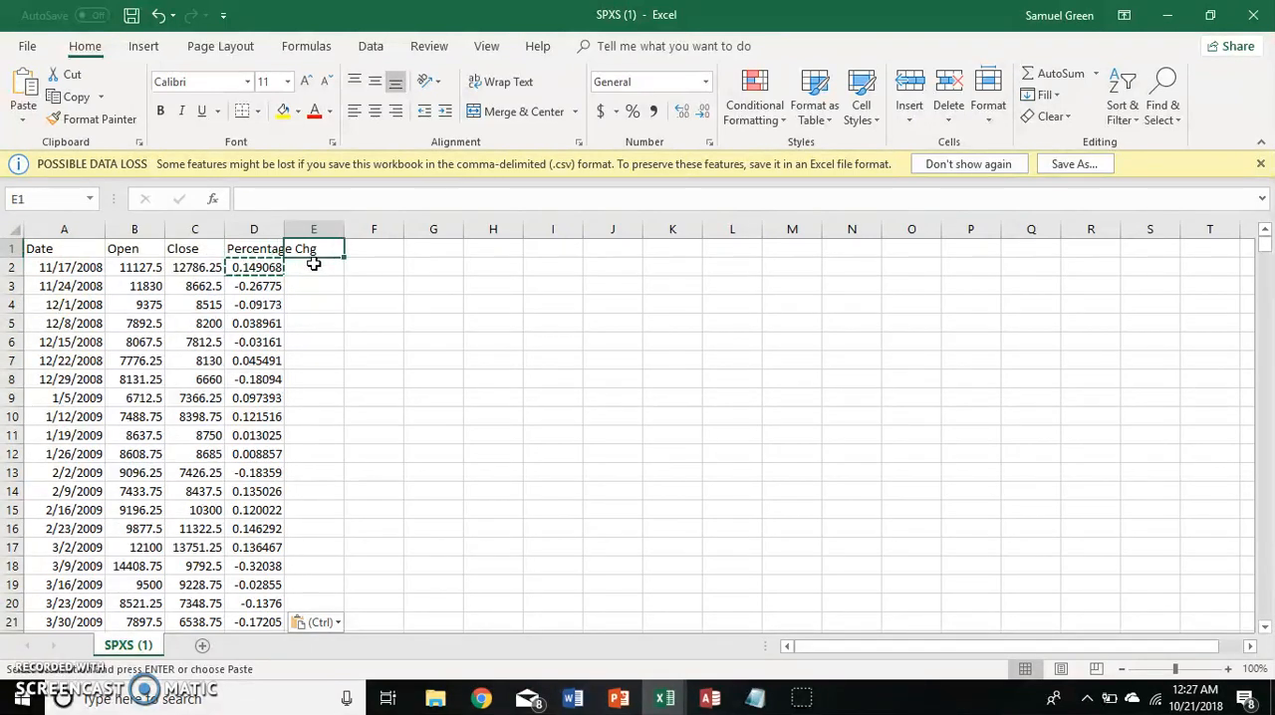
pyautogui.press('Right')
pyautogui.press('Right')
pyautogui.press('Right')
pyautogui.press('Right')
pyautogui.press('Right')
pyautogui.press('Right')
pyautogui.press('Right')
pyautogui.press('Left')
pyautogui.write('Portfolio')
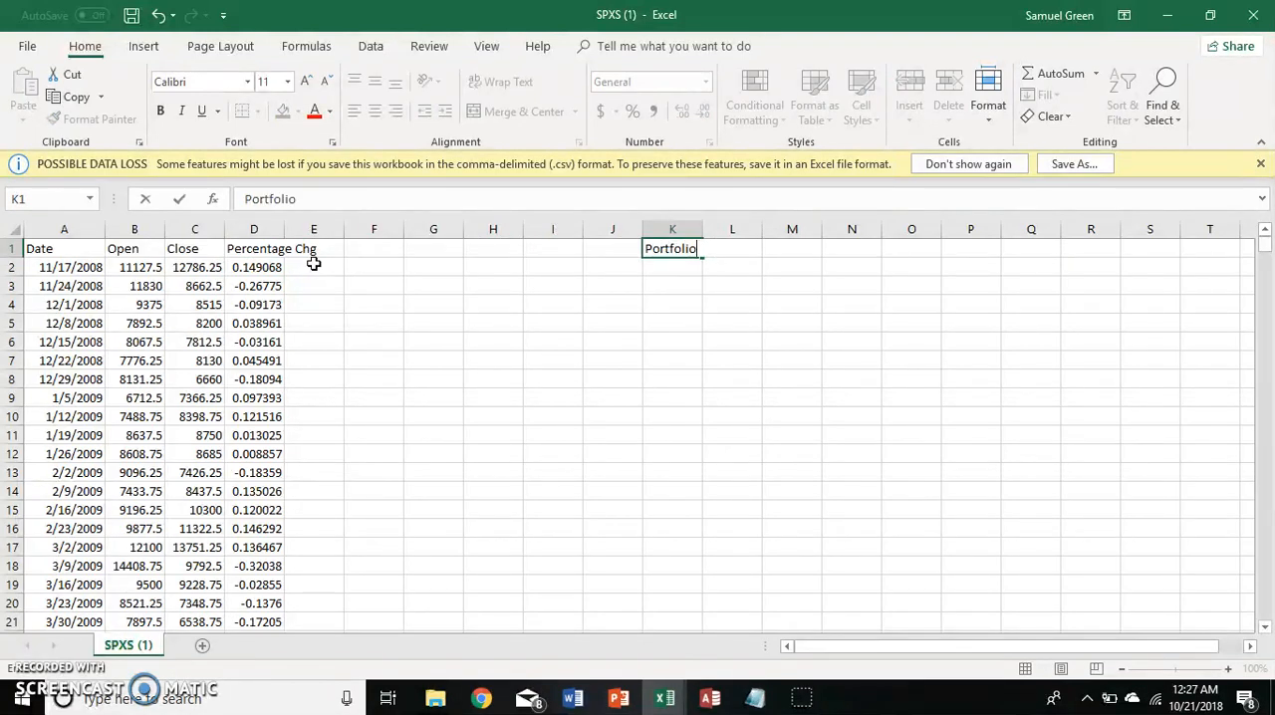
pyautogui.hotkey('ctrl', 'Return')
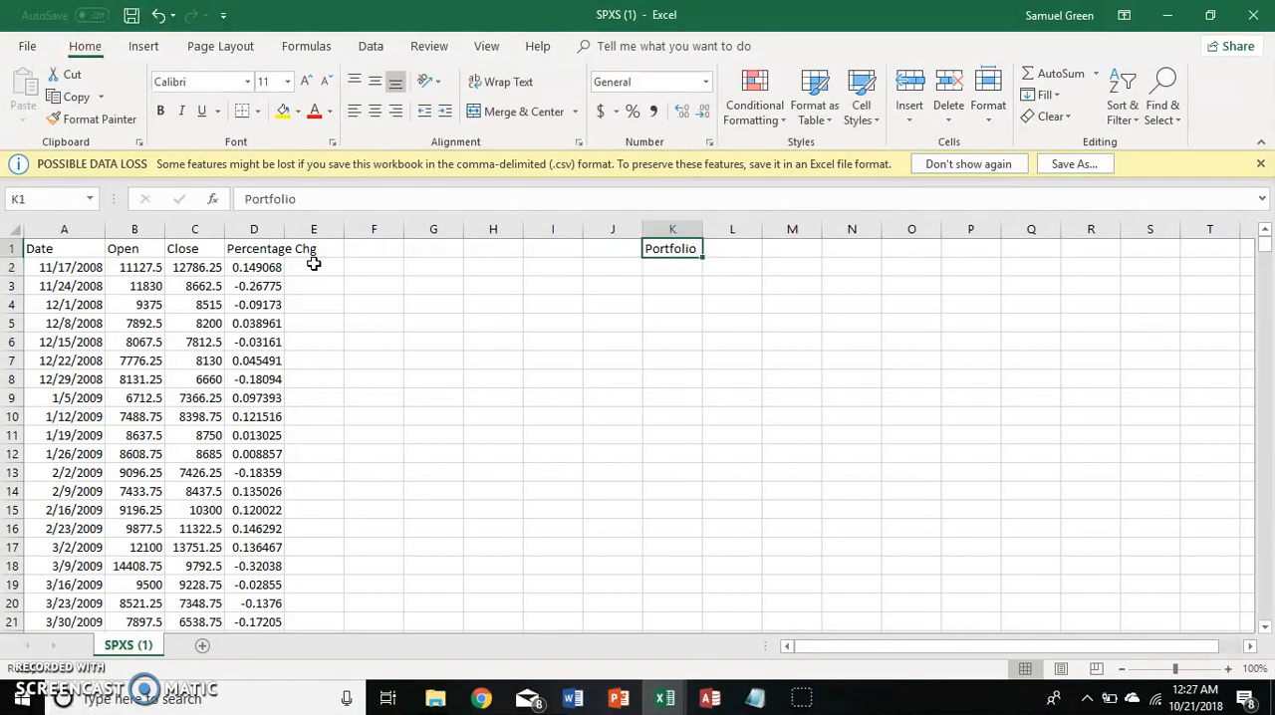
# Enter a starting portfolio value of 1000 in cell K2.
pyautogui.press('Down')
pyautogui.write('1000')
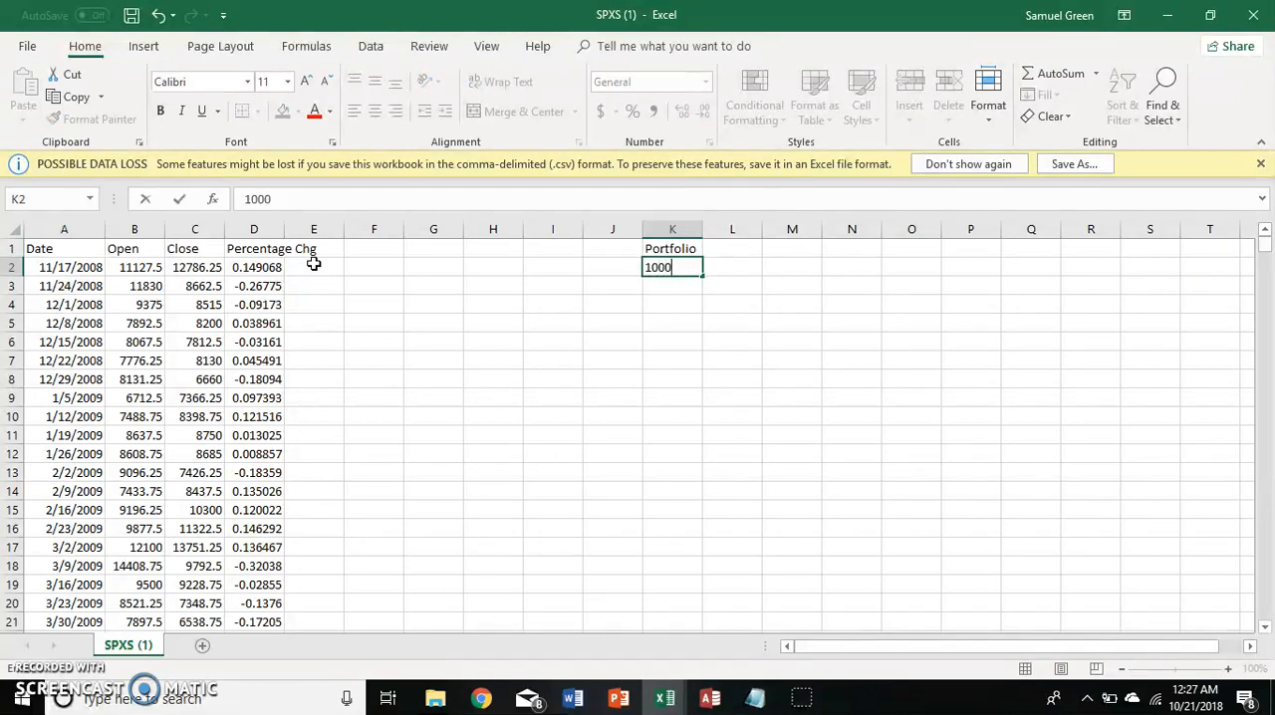
pyautogui.press('Return')
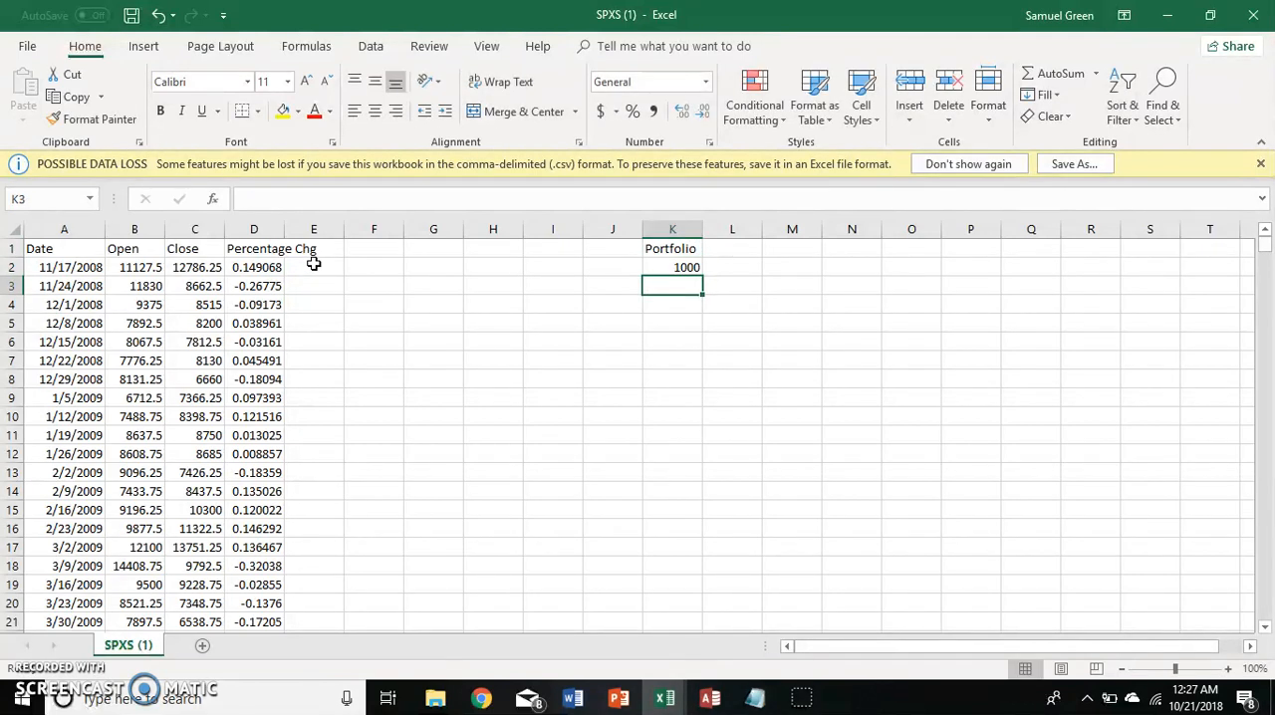
pyautogui.press('Up')
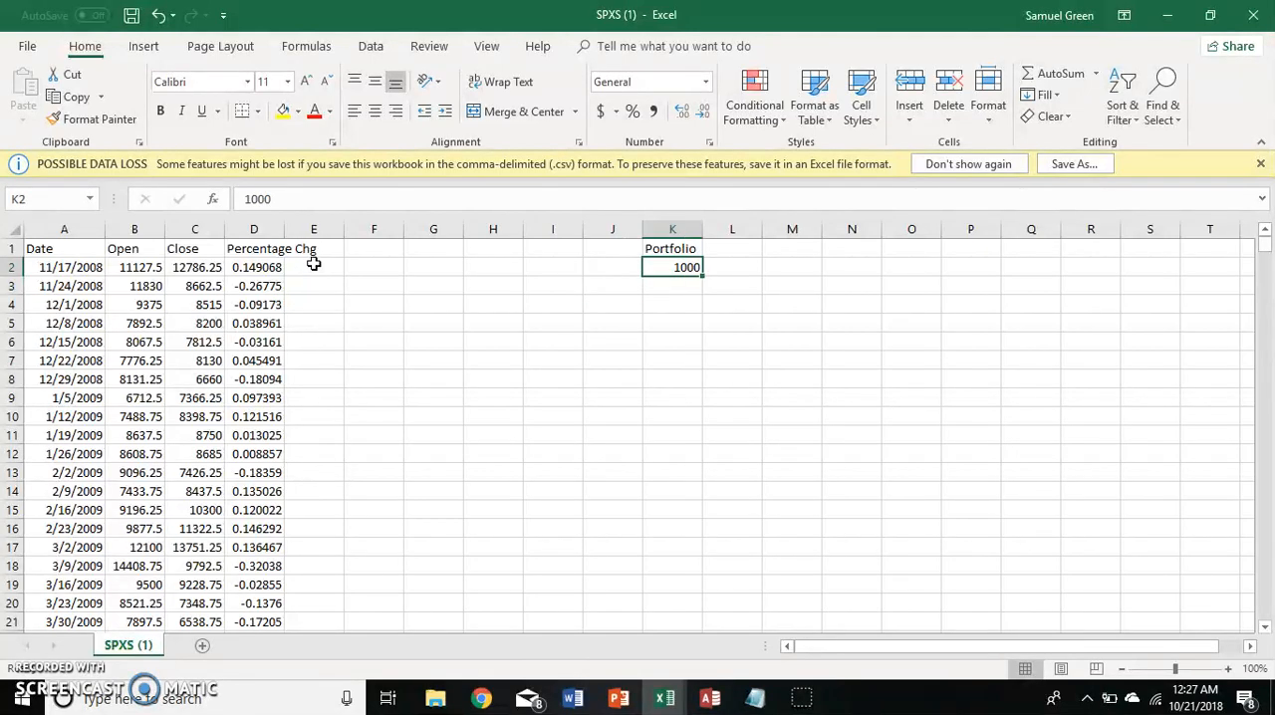
pyautogui.press('Down')
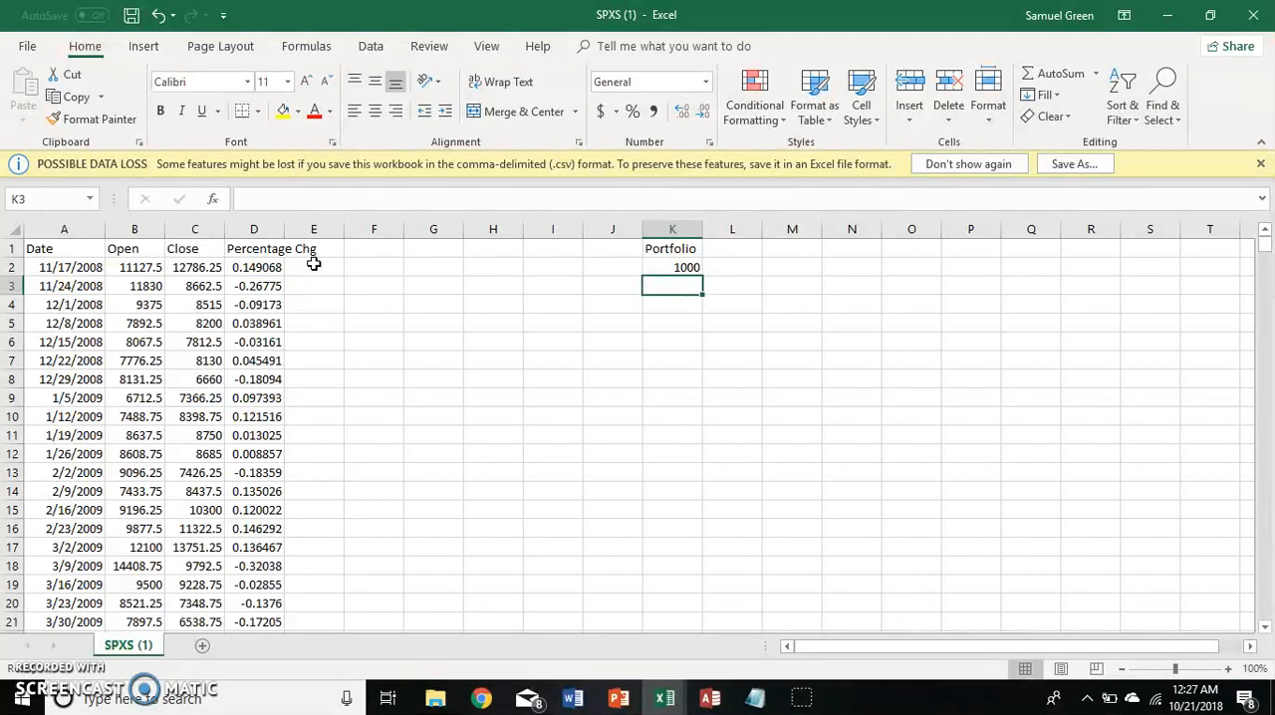
pyautogui.press('Up')
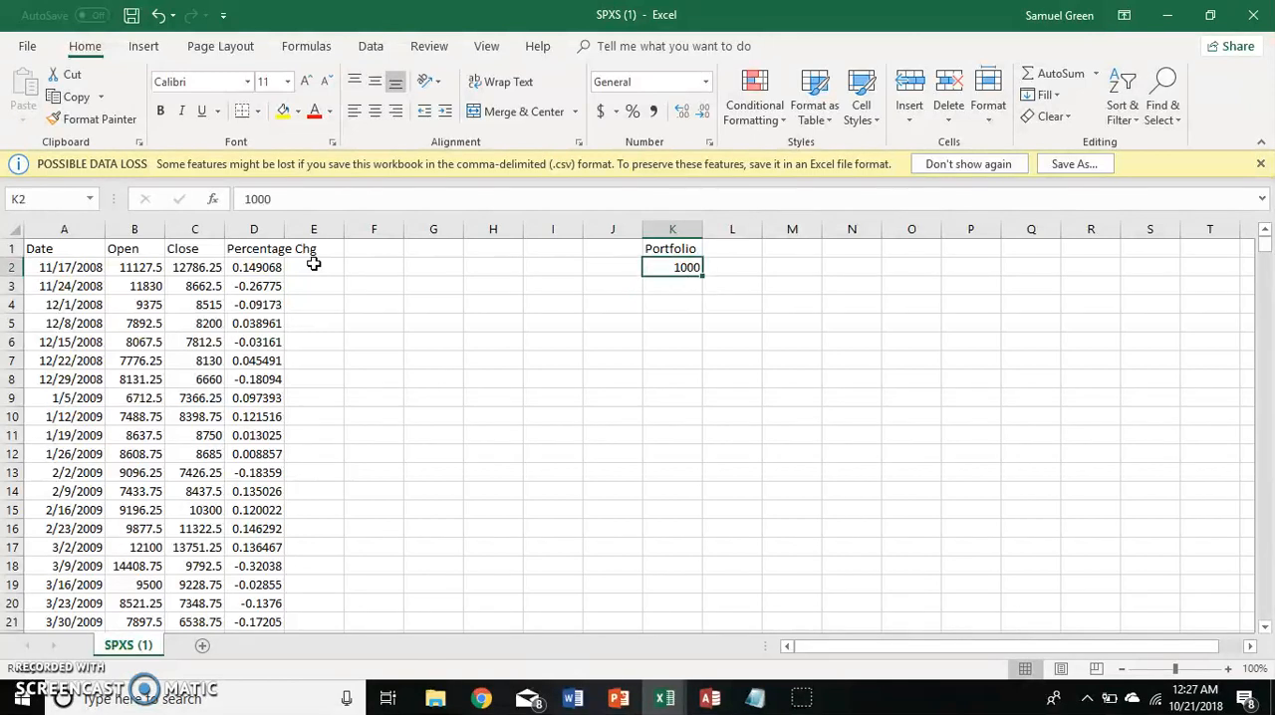
# Write the formula =K2*(1+D2) in cell K3 to grow the portfolio by the first week's percentage change.
pyautogui.press('Down')
pyautogui.write('=')
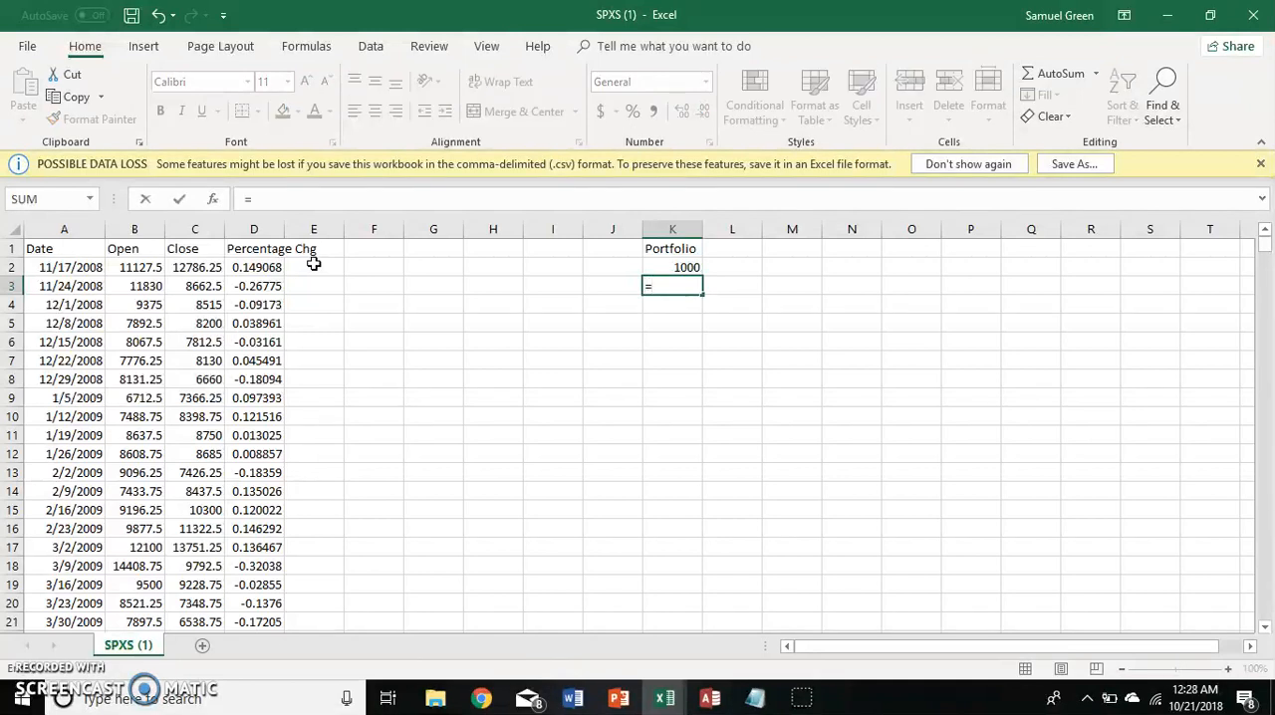
pyautogui.write('K2*(1+')
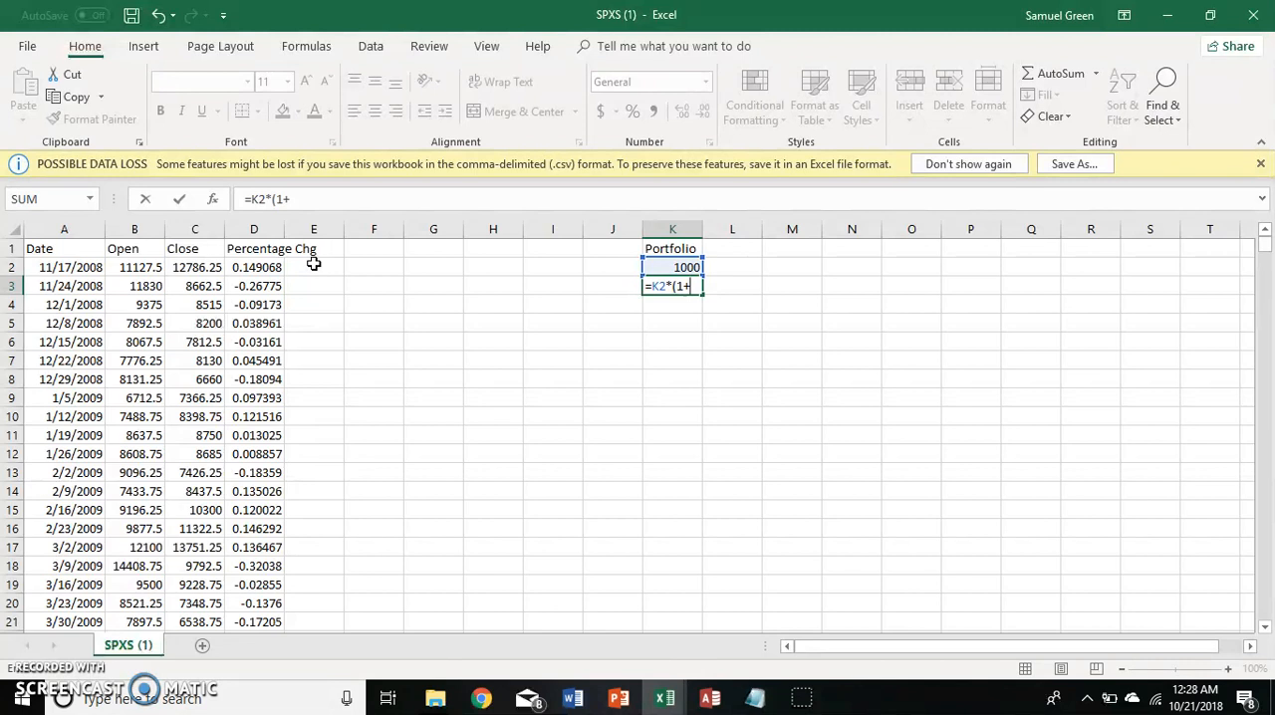
pyautogui.write('D2')
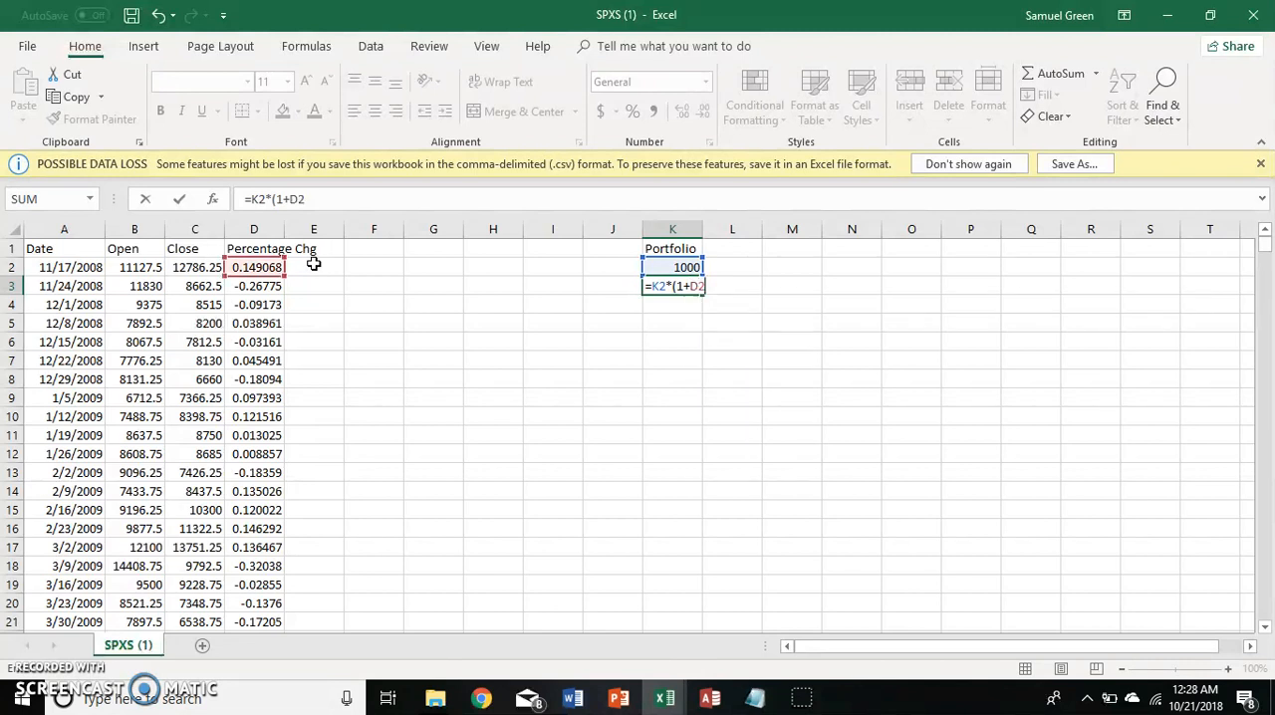
pyautogui.press('Return')
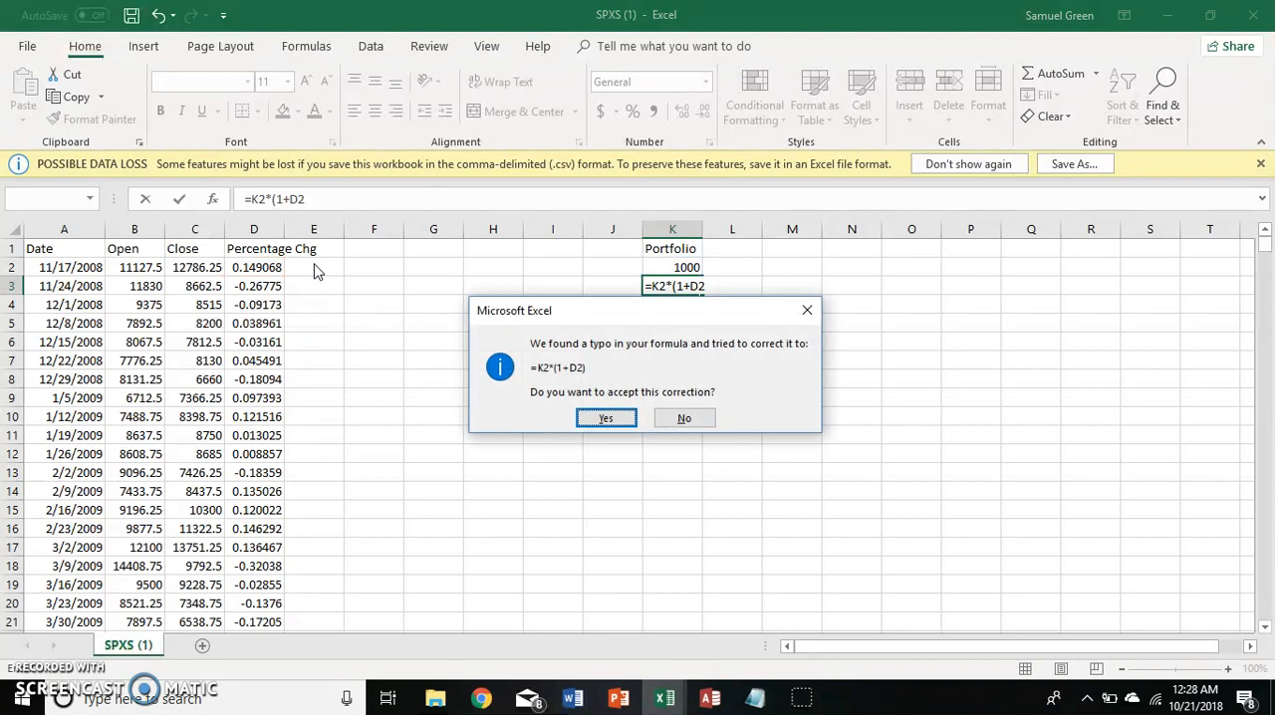
pyautogui.click(696, 423)
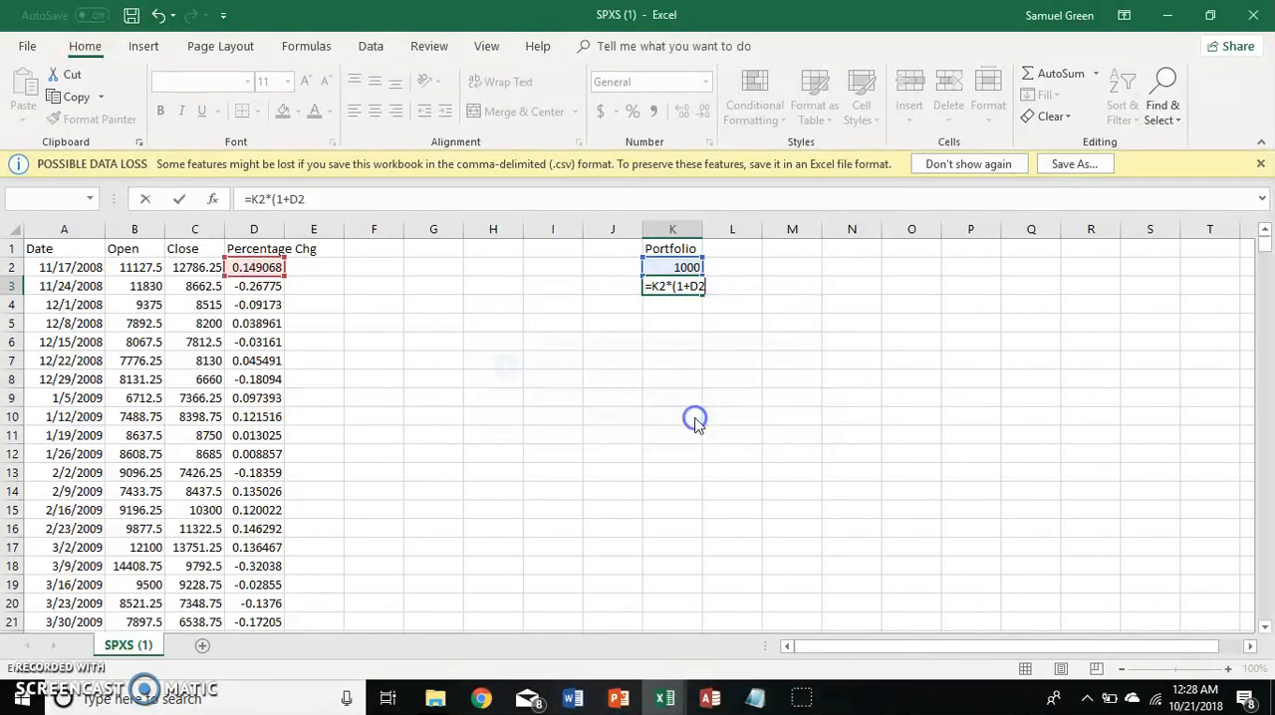
pyautogui.click(645, 397)
pyautogui.click(399, 208)
pyautogui.write(')')
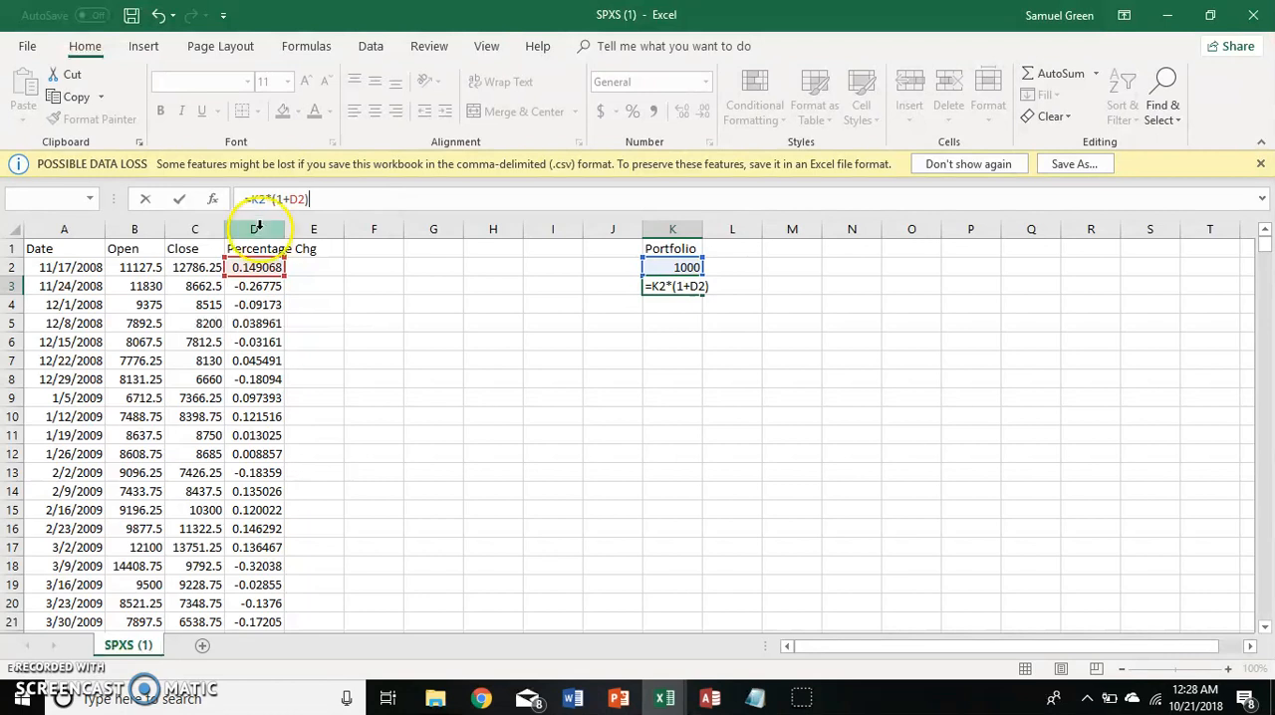
# Examine the parts of the portfolio formula in K3, from the K2 reference to the (1+D2) growth factor.
pyautogui.moveTo(309, 199); pyautogui.dragTo(230, 205)
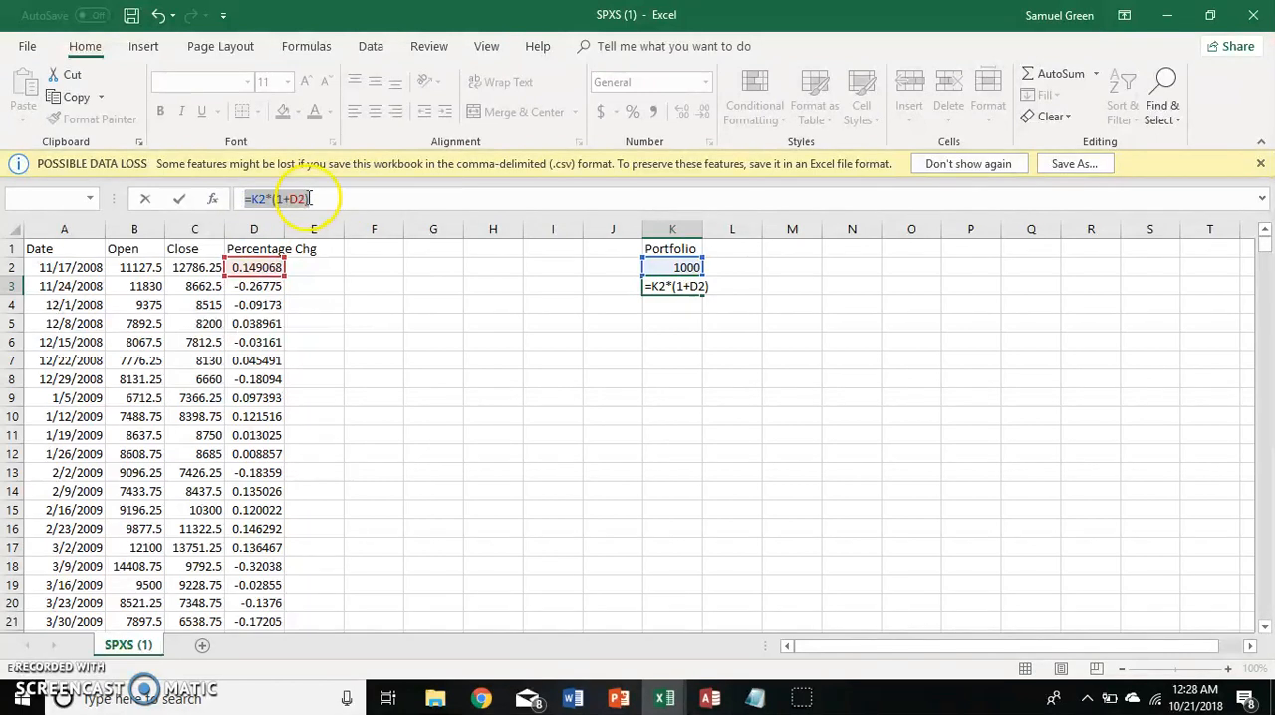
pyautogui.click(343, 199)
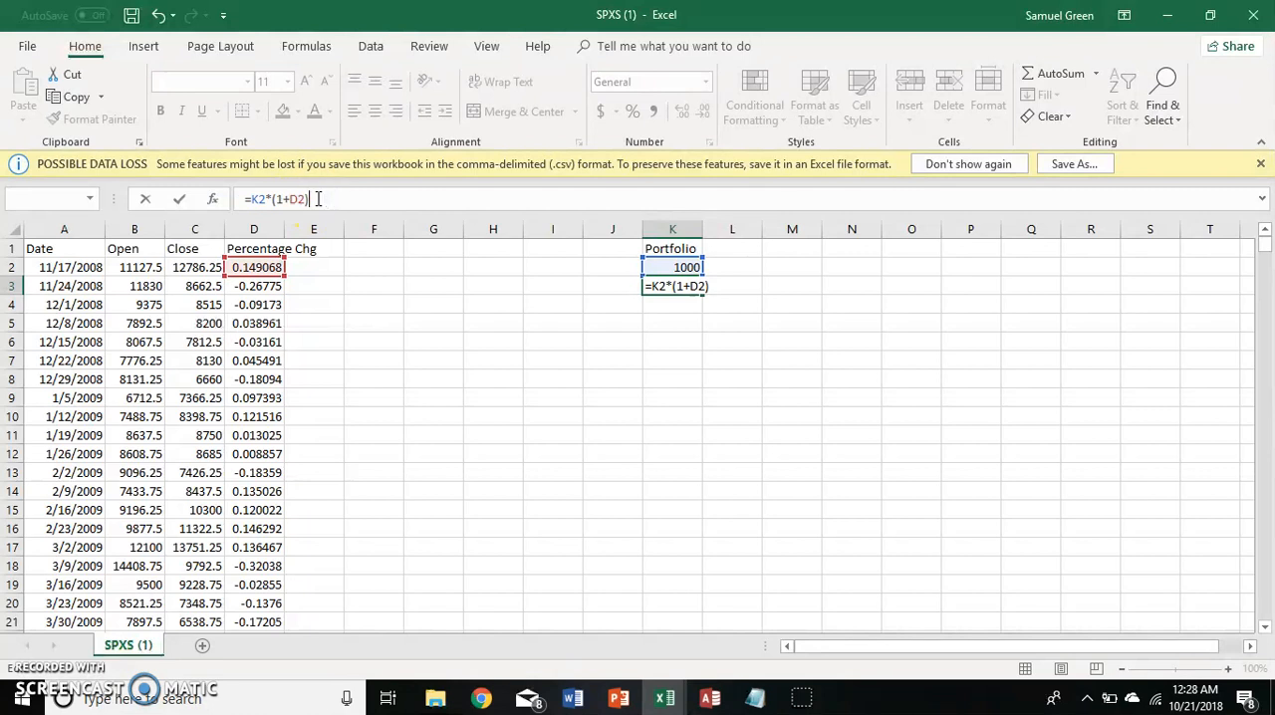
pyautogui.click(264, 198)
pyautogui.click(322, 205)
pyautogui.click(673, 267)
pyautogui.click(271, 200)
pyautogui.moveTo(269, 200); pyautogui.dragTo(323, 202)
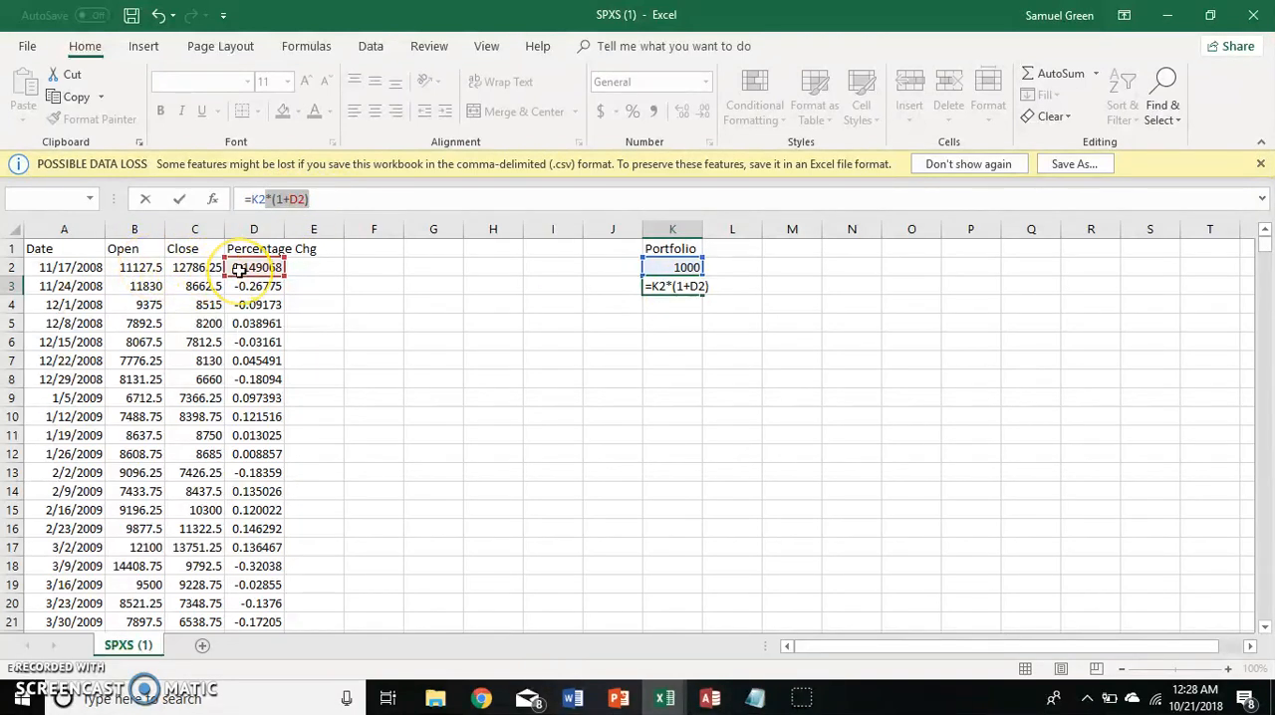
pyautogui.click(345, 199)
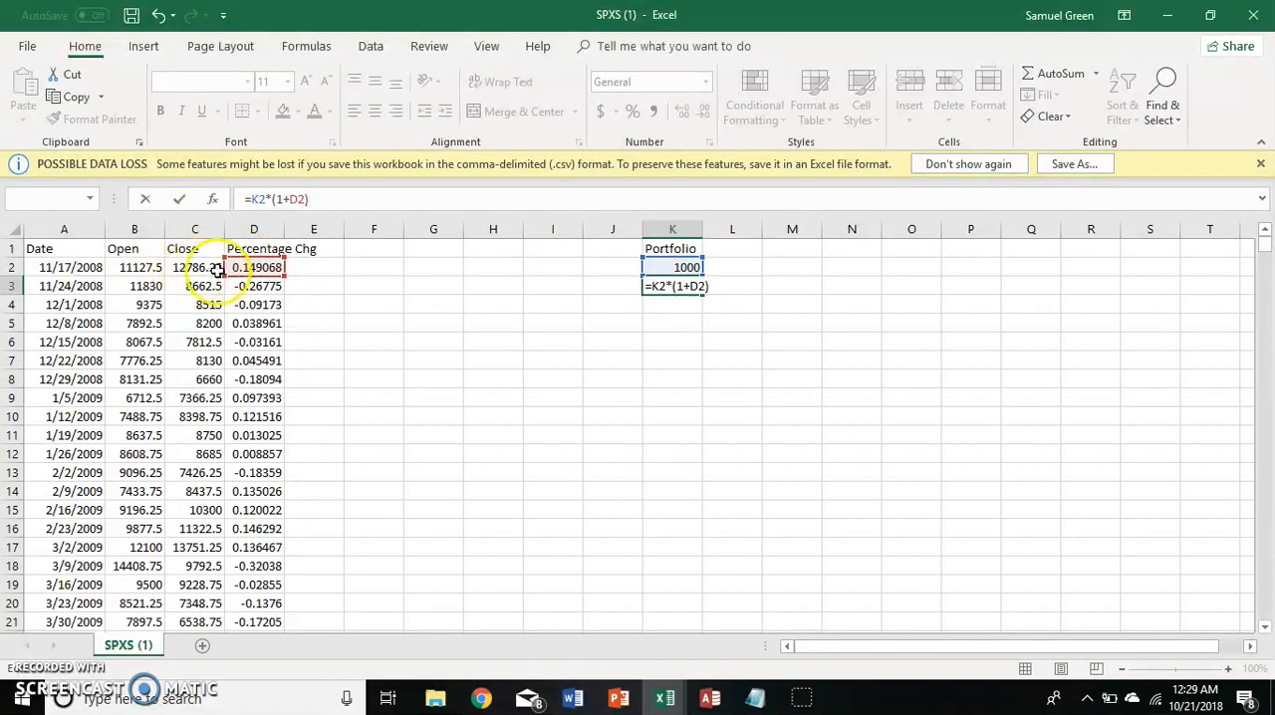
# Remove the 1+ from the formula in K3 so that it reads =K2*(D2).
pyautogui.moveTo(290, 202); pyautogui.dragTo(278, 201)
pyautogui.click(258, 267)
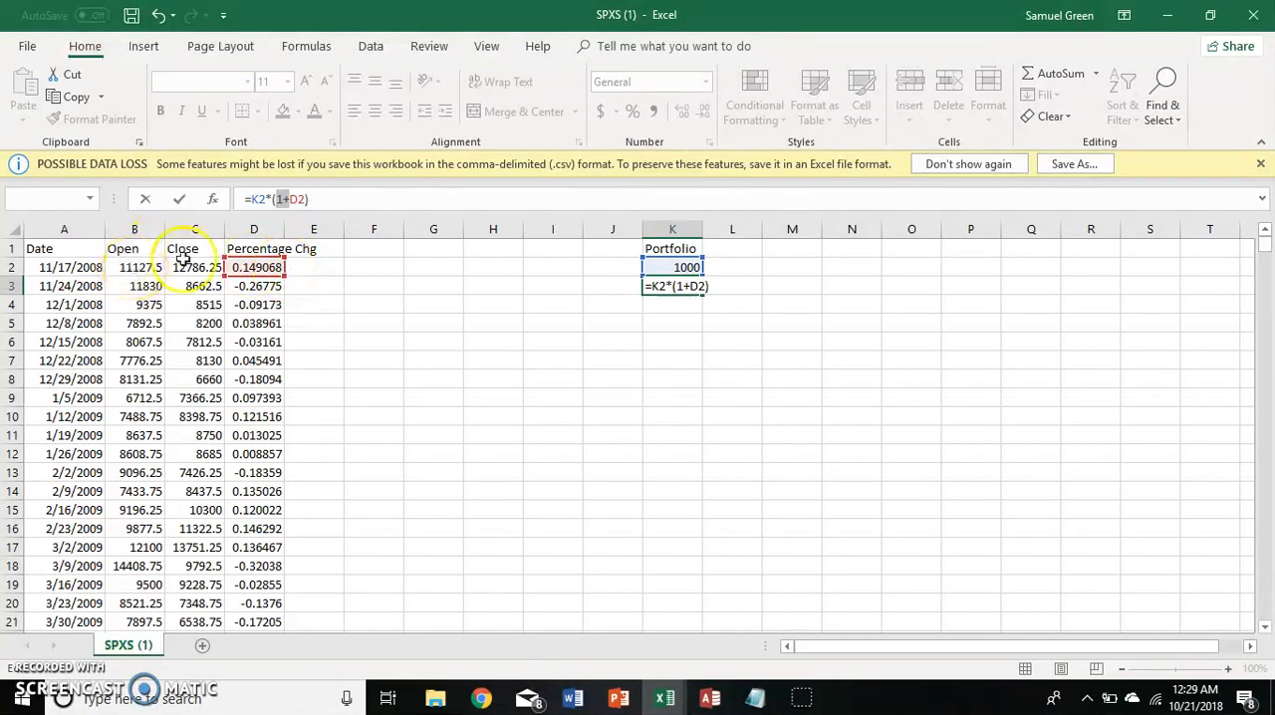
pyautogui.press('Delete')
pyautogui.press('Return')
pyautogui.press('Up')
pyautogui.press('Up')
pyautogui.press('Down')
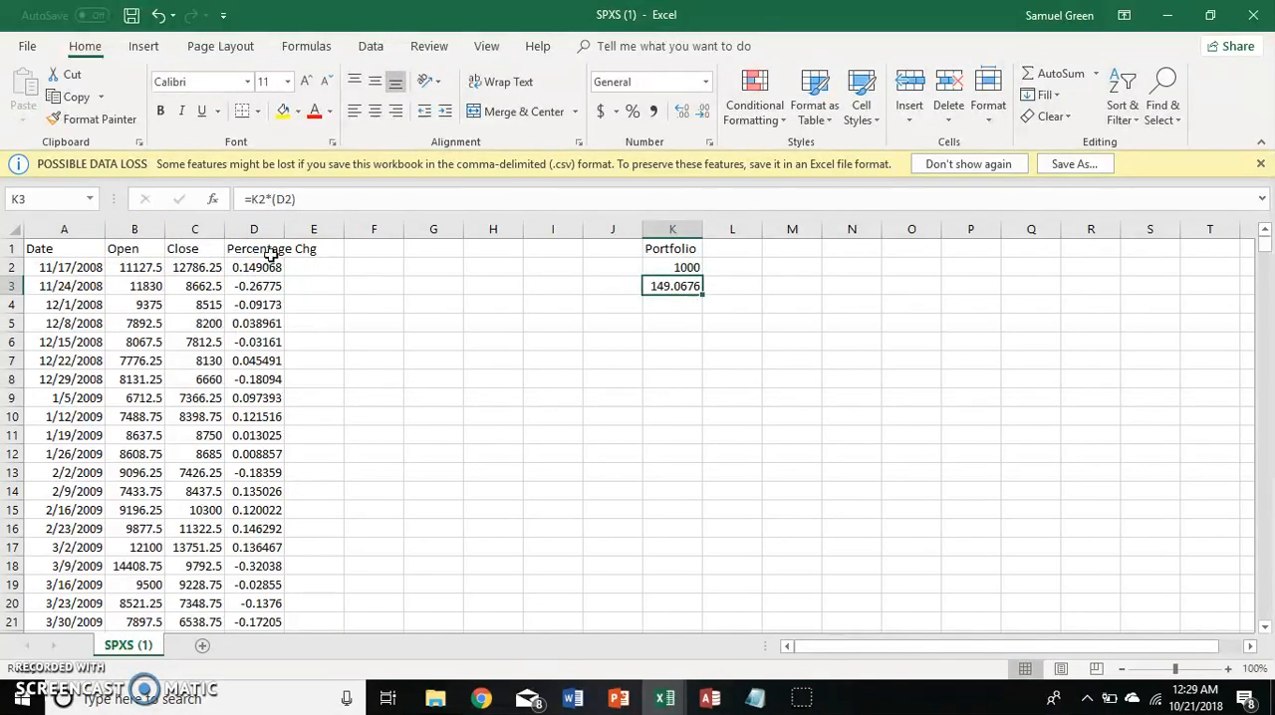
# Put the 1+ back into the formula in K3 so that it reads =K2*(1+D2).
pyautogui.click(274, 200)
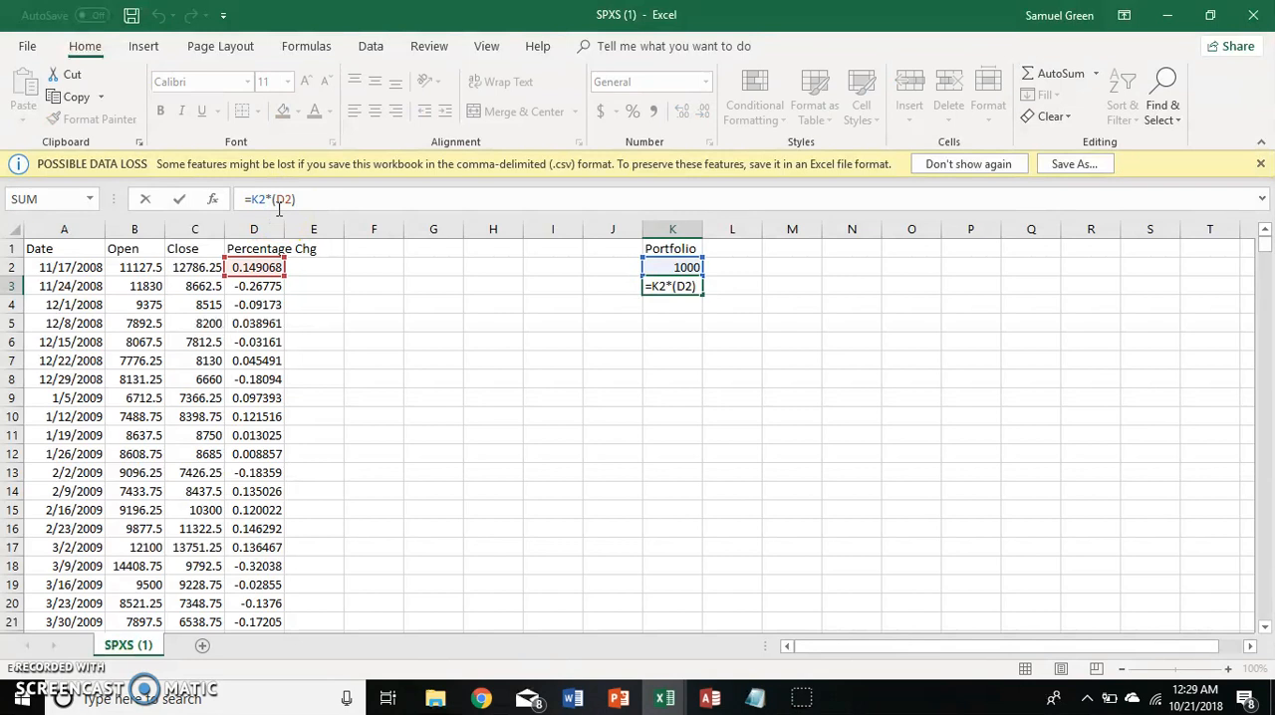
pyautogui.write('1')
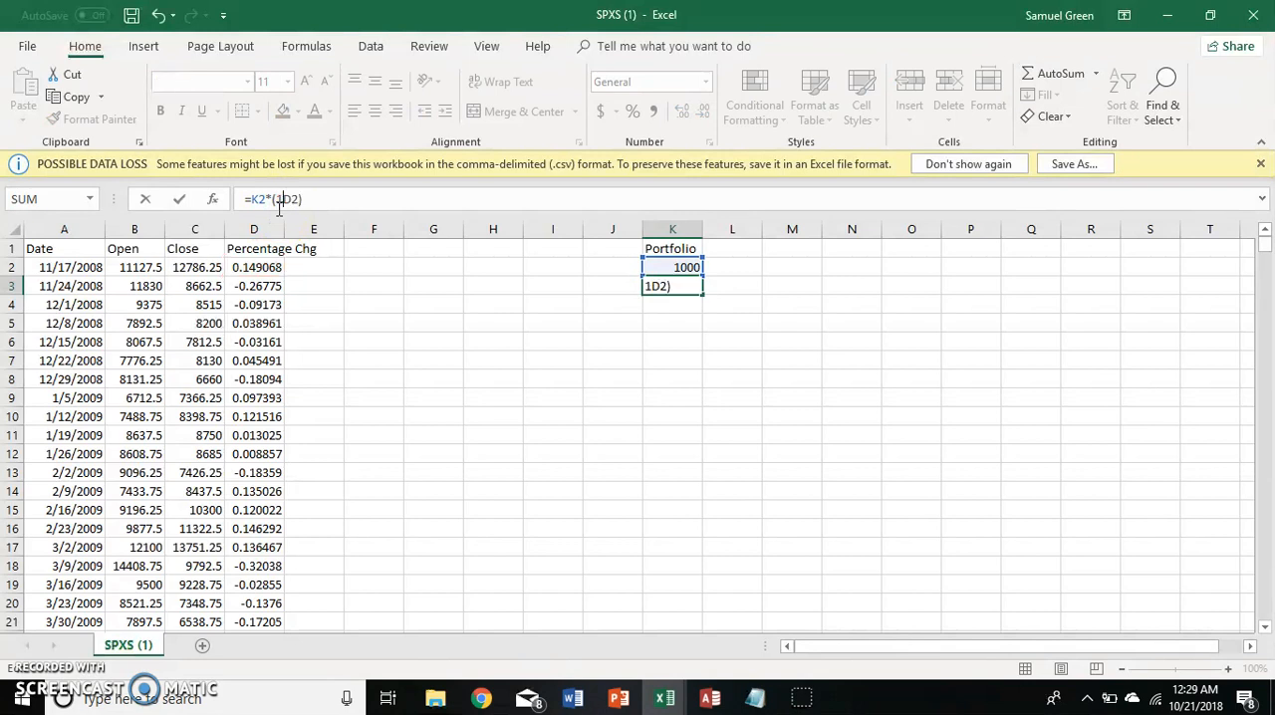
pyautogui.write('+')
pyautogui.press('Return')
pyautogui.press('Up')
pyautogui.press('Left')
pyautogui.press('Right')
pyautogui.press('Up')
pyautogui.press('Down')
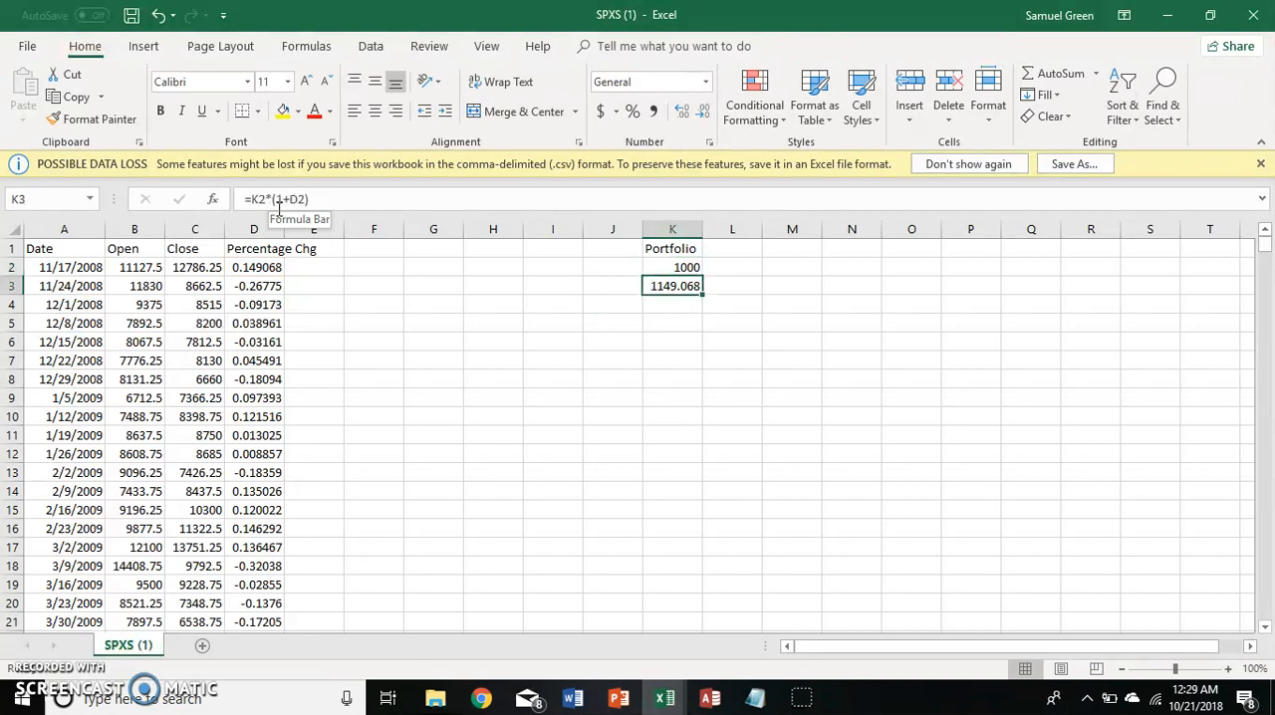
# Check the first week's percentage change formula in D2 and return to the portfolio result in K3.
pyautogui.press('Left')
pyautogui.press('Left')
pyautogui.press('Left')
pyautogui.press('Left')
pyautogui.press('Left')
pyautogui.press('Left')
pyautogui.press('Left')
pyautogui.press('Up')
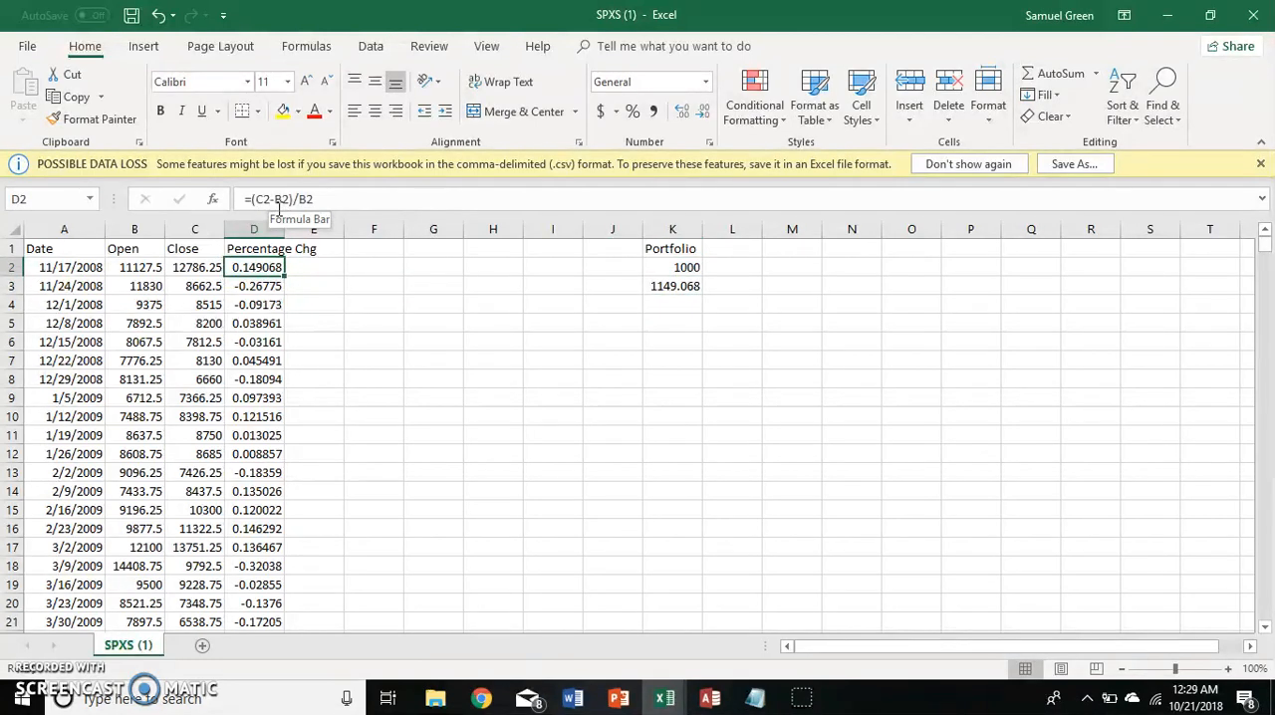
pyautogui.press('Right')
pyautogui.press('Right')
pyautogui.press('Right')
pyautogui.press('Right')
pyautogui.press('Right')
pyautogui.press('Right')
pyautogui.press('Right')
pyautogui.press('Right')
pyautogui.press('Down')
pyautogui.press('Left')
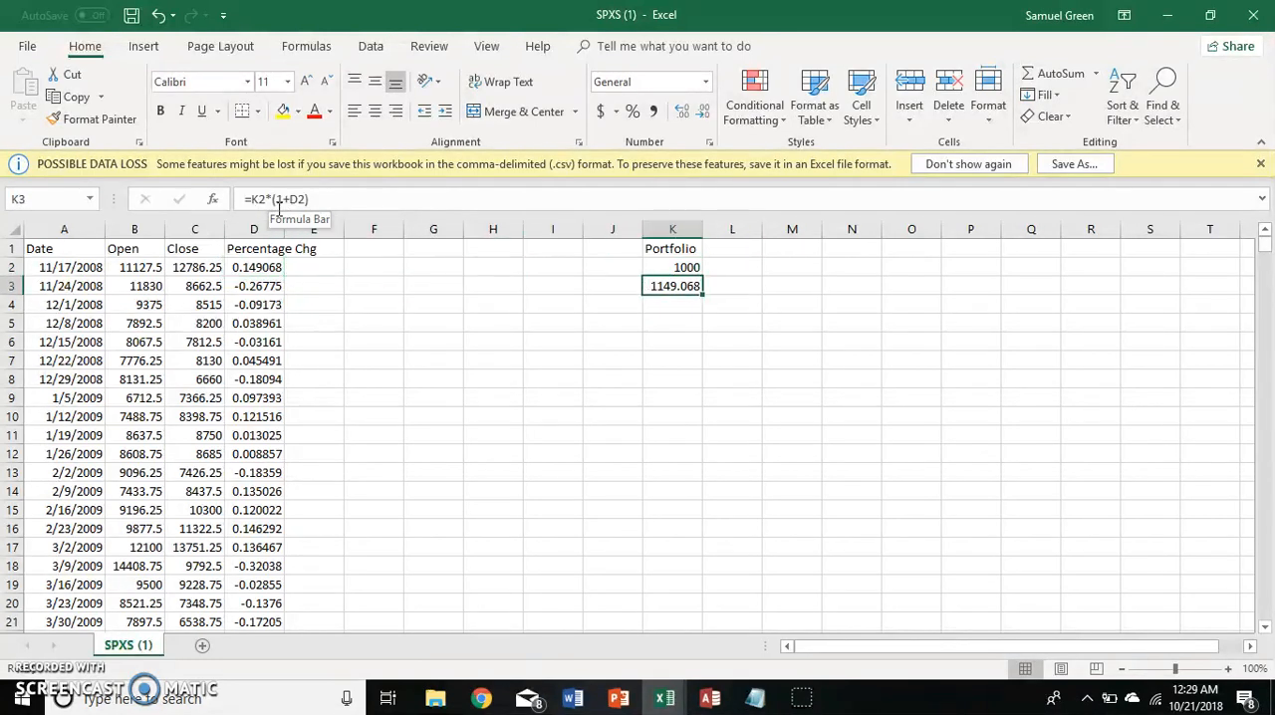
# Change the formula in K3 to =K2*(1-D2) so the portfolio moves opposite to the percentage change.
pyautogui.click(290, 201)
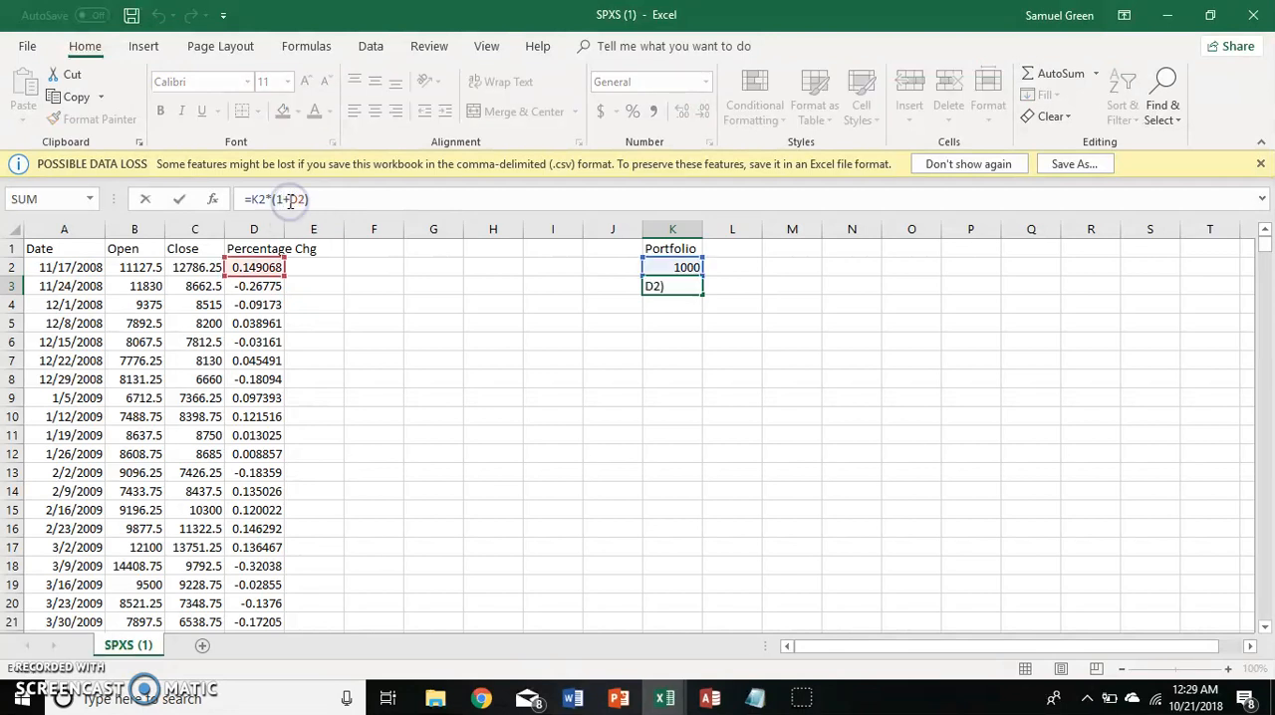
pyautogui.press('BackSpace')
pyautogui.write('-')
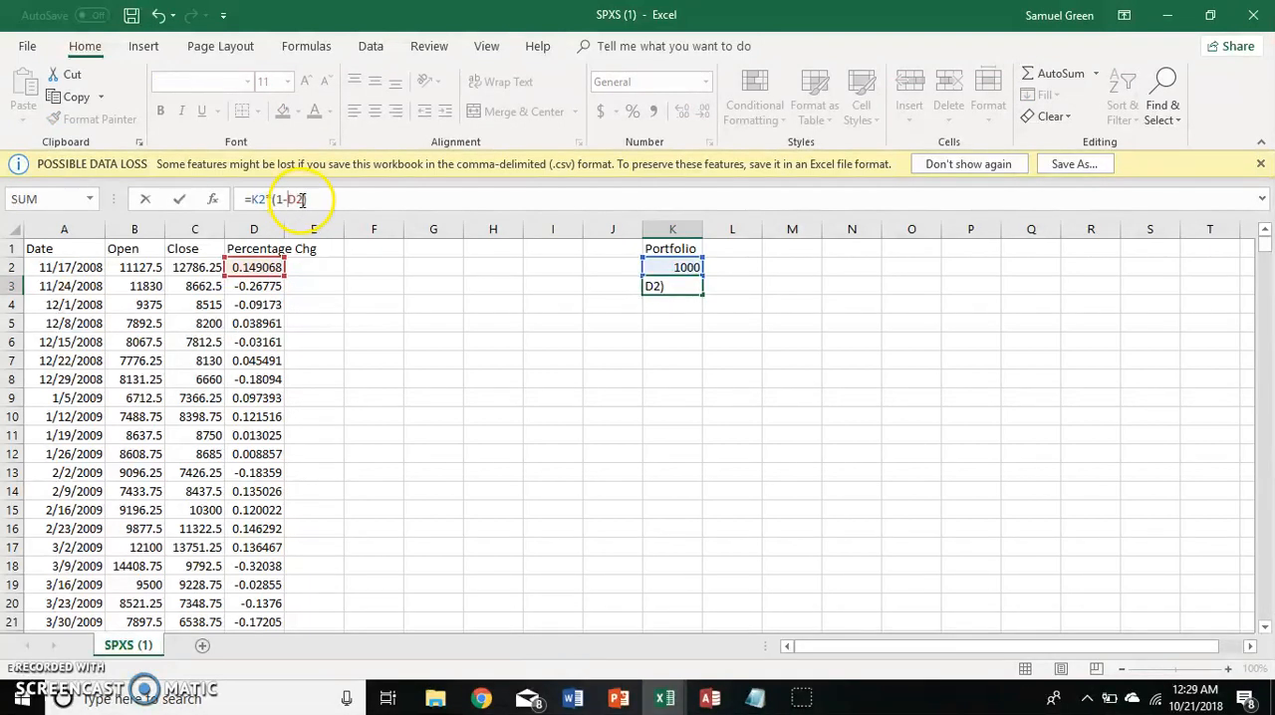
pyautogui.press('Return')
pyautogui.press('Up')
pyautogui.press('Up')
# Compare the percentage change in D2 with the recalculated portfolio value in K3.
pyautogui.press('Left')
pyautogui.press('Left')
pyautogui.press('Left')
pyautogui.press('Left')
pyautogui.press('Left')
pyautogui.press('Left')
pyautogui.press('Left')
pyautogui.press('Left')
pyautogui.press('Left')
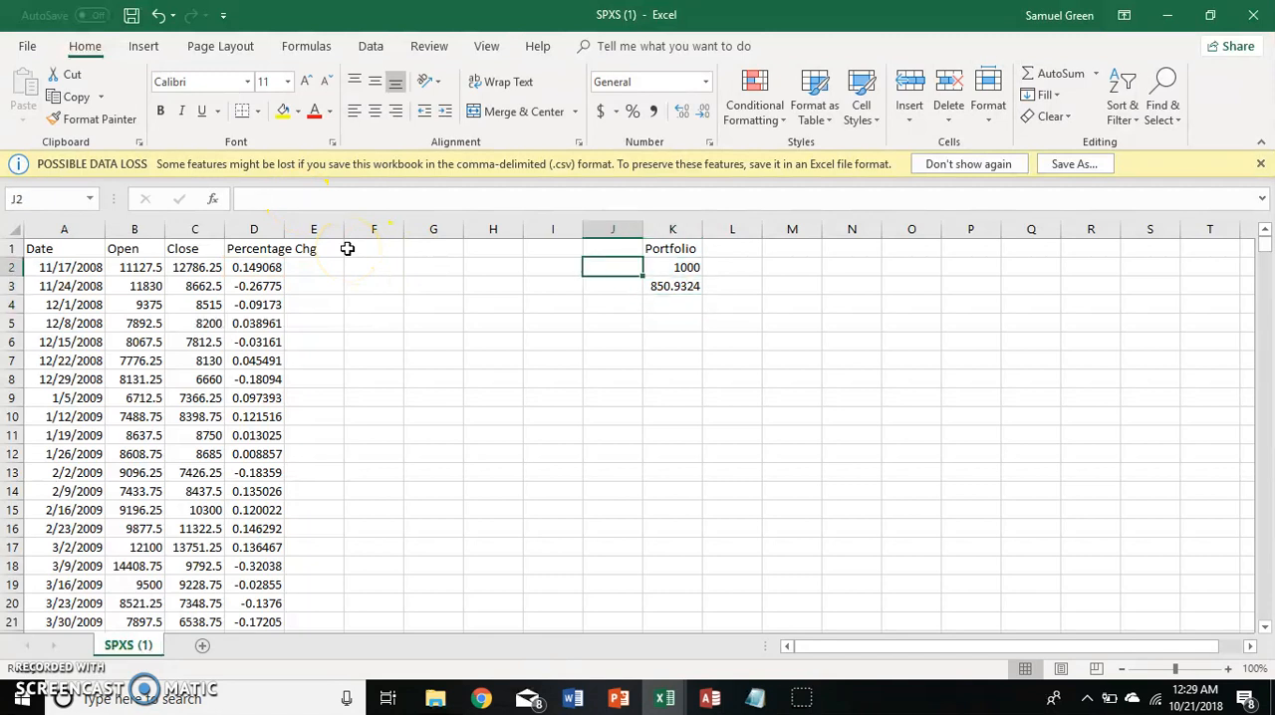
pyautogui.press('Right')
pyautogui.press('Right')
pyautogui.press('Right')
pyautogui.press('Right')
pyautogui.press('Right')
pyautogui.press('Right')
pyautogui.press('Right')
pyautogui.press('Right')
pyautogui.press('Right')
pyautogui.press('Right')
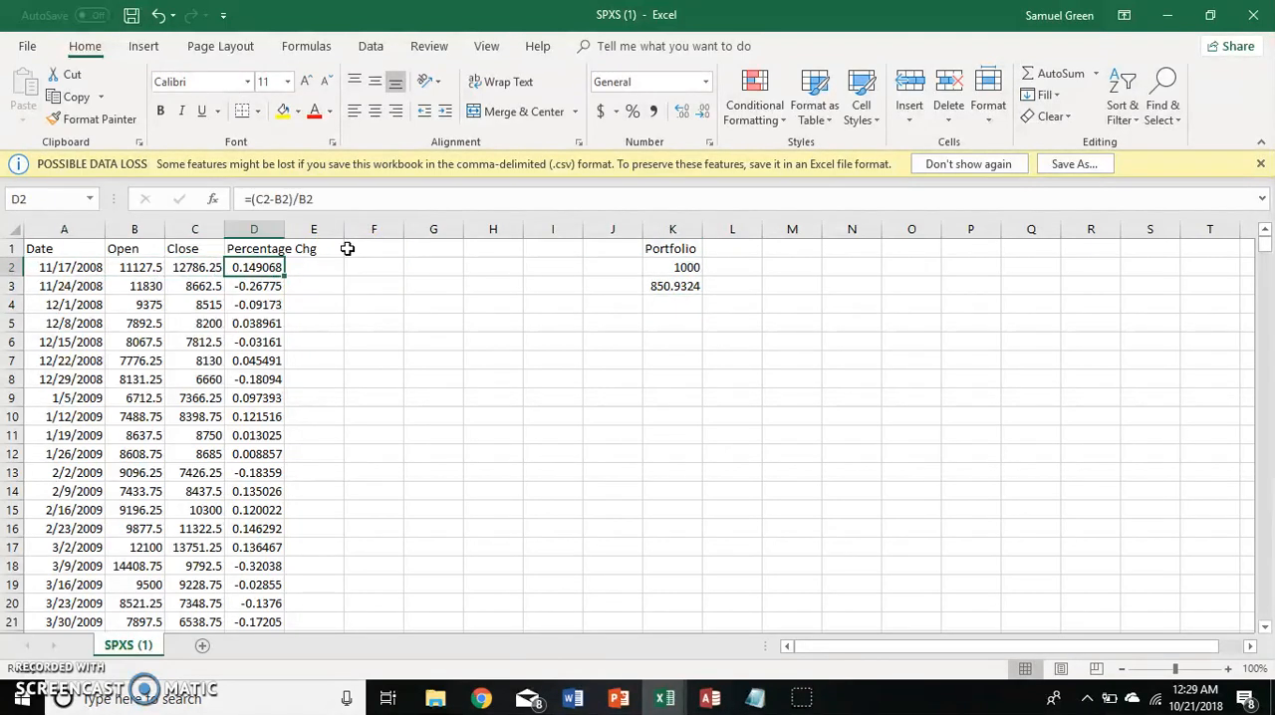
pyautogui.press('Down')
pyautogui.press('Left')
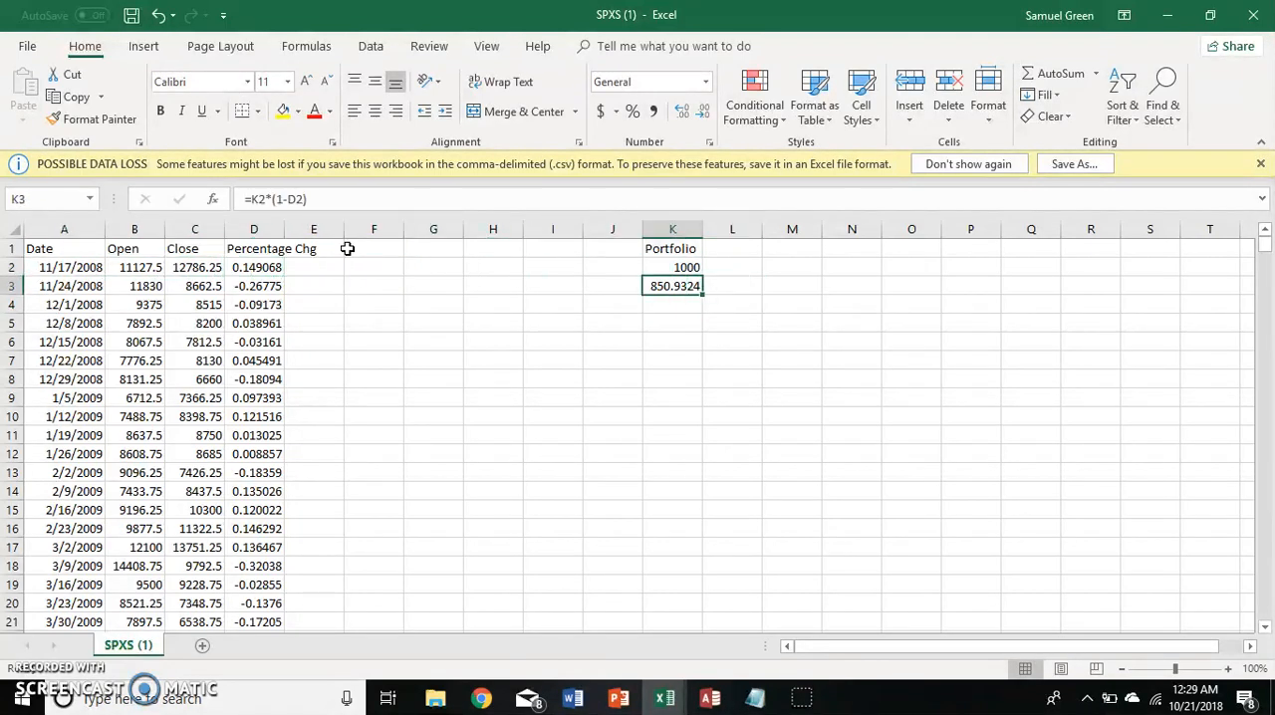
# Review the K3 formula against the starting portfolio and the first week's open, close and percentage change in row 2.
pyautogui.click(270, 199)
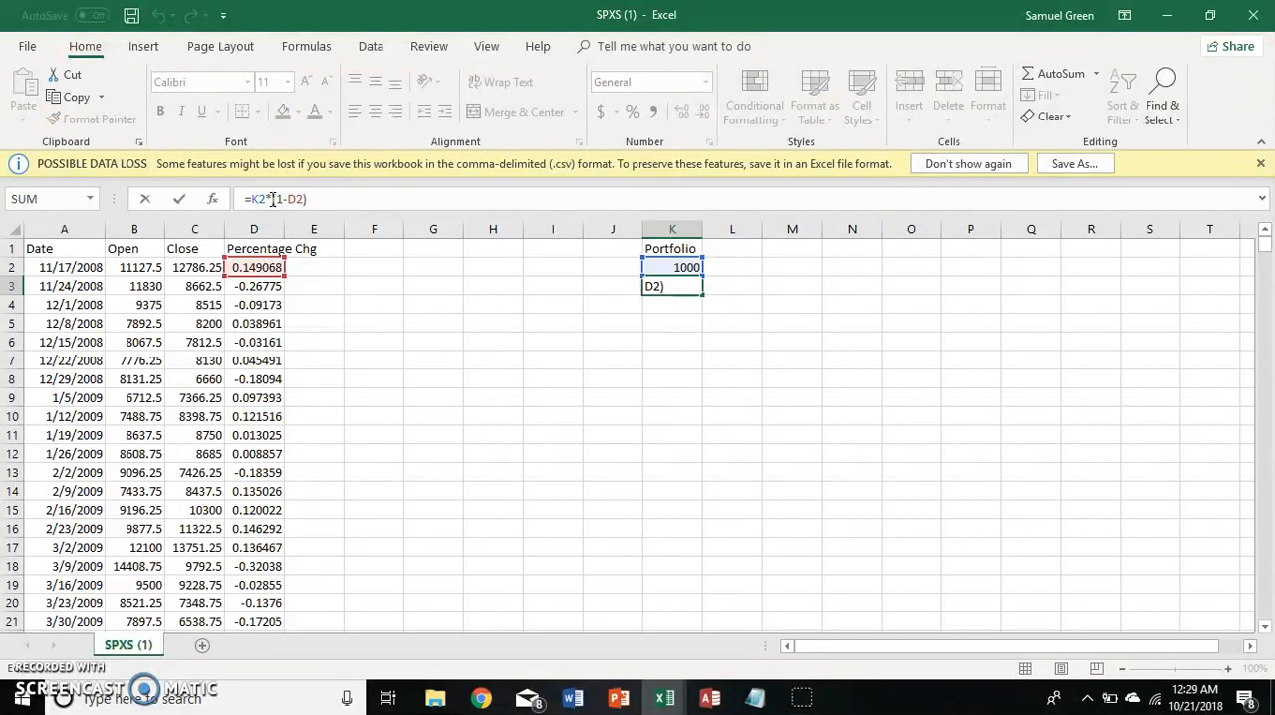
pyautogui.press('Return')
pyautogui.press('Up')
pyautogui.press('Up')
pyautogui.press('Up')
pyautogui.press('Left')
pyautogui.press('Right')
pyautogui.press('Down')
pyautogui.press('Left')
pyautogui.press('Left')
pyautogui.press('Left')
pyautogui.press('Left')
pyautogui.press('Left')
pyautogui.press('Left')
pyautogui.press('Left')
pyautogui.press('Left')
pyautogui.press('Left')
pyautogui.press('Right')
pyautogui.press('Right')
pyautogui.press('Left')
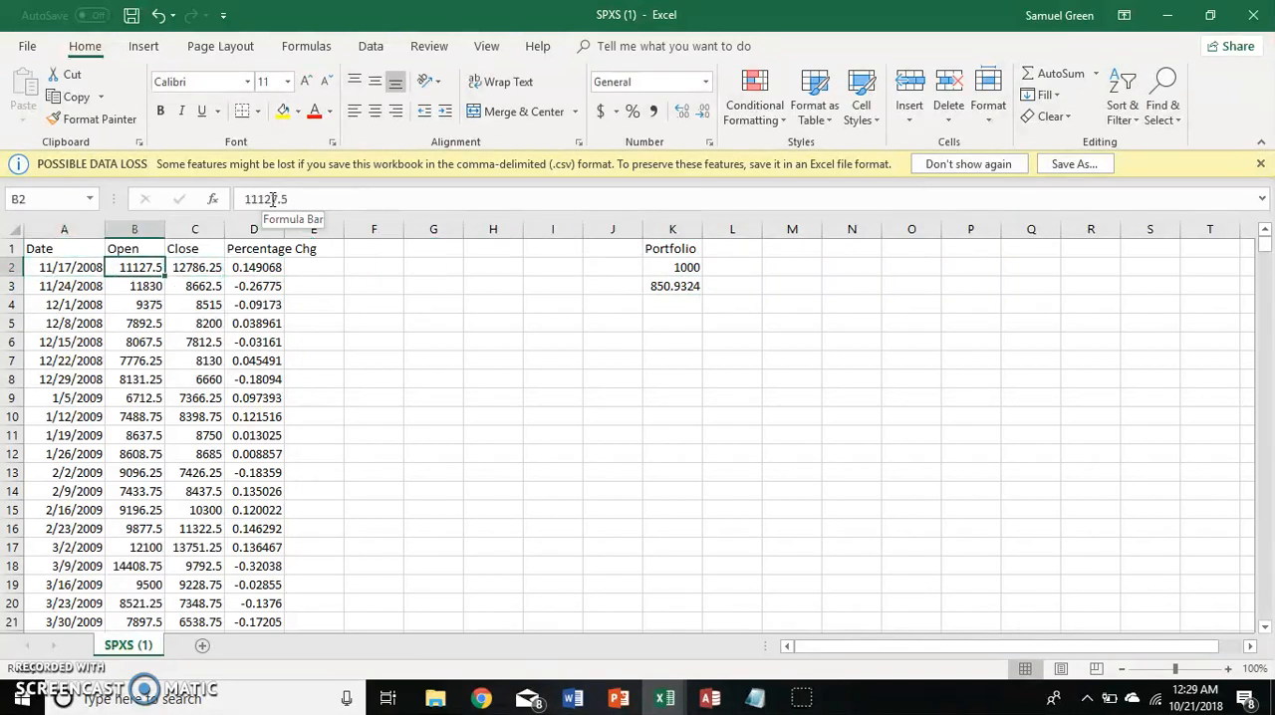
pyautogui.press('Right')
pyautogui.press('Right')
pyautogui.press('Right')
pyautogui.press('Right')
pyautogui.press('Right')
pyautogui.press('Right')
pyautogui.press('Right')
pyautogui.press('Right')
pyautogui.press('Right')
pyautogui.press('Right')
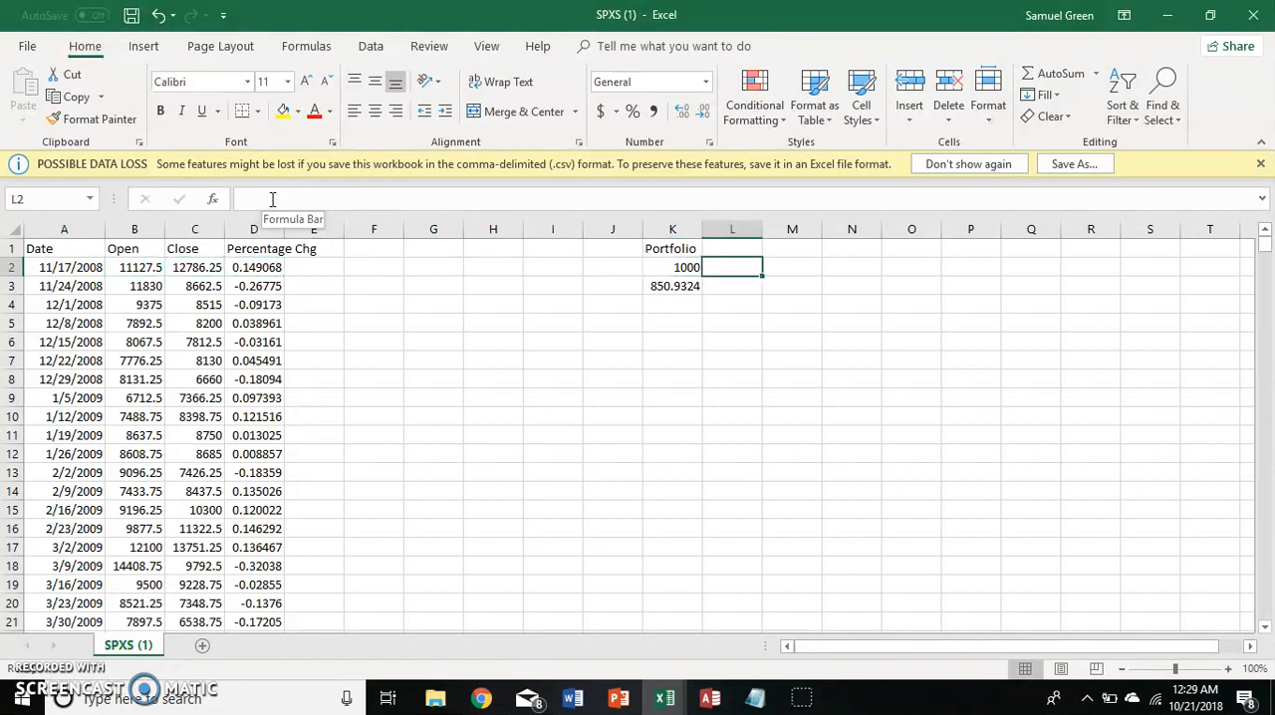
pyautogui.press('Down')
pyautogui.press('Left')
pyautogui.click(275, 199)
pyautogui.click(267, 204)
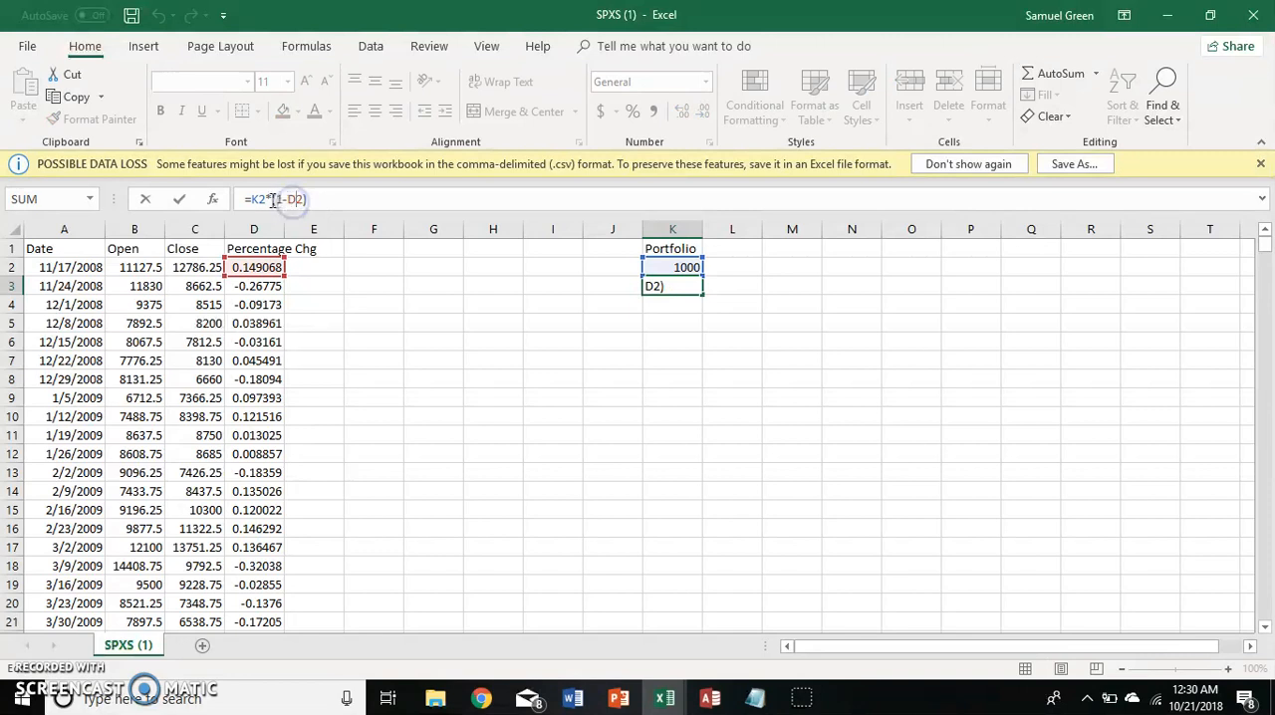
pyautogui.click(269, 199)
pyautogui.write('(')
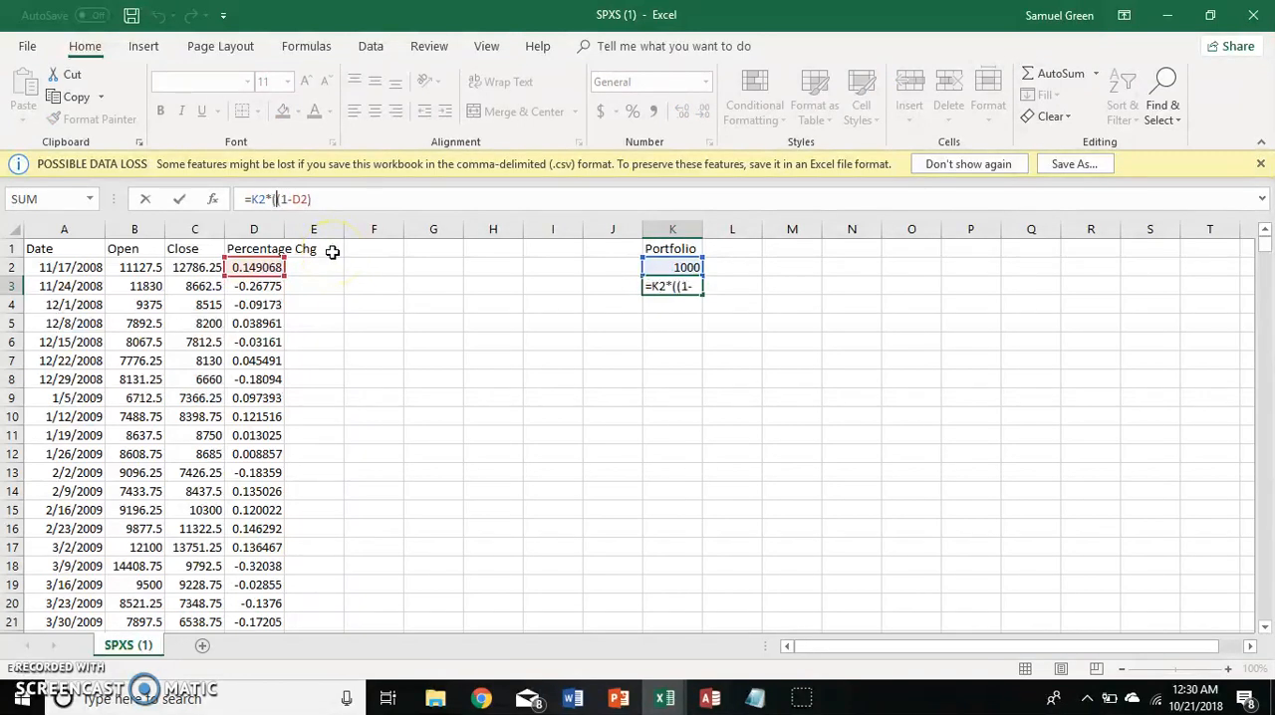
pyautogui.click(339, 204)
pyautogui.write(')')
pyautogui.click(276, 199)
pyautogui.click(279, 199)
pyautogui.press('BackSpace')
pyautogui.click(312, 200)
pyautogui.press('BackSpace')
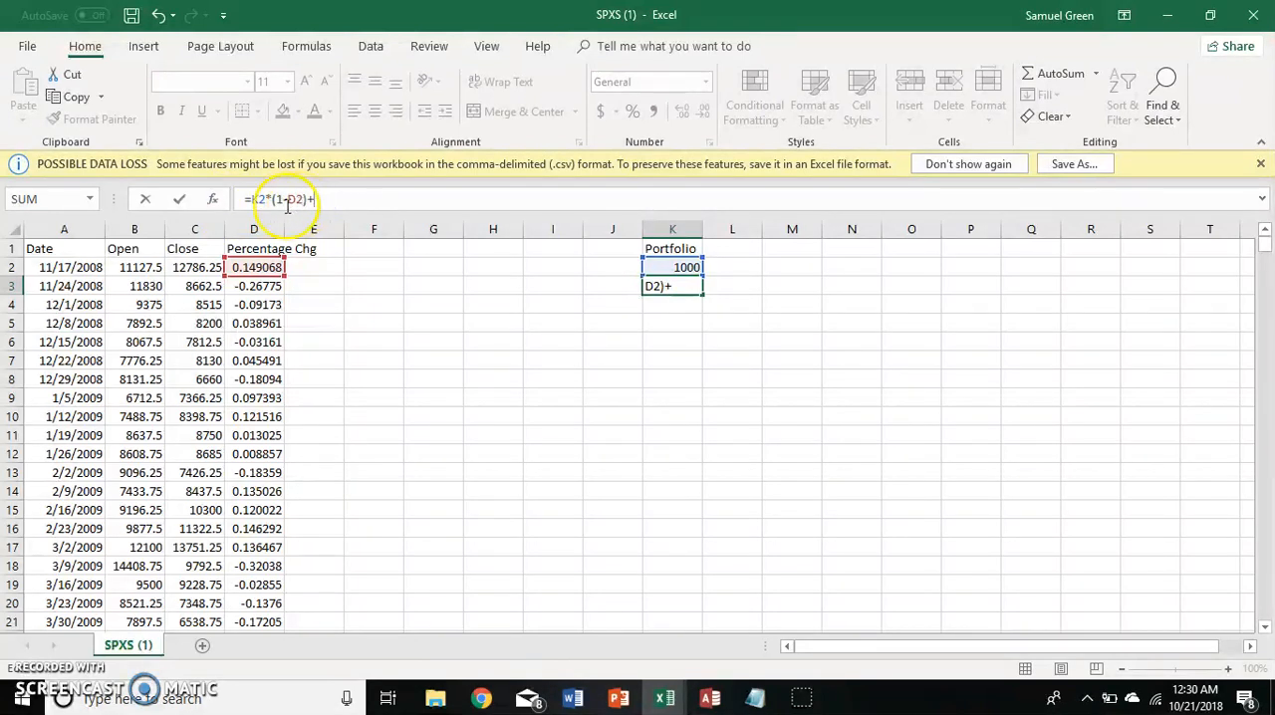
# Multiply the K3 formula by .1 so it reads =.1*K2*(1-D2), accepting Excel's suggested correction.
pyautogui.click(254, 200)
pyautogui.write('.1*')
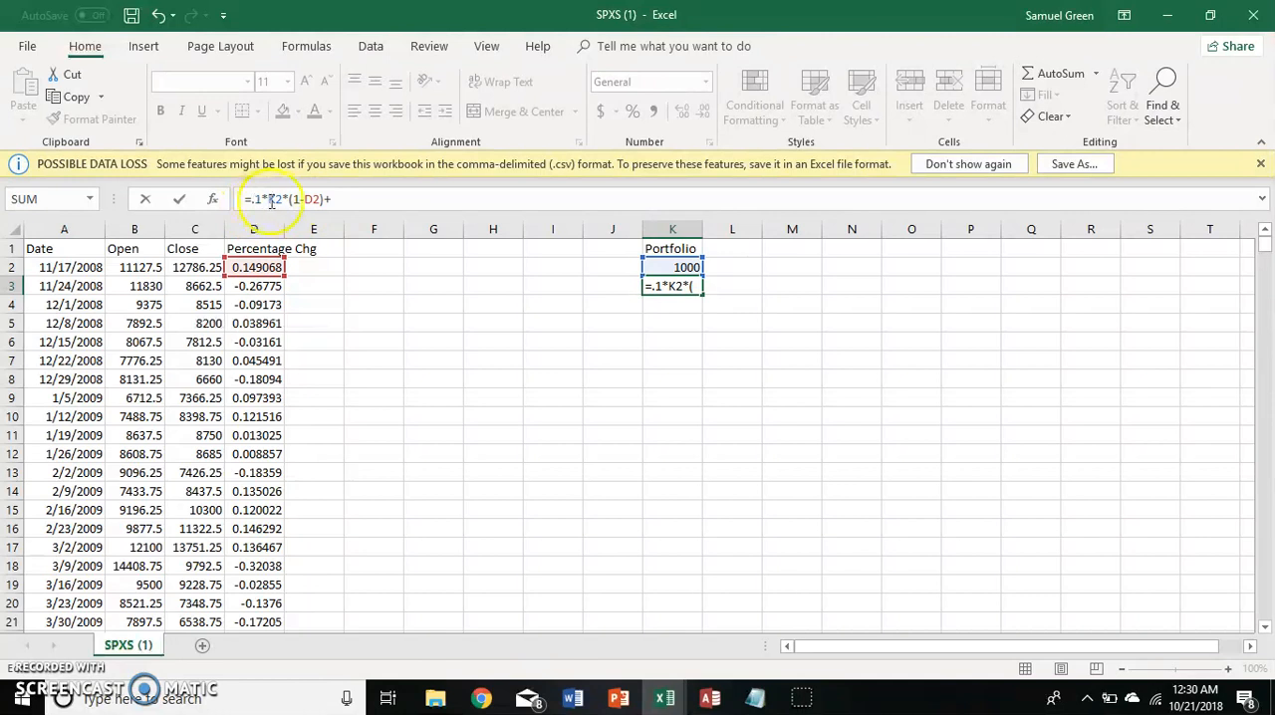
pyautogui.click(337, 199)
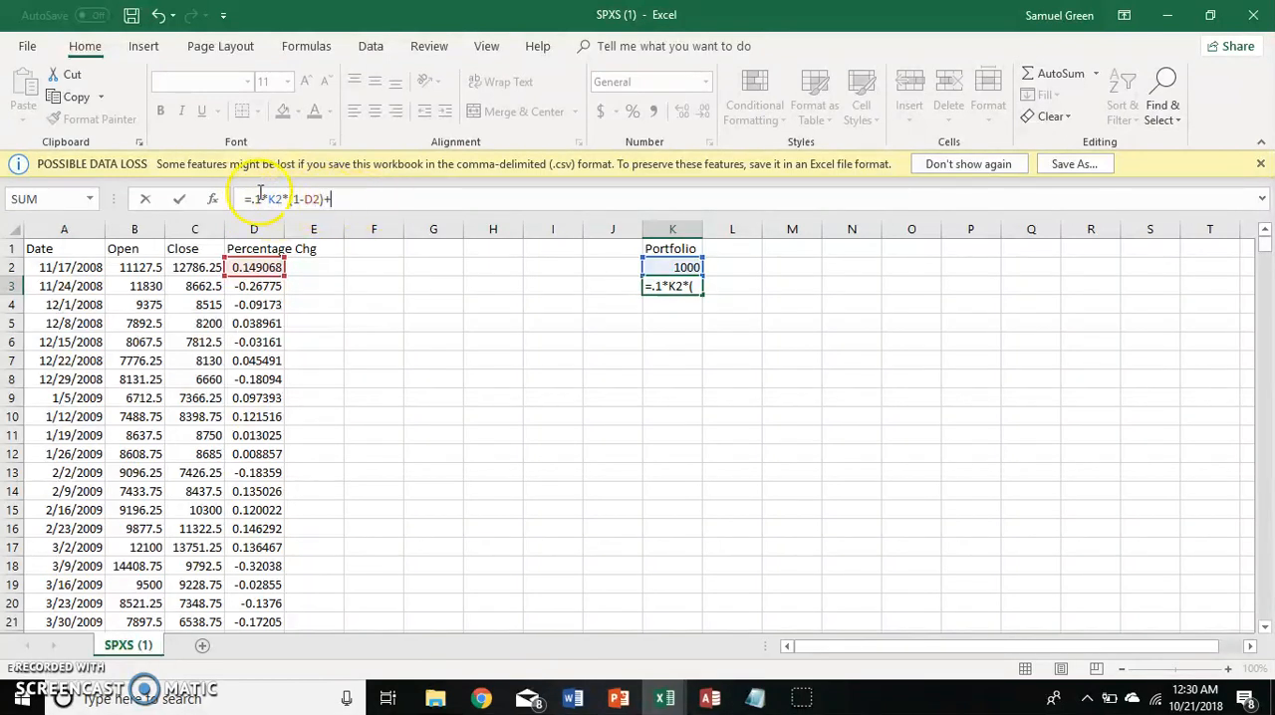
pyautogui.write('=')
pyautogui.press('Return')
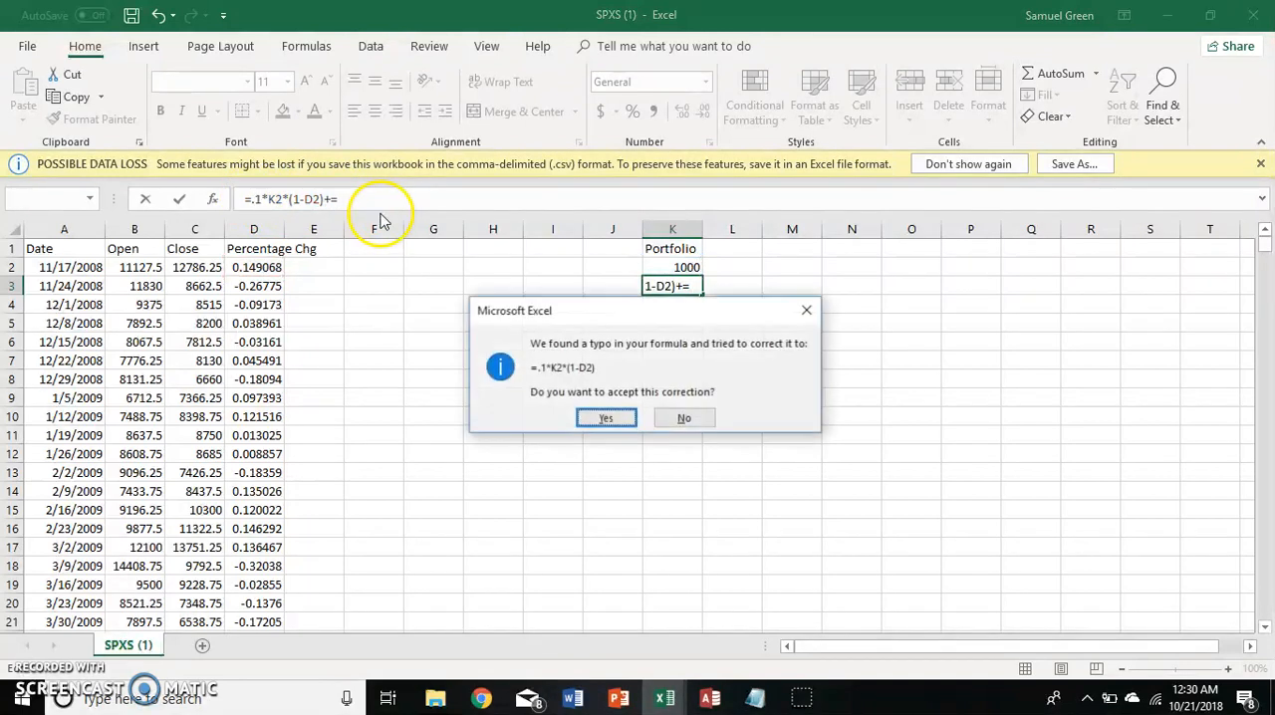
pyautogui.click(612, 414)
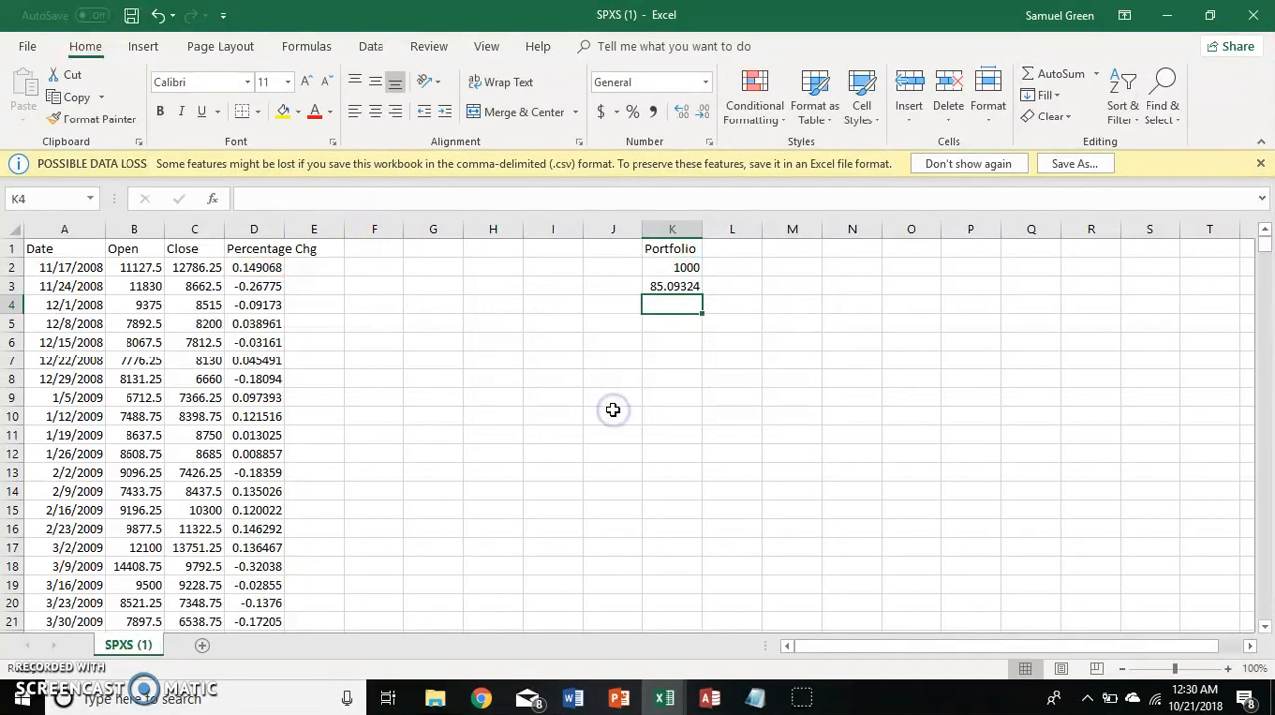
pyautogui.press('Up')
pyautogui.press('Up')
pyautogui.press('Down')
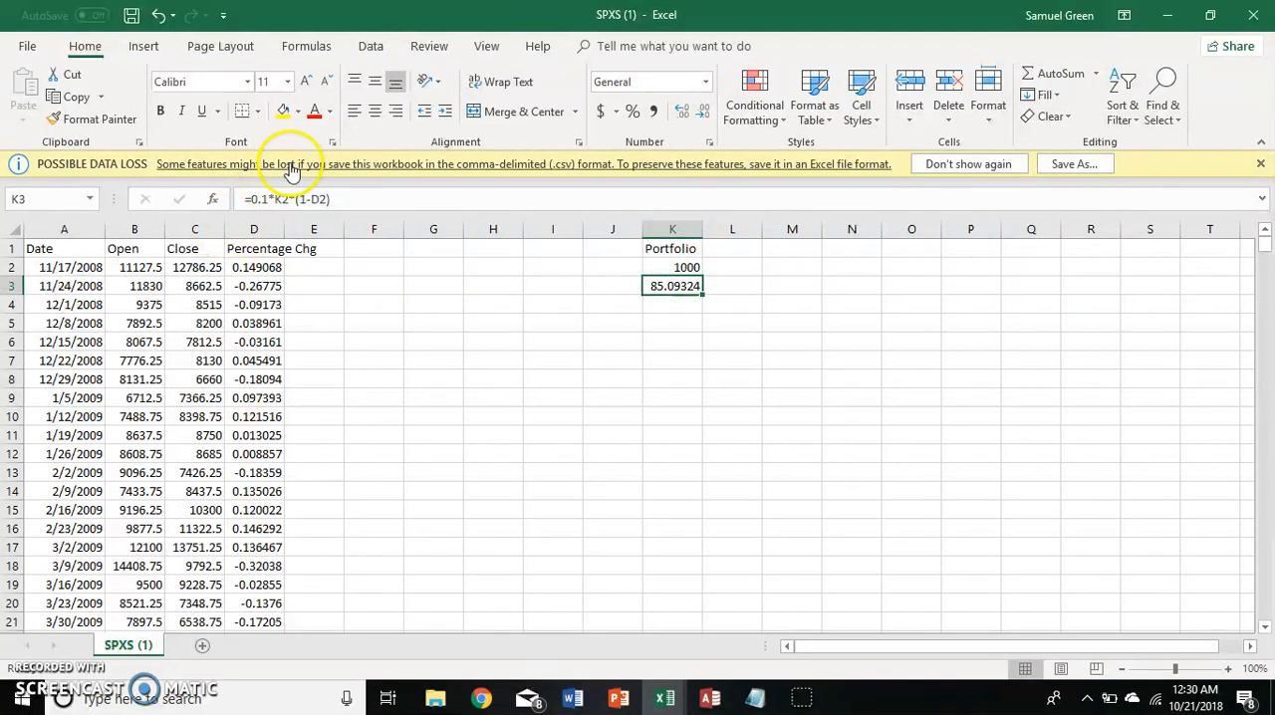
pyautogui.click(250, 200)
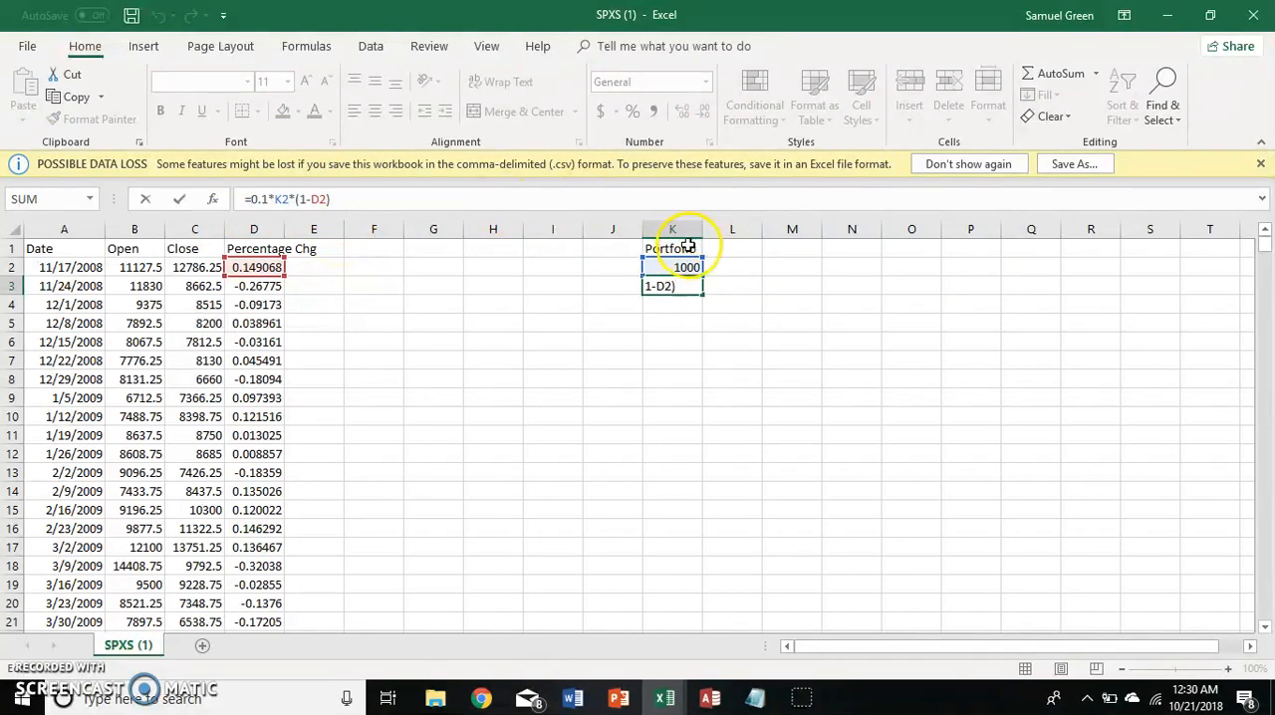
pyautogui.press('Return')
pyautogui.press('Up')
pyautogui.press('Left')
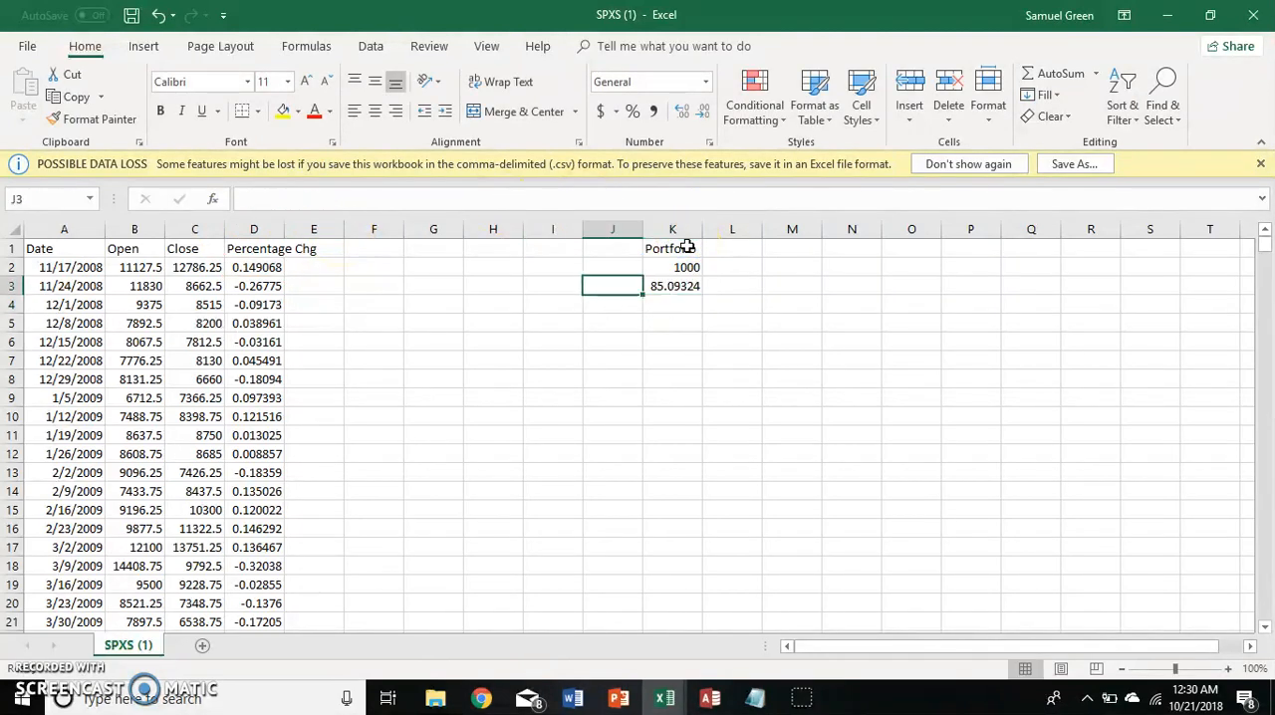
# Add the uninvested 90% of the portfolio in K3, making the formula =0.1*K2*(1-D2)+K2*.9.
pyautogui.press('Right')
pyautogui.press('Up')
pyautogui.press('Down')
pyautogui.click(431, 201)
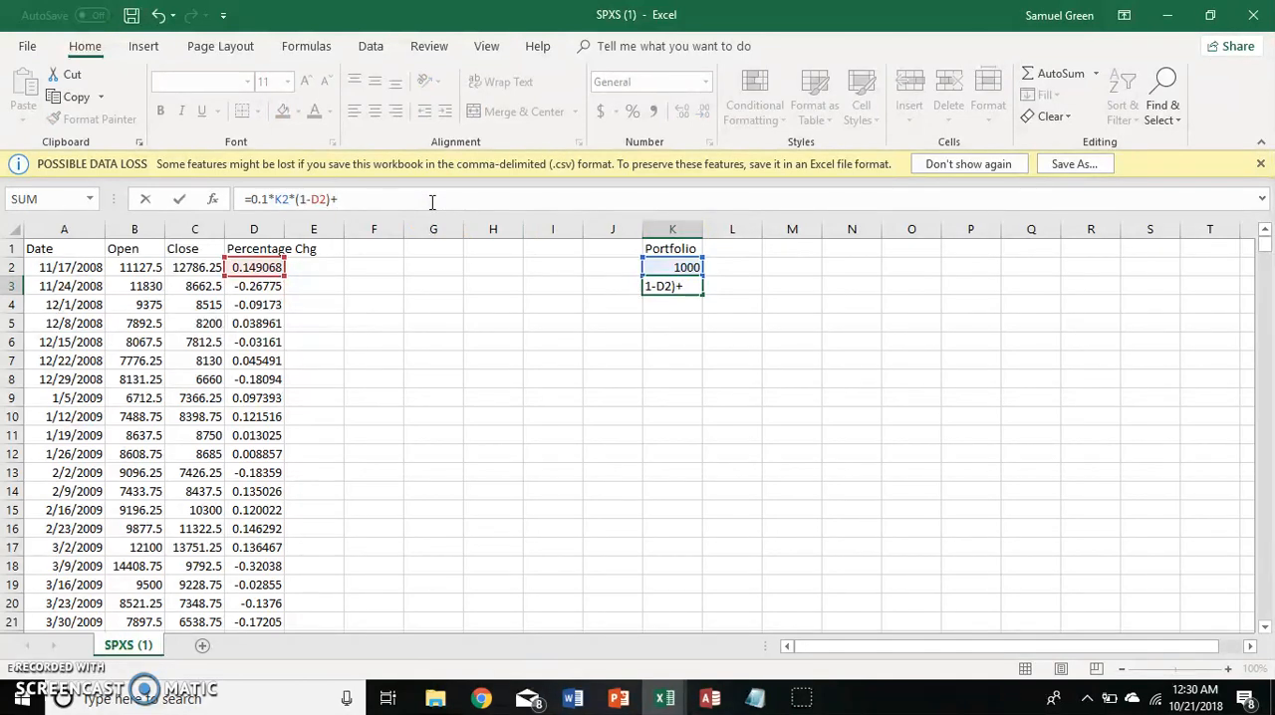
pyautogui.write('K2*.9')
pyautogui.press('Return')
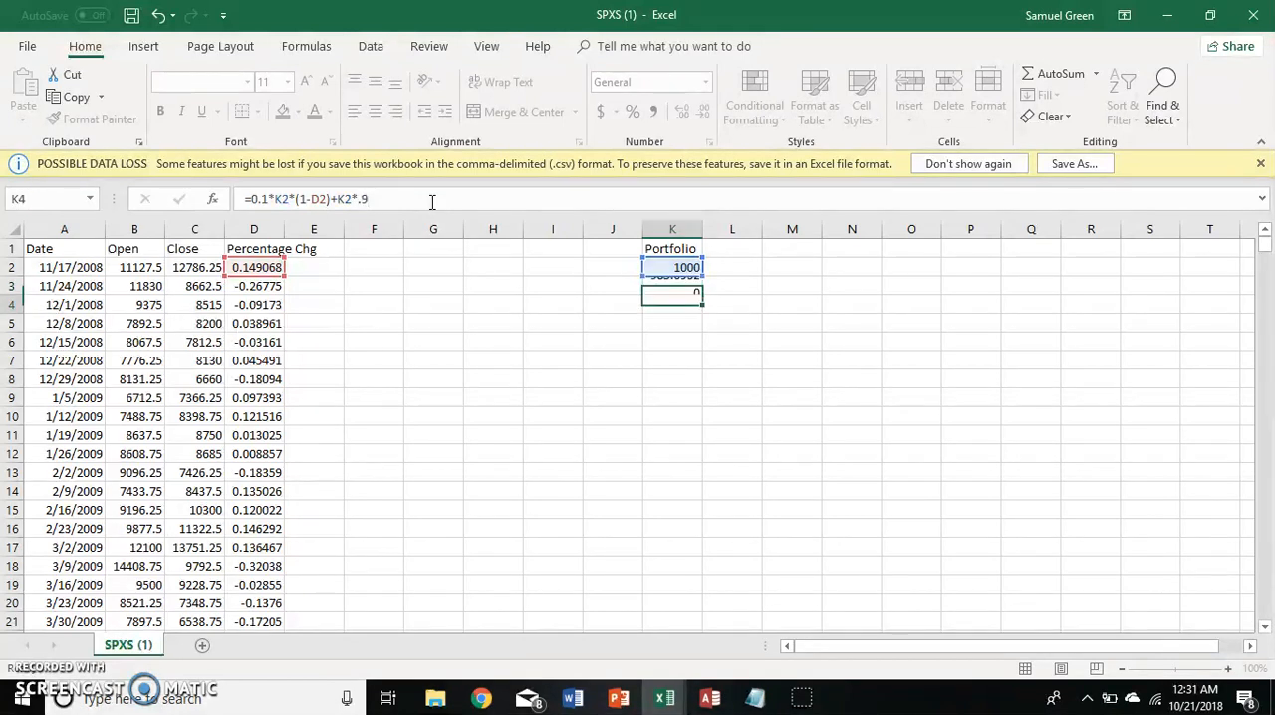
pyautogui.press('Left')
pyautogui.press('Up')
pyautogui.press('Right')
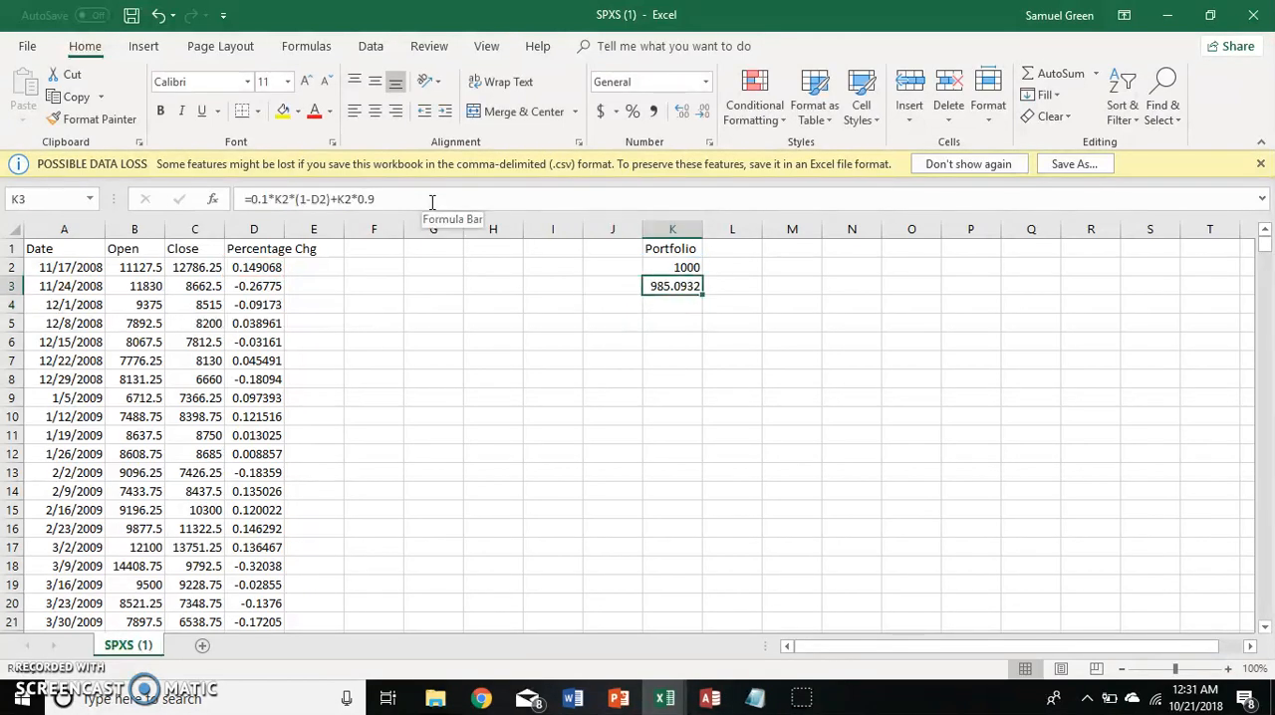
pyautogui.press('Up')
pyautogui.press('Left')
pyautogui.press('Down')
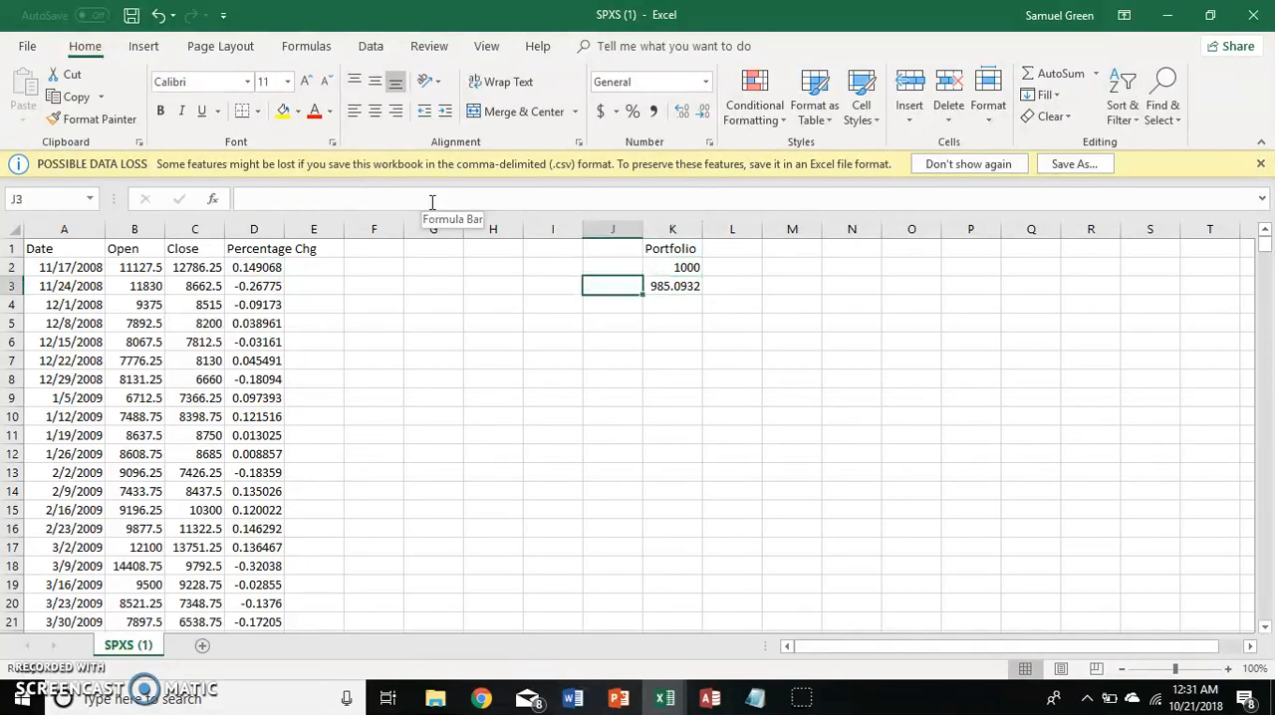
# Copy the portfolio formula from K3 down column K through the last data row, K520.
pyautogui.press('Right')
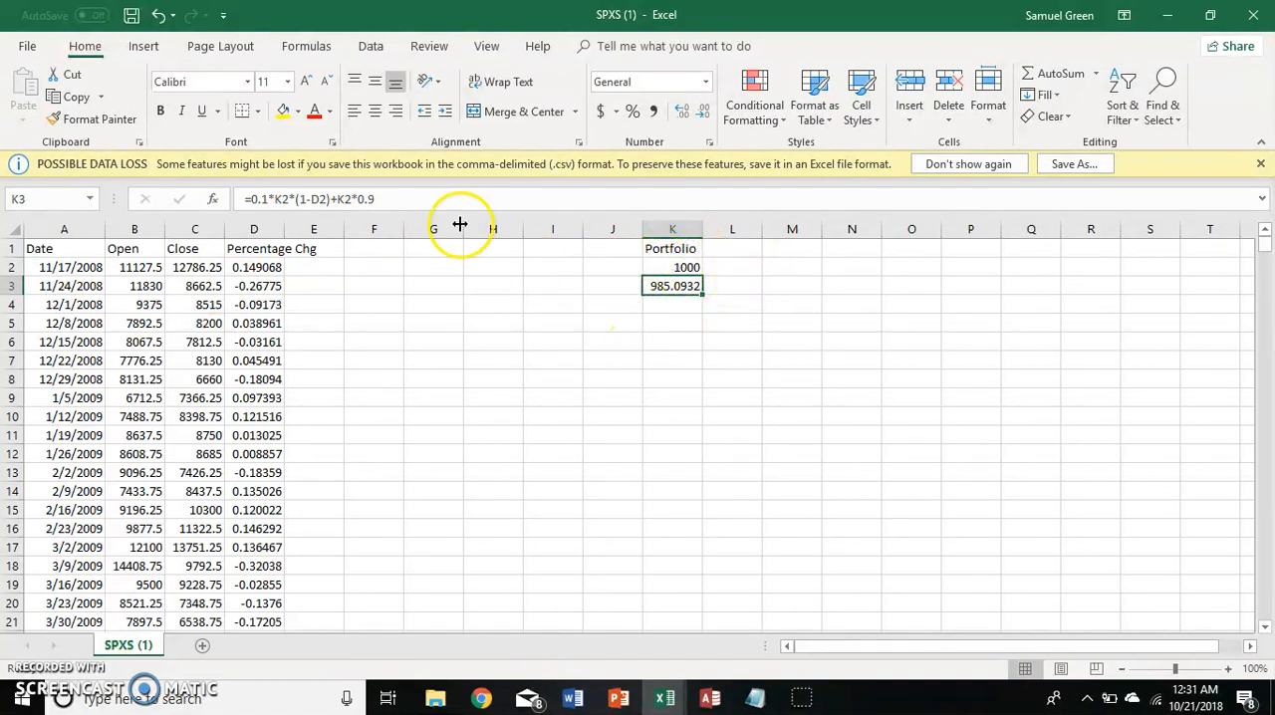
pyautogui.click(408, 198)
pyautogui.press('Return')
pyautogui.press('Up')
pyautogui.hotkey('ctrl', 'c')
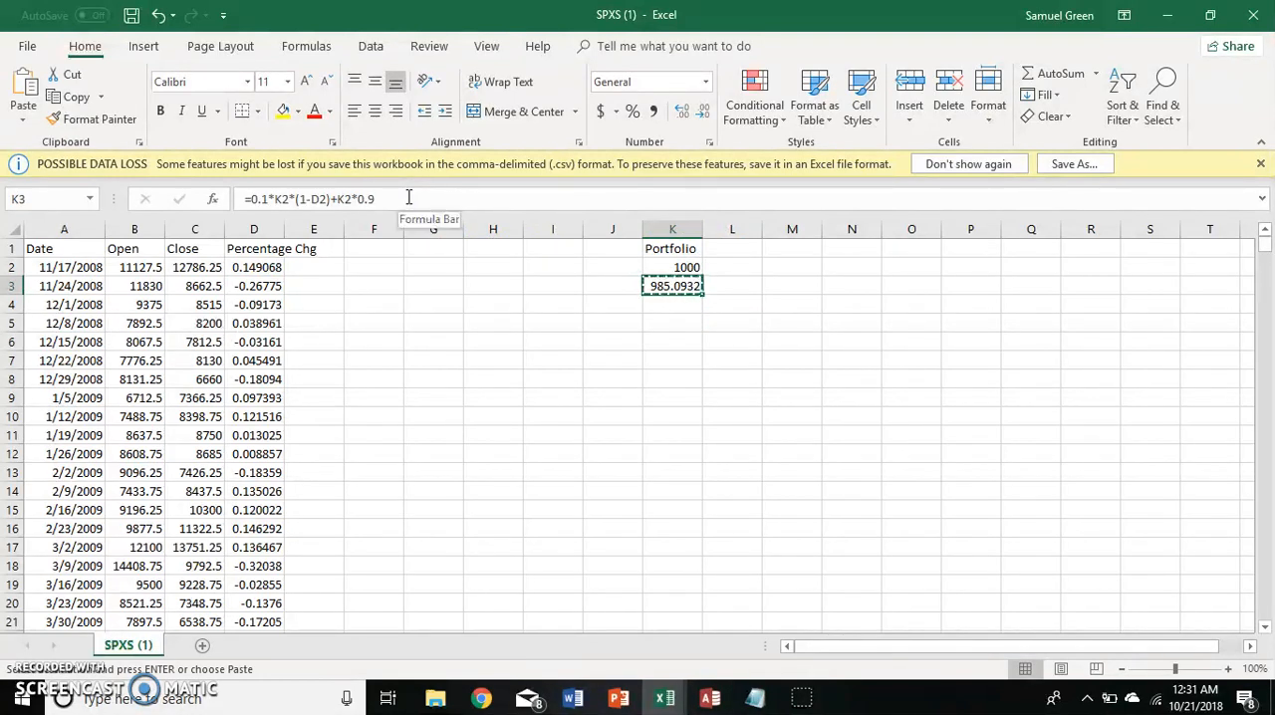
pyautogui.press('Left')
pyautogui.press('Left')
pyautogui.press('Left')
pyautogui.press('Left')
pyautogui.press('Left')
pyautogui.press('Left')
pyautogui.press('Left')
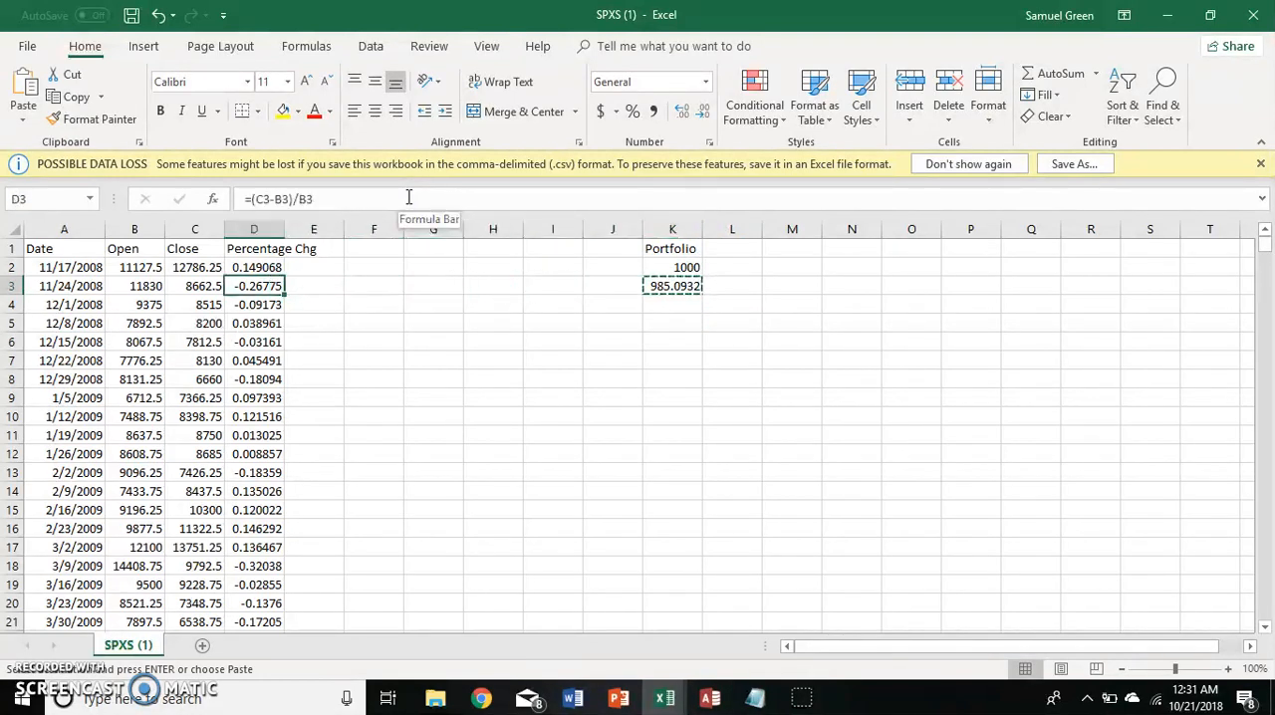
pyautogui.hotkey('ctrl', 'Down')
pyautogui.press('Right')
pyautogui.press('Right')
pyautogui.press('Right')
pyautogui.press('Right')
pyautogui.press('Right')
pyautogui.press('Right')
pyautogui.press('Right')
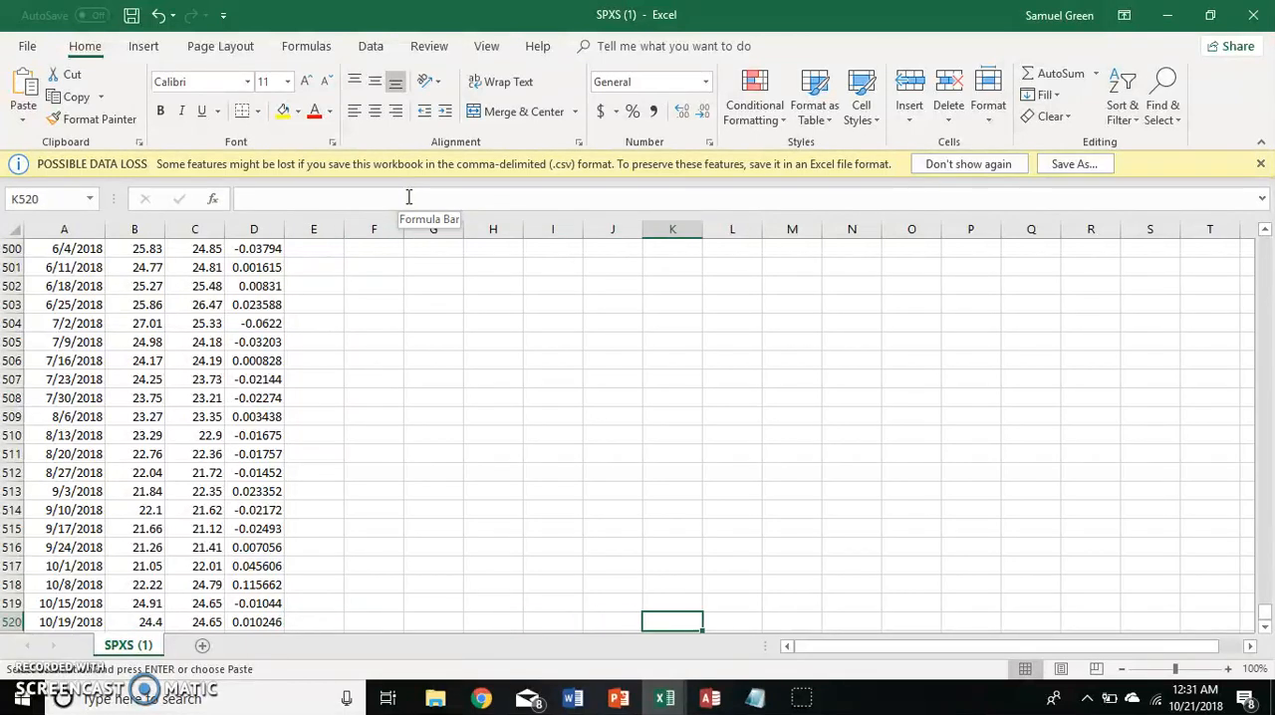
pyautogui.hotkey('ctrl', 'shift', 'Up')
pyautogui.hotkey('ctrl', 'v')
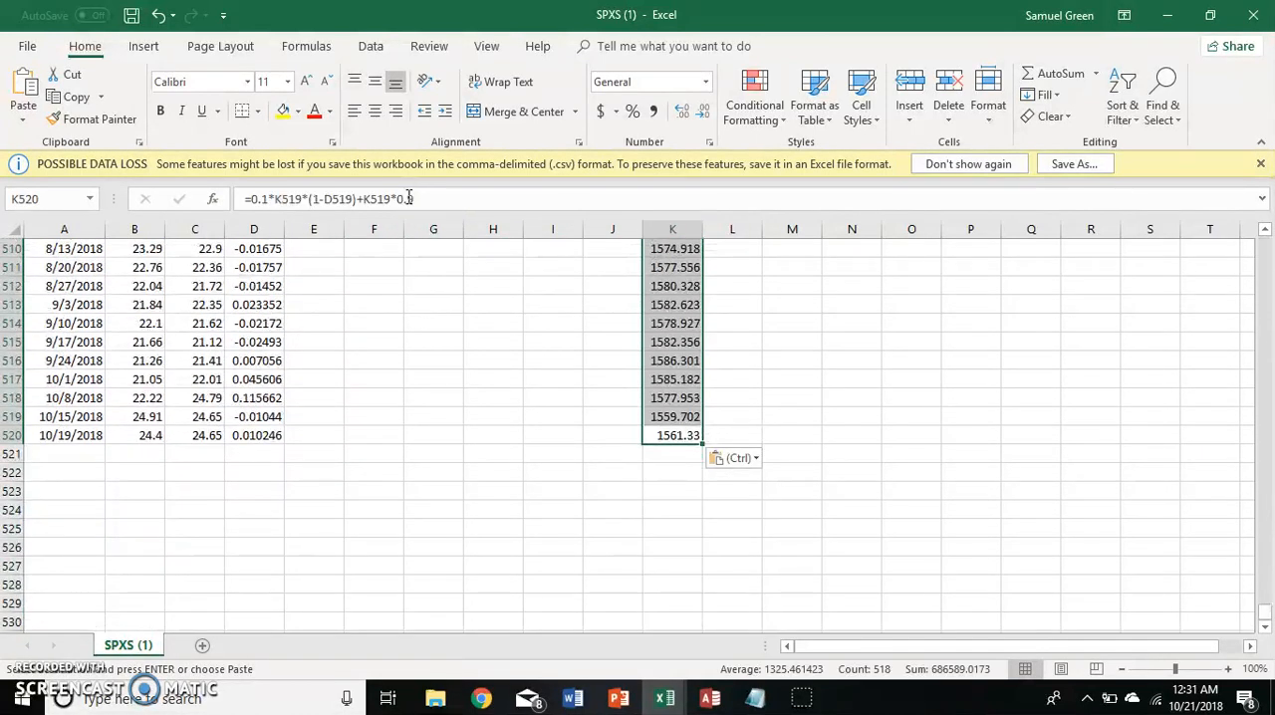
# Compare the starting portfolio value in K2 with the final value in K520.
pyautogui.press('Down')
pyautogui.press('Up')
pyautogui.hotkey('ctrl', 'Up')
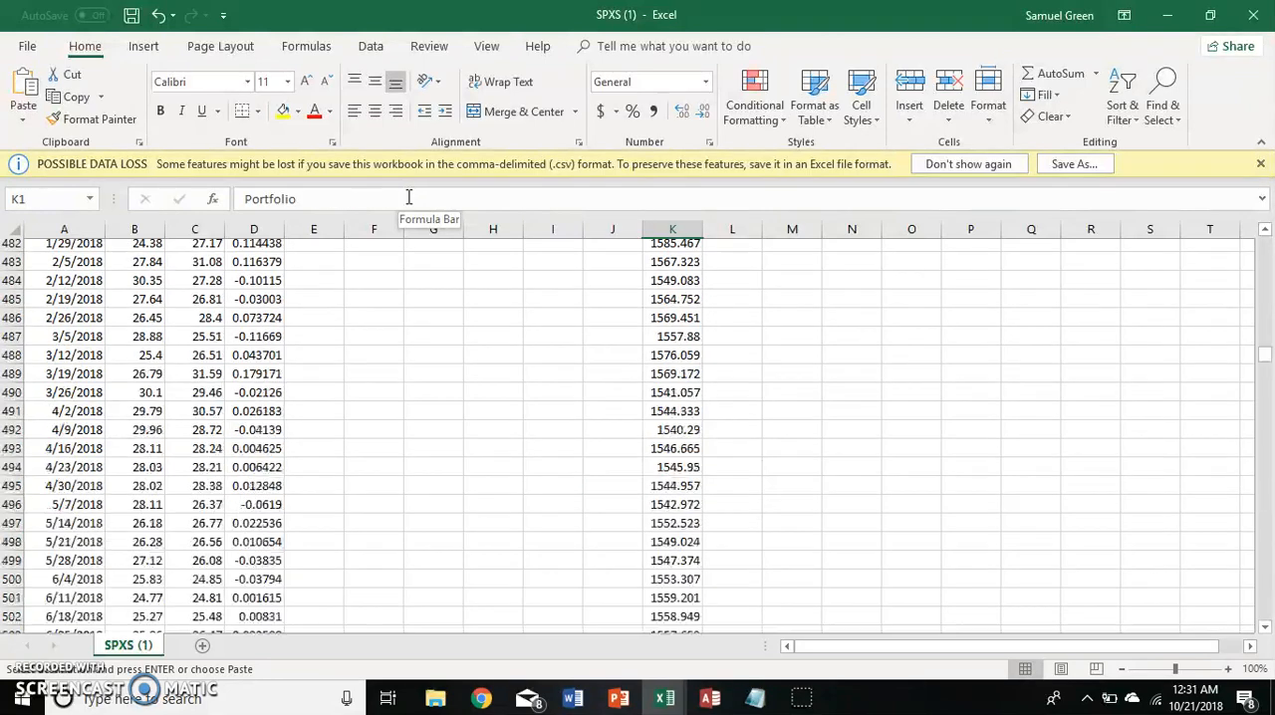
pyautogui.hotkey('ctrl', 'Down')
pyautogui.press('Down')
pyautogui.press('Down')
pyautogui.press('Up')
pyautogui.press('Up')
pyautogui.hotkey('ctrl', 'Up')
pyautogui.press('Down')
pyautogui.press('Up')
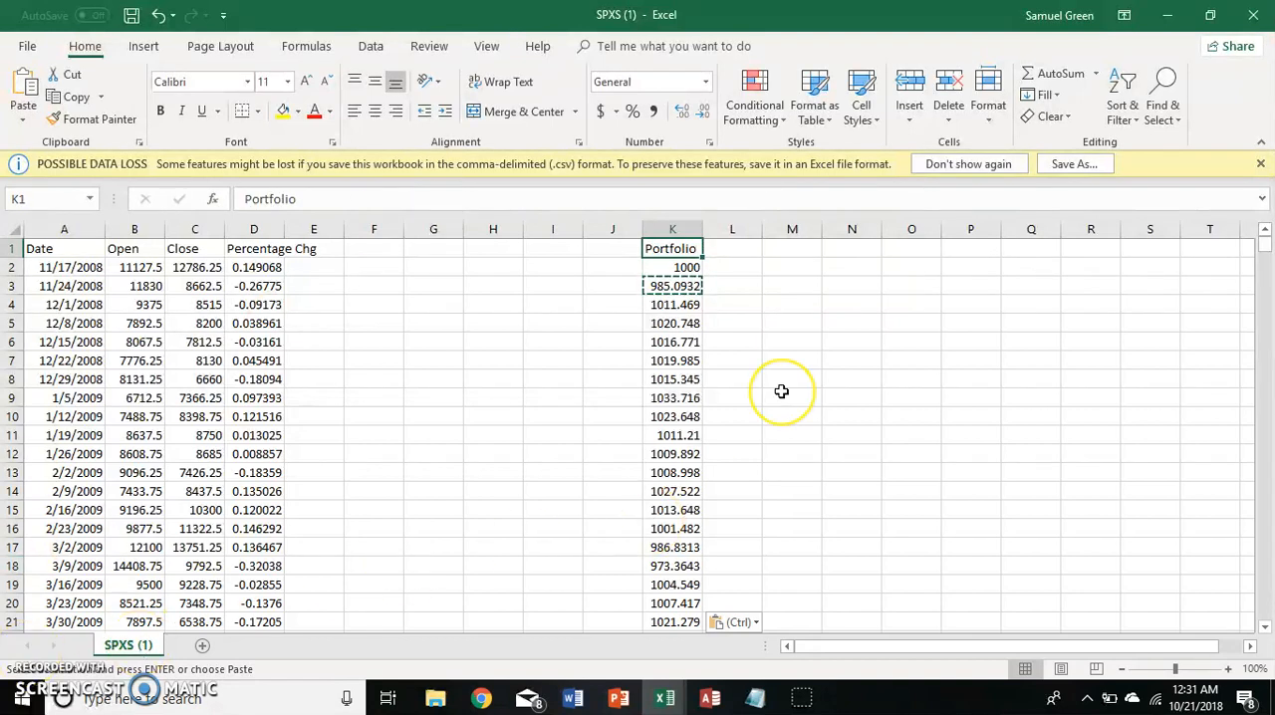
pyautogui.press('Down')
pyautogui.press('Down')
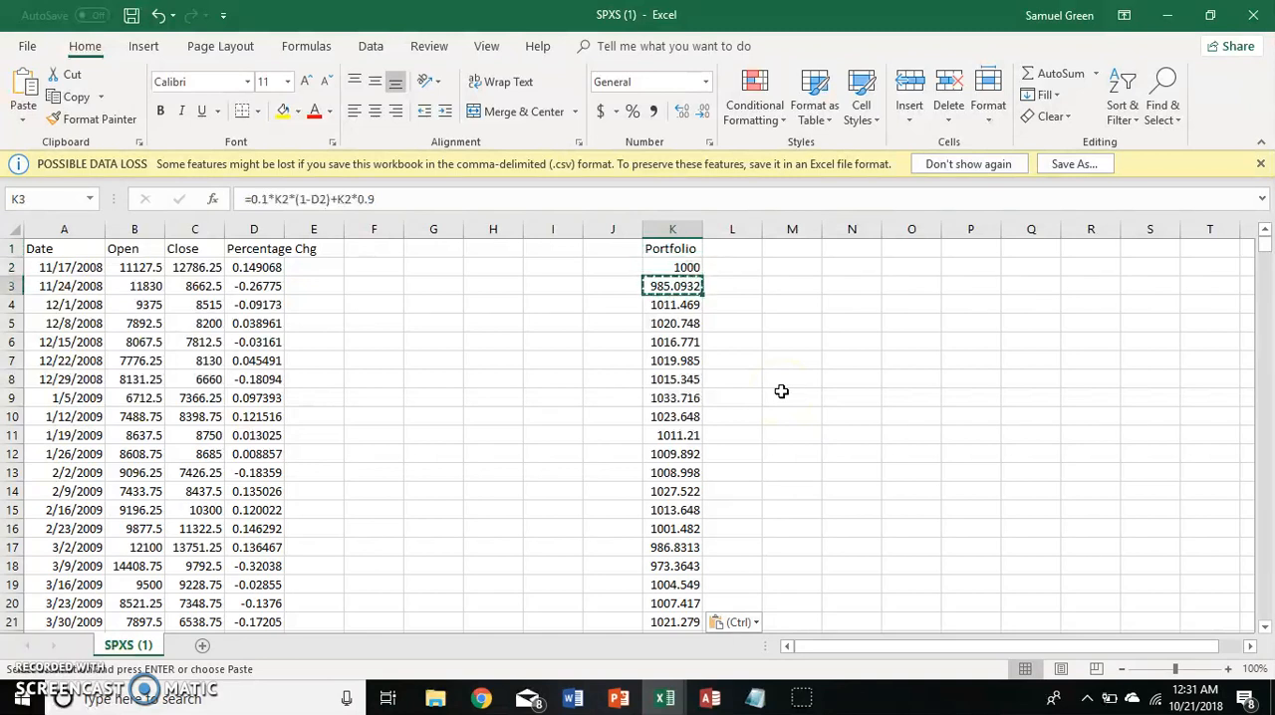
pyautogui.press('Up')
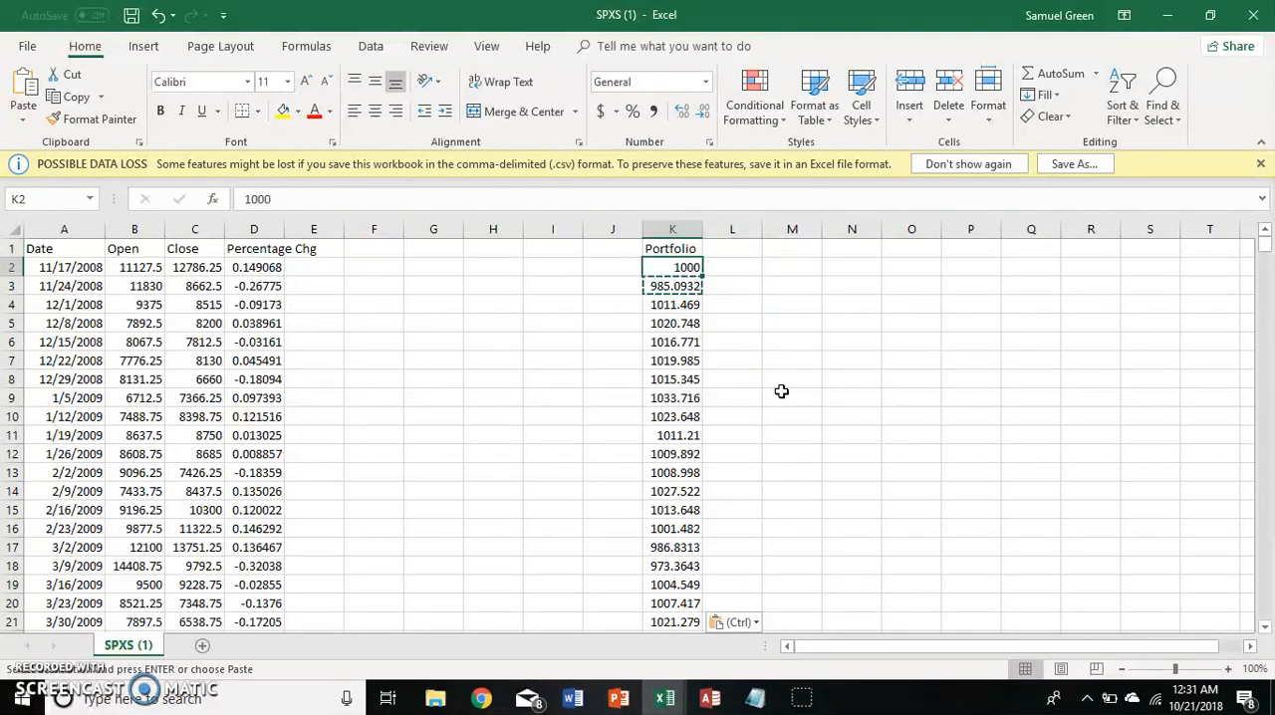
pyautogui.hotkey('ctrl', 'Down')
pyautogui.press('Up')
pyautogui.press('Down')
pyautogui.hotkey('ctrl', 'Up')
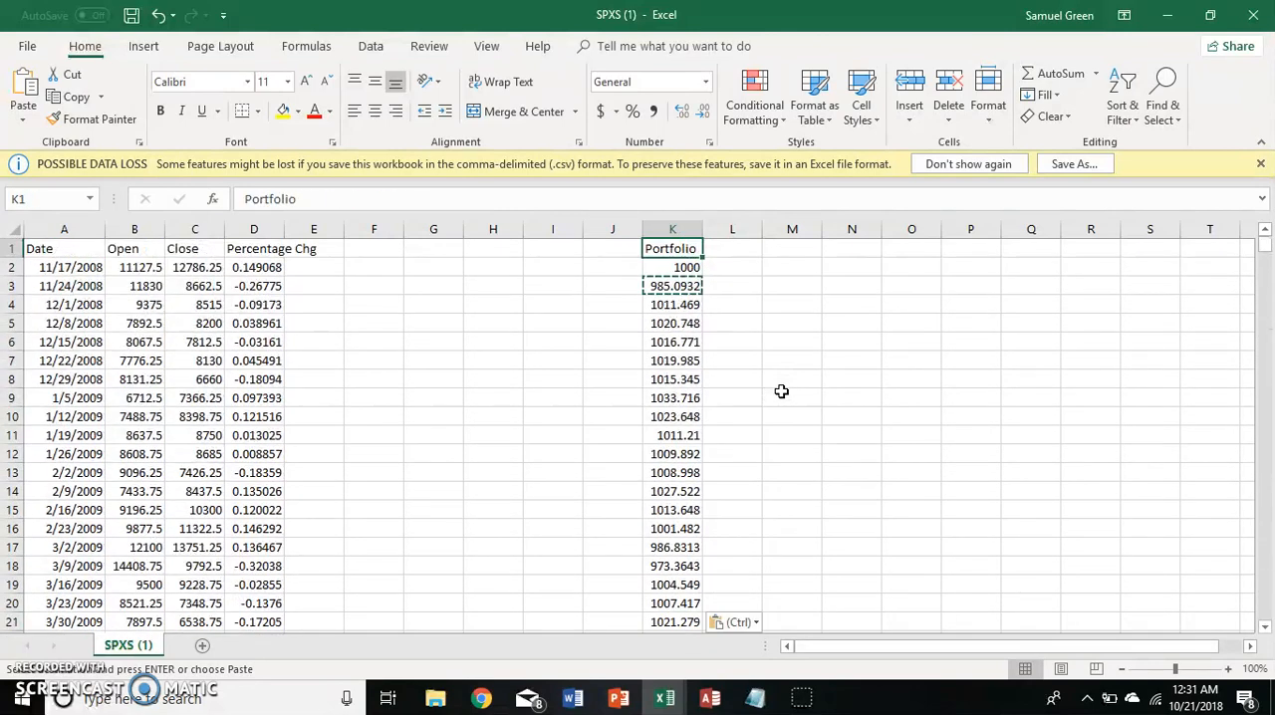
pyautogui.press('Down')
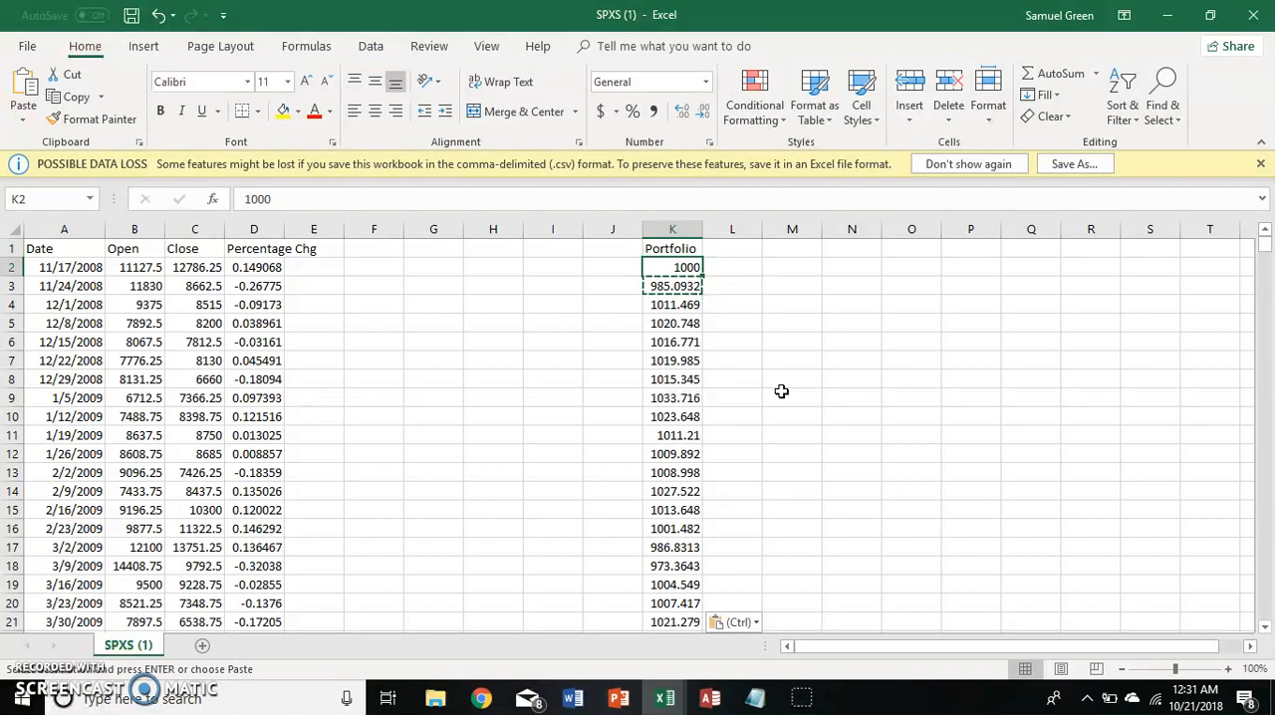
pyautogui.press('ctrl')
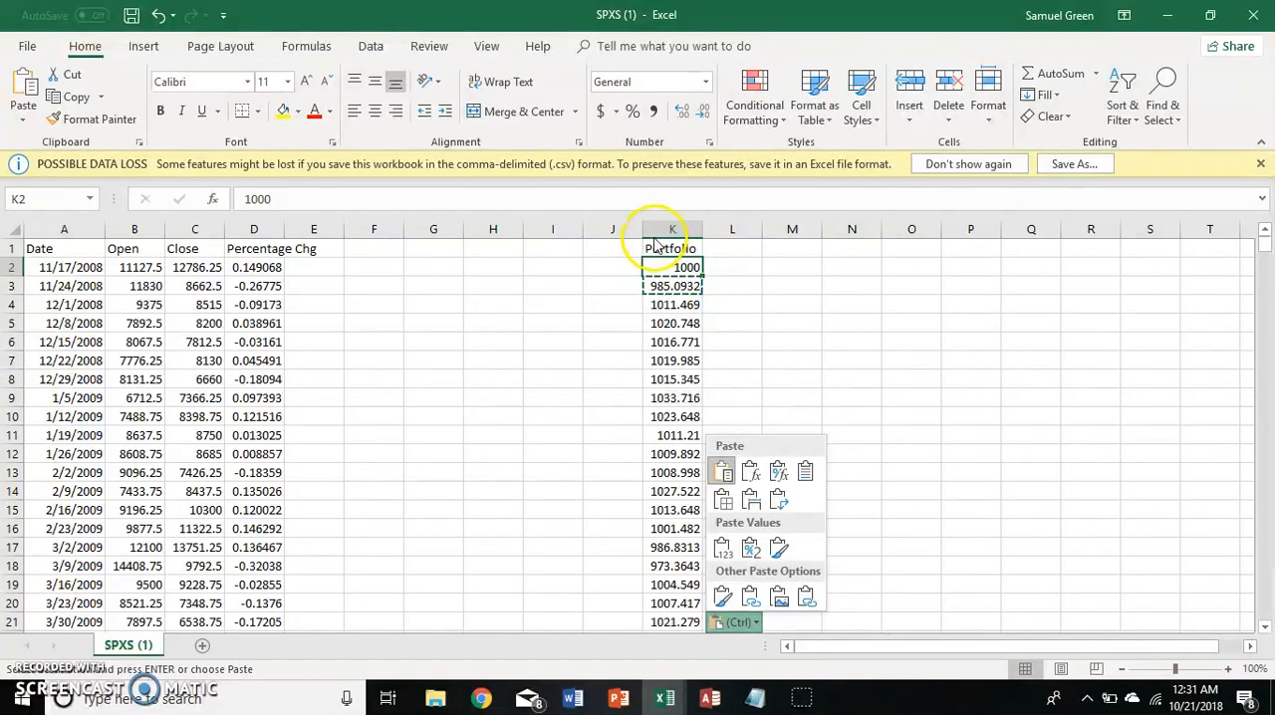
pyautogui.press('ctrl')
pyautogui.click(752, 267)
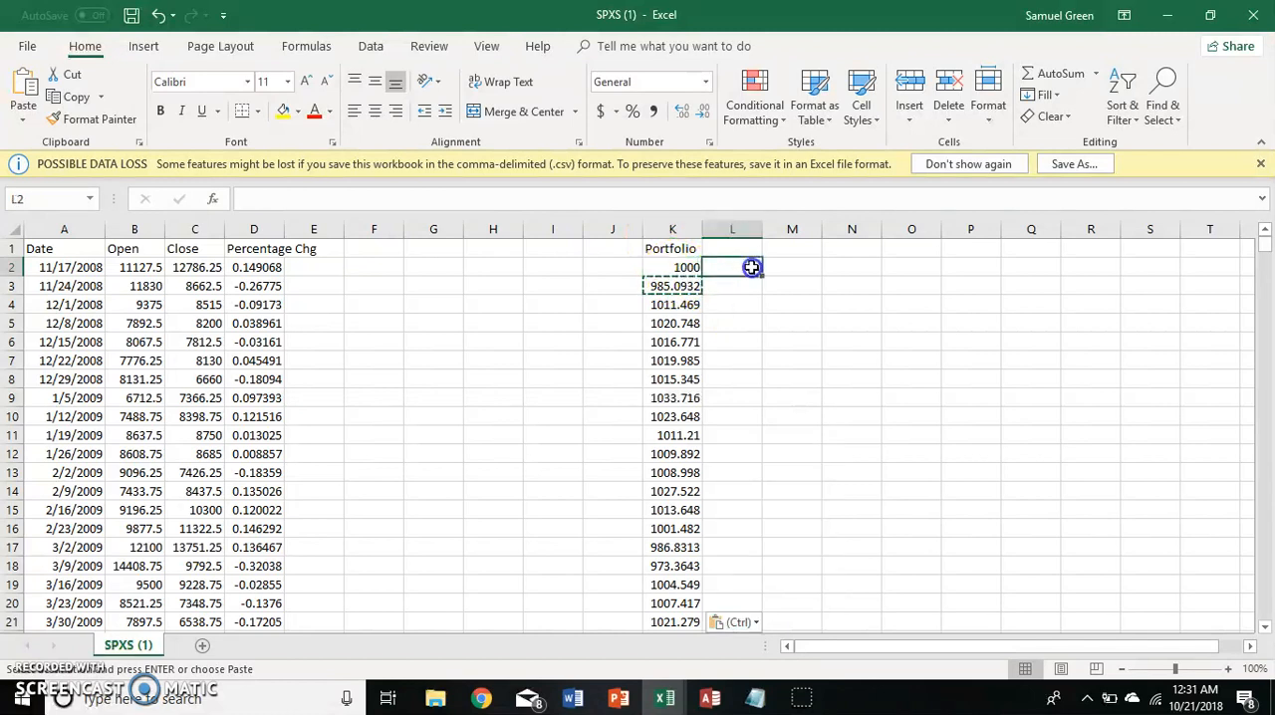
pyautogui.click(678, 267)
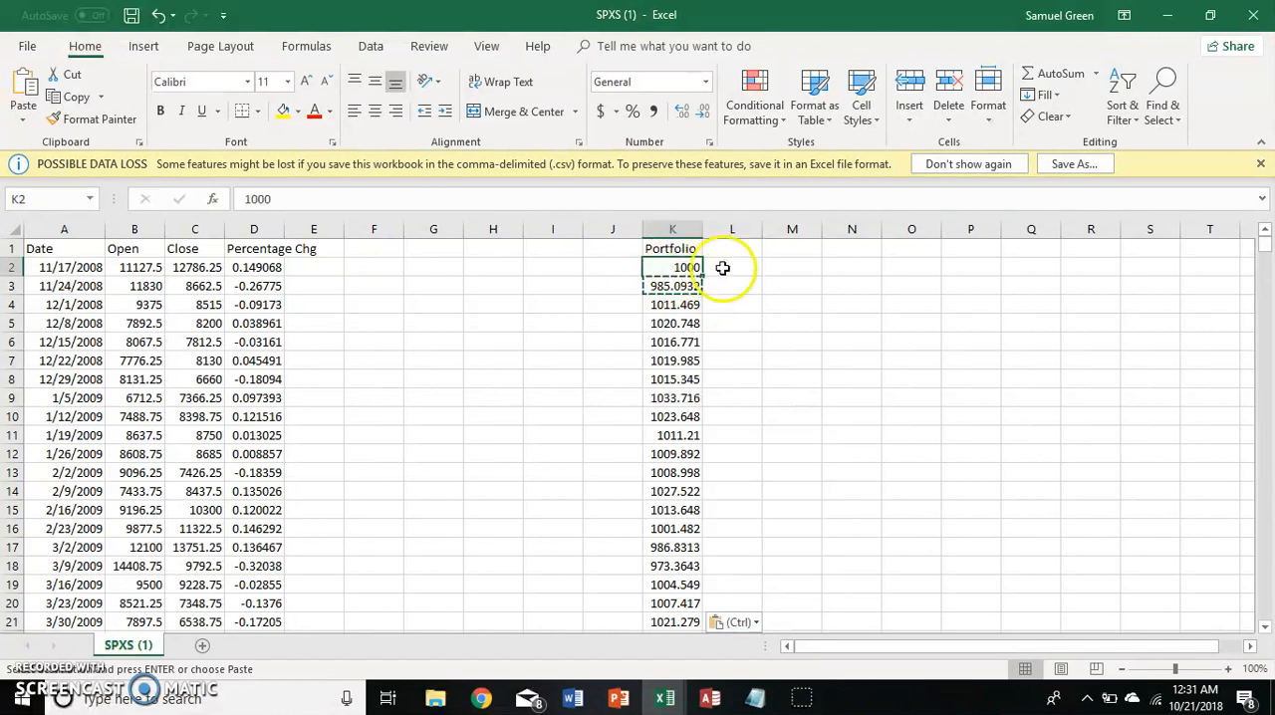
pyautogui.scroll(-5, 669, 387)
pyautogui.scroll(5, 671, 387)
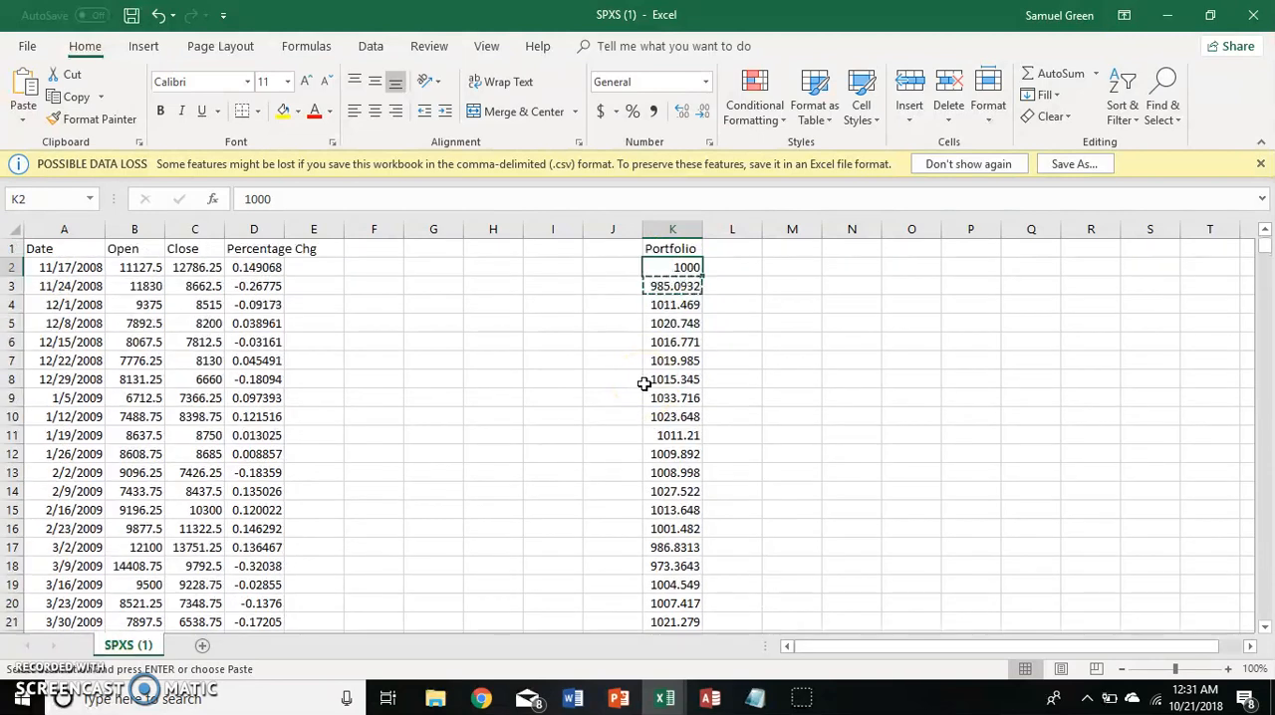
pyautogui.hotkey('ctrl', 'shift', 'Down')
pyautogui.hotkey('ctrl', 'shift', 'Up')
pyautogui.press('Left')
pyautogui.press('Down')
pyautogui.press('Right')
pyautogui.press('Left')
pyautogui.press('Up')
pyautogui.press('Right')
pyautogui.press('Down')
pyautogui.press('Left')
pyautogui.press('Up')
pyautogui.press('Right')
pyautogui.press('Down')
pyautogui.press('Left')
pyautogui.press('Up')
pyautogui.press('Right')
pyautogui.press('Down')
pyautogui.press('Left')
pyautogui.press('Up')
pyautogui.press('Right')
pyautogui.hotkey('ctrl', 'shift', 'Down')
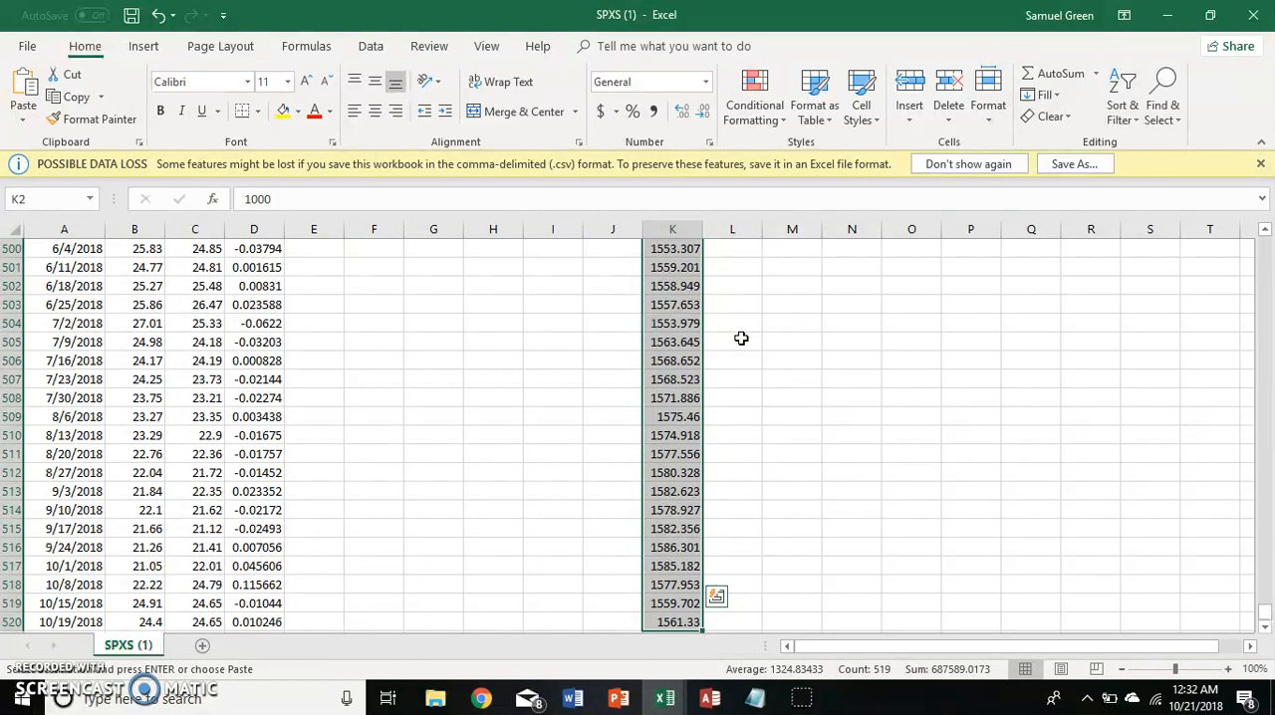
pyautogui.press('Down')
pyautogui.press('Down')
pyautogui.press('Down')
pyautogui.hotkey('ctrl', 'Down')
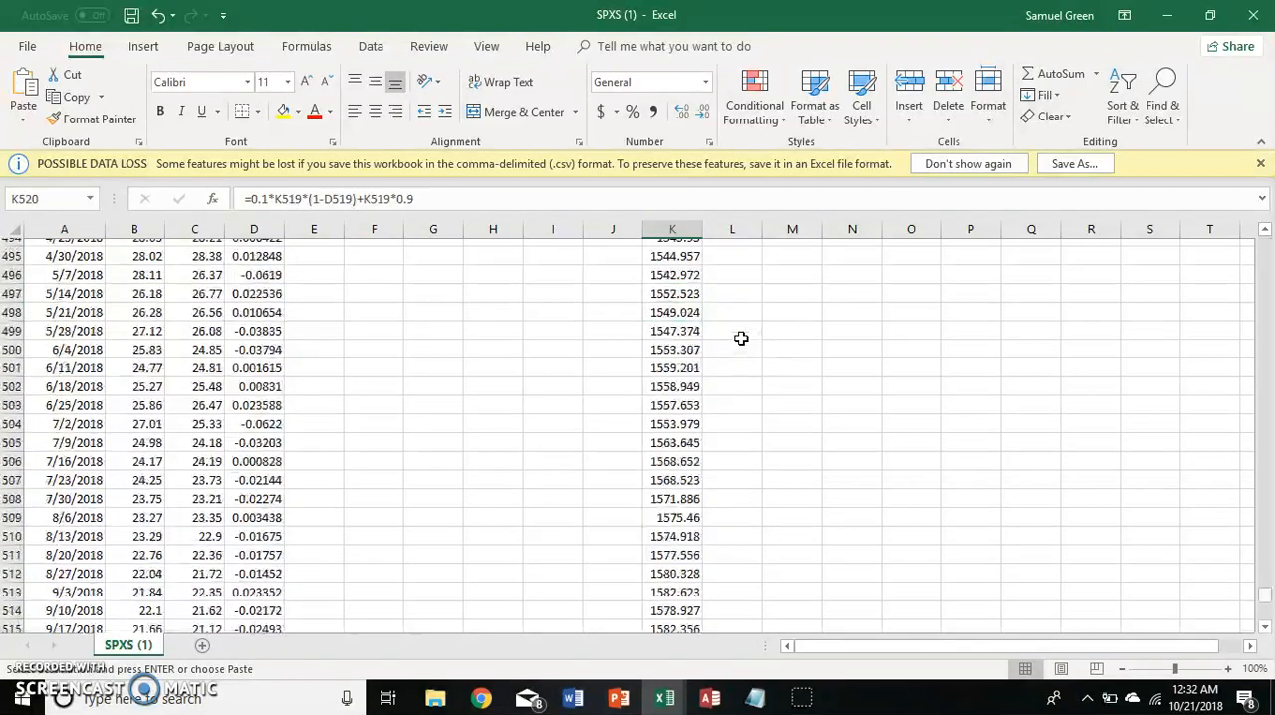
pyautogui.scroll(-1, 741, 339)
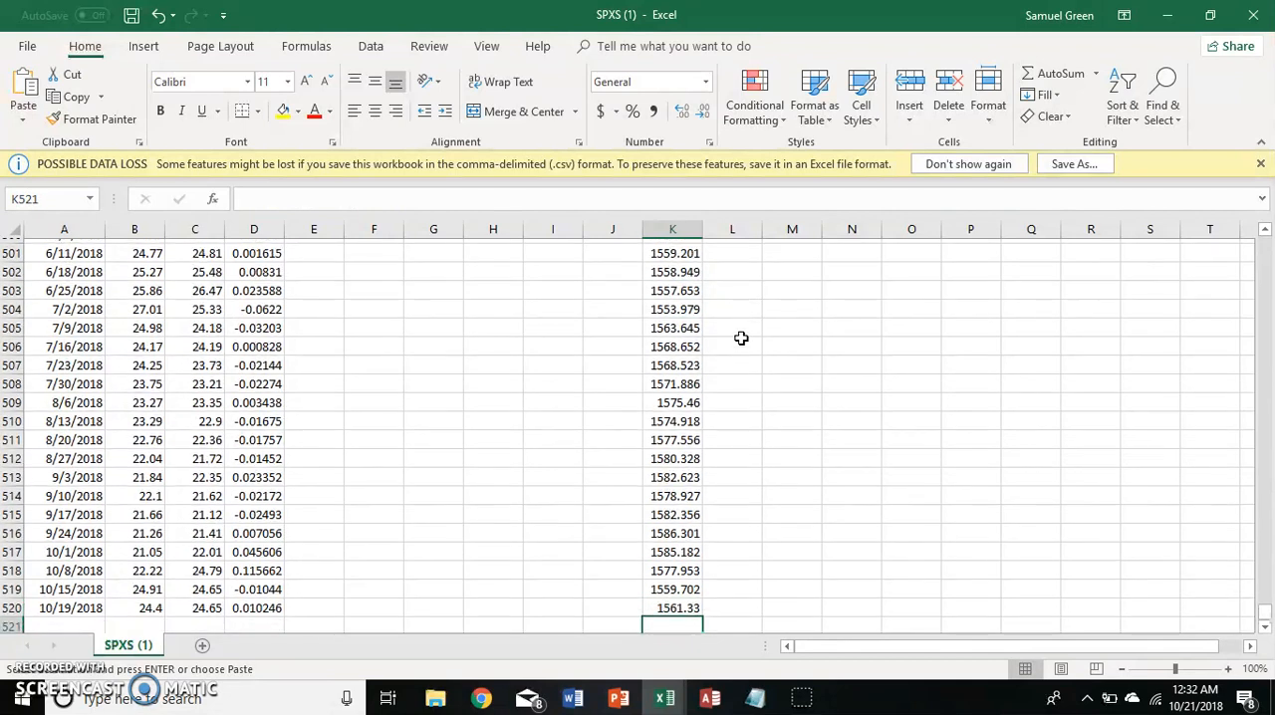
# Insert a line chart of the portfolio values in K2:K520 and place it beside the Portfolio column.
pyautogui.hotkey('ctrl', 'shift', 'Up')
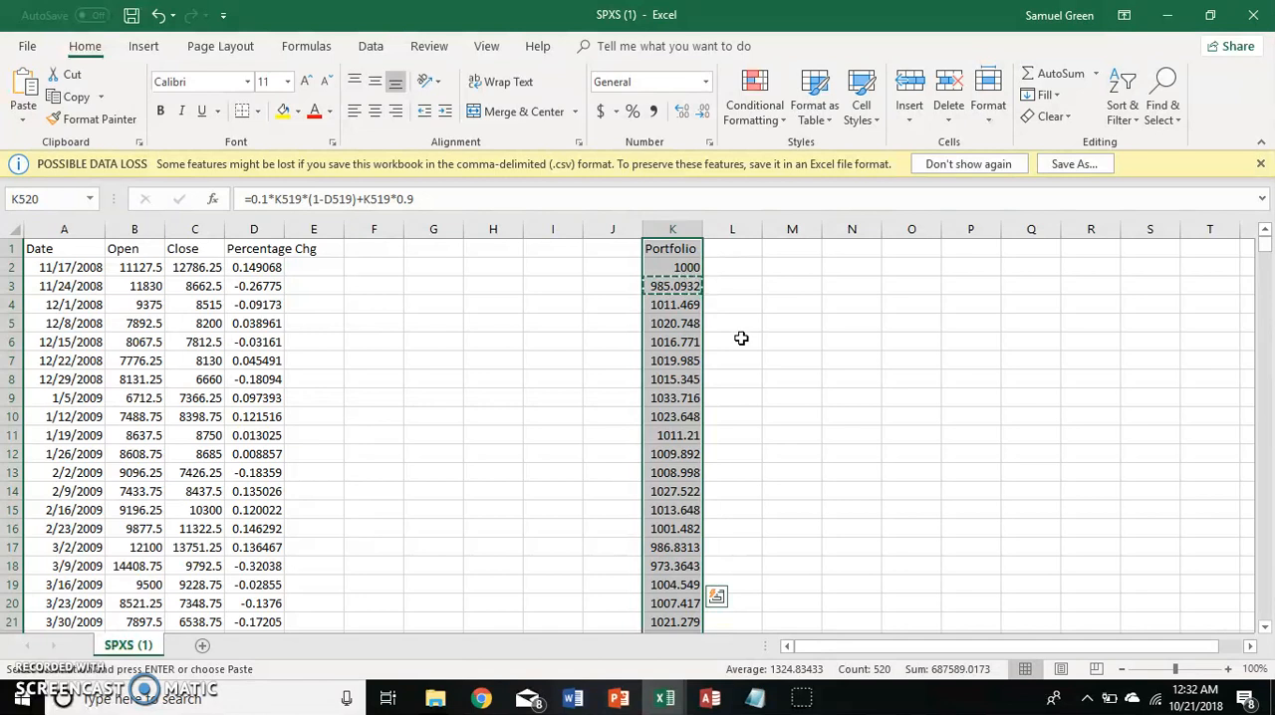
pyautogui.hotkey('shift', 'Down')
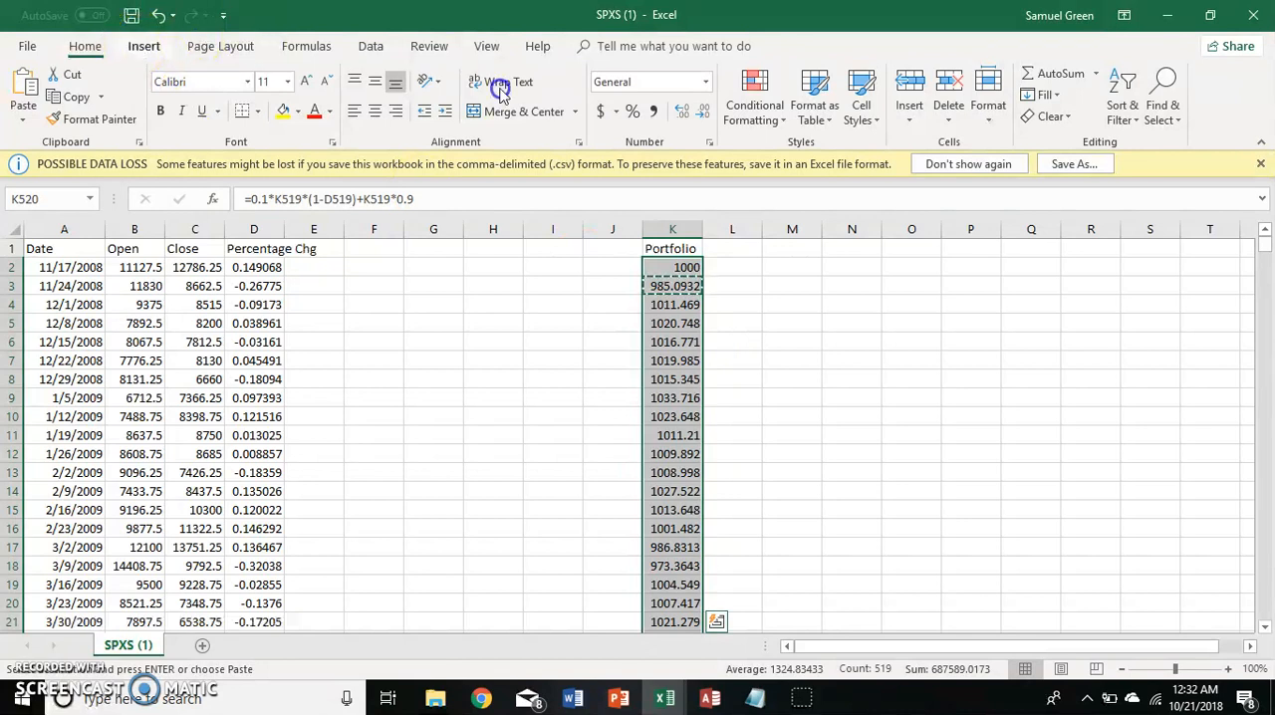
pyautogui.click(143, 46)
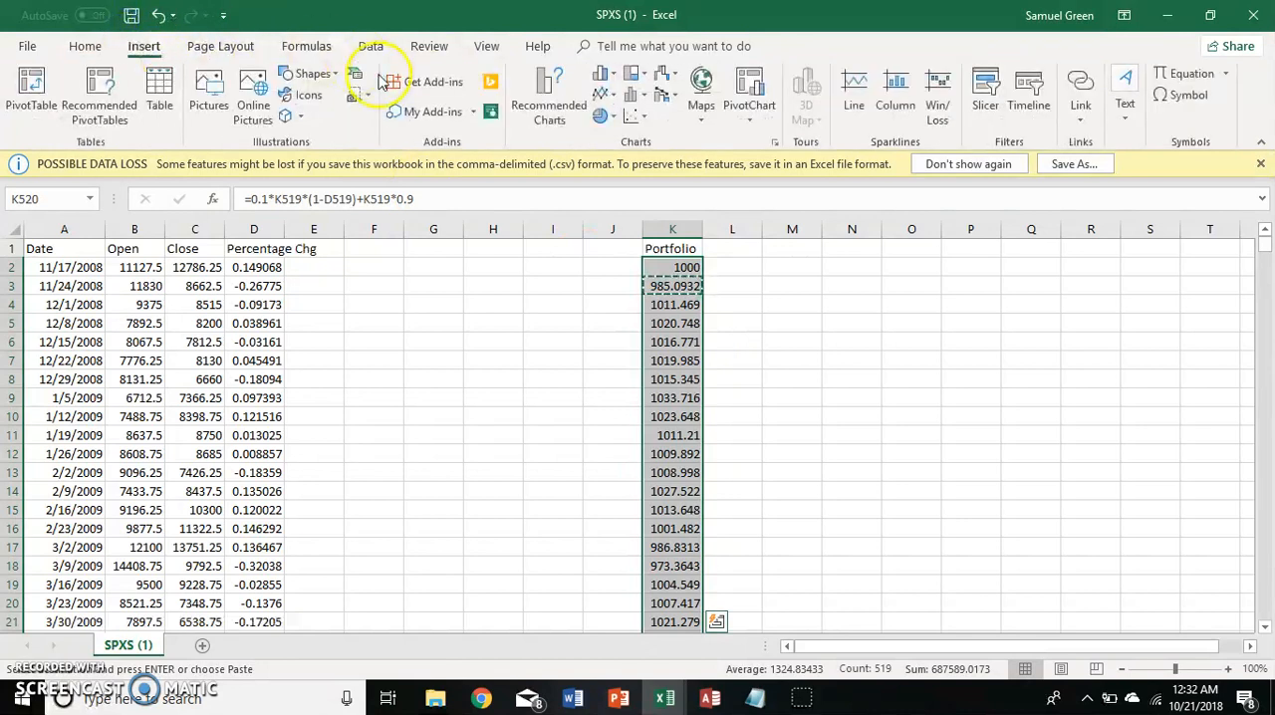
pyautogui.click(550, 107)
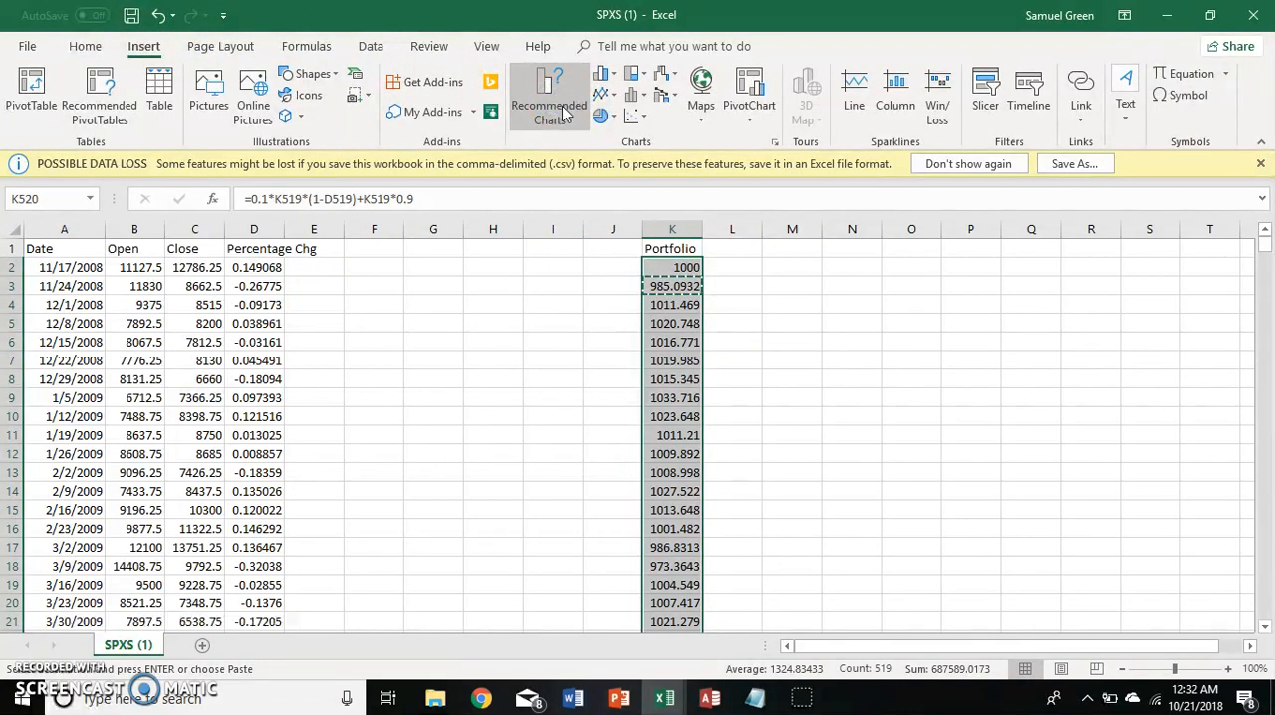
pyautogui.click(438, 264)
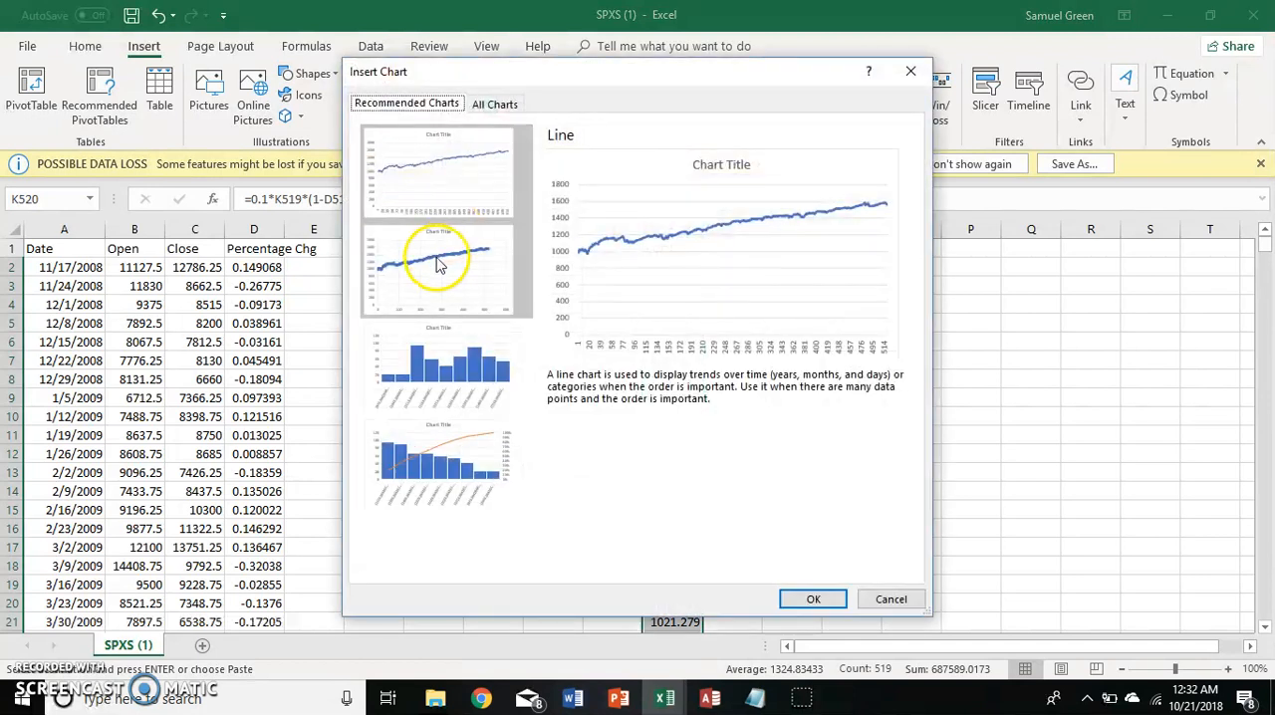
pyautogui.click(805, 597)
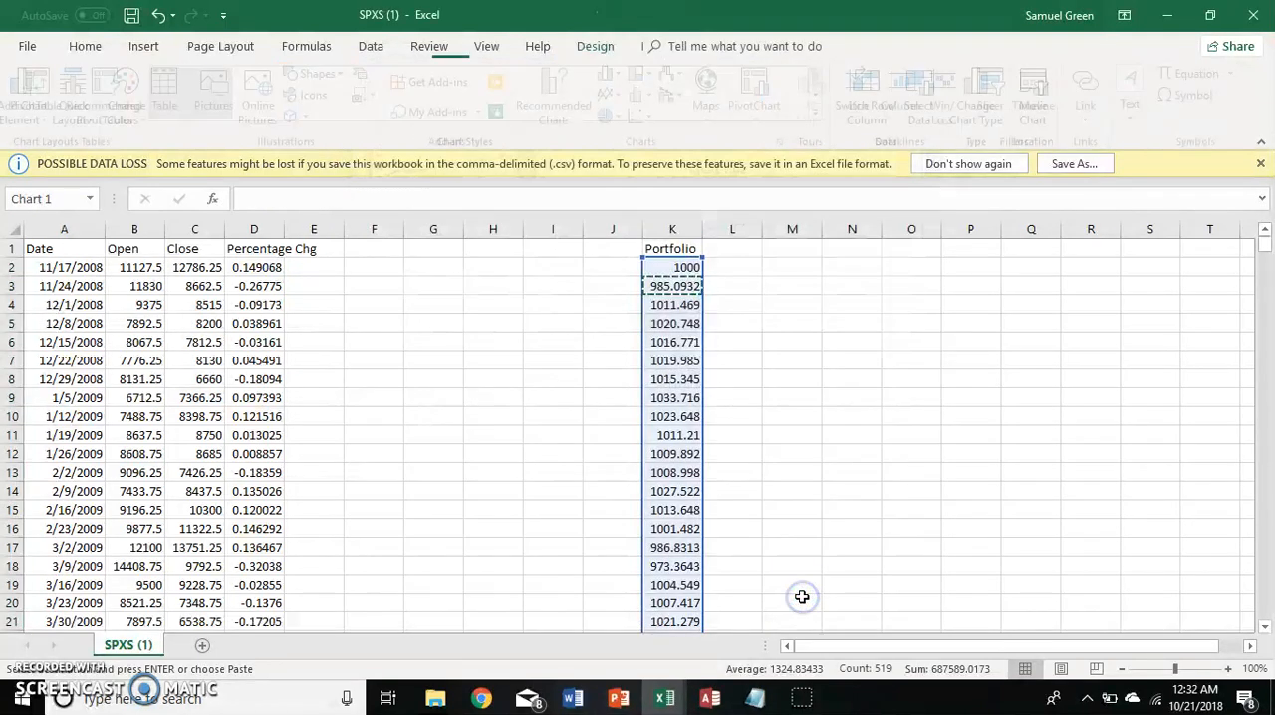
pyautogui.moveTo(520, 319); pyautogui.dragTo(872, 279)
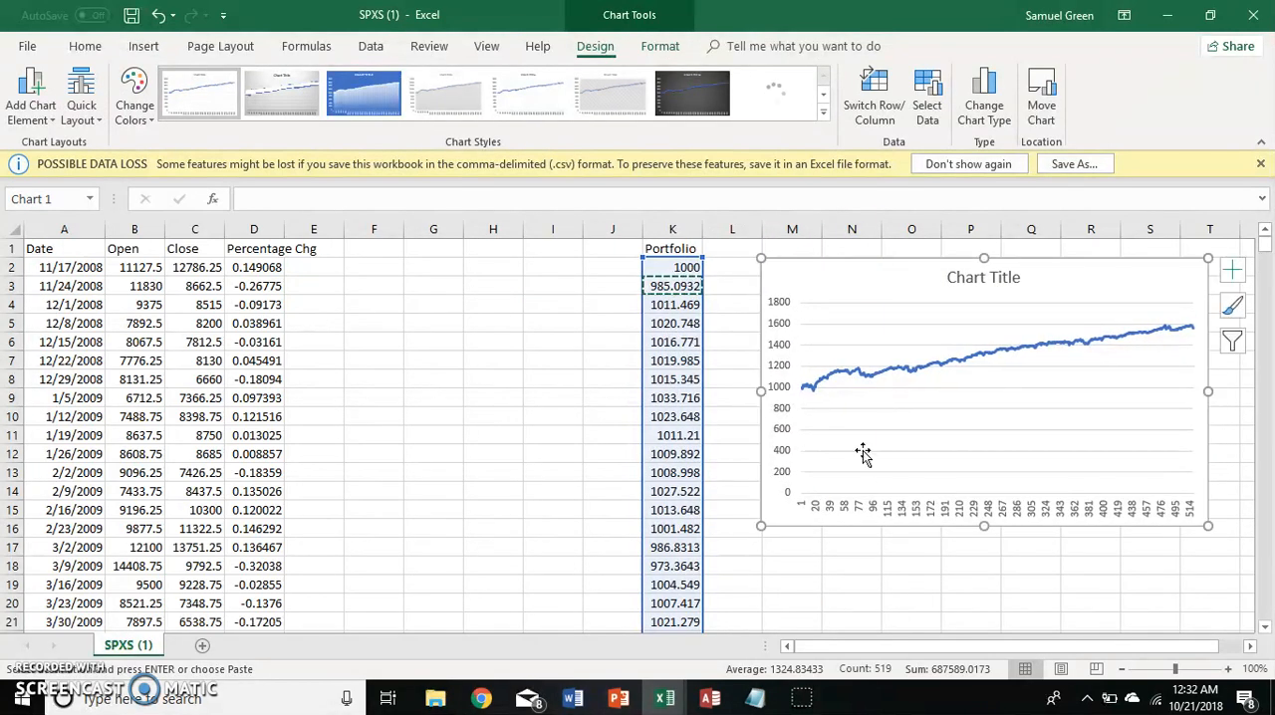
# Examine the portfolio line chart's trend across all weeks.
pyautogui.click(808, 557)
pyautogui.press('Right')
pyautogui.press('Right')
pyautogui.press('Right')
pyautogui.press('Right')
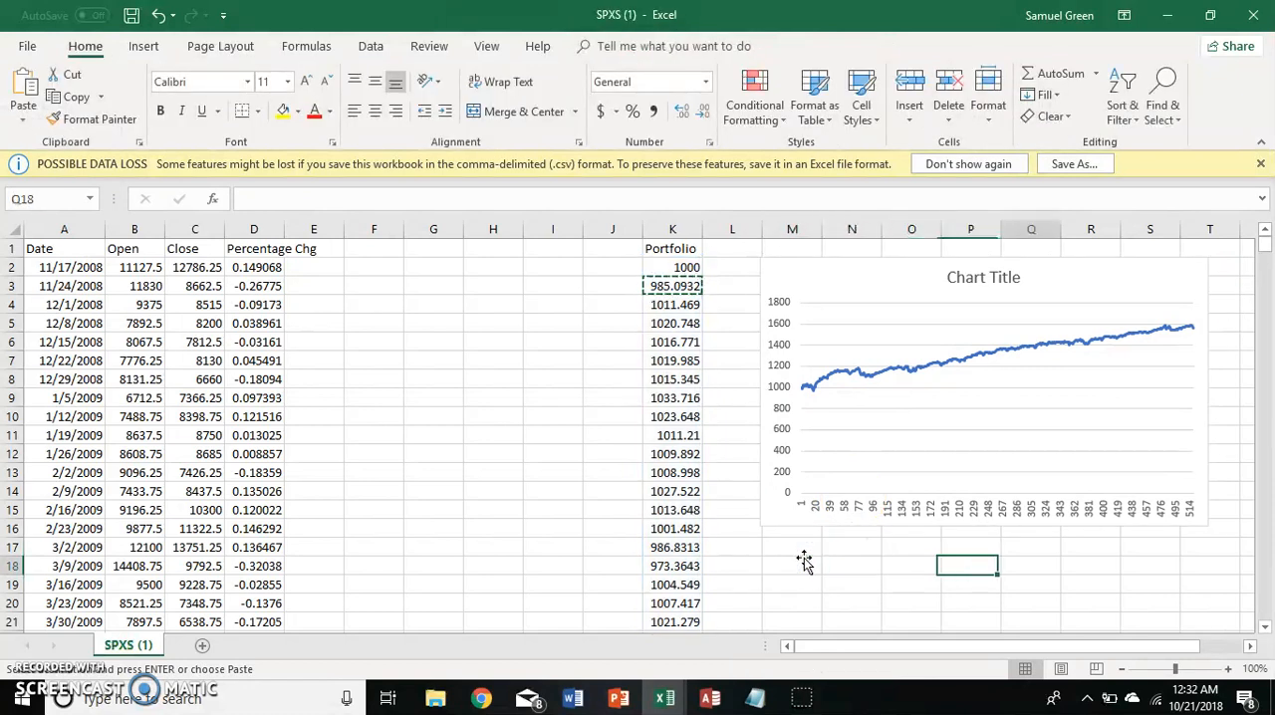
pyautogui.press('Right')
pyautogui.press('Right')
pyautogui.press('Right')
pyautogui.press('Right')
pyautogui.press('Right')
pyautogui.press('Right')
pyautogui.press('Left')
pyautogui.press('Left')
pyautogui.press('Left')
pyautogui.press('Left')
pyautogui.press('Left')
pyautogui.press('Left')
pyautogui.press('Left')
pyautogui.press('Left')
pyautogui.press('Left')
pyautogui.press('Left')
pyautogui.press('Left')
pyautogui.press('Left')
pyautogui.press('Left')
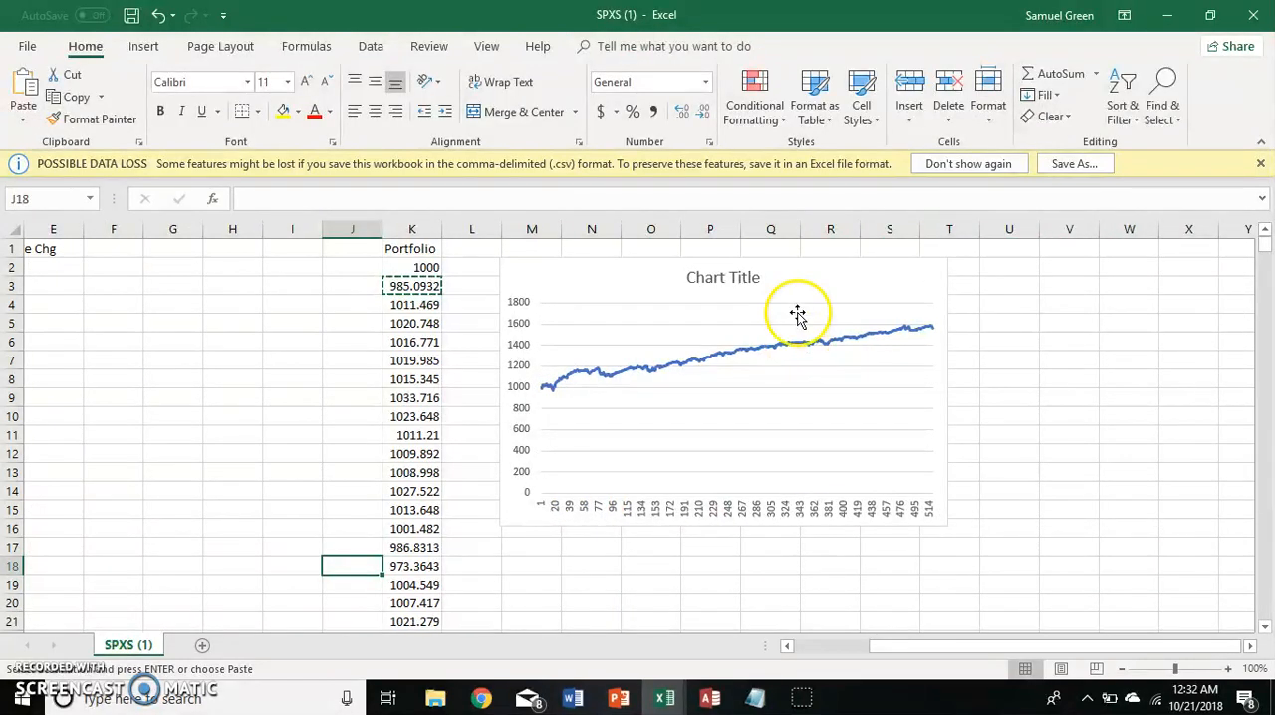
pyautogui.click(585, 288)
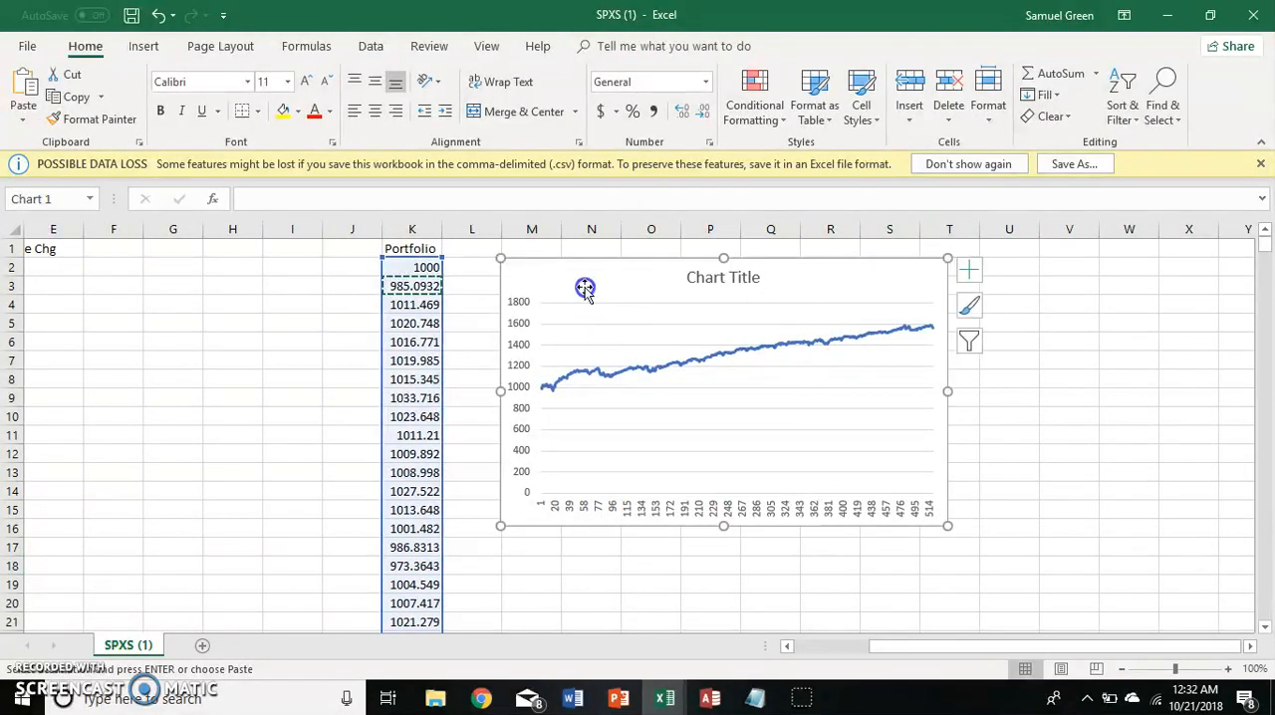
pyautogui.click(514, 360)
pyautogui.rightClick(516, 414)
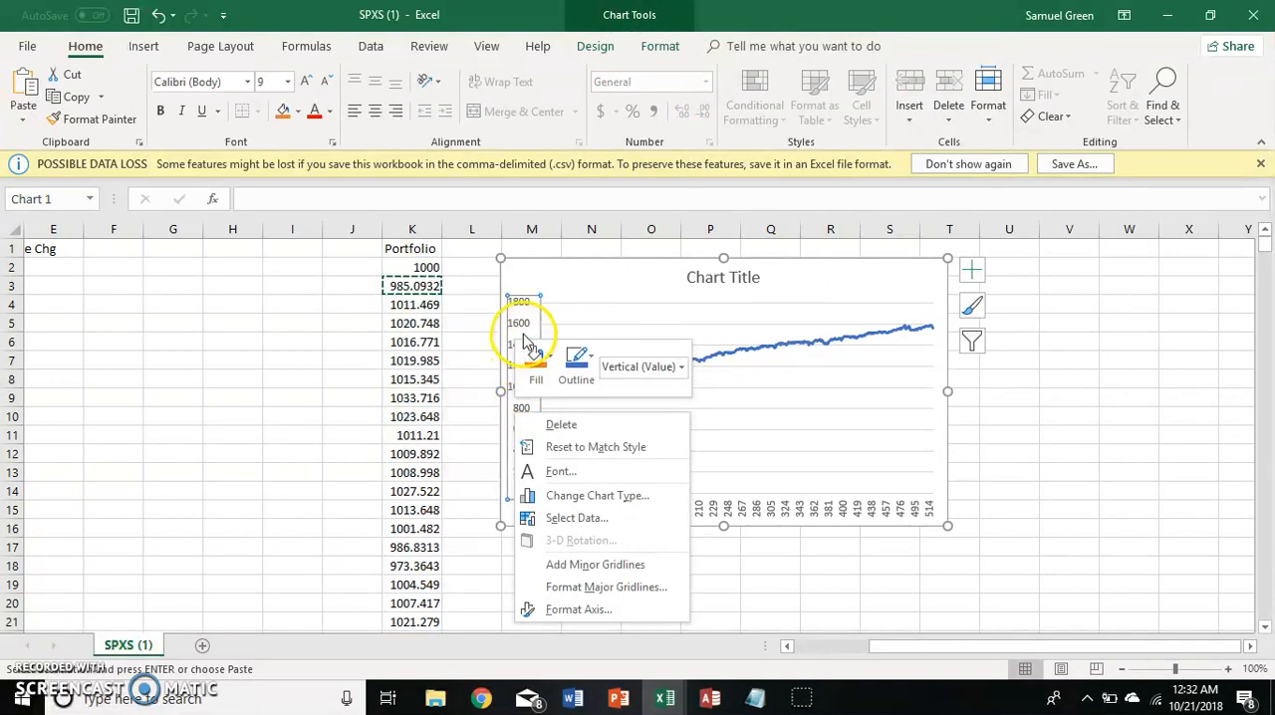
pyautogui.click(593, 520)
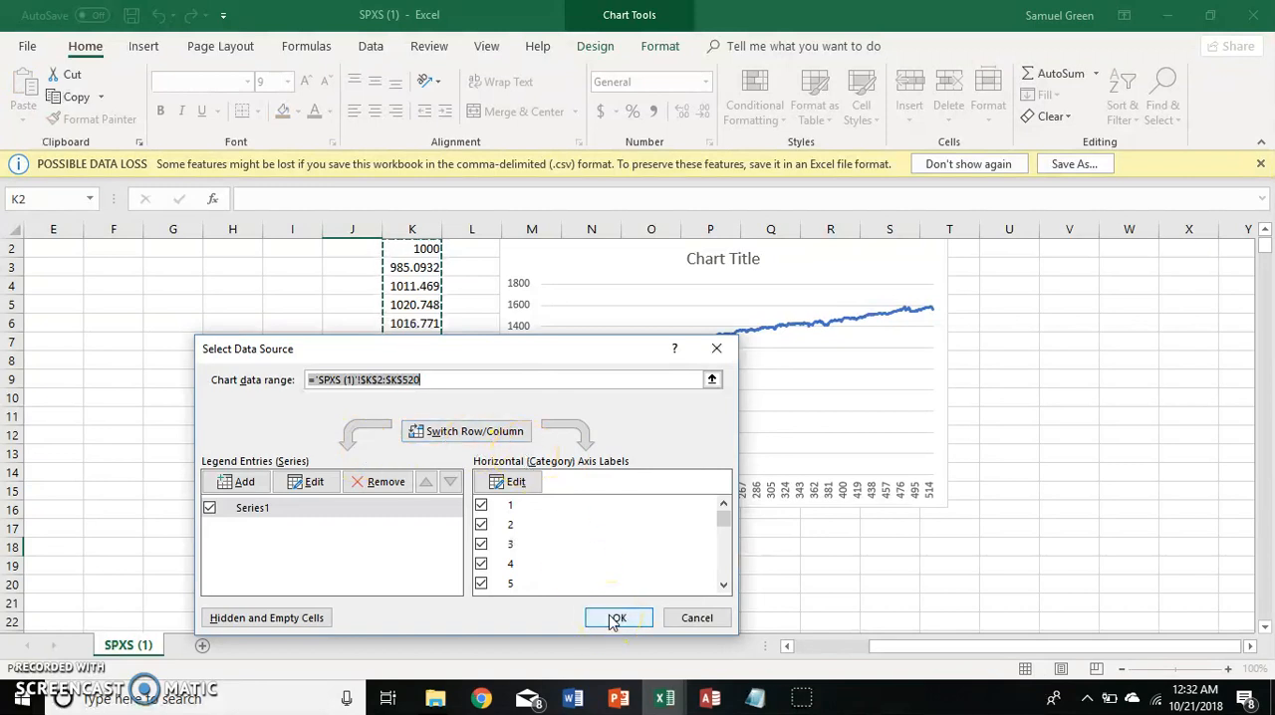
pyautogui.click(694, 619)
# Format the chart's vertical axis to use a logarithmic scale.
pyautogui.click(521, 365)
pyautogui.rightClick(525, 365)
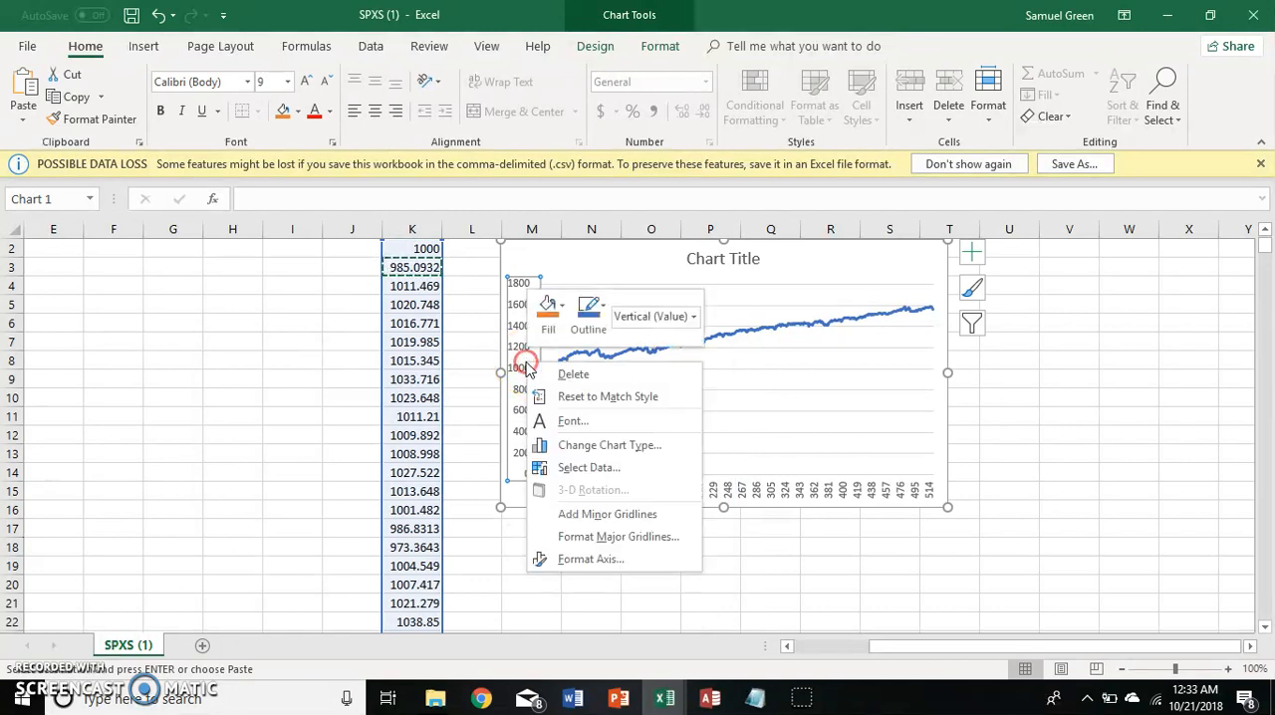
pyautogui.click(598, 558)
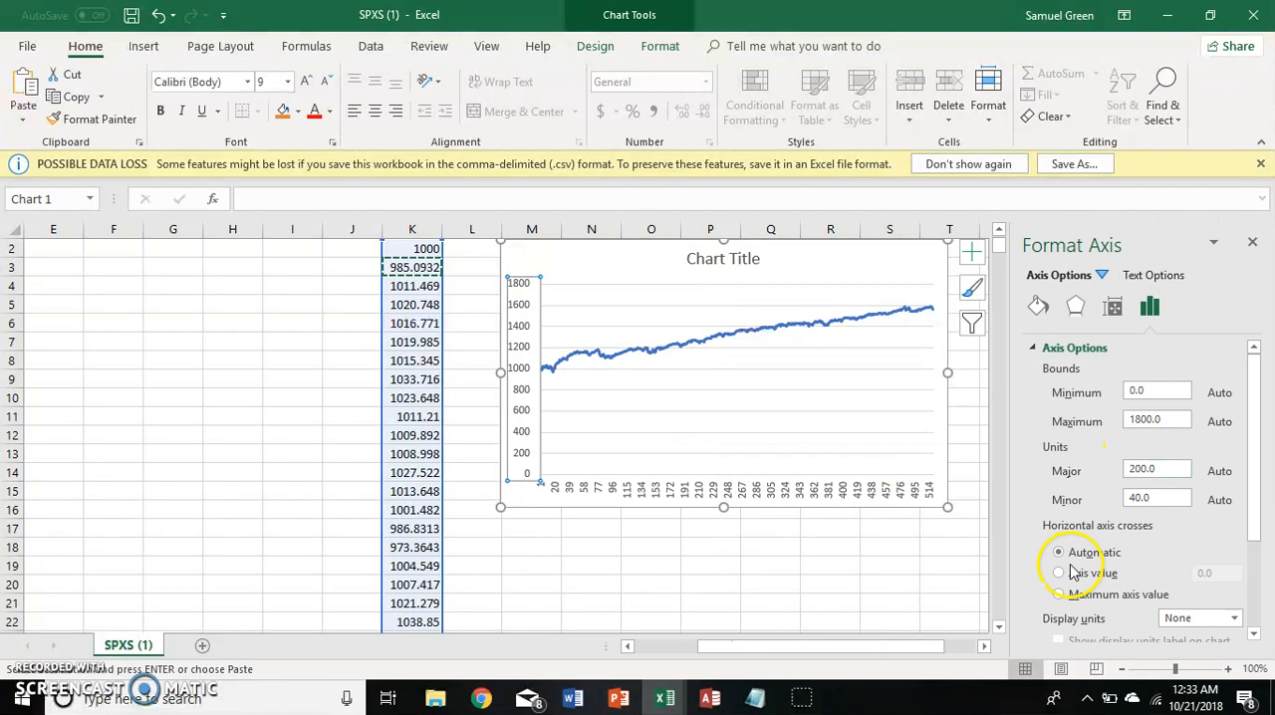
pyautogui.scroll(-3, 1073, 570)
pyautogui.click(1049, 529)
pyautogui.scroll(3, 1170, 476)
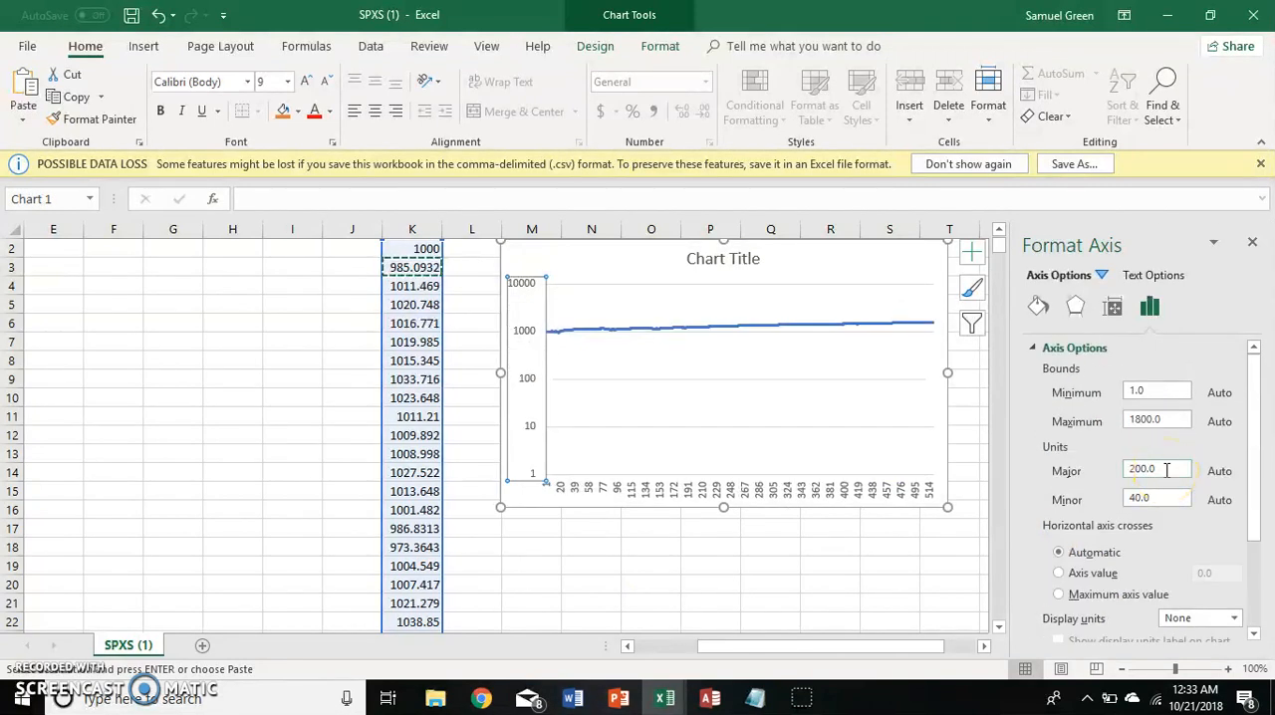
# Set the vertical axis minimum bound to 900.
pyautogui.doubleClick(1152, 391)
pyautogui.write('900')
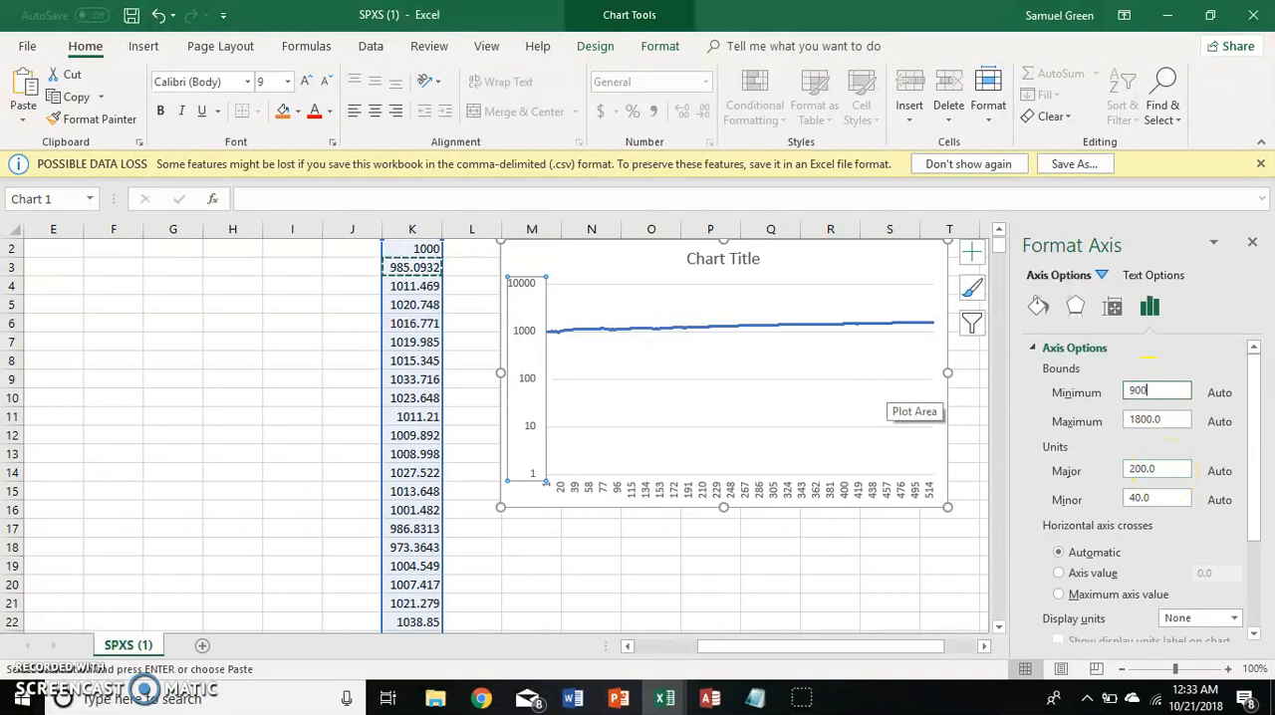
pyautogui.press('Return')
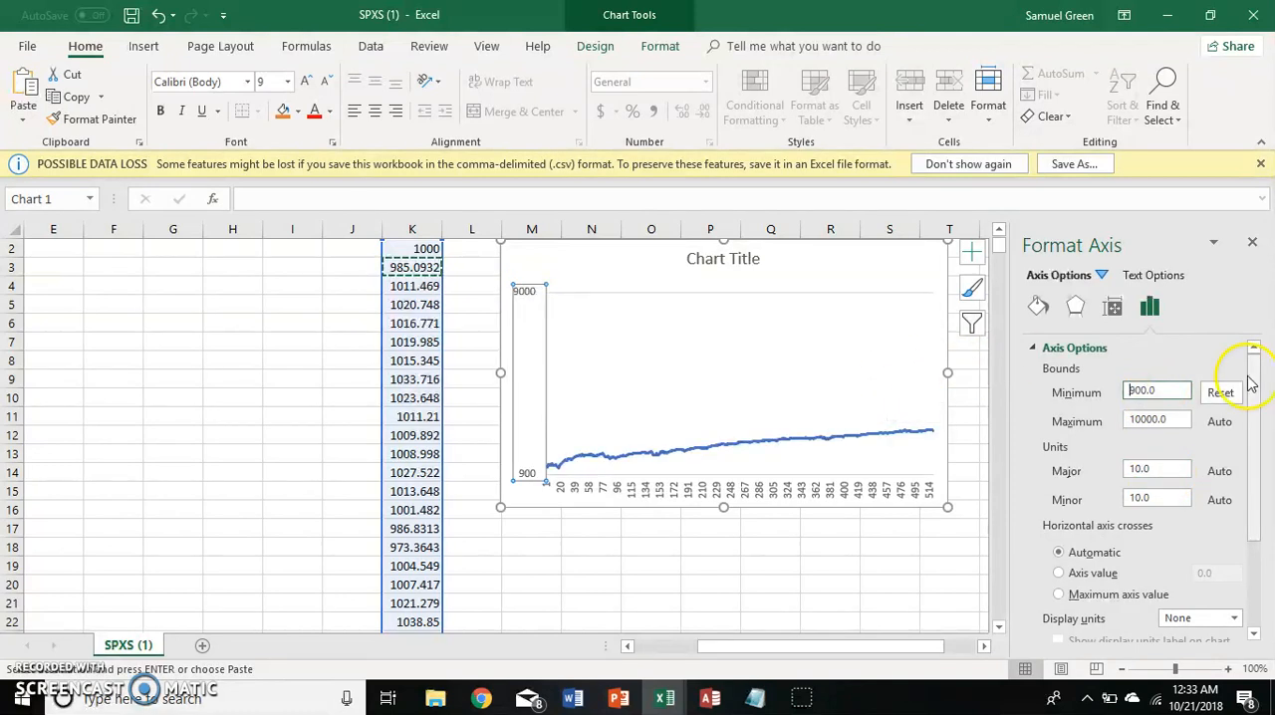
# Set the vertical axis maximum bound to 2000, close the axis formatting and deselect the chart.
pyautogui.doubleClick(1178, 419)
pyautogui.write('2000')
pyautogui.press('Return')
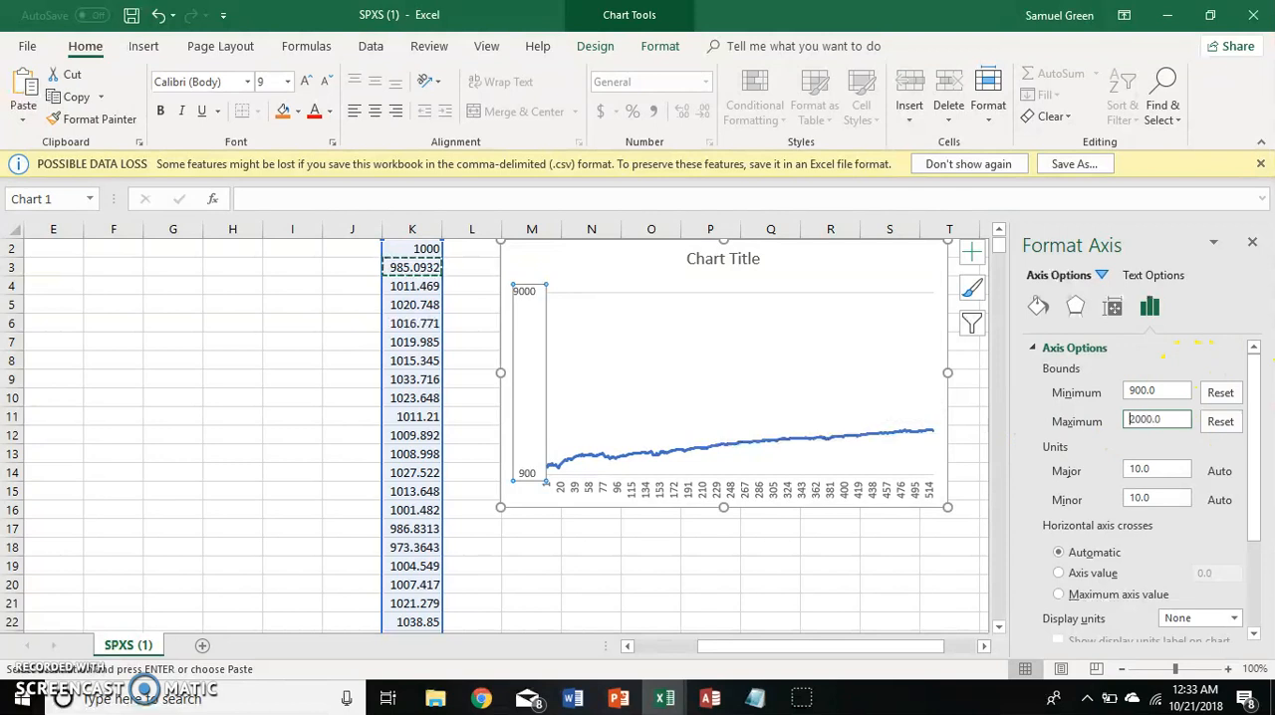
pyautogui.click(1253, 242)
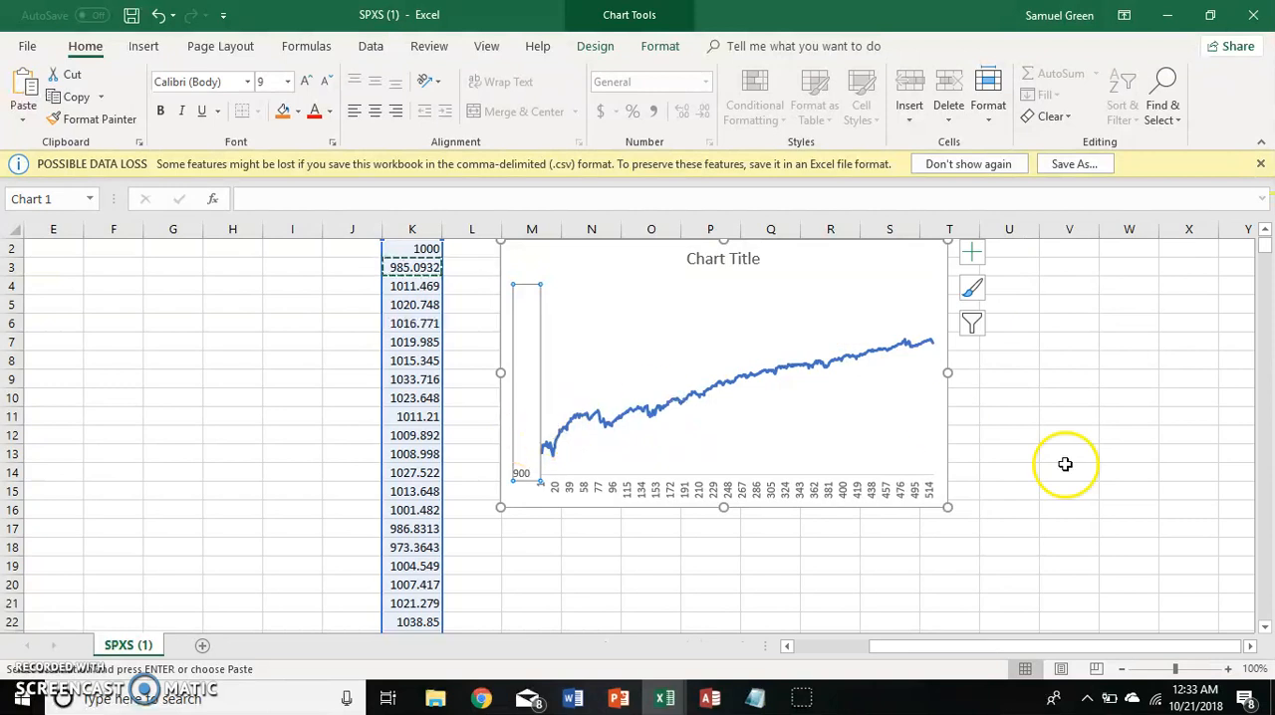
pyautogui.scroll(1, 1062, 461)
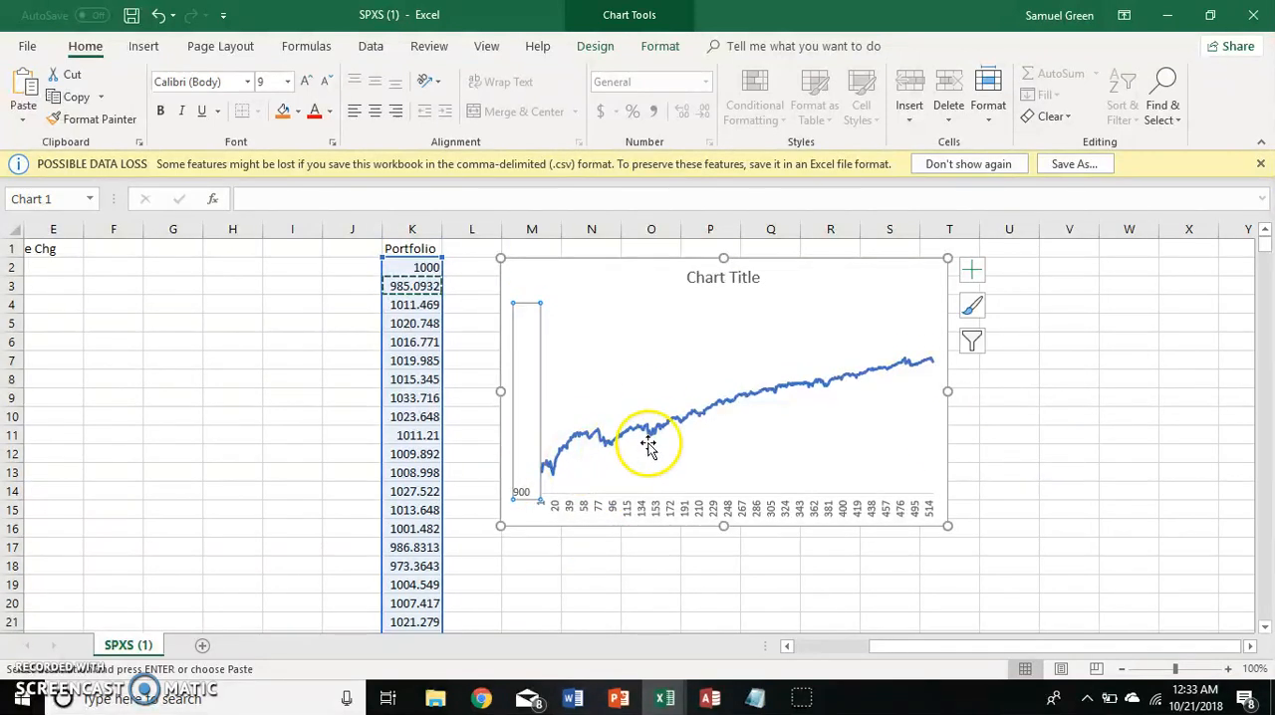
pyautogui.moveTo(600, 435)
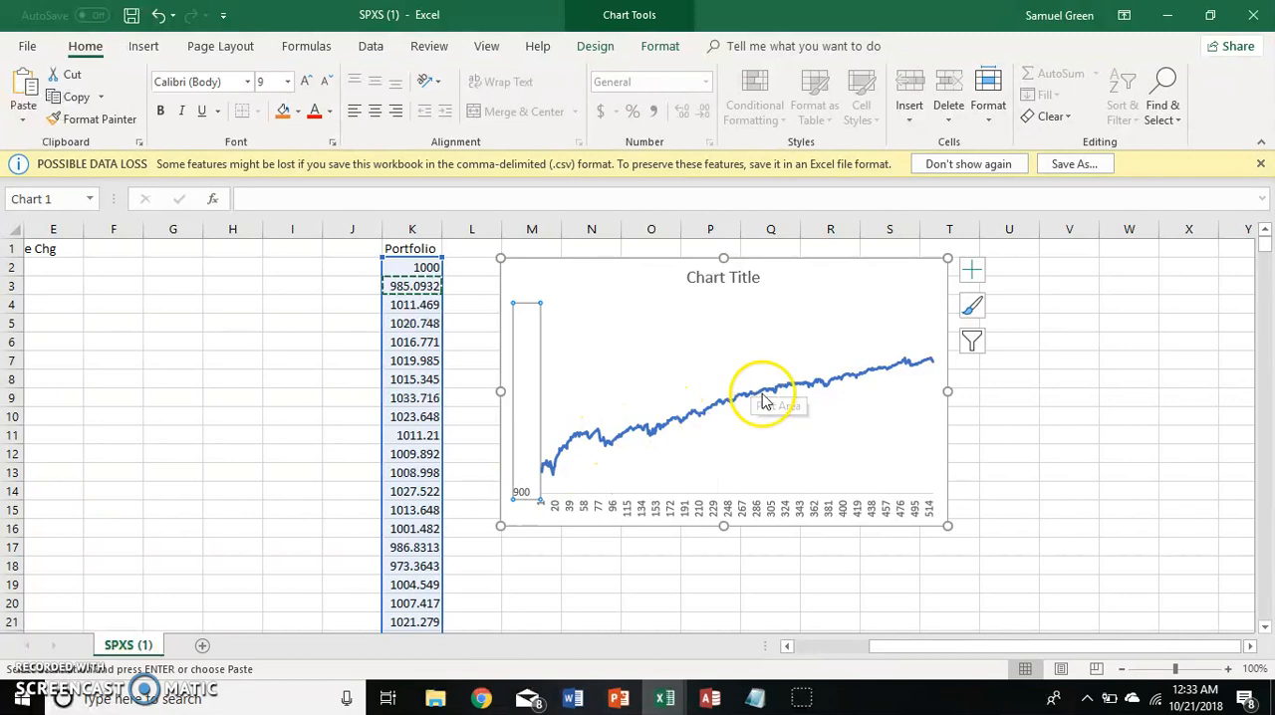
pyautogui.click(1056, 377)
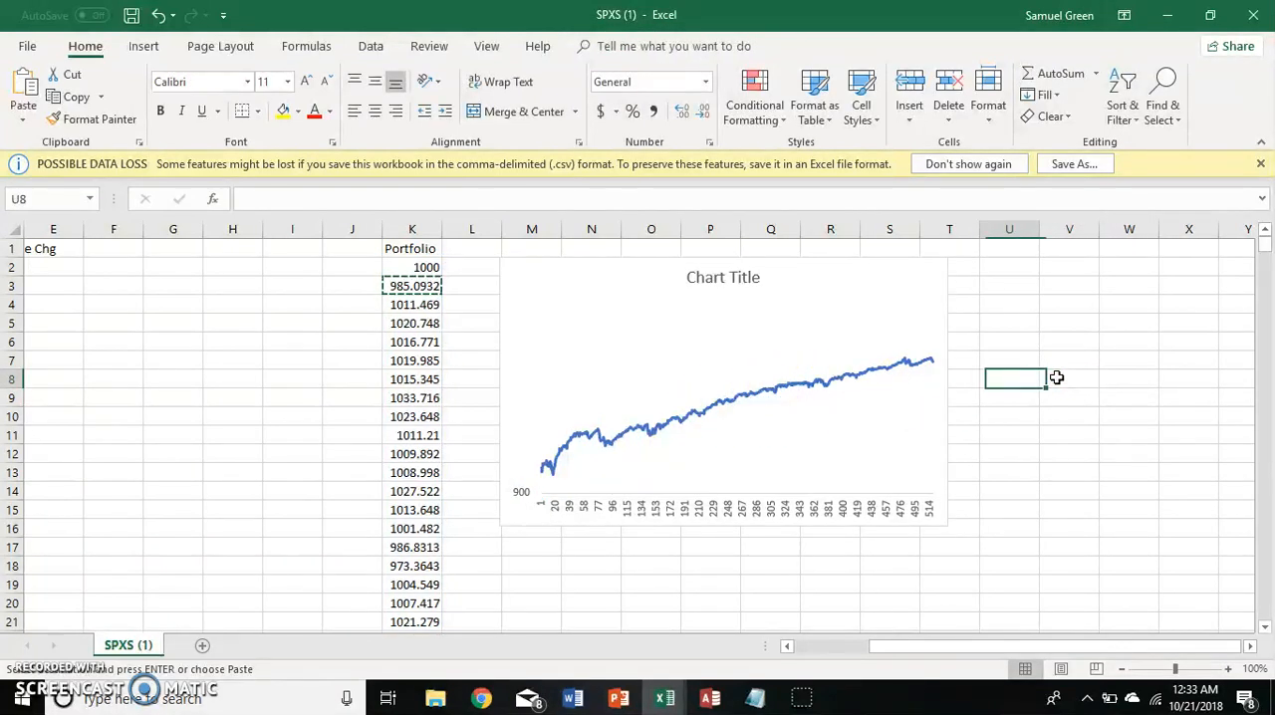
pyautogui.press('Left')
pyautogui.press('Left')
pyautogui.press('Left')
pyautogui.press('Left')
pyautogui.press('Left')
pyautogui.press('Left')
pyautogui.press('Left')
pyautogui.press('Left')
pyautogui.press('Left')
pyautogui.press('Left')
pyautogui.press('Left')
pyautogui.press('Left')
pyautogui.press('Left')
pyautogui.press('Left')
pyautogui.press('Left')
pyautogui.press('Left')
pyautogui.press('Left')
pyautogui.press('Left')
pyautogui.press('Up')
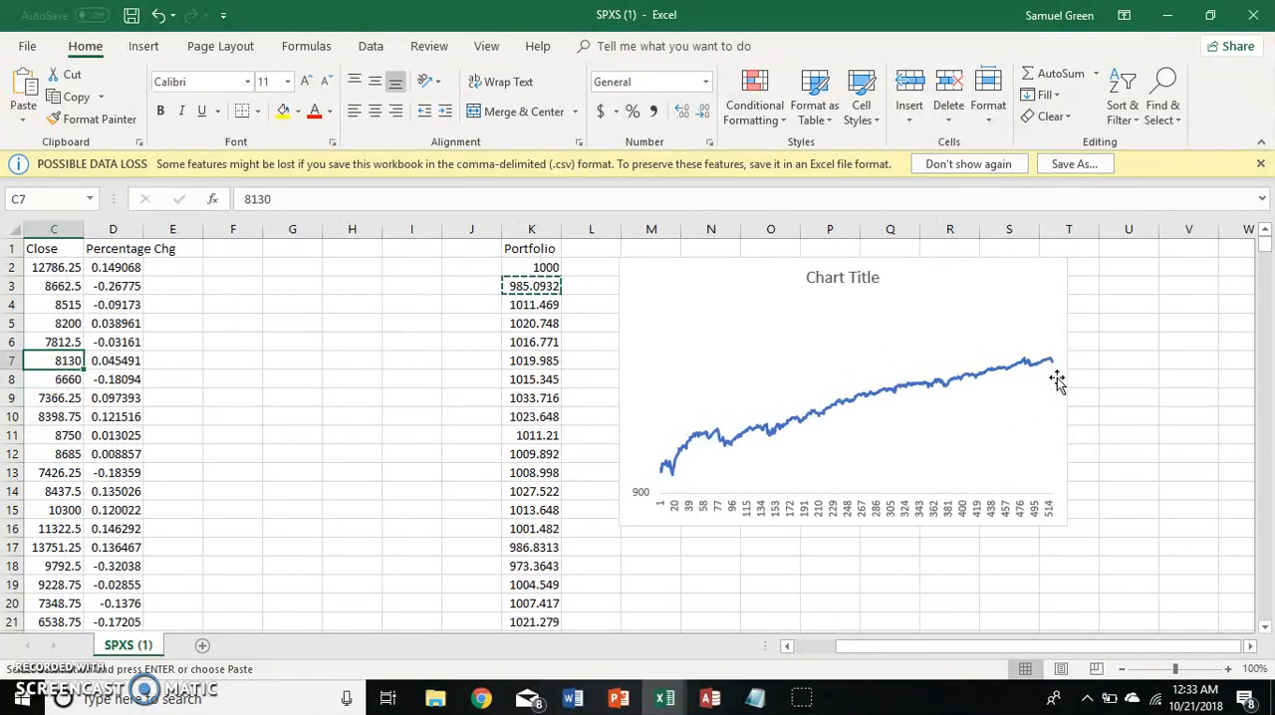
pyautogui.press('Left')
pyautogui.press('Left')
pyautogui.press('Up')
pyautogui.press('Up')
pyautogui.press('Up')
pyautogui.press('Up')
pyautogui.press('Up')
pyautogui.press('Up')
pyautogui.press('Right')
pyautogui.press('Right')
pyautogui.press('Right')
pyautogui.press('Right')
pyautogui.press('Right')
pyautogui.press('Right')
pyautogui.press('Right')
pyautogui.press('Right')
pyautogui.press('Right')
pyautogui.press('Right')
pyautogui.press('Right')
pyautogui.press('Right')
pyautogui.press('Right')
pyautogui.press('Right')
pyautogui.press('Right')
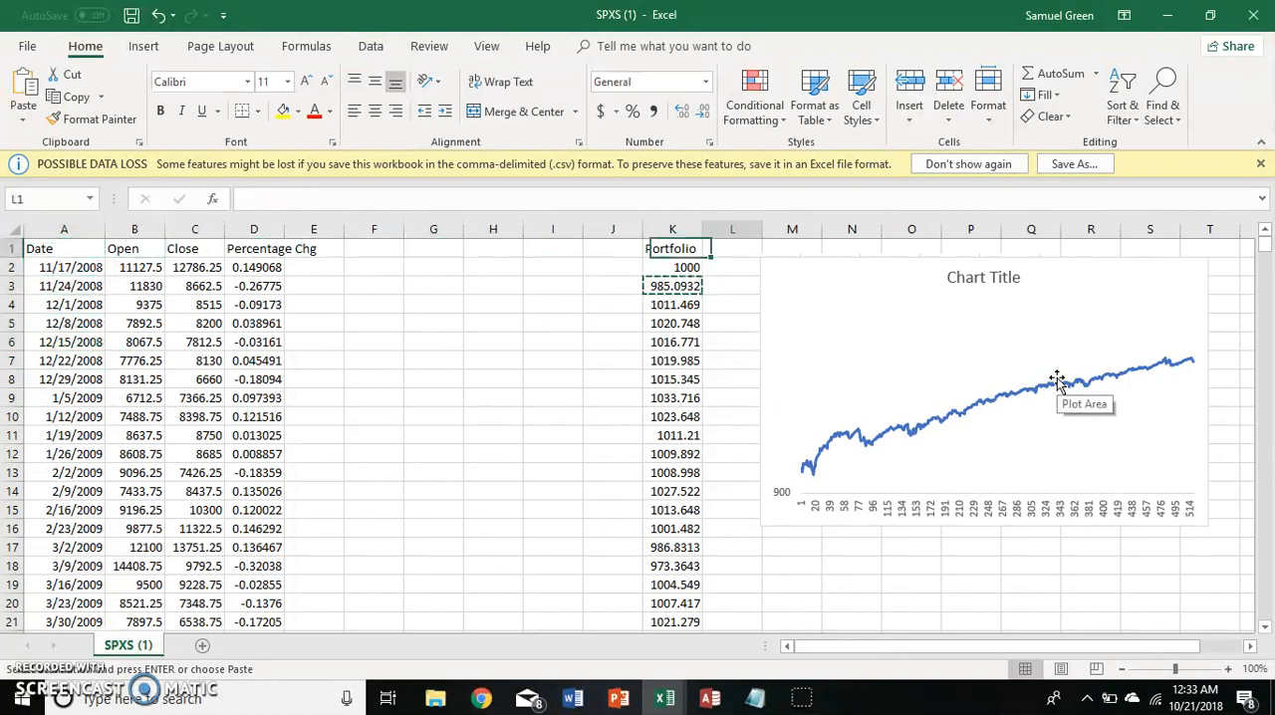
pyautogui.press('Left')
pyautogui.press('Left')
pyautogui.press('Left')
pyautogui.press('Left')
pyautogui.press('Left')
# Rewrite the uncommitted share in K3's portfolio formula as (1-.1).
pyautogui.press('Left')
pyautogui.press('Down')
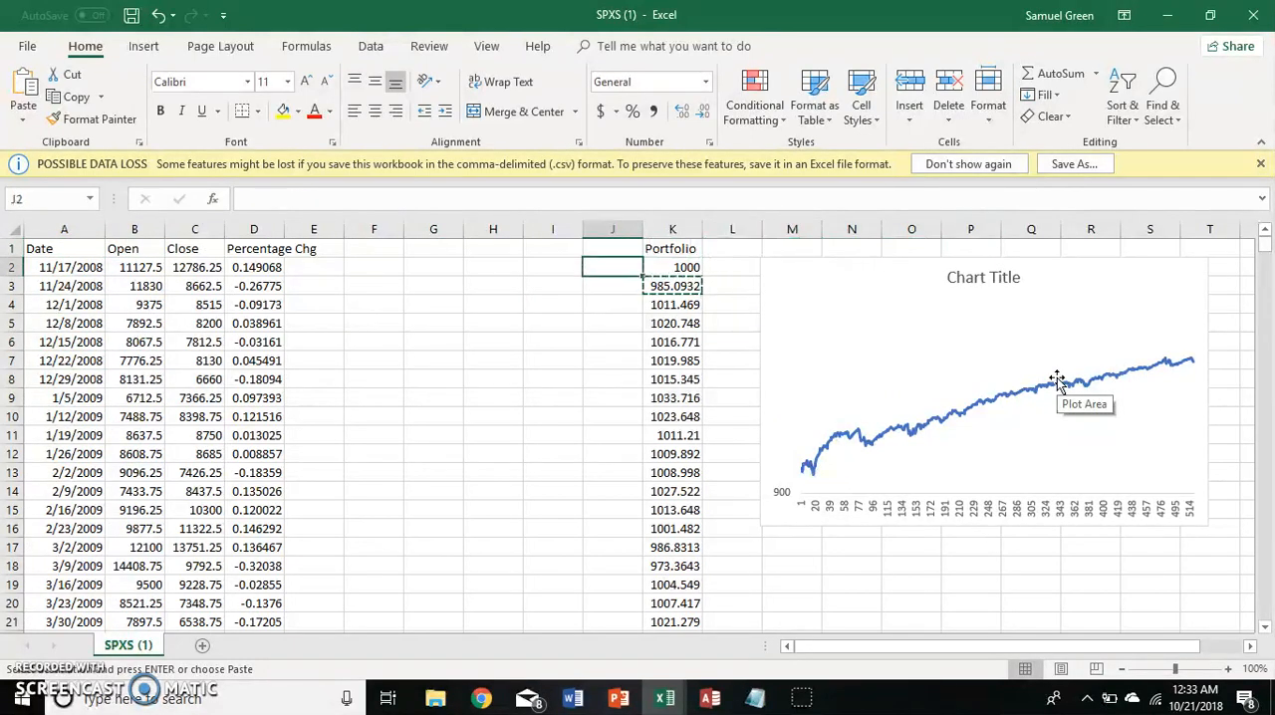
pyautogui.press('Right')
pyautogui.press('Down')
pyautogui.press('Down')
pyautogui.press('Left')
pyautogui.press('Up')
pyautogui.press('Up')
pyautogui.press('Right')
pyautogui.press('Down')
pyautogui.click(443, 205)
pyautogui.press('BackSpace')
pyautogui.press('BackSpace')
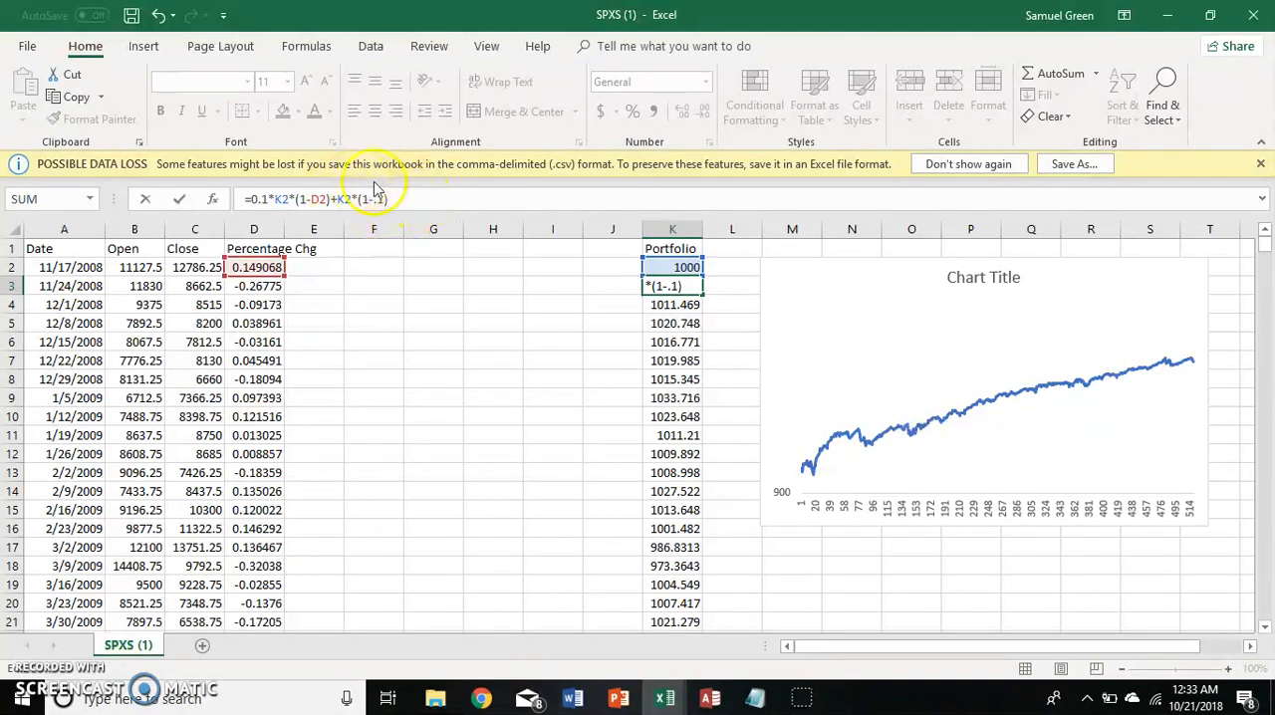
# Replace both 10% constants in K3's formula with the absolute reference $G$4, giving =$G$4*K2*(1-D2)+K2*(1-$G$4).
pyautogui.moveTo(268, 199); pyautogui.dragTo(251, 200)
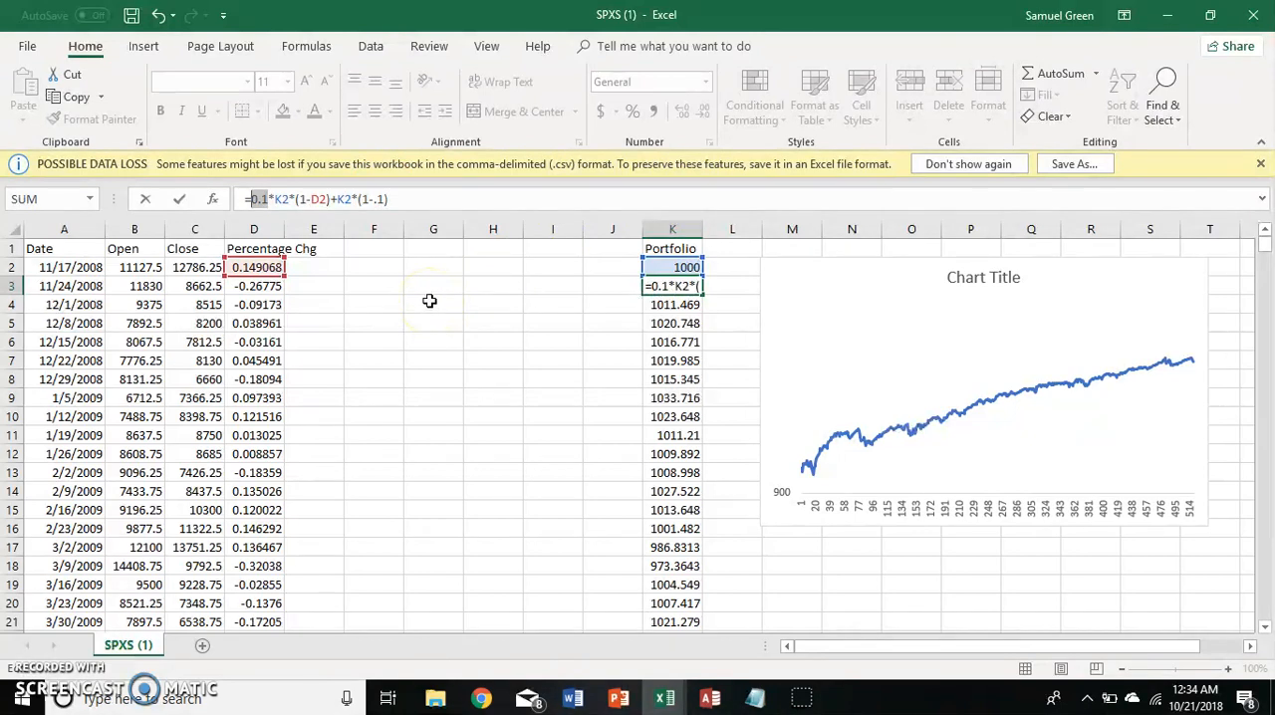
pyautogui.write('$G$')
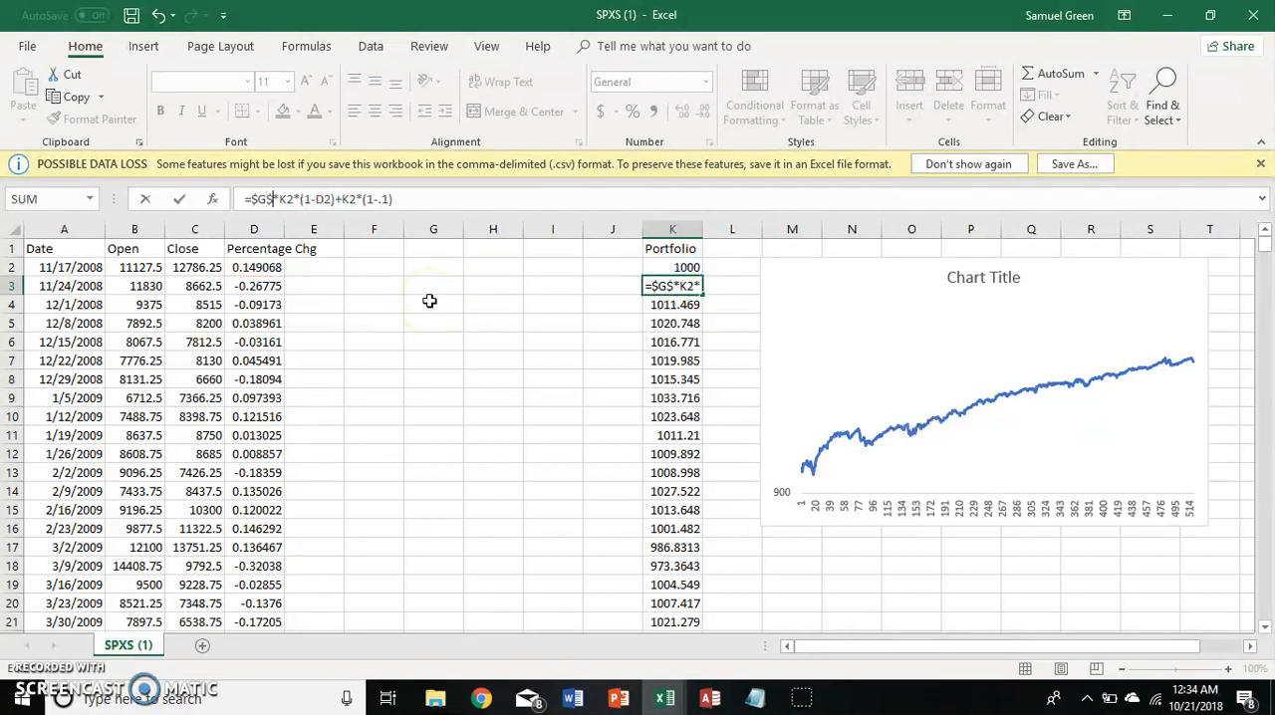
pyautogui.write('4')
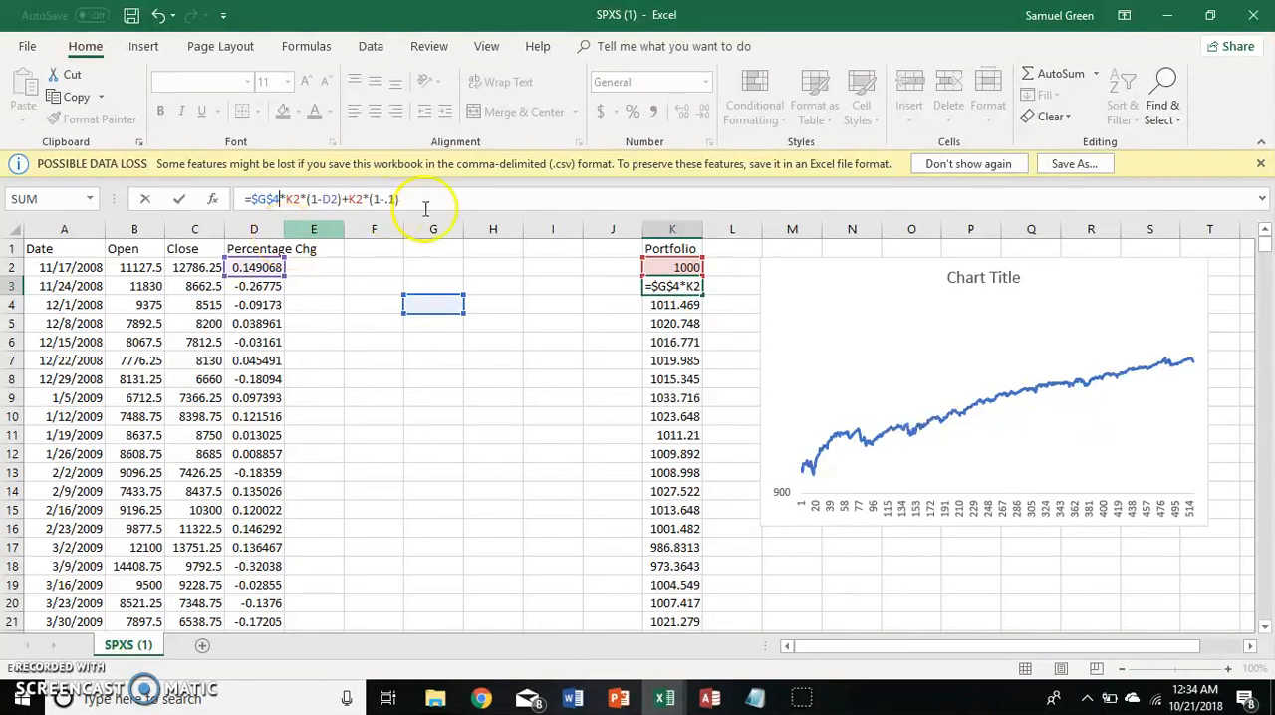
pyautogui.press('BackSpace')
pyautogui.press('BackSpace')
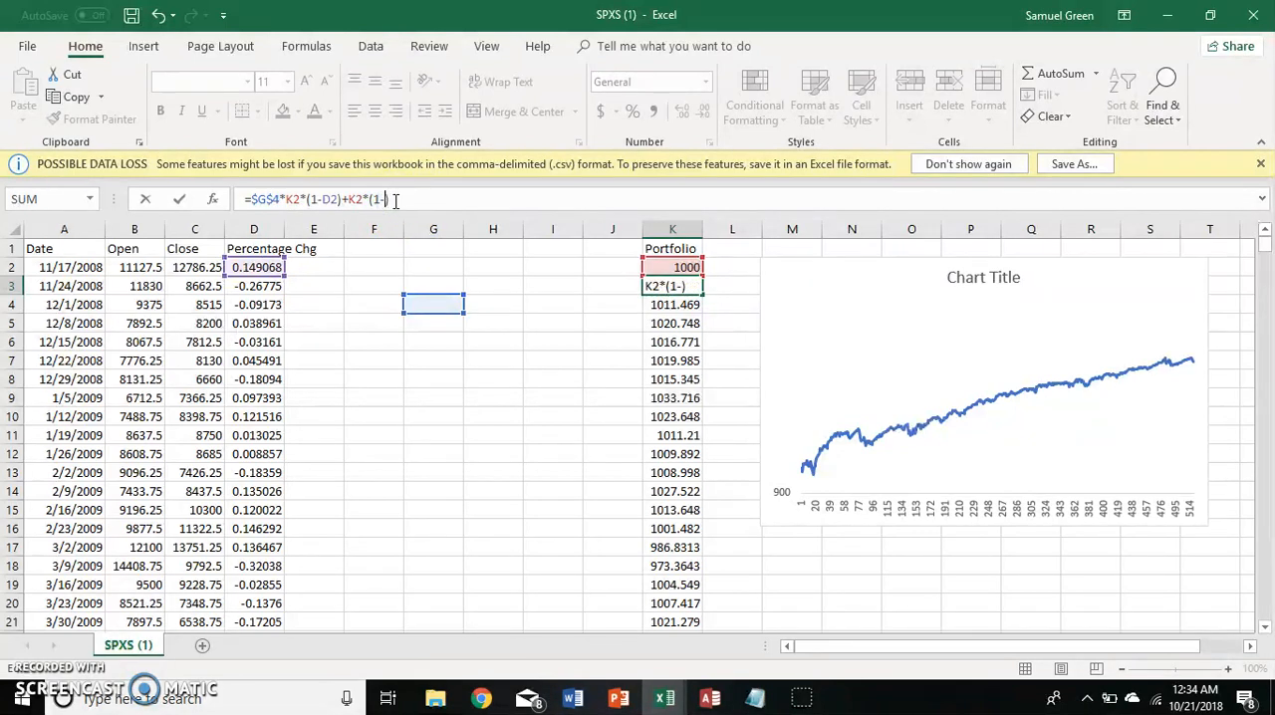
pyautogui.write('$G$4')
pyautogui.press('Return')
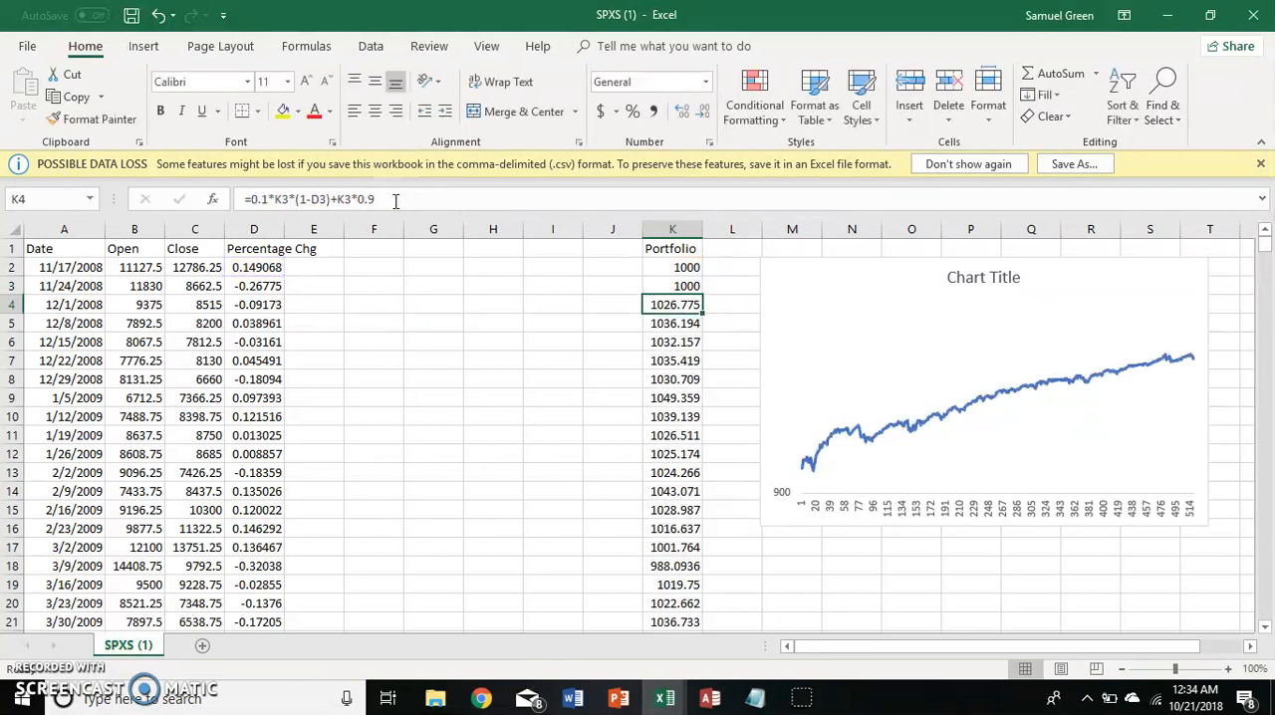
# Copy the K3 formula down through the rest of the Portfolio column.
pyautogui.press('Right')
pyautogui.press('Left')
pyautogui.press('Up')
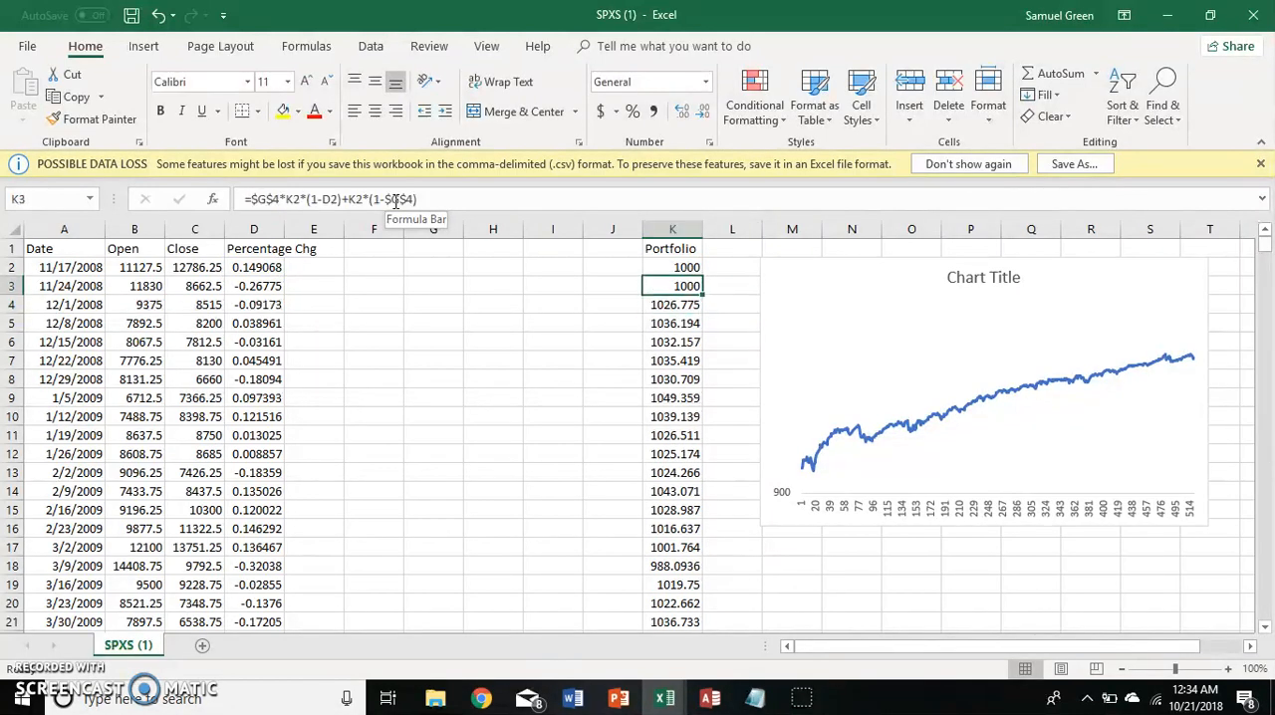
pyautogui.hotkey('ctrl', 'c')
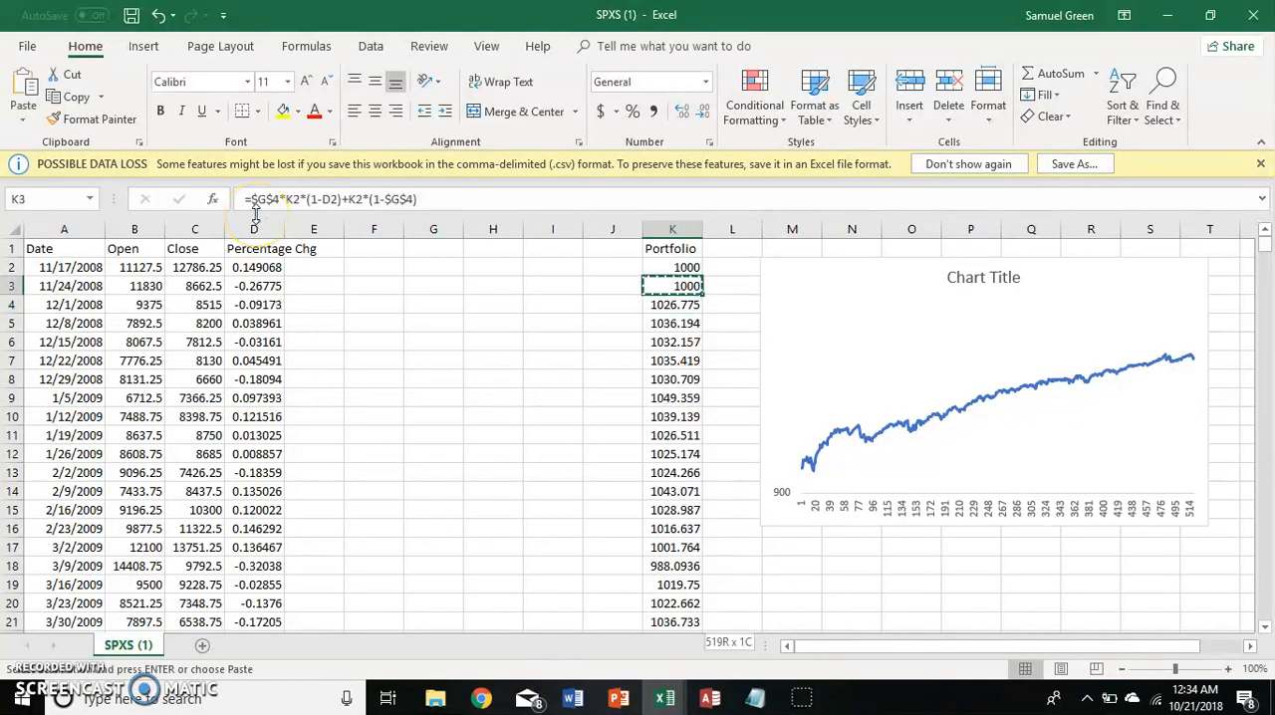
pyautogui.hotkey('ctrl', 'shift', 'Down')
pyautogui.hotkey('ctrl', 'v')
# Enter 0.1 in cell G4 as the allocation input.
pyautogui.press('Left')
pyautogui.press('Left')
pyautogui.press('Left')
pyautogui.press('Left')
pyautogui.press('Down')
pyautogui.write('0.1')
pyautogui.press('Return')
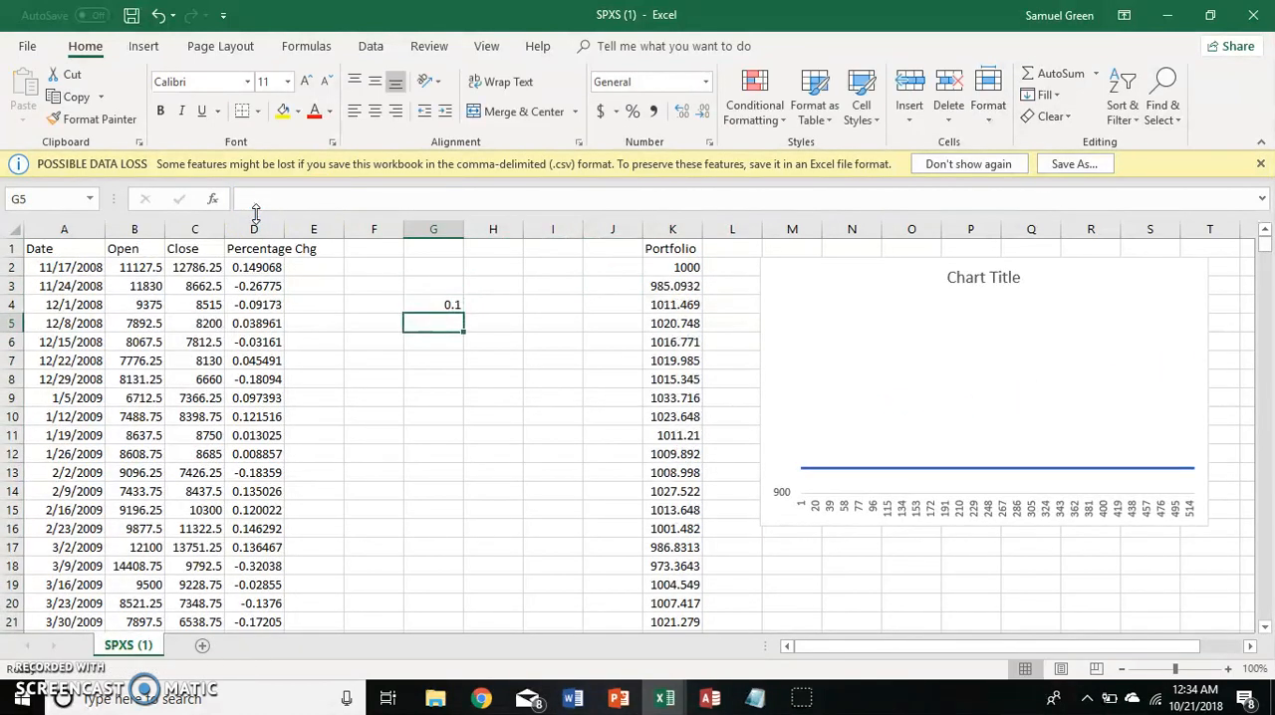
# Check the recalculated Portfolio values and formulas from the first row to the last.
pyautogui.press('Right')
pyautogui.press('Right')
pyautogui.press('Right')
pyautogui.press('Right')
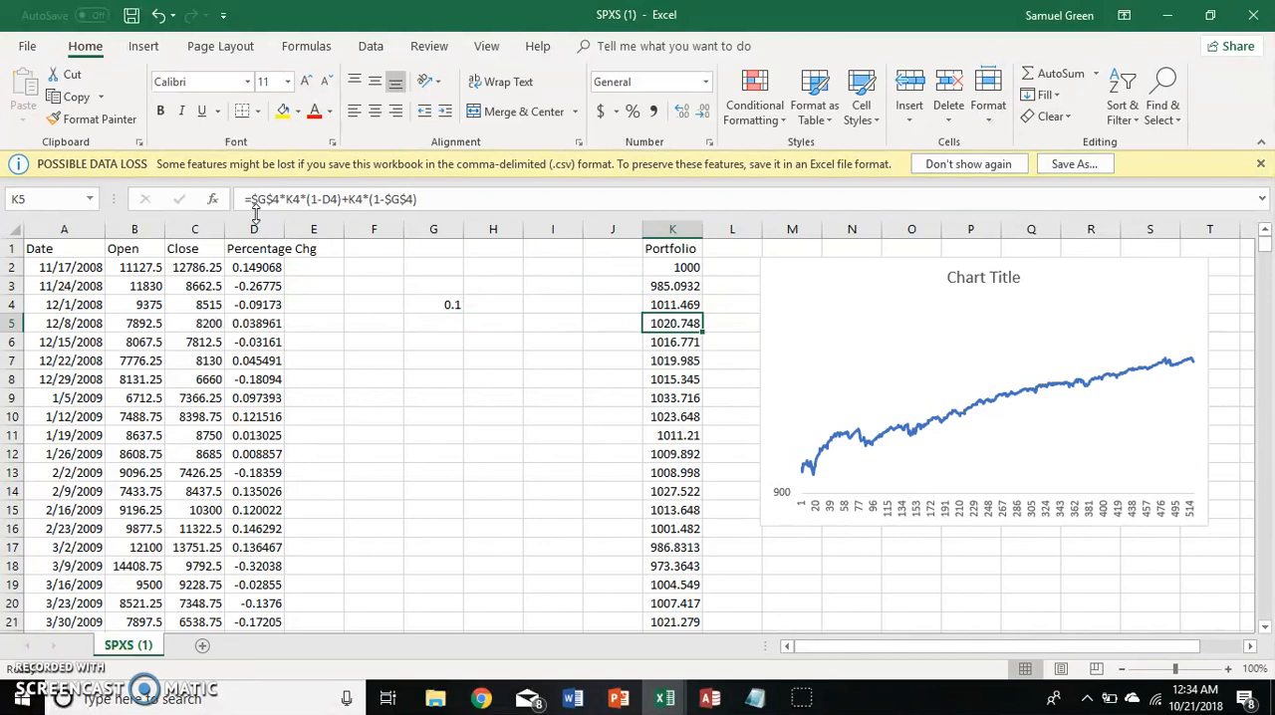
pyautogui.hotkey('ctrl', 'Down')
pyautogui.hotkey('ctrl', 'Up')
pyautogui.press('Down')
pyautogui.press('Down')
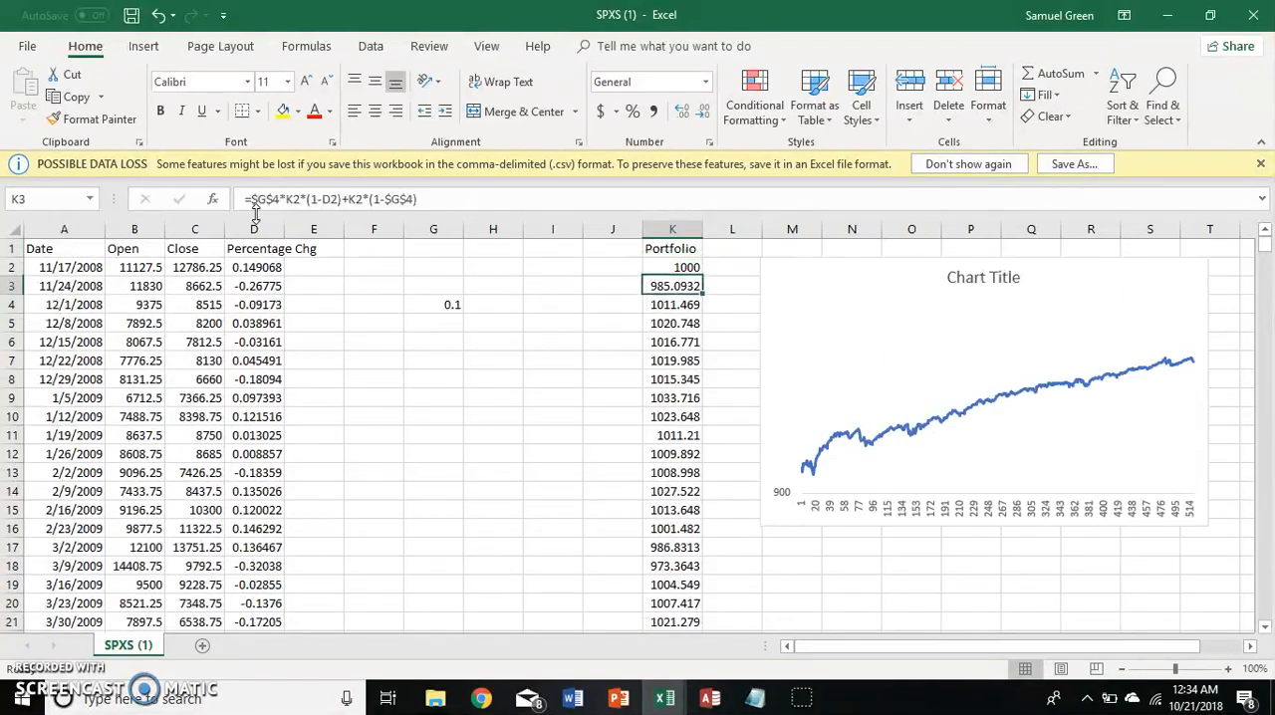
pyautogui.hotkey('ctrl', 'Down')
pyautogui.hotkey('ctrl', 'Up')
# Label cell G3 "Percentage allocated:" and give cell G4 a red fill.
pyautogui.press('Left')
pyautogui.press('Left')
pyautogui.press('Left')
pyautogui.press('Left')
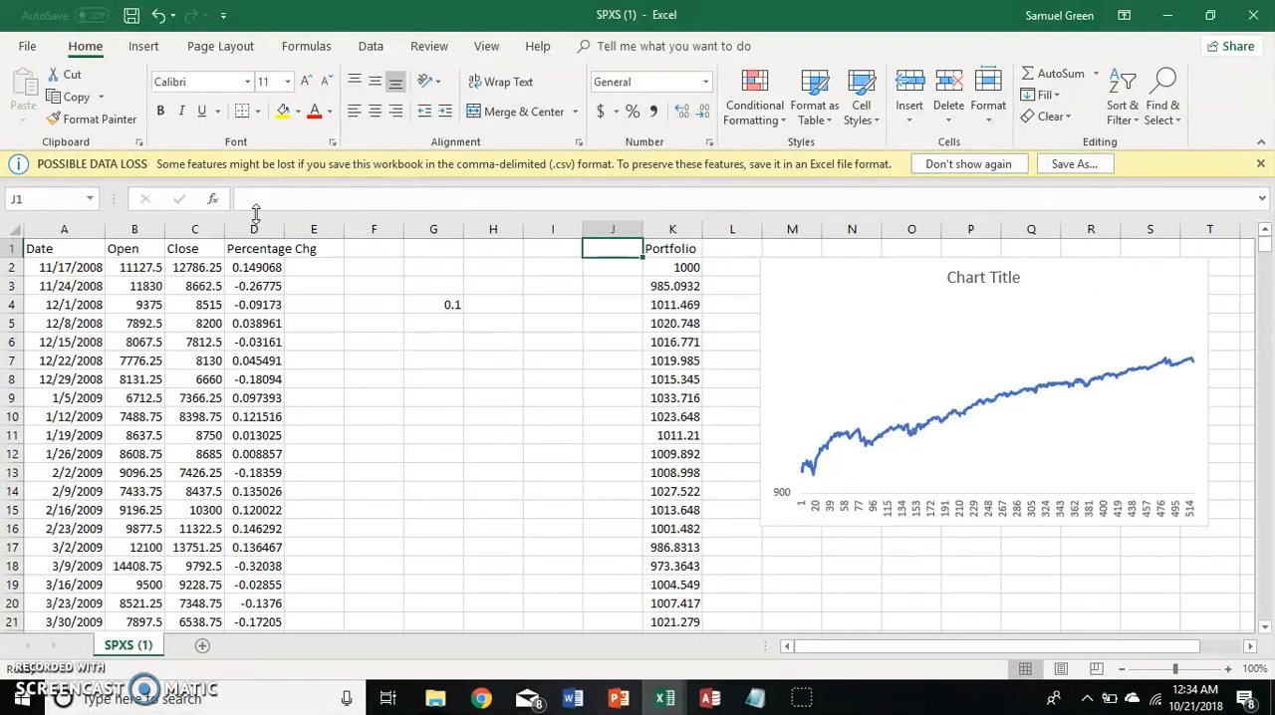
pyautogui.press('Down')
pyautogui.press('Down')
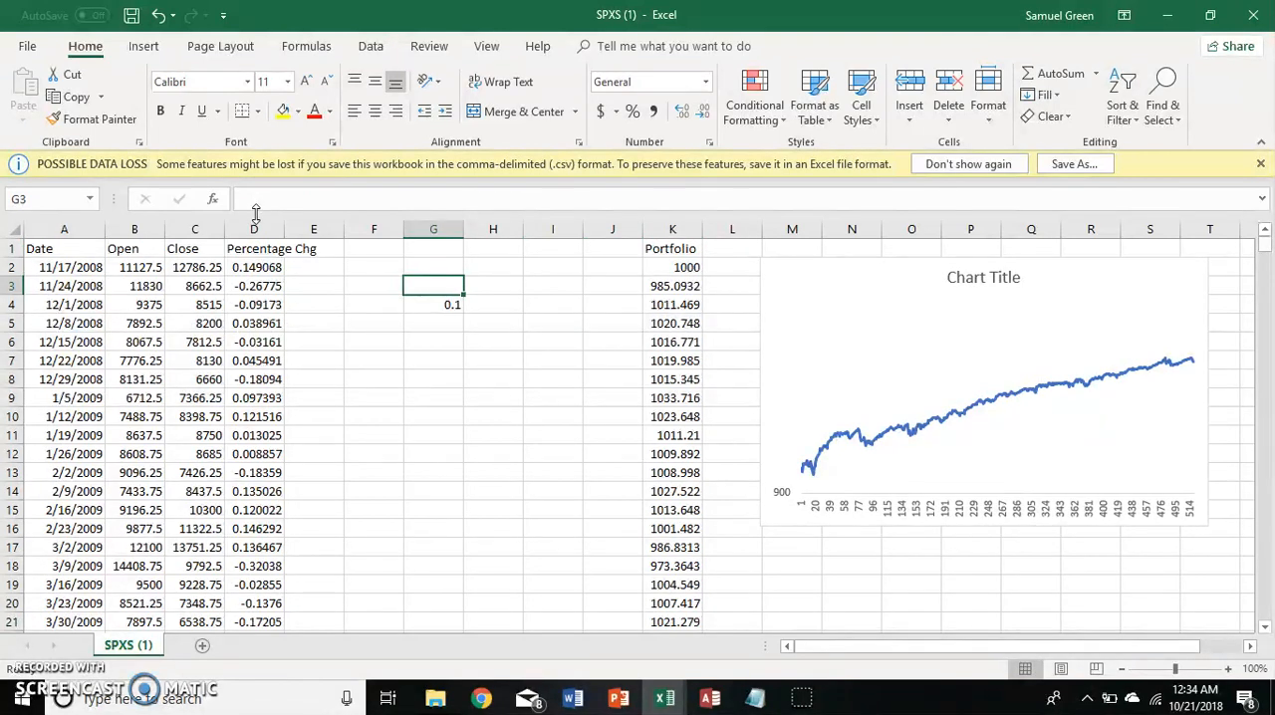
pyautogui.write('Percentage')
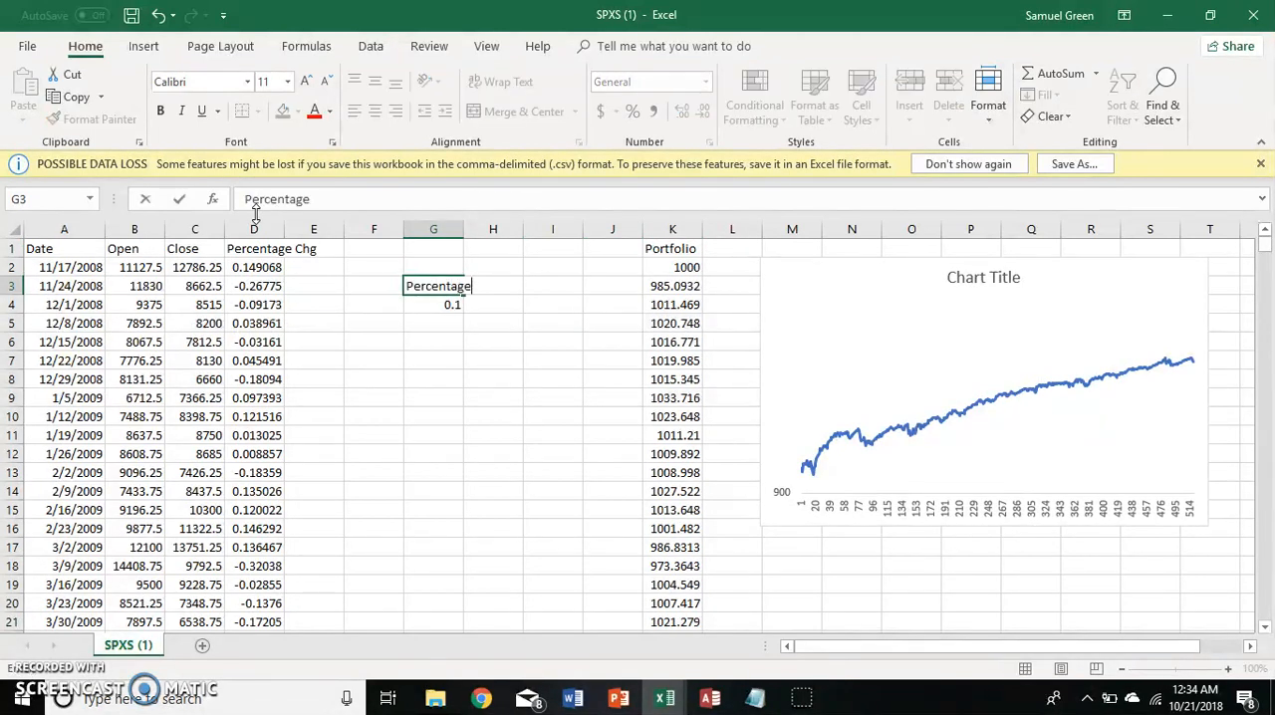
pyautogui.write(' allocated:')
pyautogui.press('Return')
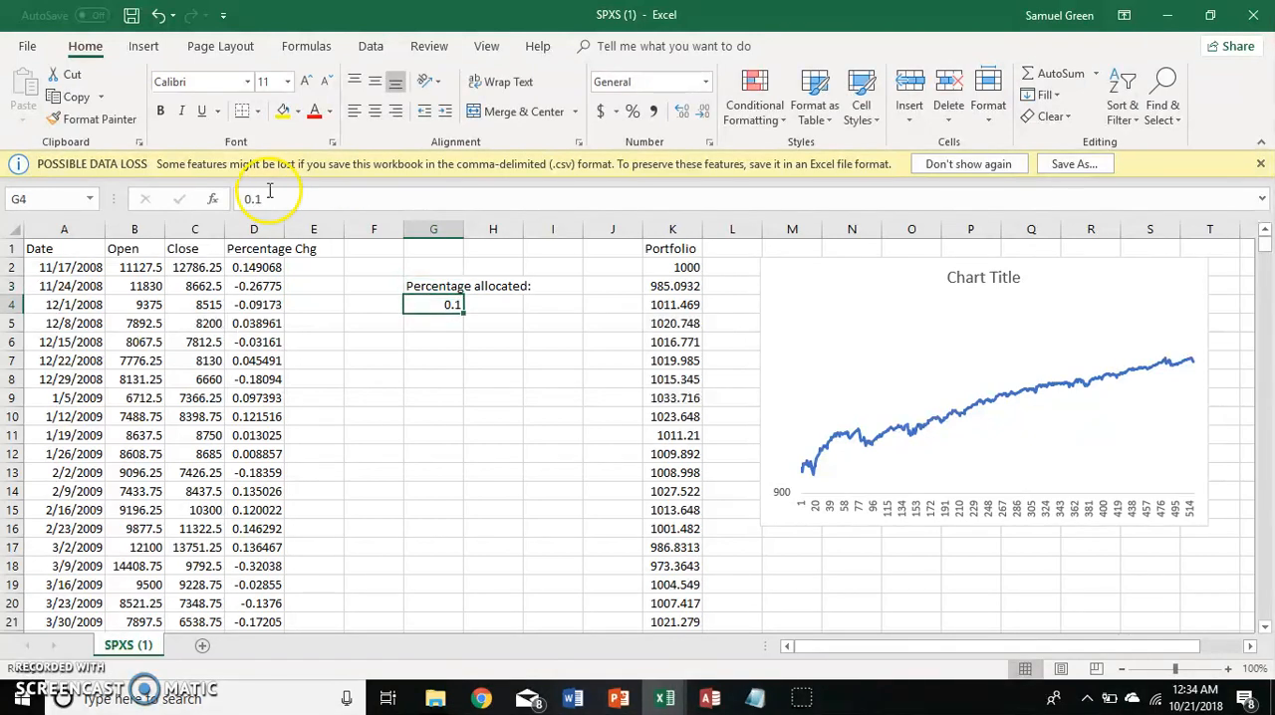
pyautogui.click(297, 110)
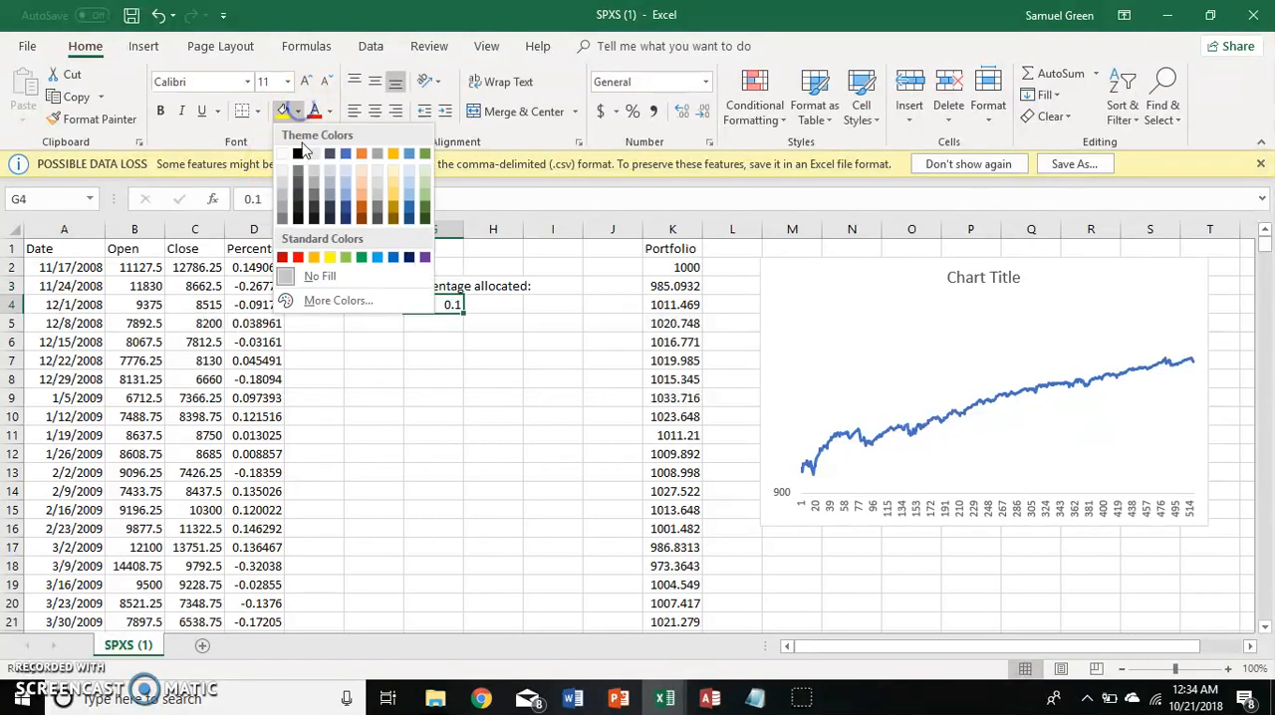
pyautogui.click(296, 258)
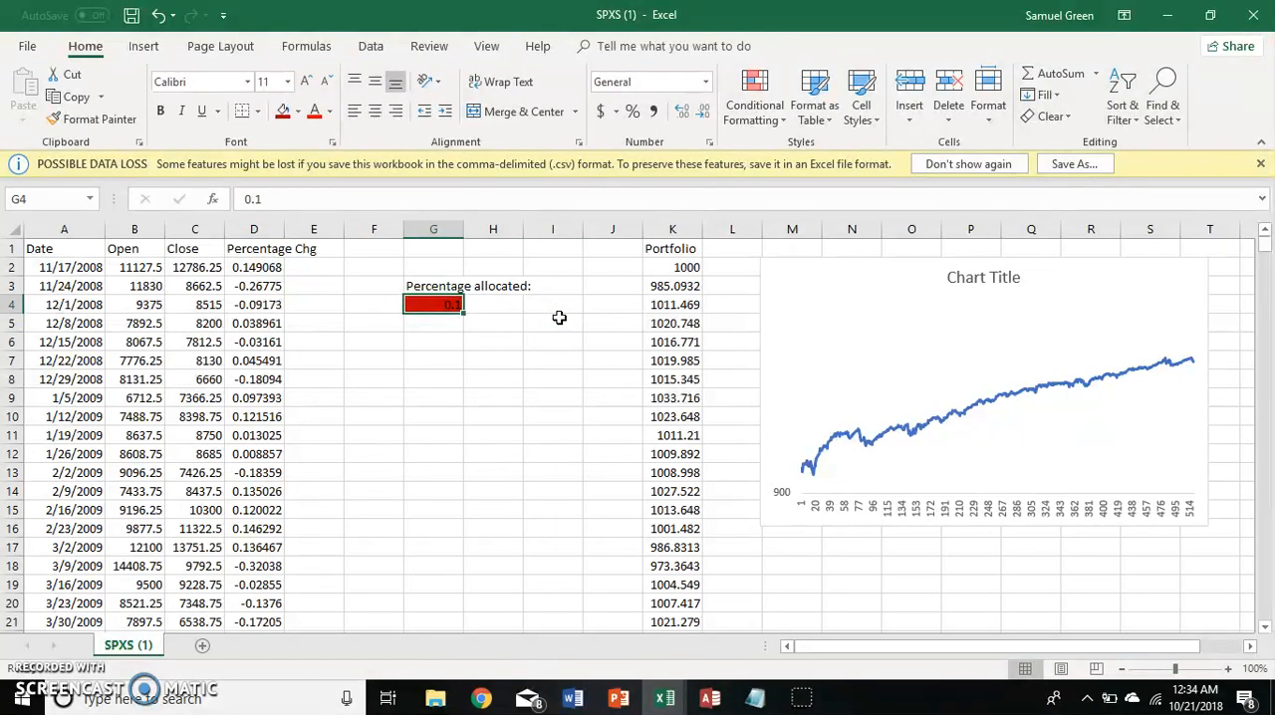
# Set the percentage allocated in G4 to 0.2.
pyautogui.write('.2\\')
pyautogui.press('Return')
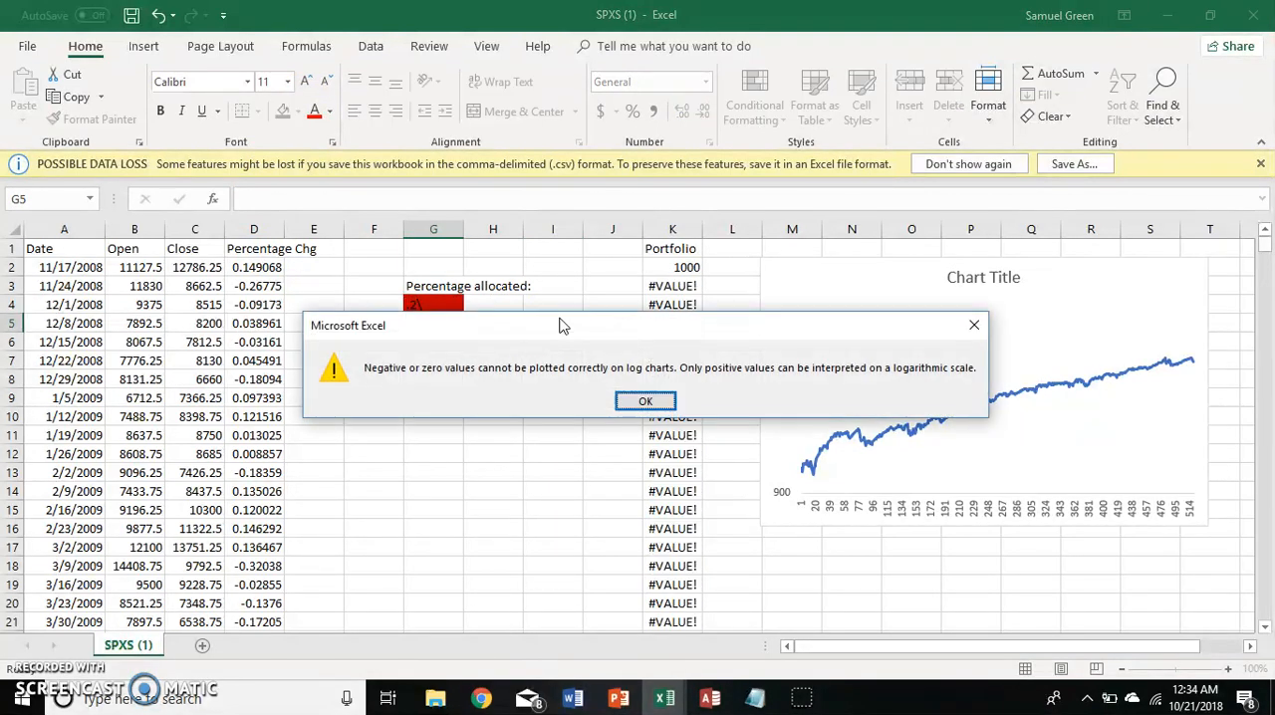
pyautogui.click(645, 401)
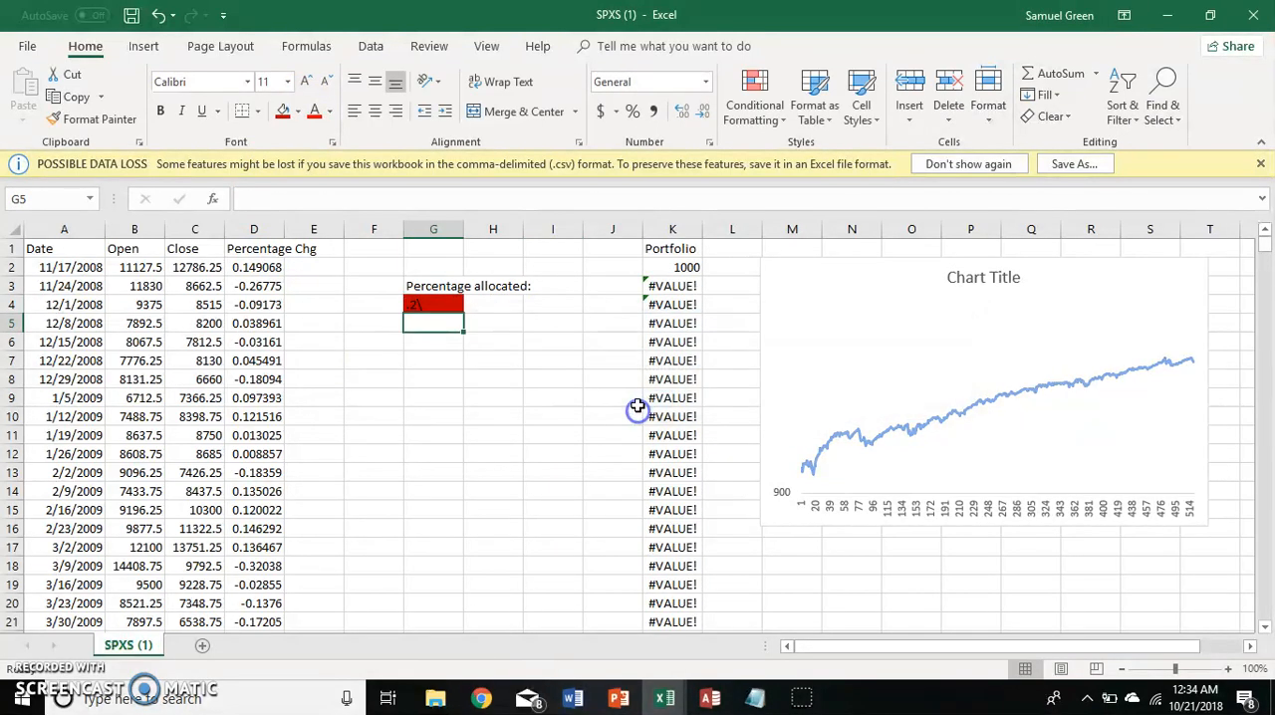
pyautogui.click(513, 364)
pyautogui.press('Left')
pyautogui.press('Up')
pyautogui.press('Up')
pyautogui.press('Up')
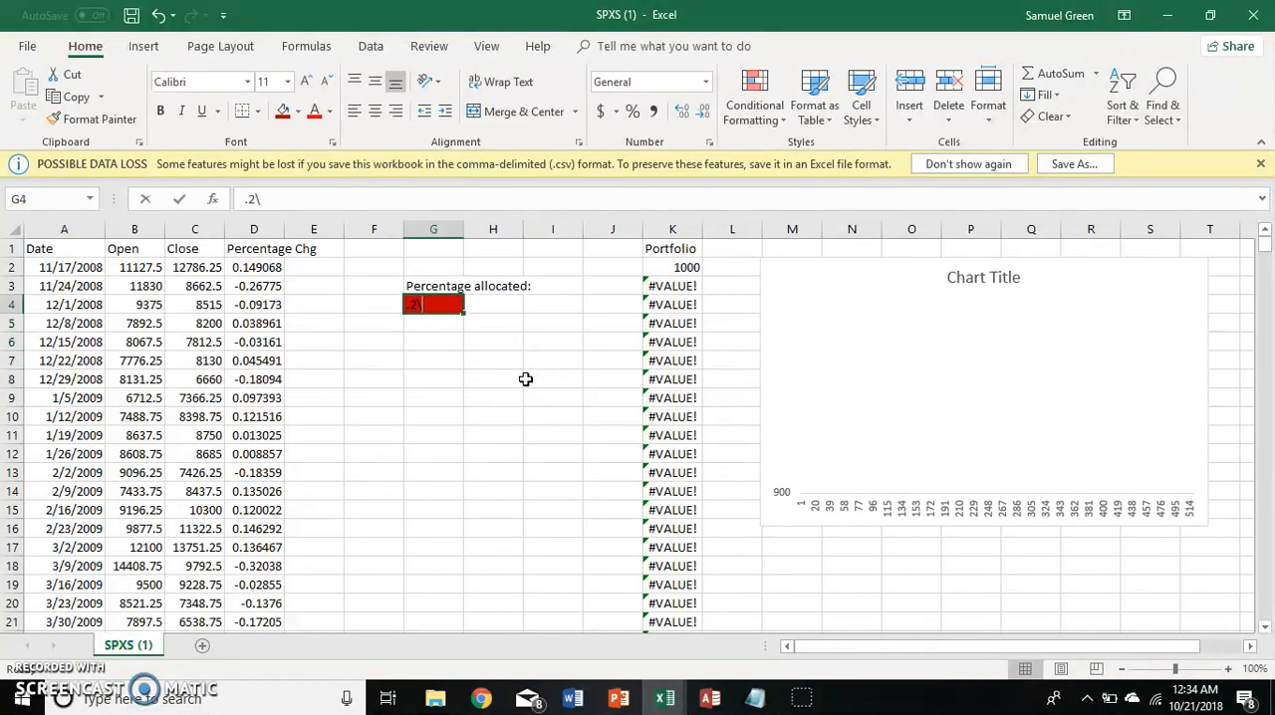
pyautogui.press('BackSpace')
pyautogui.press('Return')
pyautogui.press('Right')
pyautogui.press('Right')
pyautogui.press('Right')
pyautogui.press('Right')
pyautogui.press('Right')
pyautogui.press('Right')
pyautogui.press('Right')
pyautogui.press('Right')
pyautogui.press('Right')
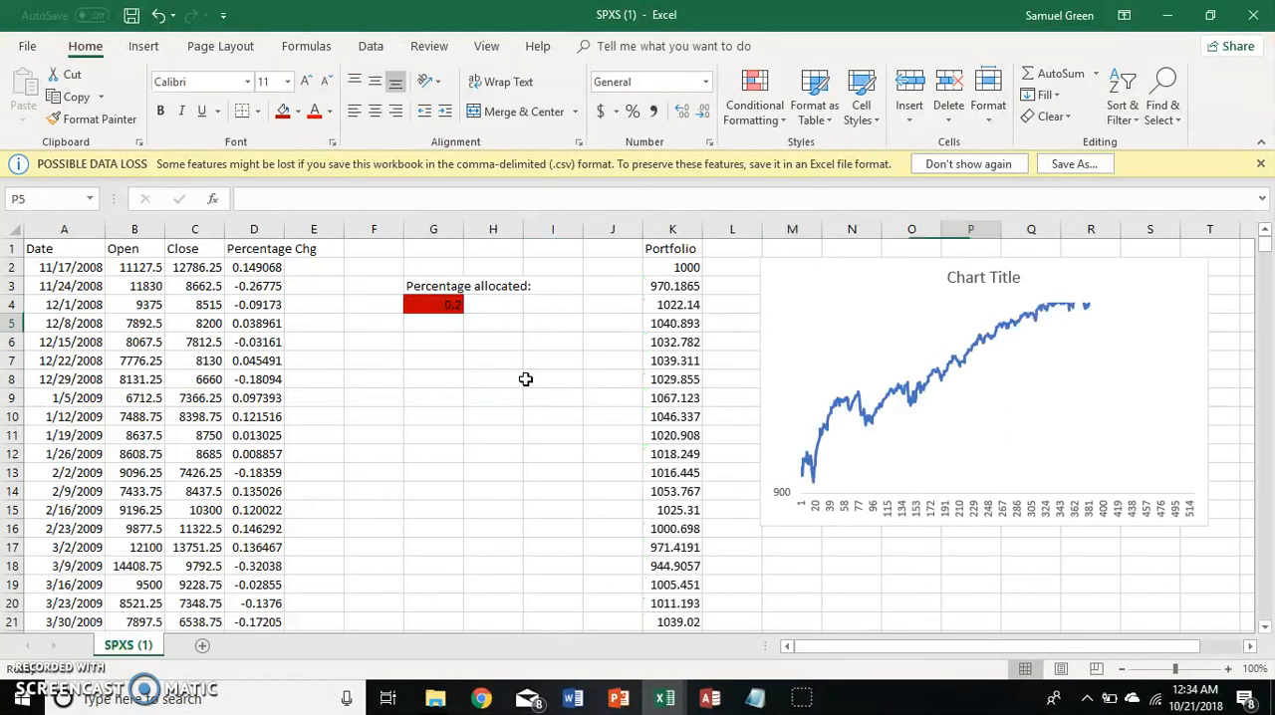
pyautogui.press('Right')
pyautogui.press('Right')
pyautogui.press('Right')
pyautogui.press('Right')
pyautogui.press('Right')
pyautogui.press('Right')
pyautogui.press('Right')
pyautogui.press('Right')
# Set the percentage allocated in G4 to 0.4.
pyautogui.click(165, 305)
pyautogui.write('.4')
pyautogui.press('Return')
# Return the percentage allocated in G4 to 0.1.
pyautogui.press('Up')
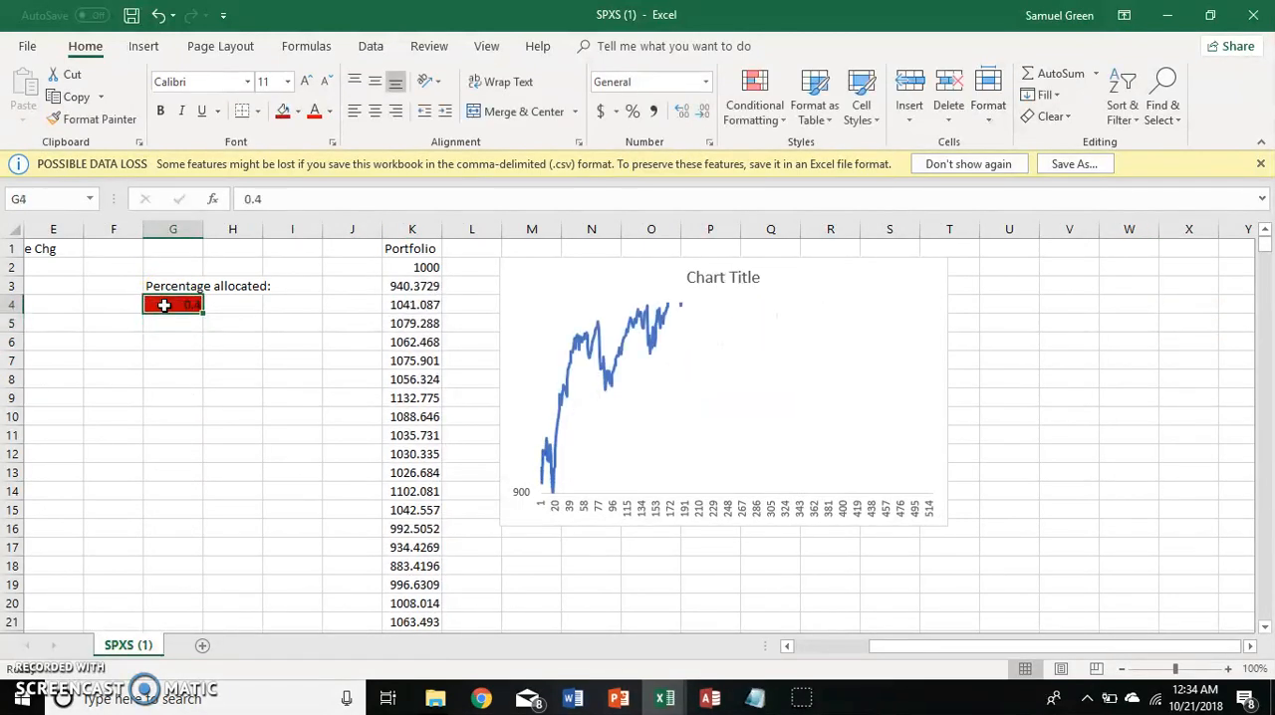
pyautogui.write('.1')
pyautogui.press('Return')
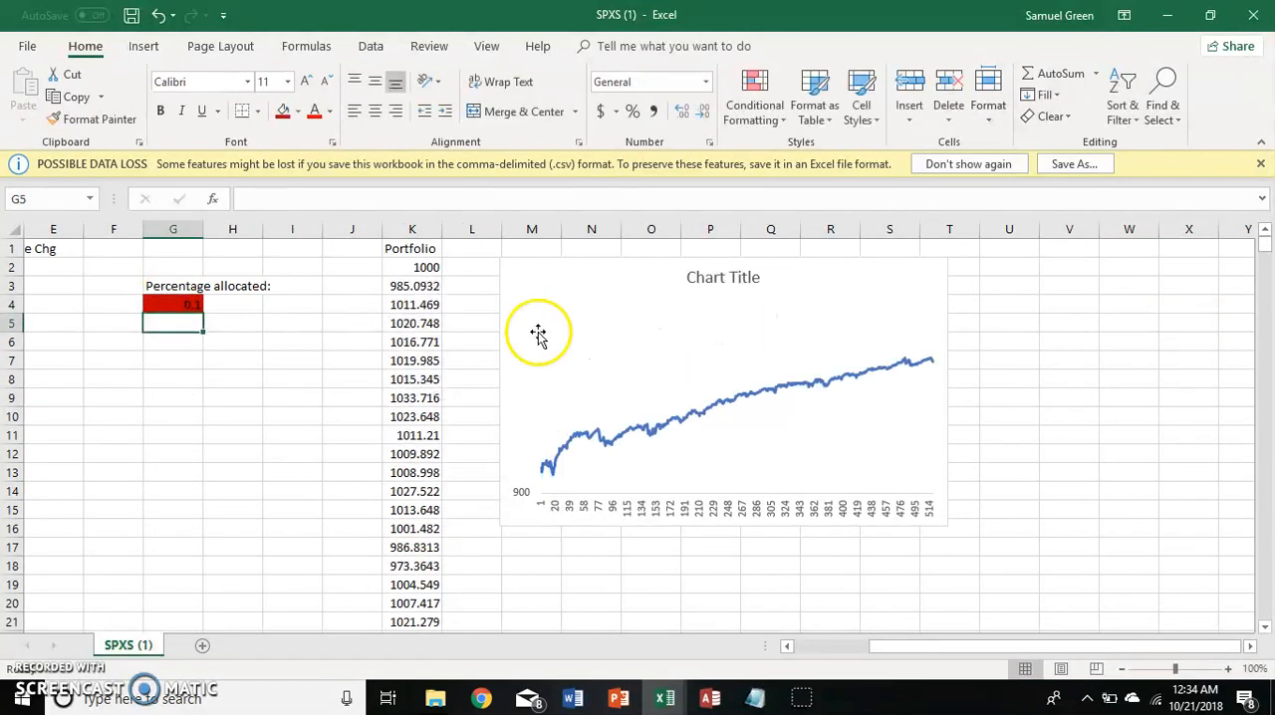
pyautogui.click(553, 371)
pyautogui.click(518, 375)
pyautogui.click(516, 504)
pyautogui.click(521, 456)
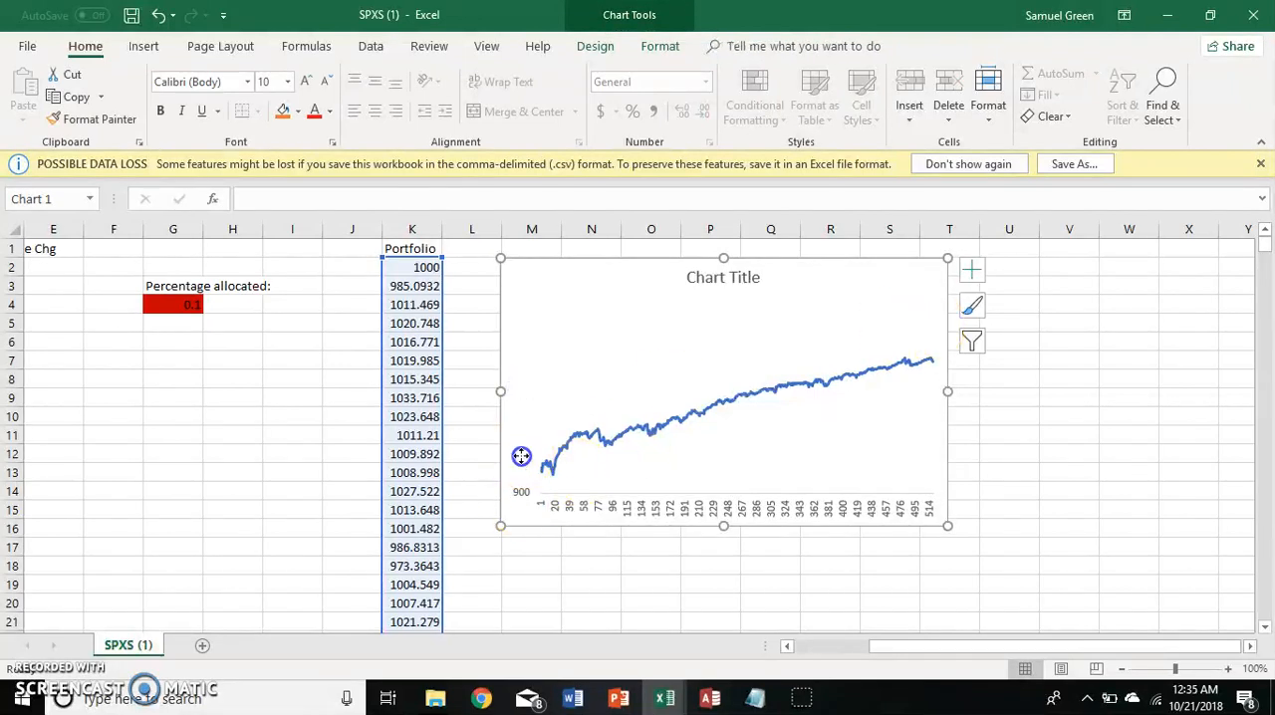
pyautogui.doubleClick(519, 485)
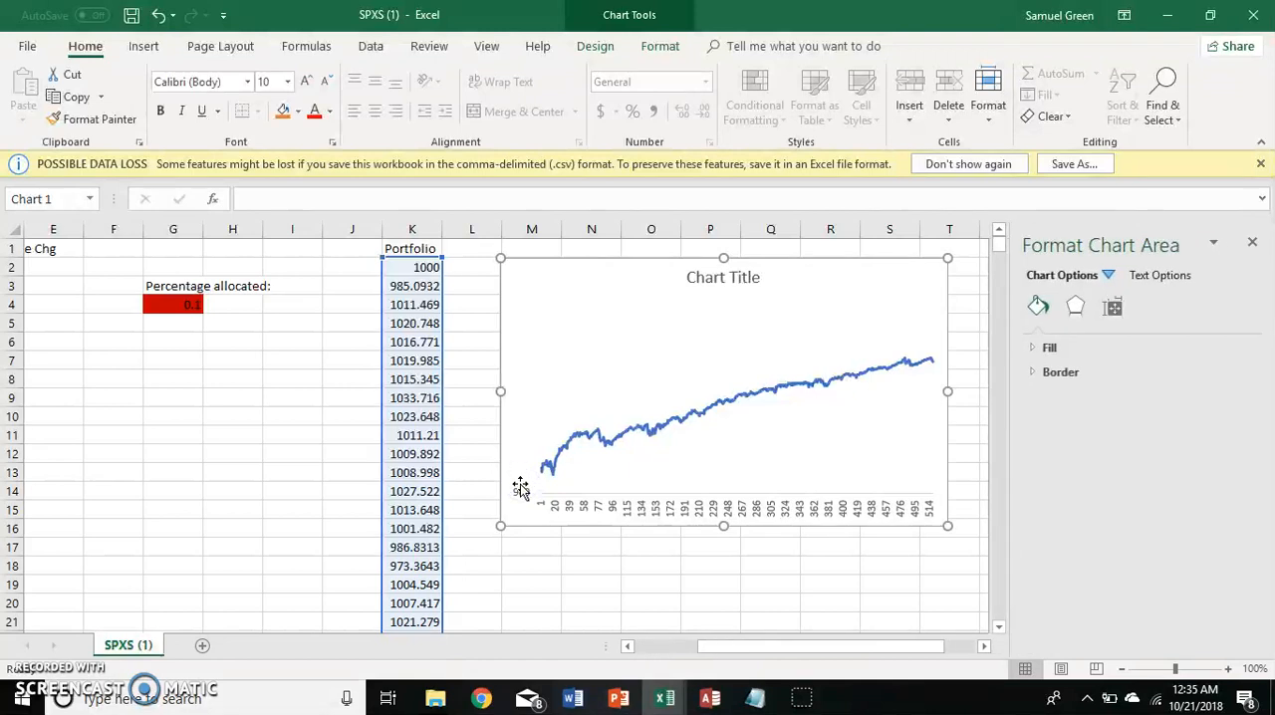
pyautogui.click(523, 483)
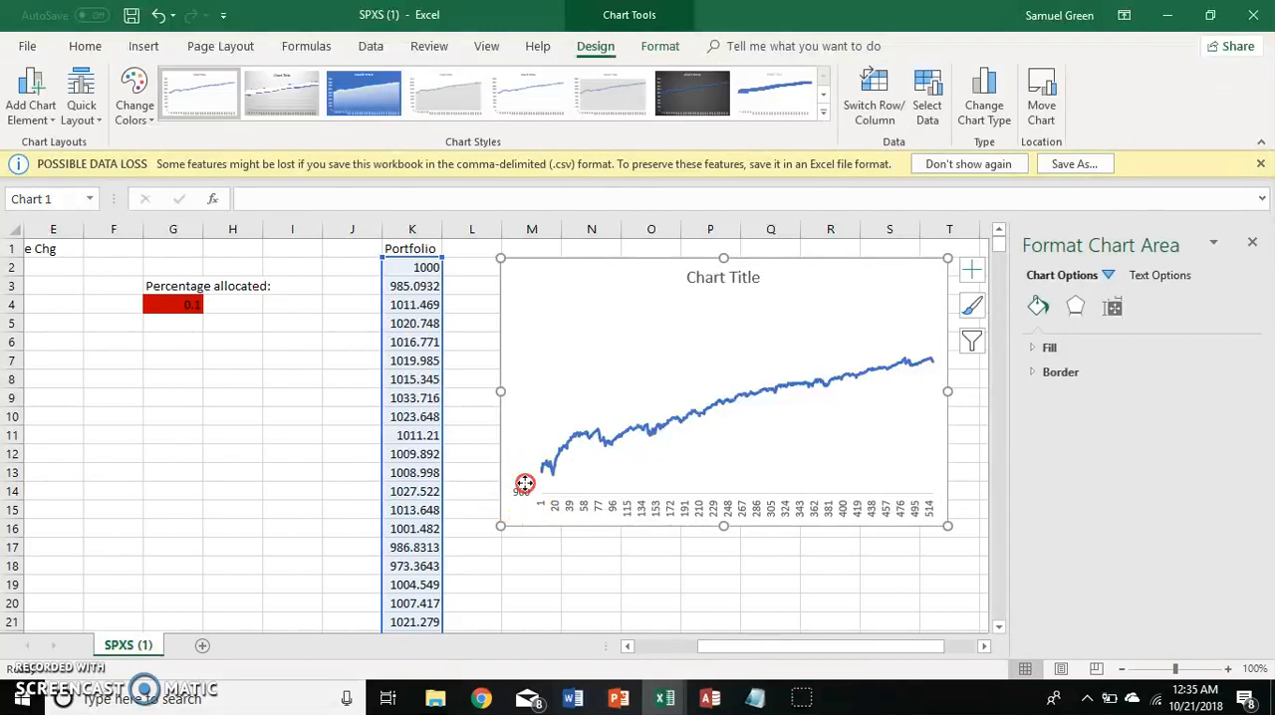
pyautogui.rightClick(524, 483)
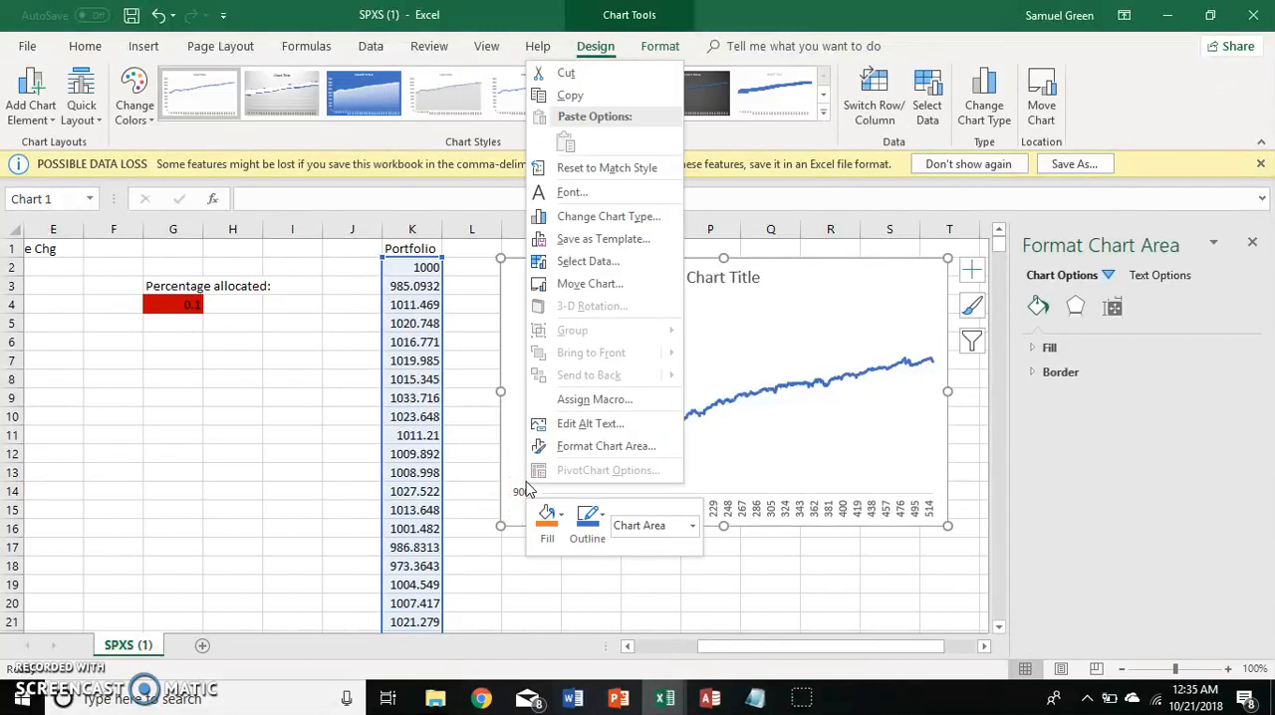
pyautogui.click(521, 489)
pyautogui.rightClick(513, 411)
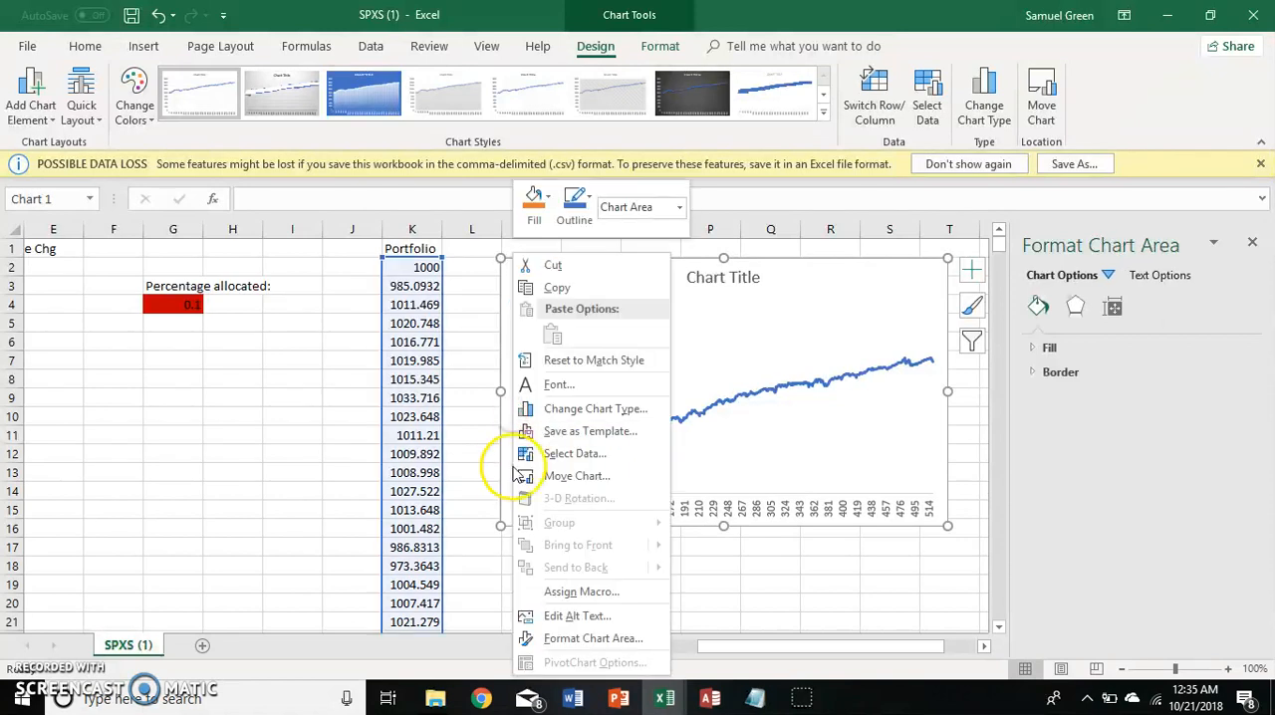
pyautogui.click(485, 467)
pyautogui.click(521, 489)
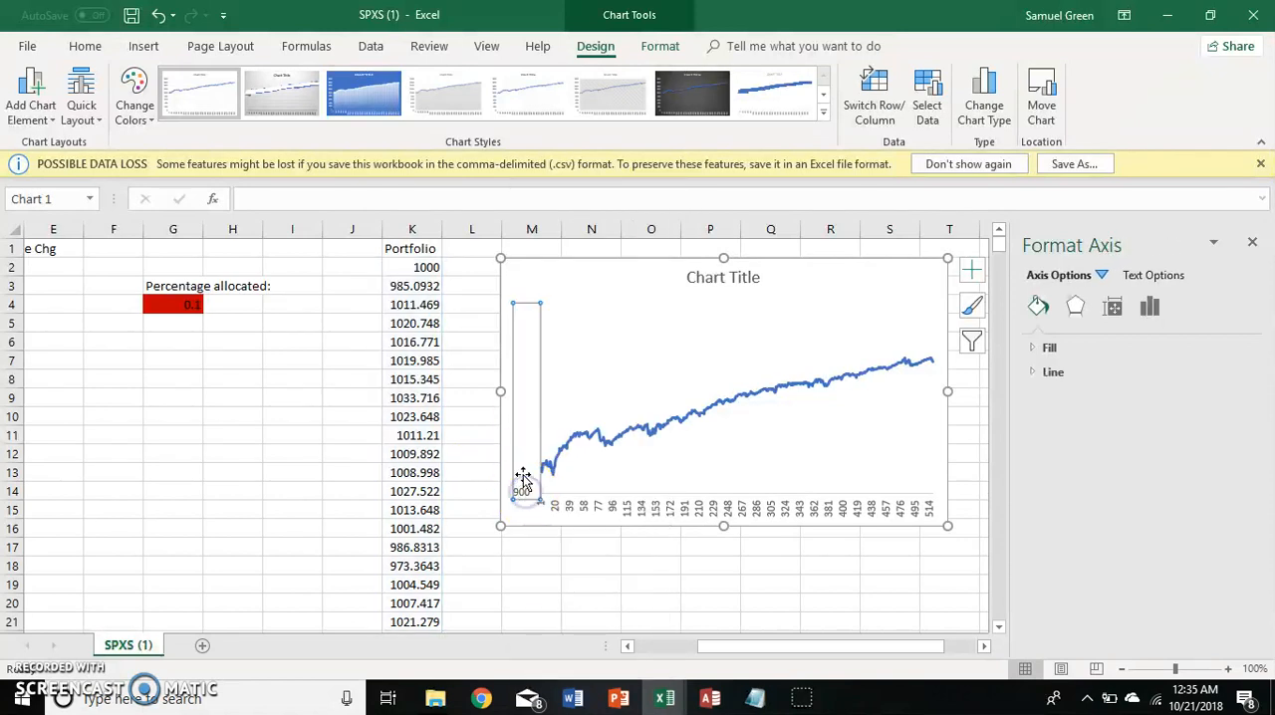
pyautogui.rightClick(518, 472)
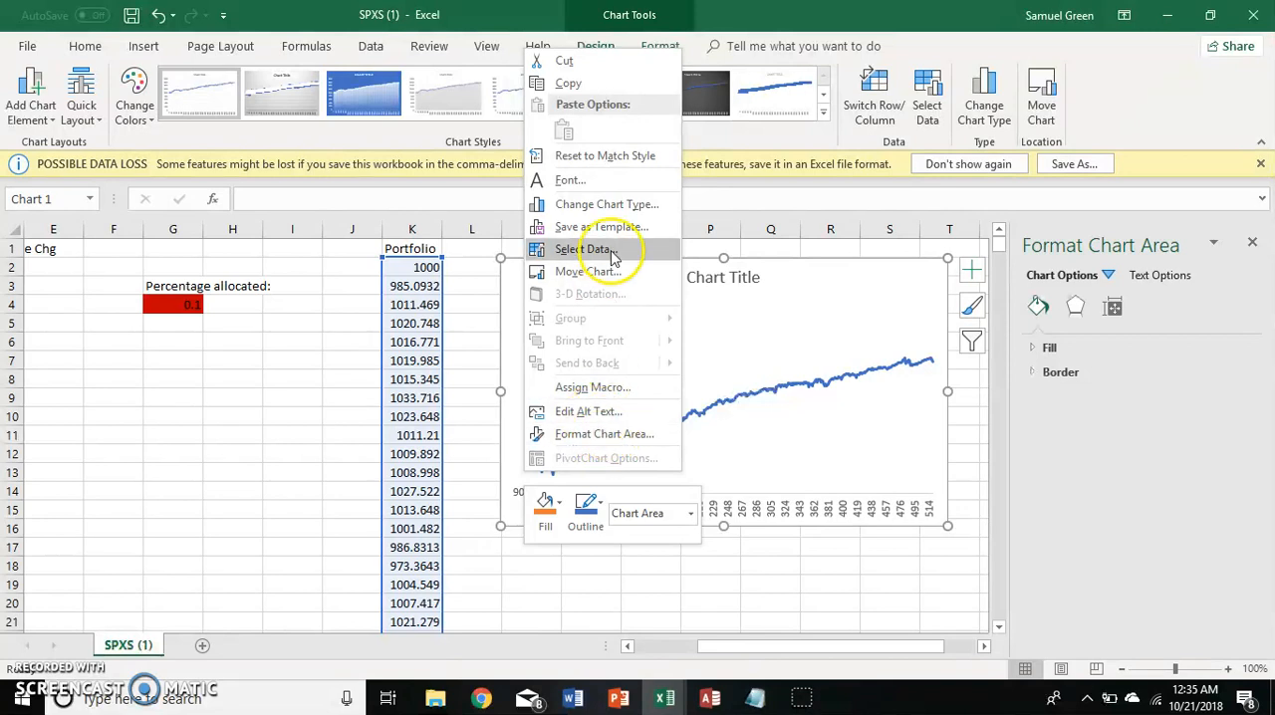
pyautogui.click(492, 345)
pyautogui.click(516, 489)
pyautogui.rightClick(524, 480)
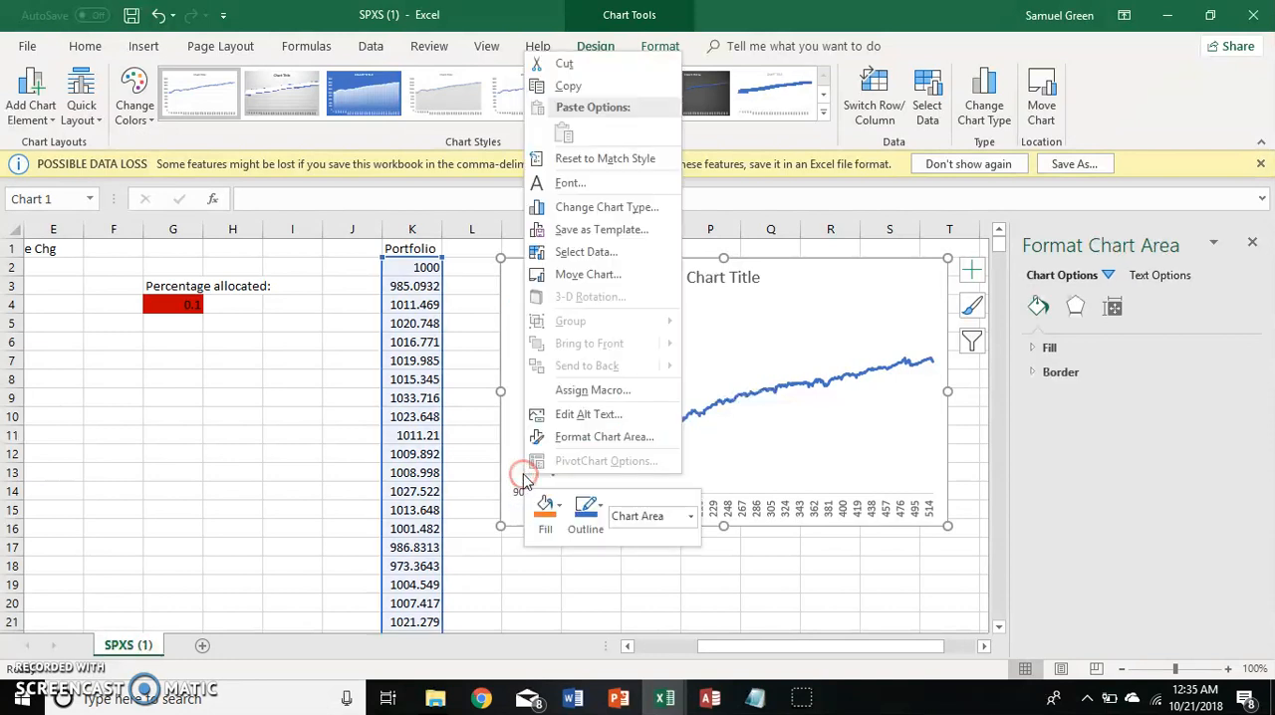
pyautogui.rightClick(520, 484)
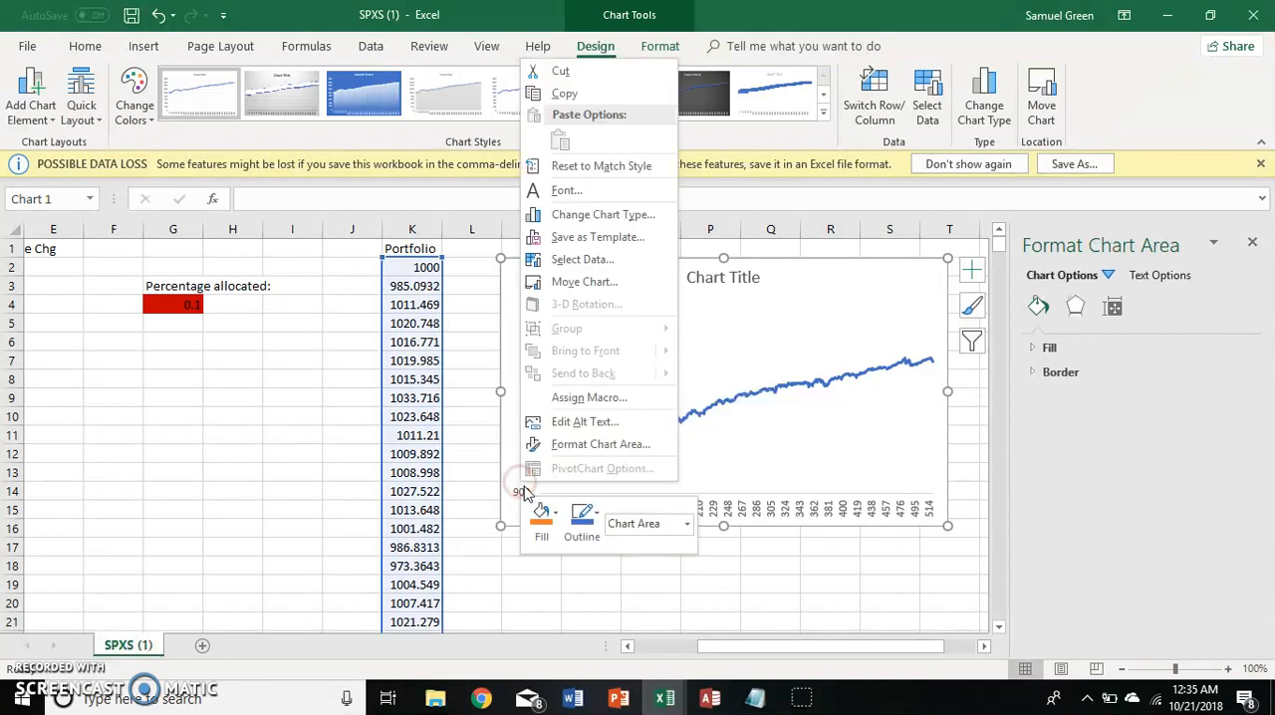
# Reset the maximum bound of the chart's vertical axis to automatic and turn off its logarithmic scale.
pyautogui.click(522, 498)
pyautogui.rightClick(522, 494)
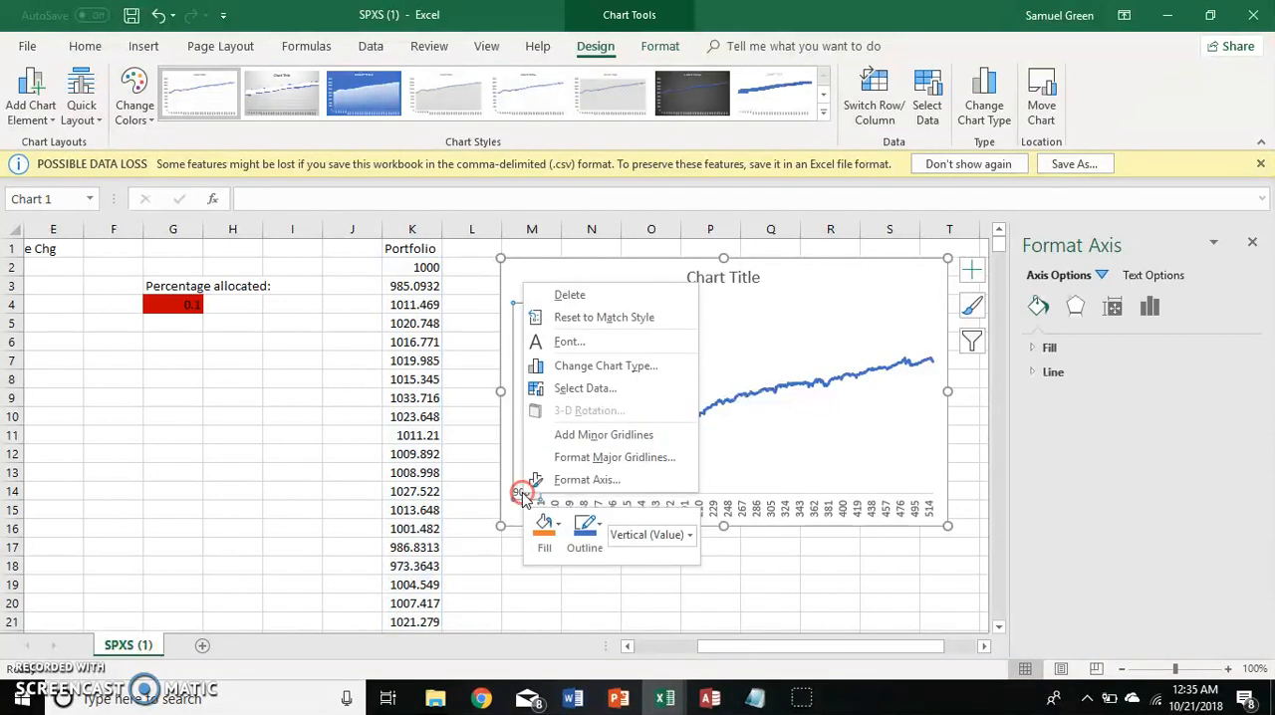
pyautogui.click(569, 480)
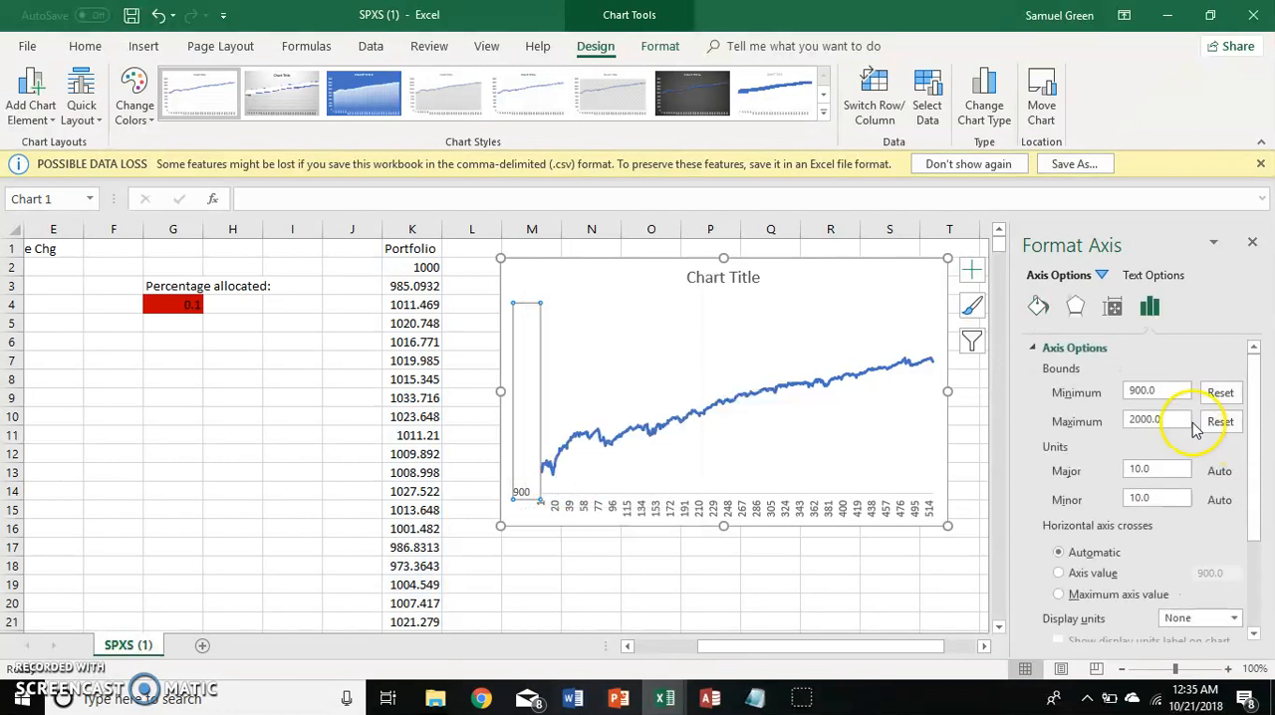
pyautogui.click(1217, 425)
pyautogui.click(1192, 419)
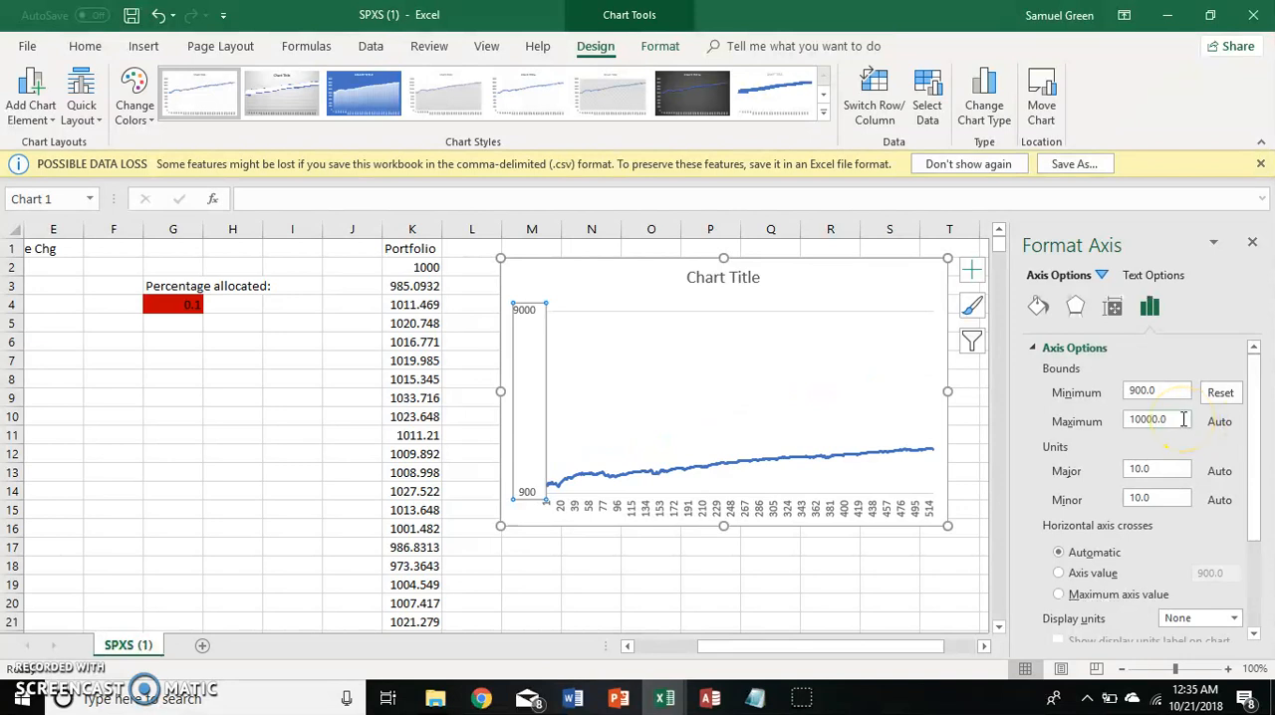
pyautogui.scroll(-3, 1092, 576)
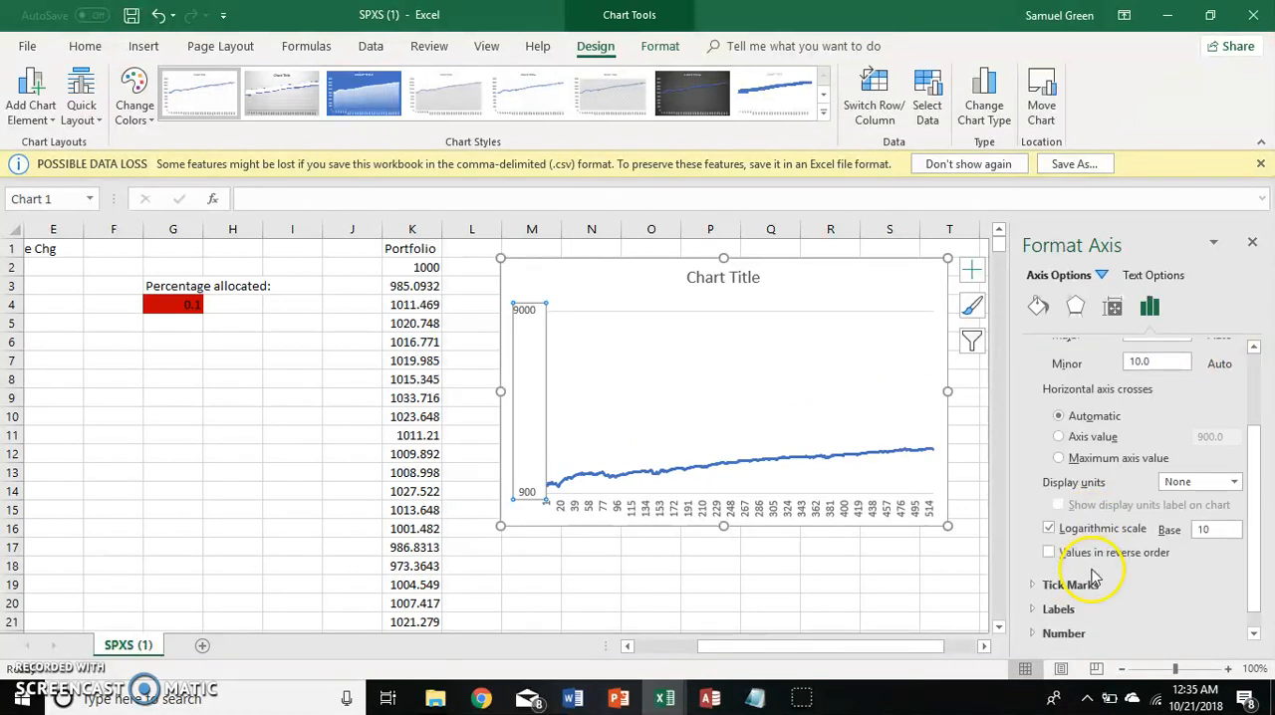
pyautogui.click(1051, 530)
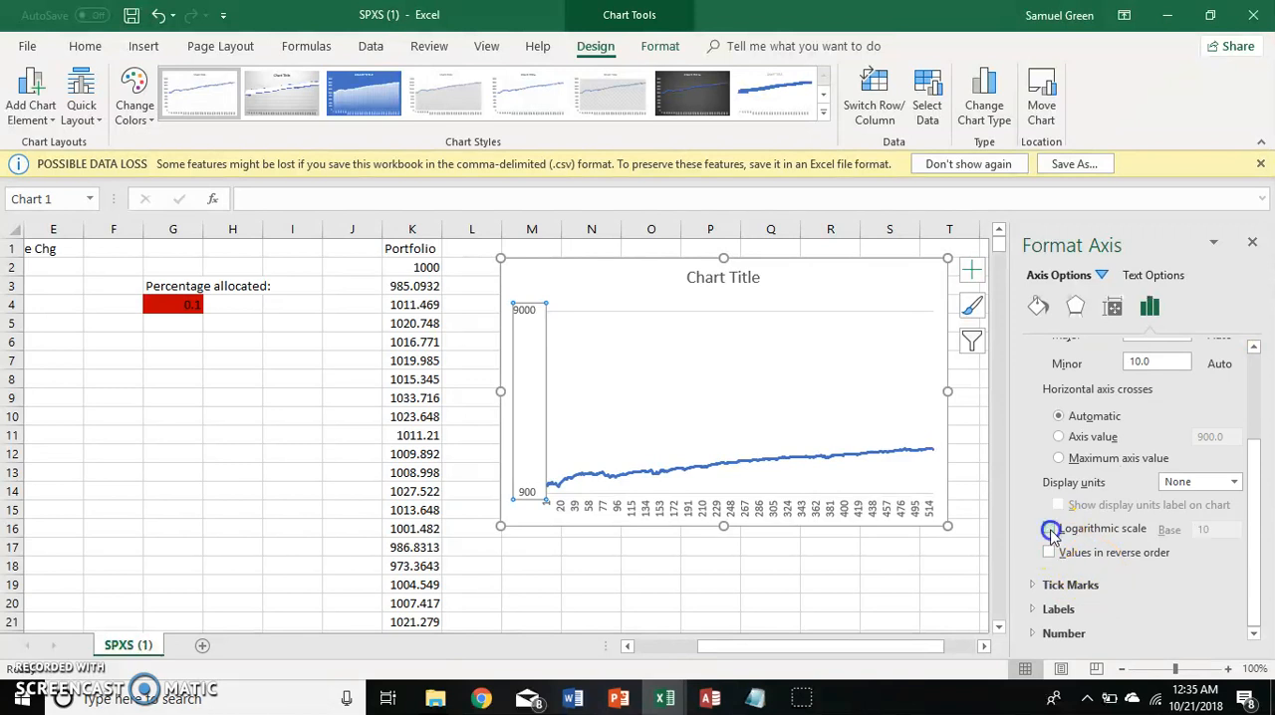
pyautogui.click(1252, 241)
# Try 0.2 and 0.3 as the percentage allocated in G4.
pyautogui.click(257, 415)
pyautogui.press('Left')
pyautogui.press('Up')
pyautogui.press('Up')
pyautogui.press('Up')
pyautogui.press('Up')
pyautogui.press('Up')
pyautogui.press('Up')
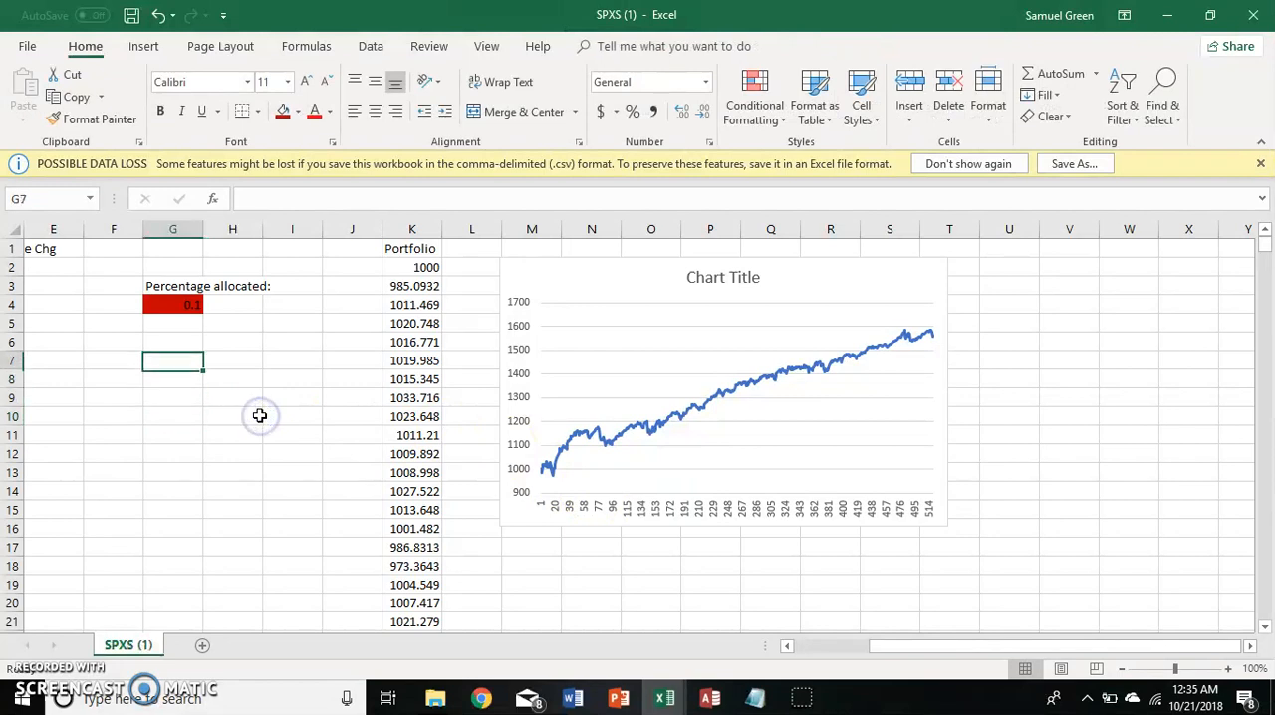
pyautogui.write('0.2')
pyautogui.press('Return')
pyautogui.press('Up')
pyautogui.write('0.3')
pyautogui.press('Return')
# Set the percentage allocated in G4 to 0.5.
pyautogui.press('Up')
pyautogui.write('0.5')
pyautogui.press('Return')
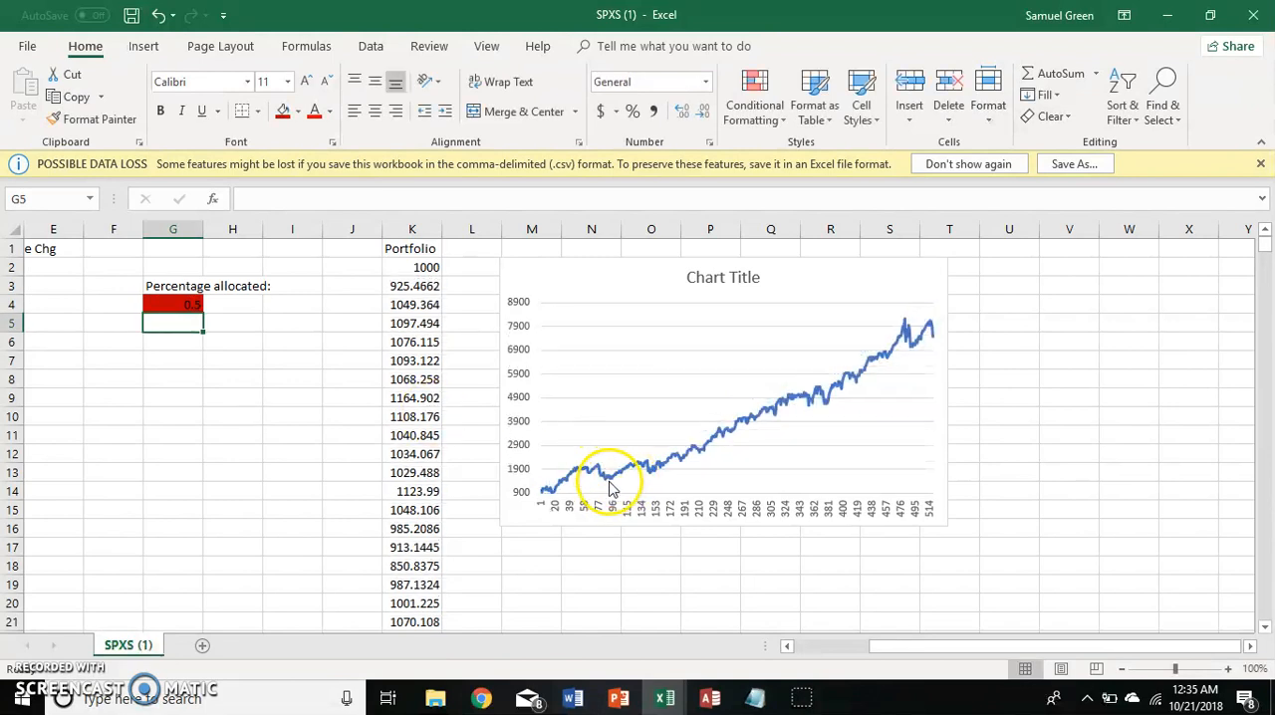
# Examine the portfolio chart's data points, the weekly SPXS price columns and the formula in the Portfolio column.
pyautogui.moveTo(614, 488)
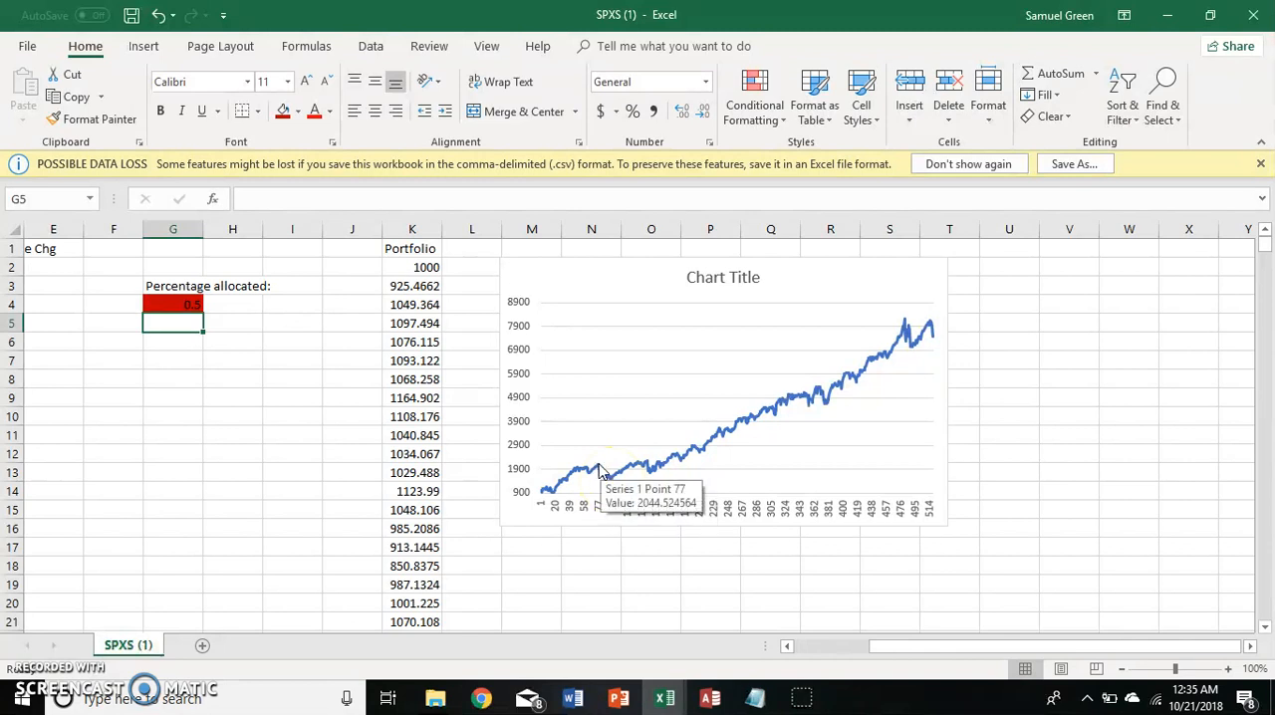
pyautogui.press('Up')
pyautogui.press('Up')
pyautogui.press('Right')
pyautogui.press('Down')
pyautogui.press('Left')
pyautogui.press('Left')
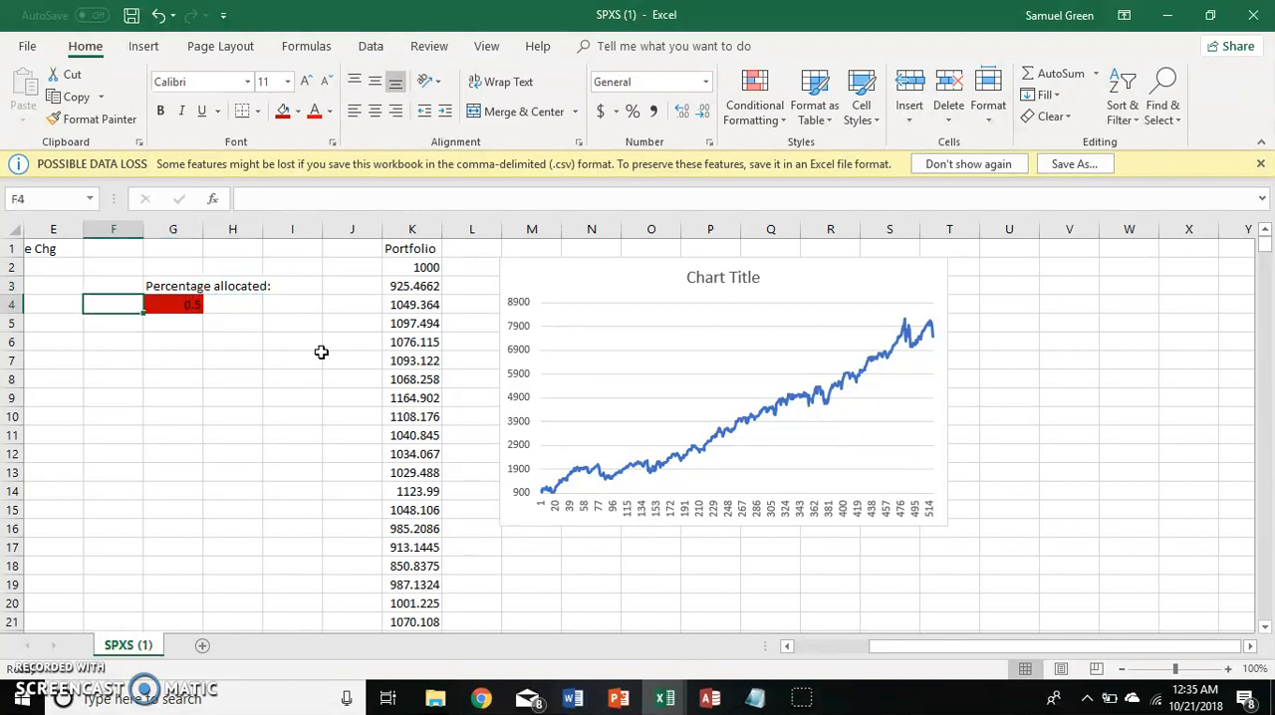
pyautogui.press('Left')
pyautogui.press('Left')
pyautogui.press('Left')
pyautogui.press('Left')
pyautogui.press('Left')
pyautogui.press('Right')
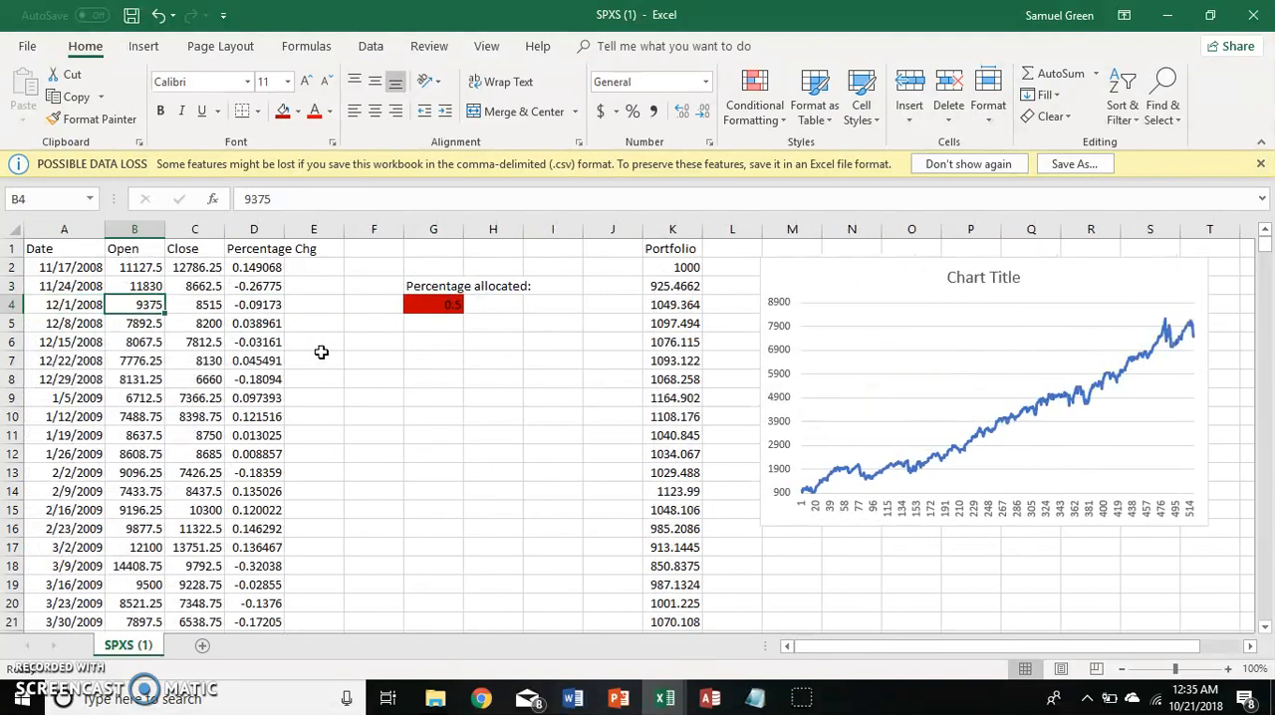
pyautogui.press('Right')
pyautogui.press('Right')
pyautogui.press('Right')
pyautogui.press('Right')
pyautogui.press('Right')
pyautogui.press('Right')
pyautogui.press('Right')
pyautogui.press('Left')
pyautogui.press('Left')
pyautogui.press('Left')
pyautogui.press('Up')
pyautogui.press('Down')
pyautogui.press('Up')
pyautogui.press('Down')
pyautogui.press('Right')
pyautogui.press('Up')
pyautogui.press('Left')
pyautogui.press('Right')
pyautogui.press('Right')
pyautogui.press('Right')
pyautogui.press('Right')
pyautogui.press('Right')
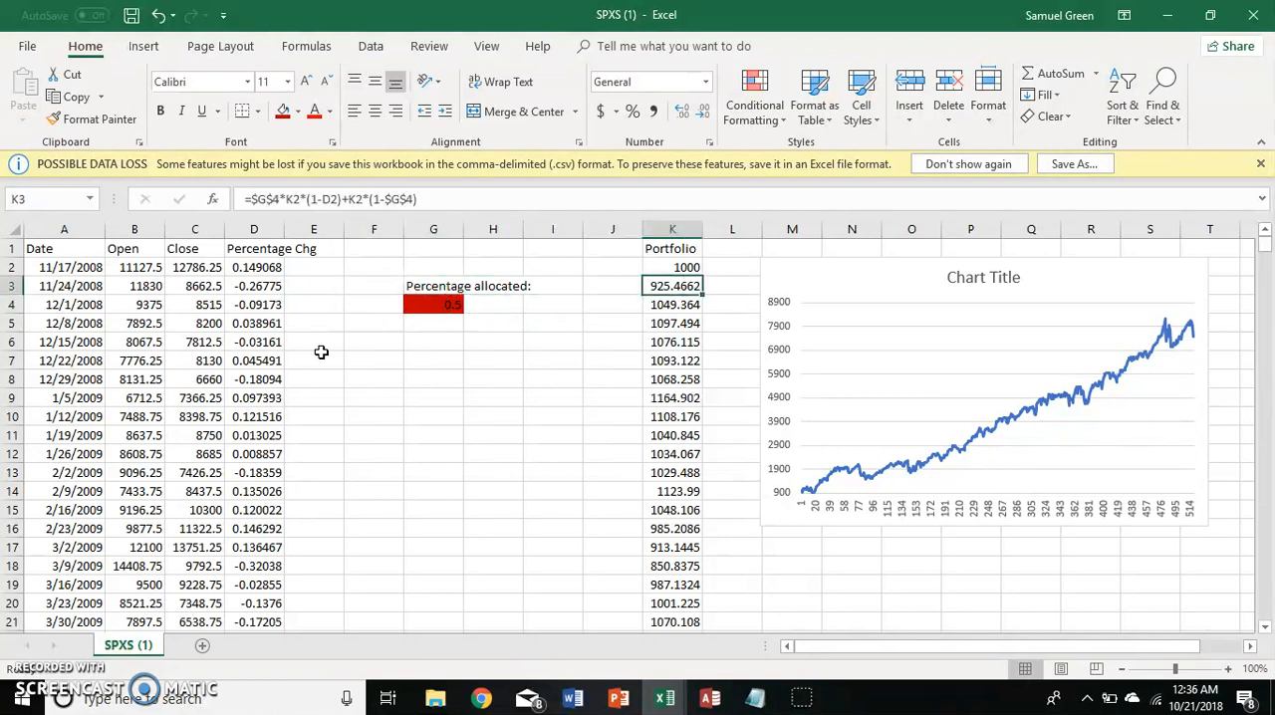
pyautogui.press('Up')
pyautogui.press('Left')
pyautogui.press('Left')
pyautogui.press('Left')
pyautogui.press('Down')
pyautogui.press('Right')
pyautogui.press('Right')
# Enter the label "Max DD:" in cell G6, below the percentage allocated.
pyautogui.press('Right')
pyautogui.press('Right')
pyautogui.press('Up')
pyautogui.press('Right')
pyautogui.press('Right')
pyautogui.press('Right')
pyautogui.press('Right')
pyautogui.press('Right')
pyautogui.press('Right')
pyautogui.press('Right')
pyautogui.press('Right')
pyautogui.press('Right')
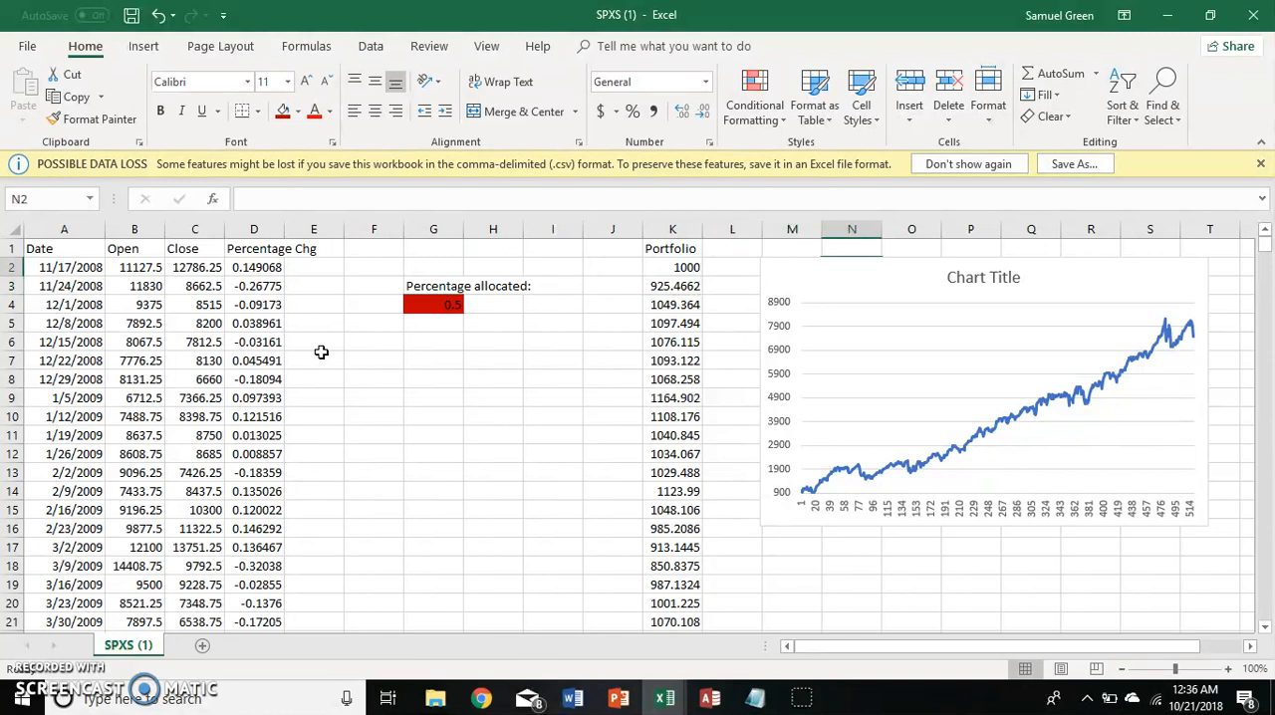
pyautogui.press('Left')
pyautogui.press('Left')
pyautogui.press('Left')
pyautogui.press('Left')
pyautogui.press('Left')
pyautogui.press('Left')
pyautogui.press('Left')
pyautogui.press('Left')
pyautogui.press('Left')
pyautogui.press('Left')
pyautogui.press('Left')
pyautogui.press('Left')
pyautogui.press('Left')
pyautogui.press('Left')
pyautogui.press('Left')
pyautogui.press('Left')
pyautogui.press('Left')
pyautogui.press('Left')
pyautogui.press('Left')
pyautogui.press('Right')
pyautogui.press('Right')
pyautogui.press('Right')
pyautogui.press('Right')
pyautogui.press('Down')
pyautogui.press('Down')
pyautogui.press('Down')
pyautogui.press('Down')
pyautogui.press('Right')
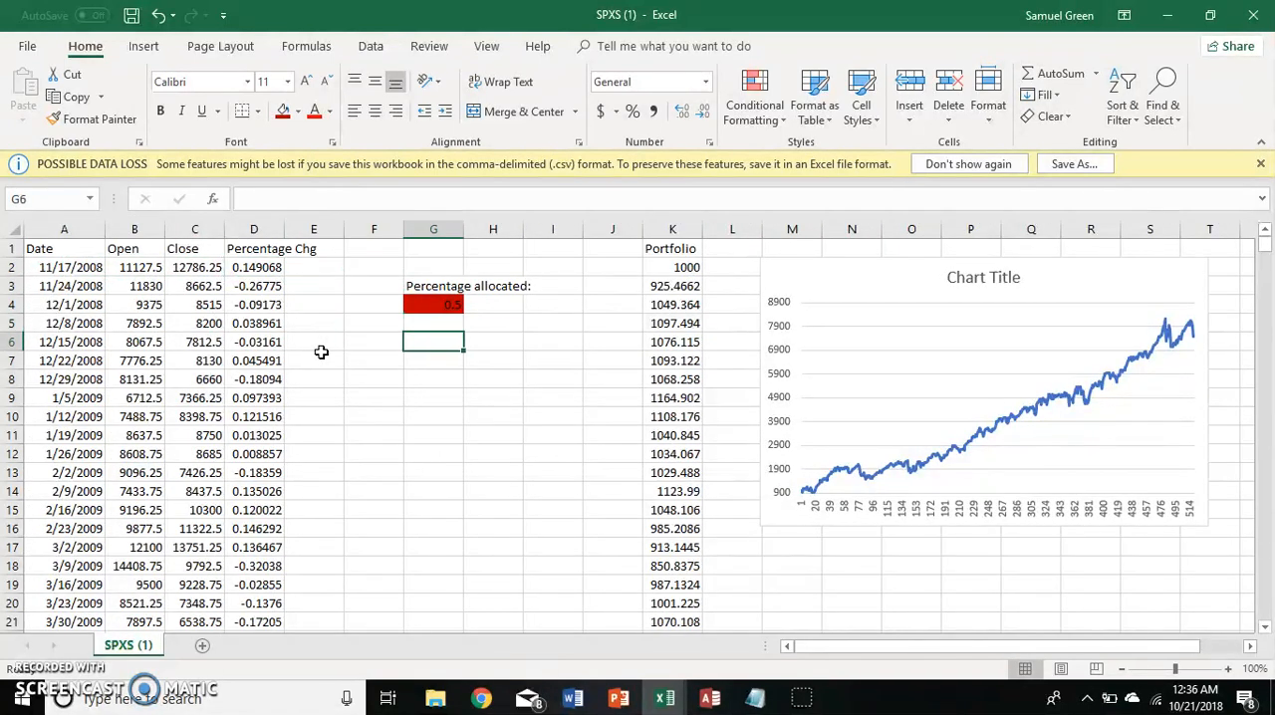
pyautogui.write('Max DD')
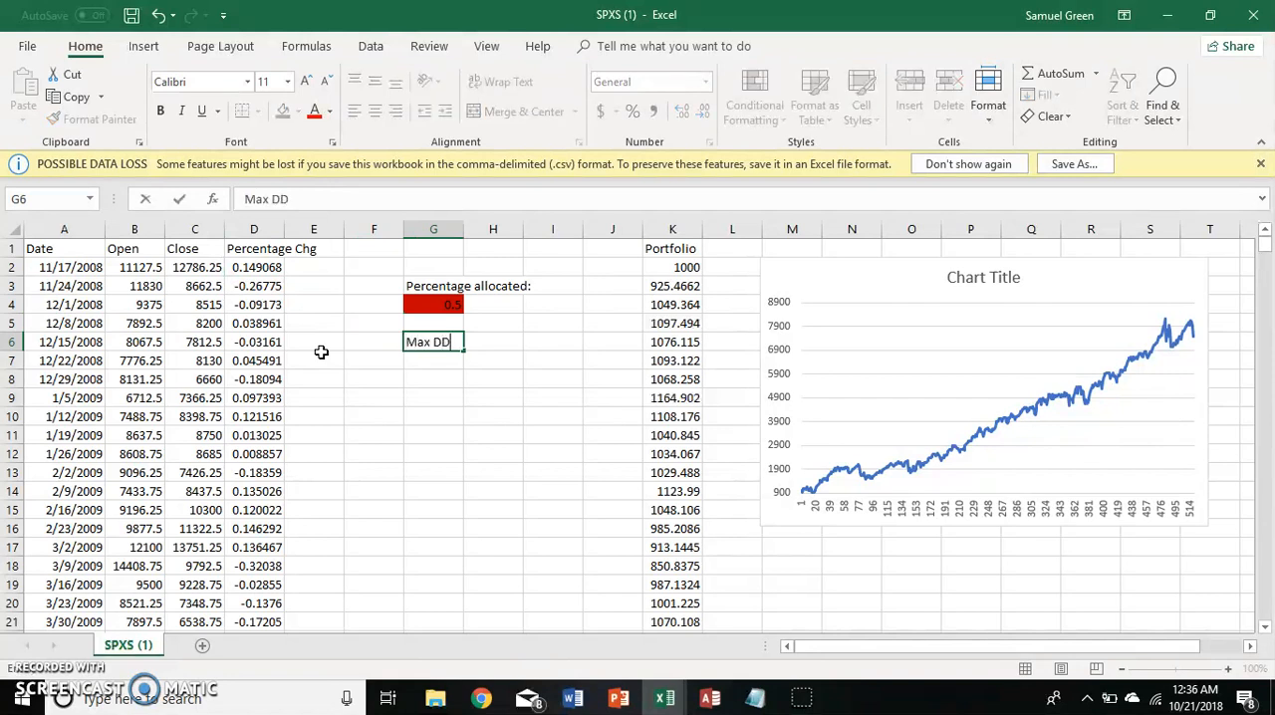
pyautogui.press('Return')
pyautogui.press('Return')
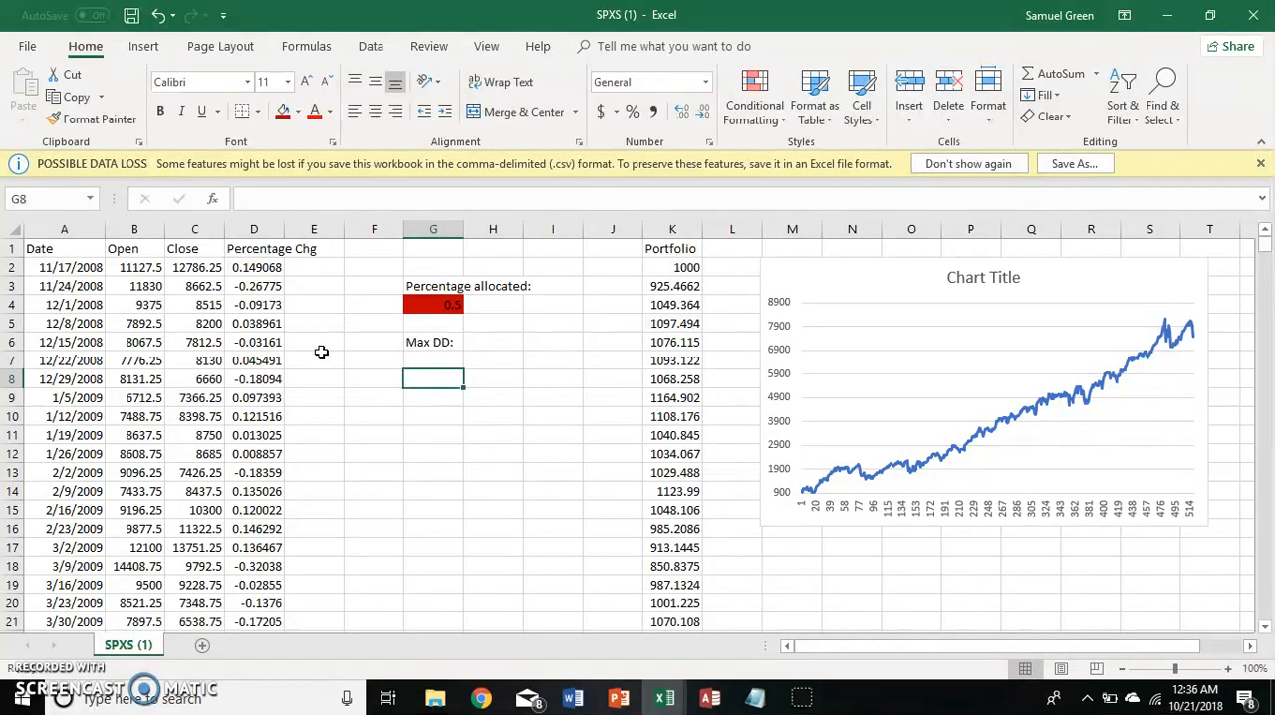
# Enter the label "Yrl % Return:" in cell G8.
pyautogui.write('Ma')
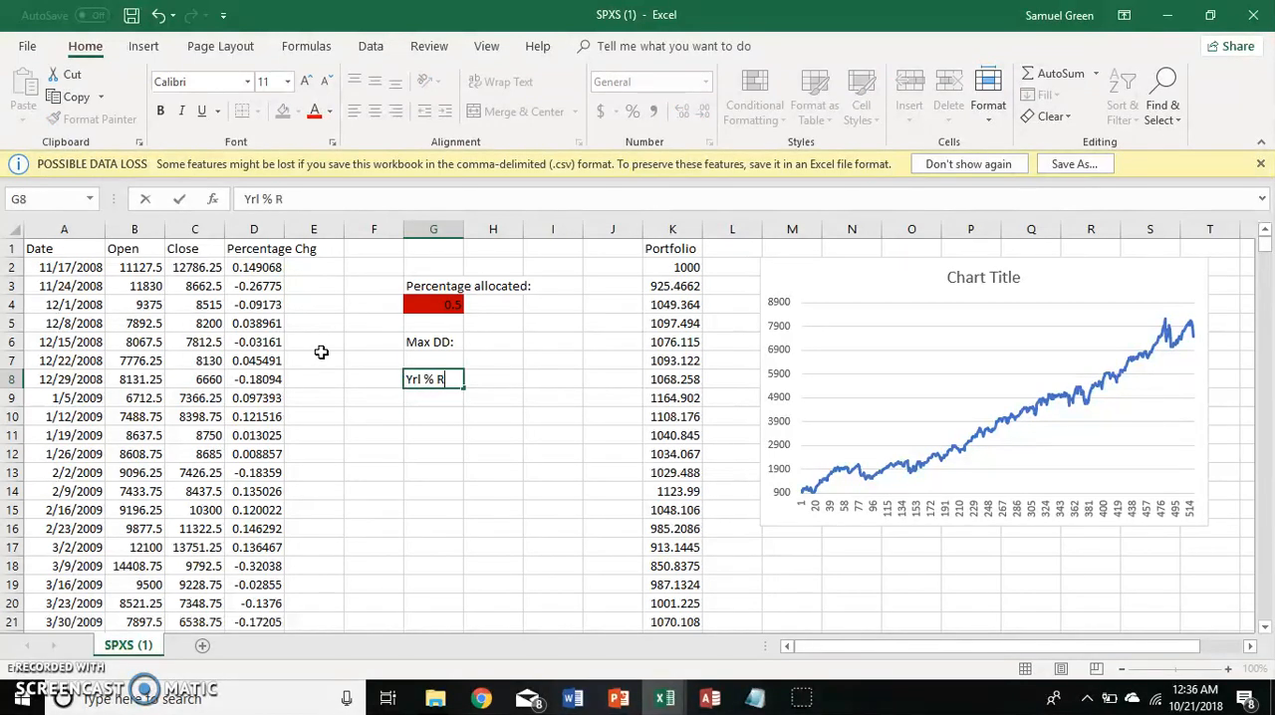
pyautogui.press('Return')
pyautogui.write('\\')
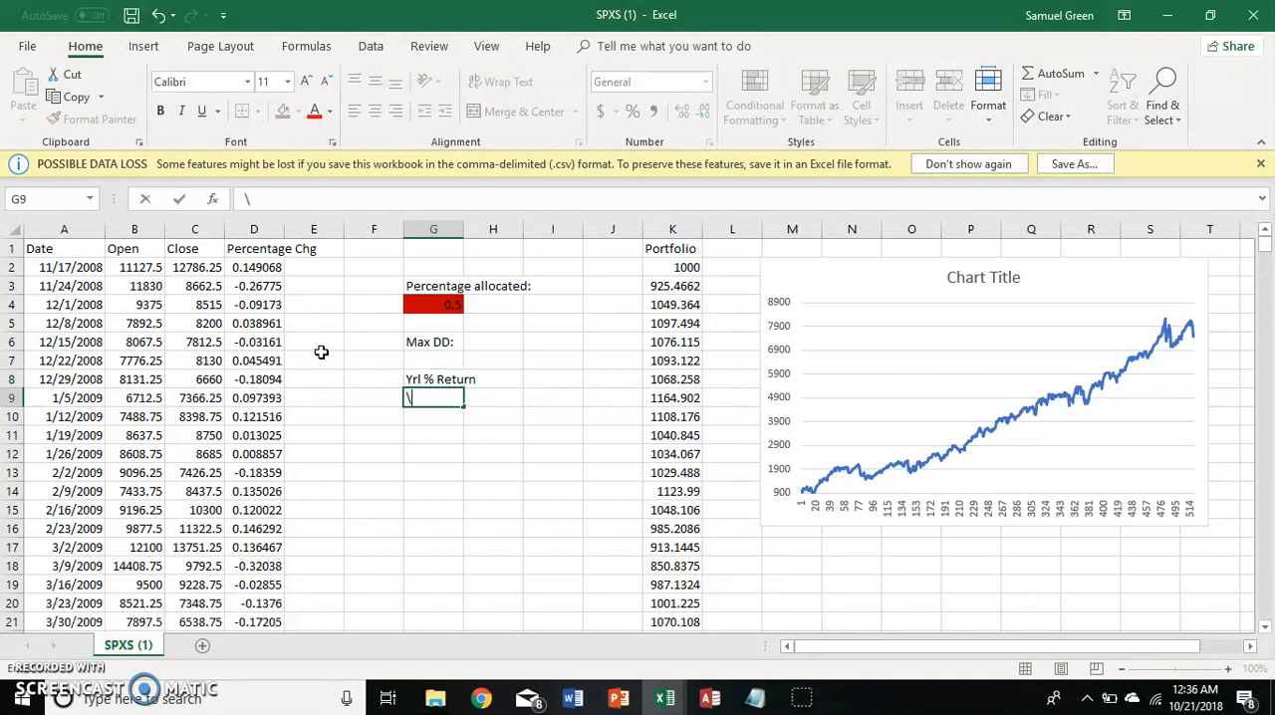
pyautogui.press('Return')
pyautogui.press('Up')
pyautogui.press('Up')
pyautogui.press('Right')
pyautogui.press('Left')
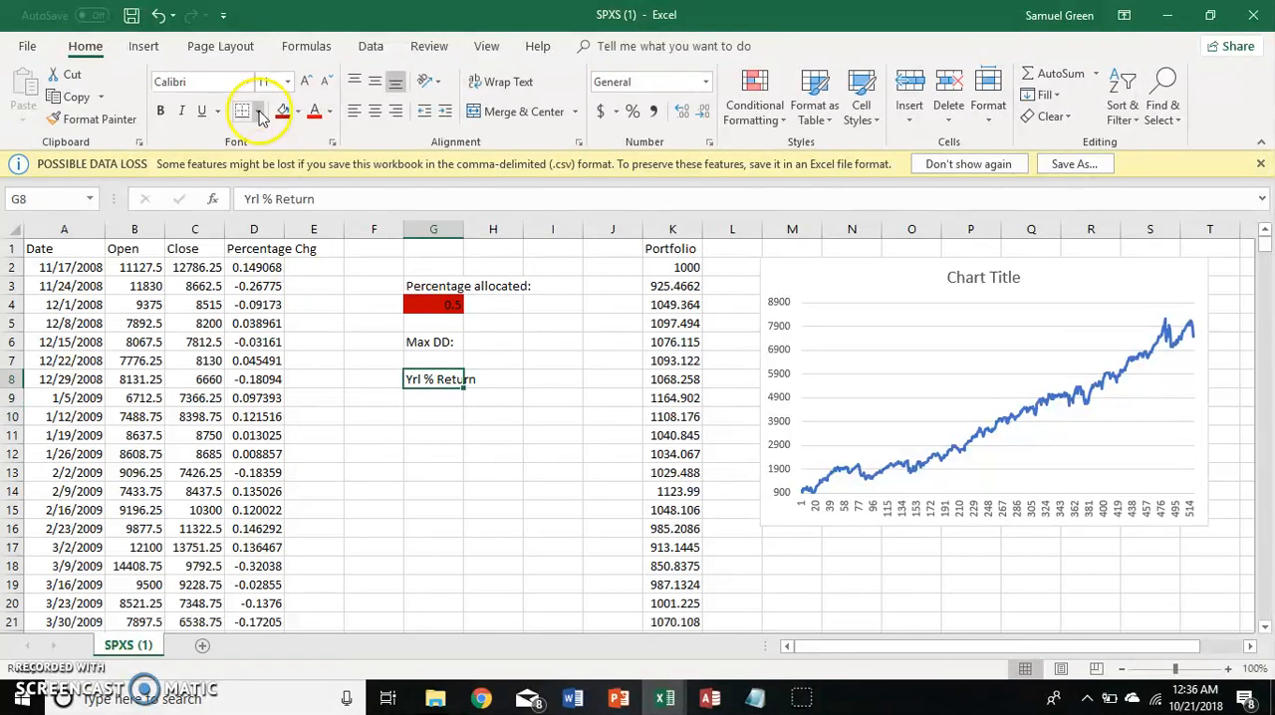
pyautogui.click(334, 197)
pyautogui.write(':')
pyautogui.press('Return')
# Enter the formula =MAX(K$2:K3)-K3 in cell J3, beside the second Portfolio value.
pyautogui.press('Up')
pyautogui.press('Up')
pyautogui.press('Up')
pyautogui.press('Up')
pyautogui.press('Up')
pyautogui.press('Up')
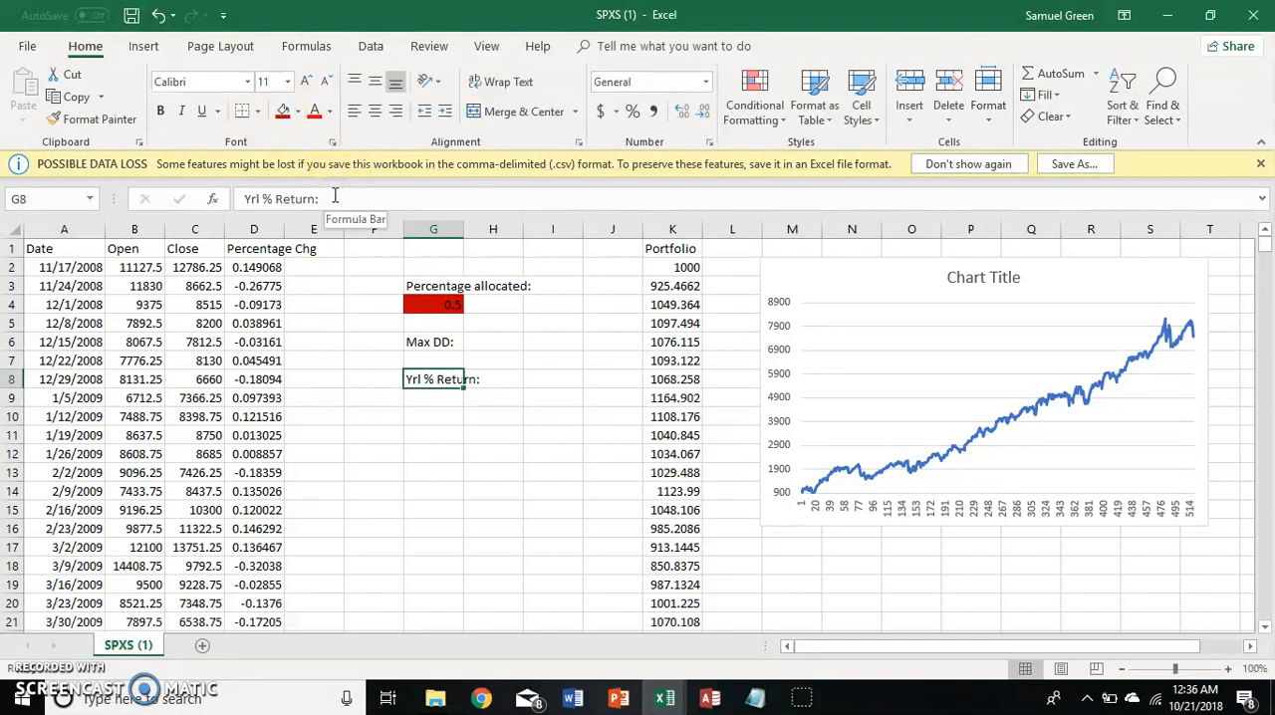
pyautogui.press('Right')
pyautogui.press('Right')
pyautogui.press('Right')
pyautogui.press('Right')
pyautogui.press('Up')
pyautogui.press('Left')
pyautogui.press('Down')
pyautogui.press('Right')
pyautogui.press('Left')
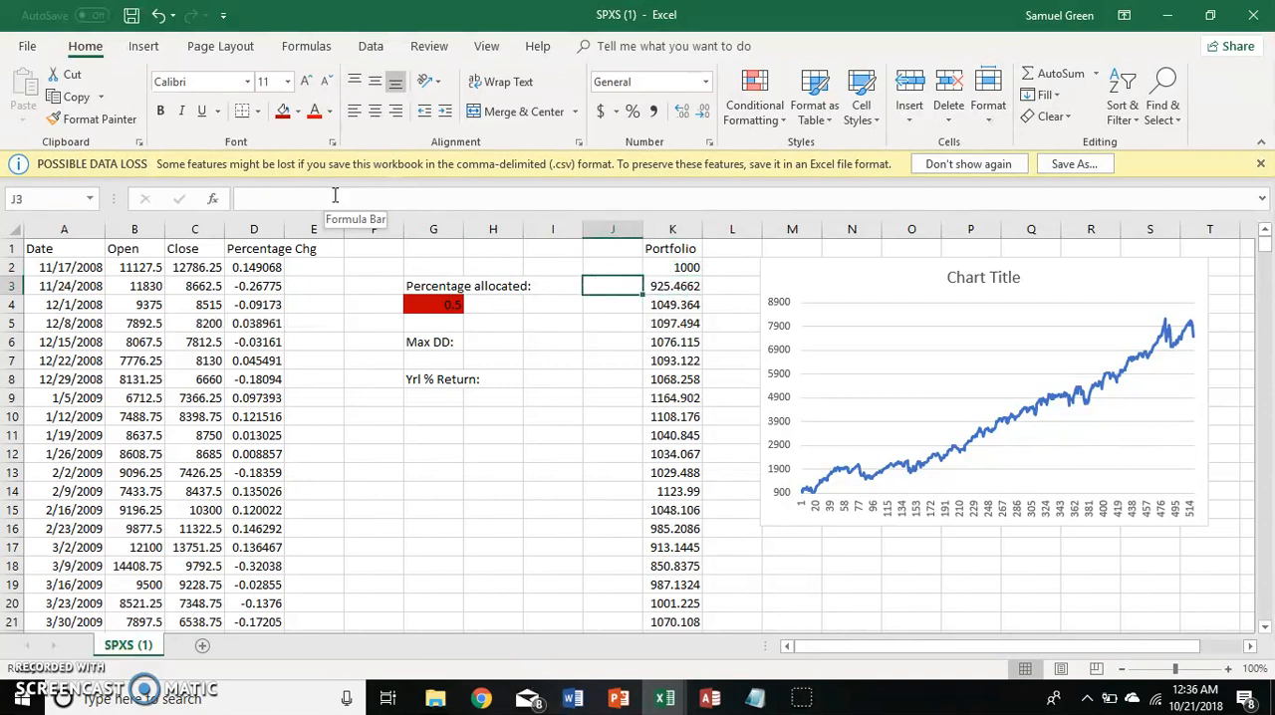
pyautogui.write('=')
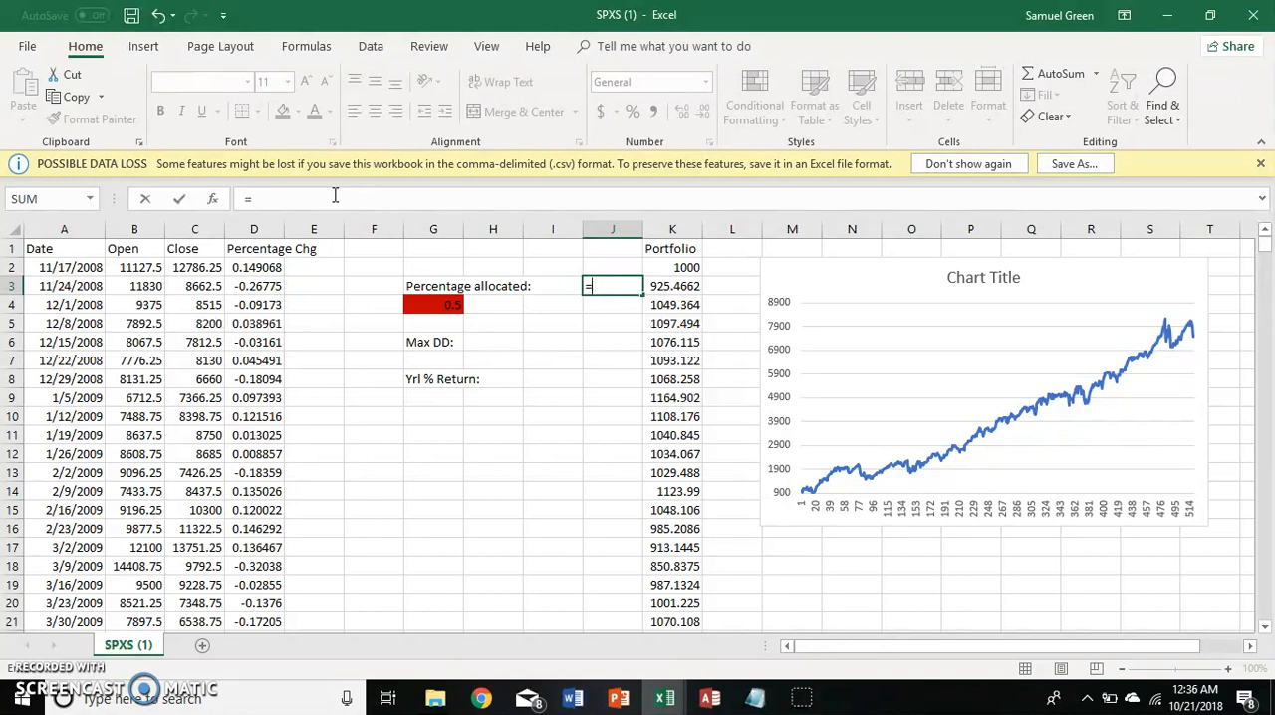
pyautogui.write('MAX(')
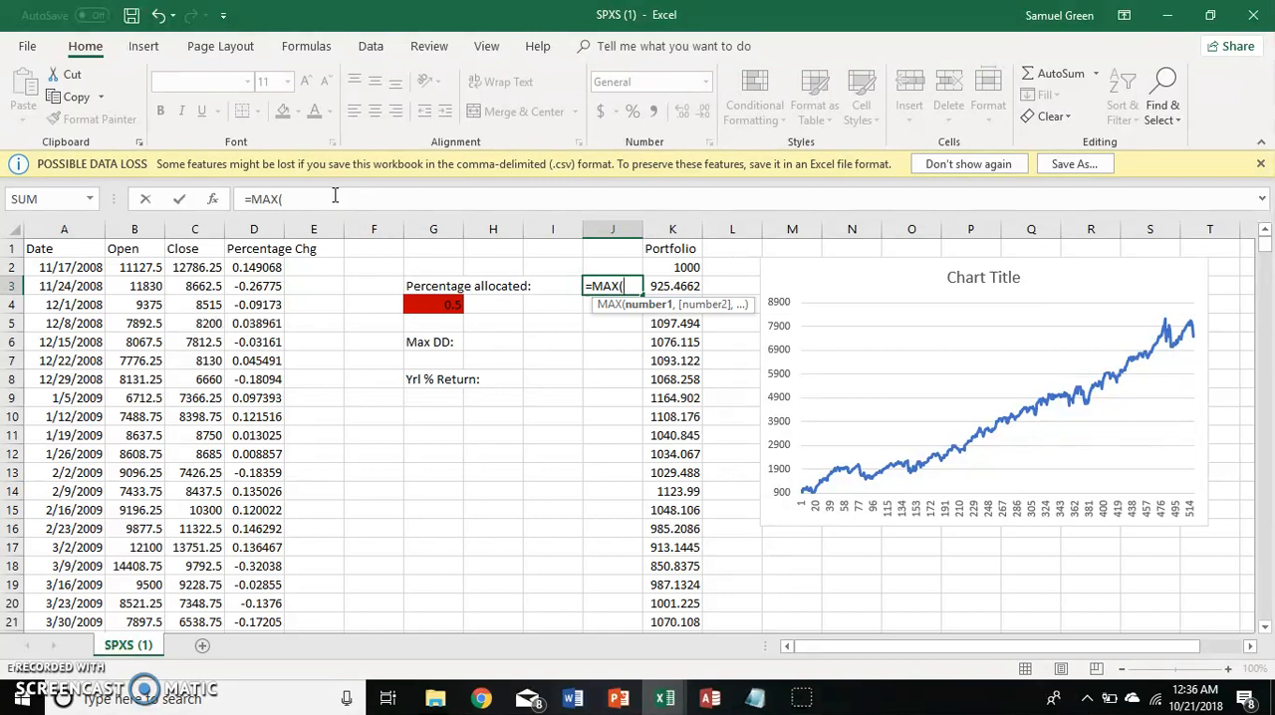
pyautogui.write('K2')
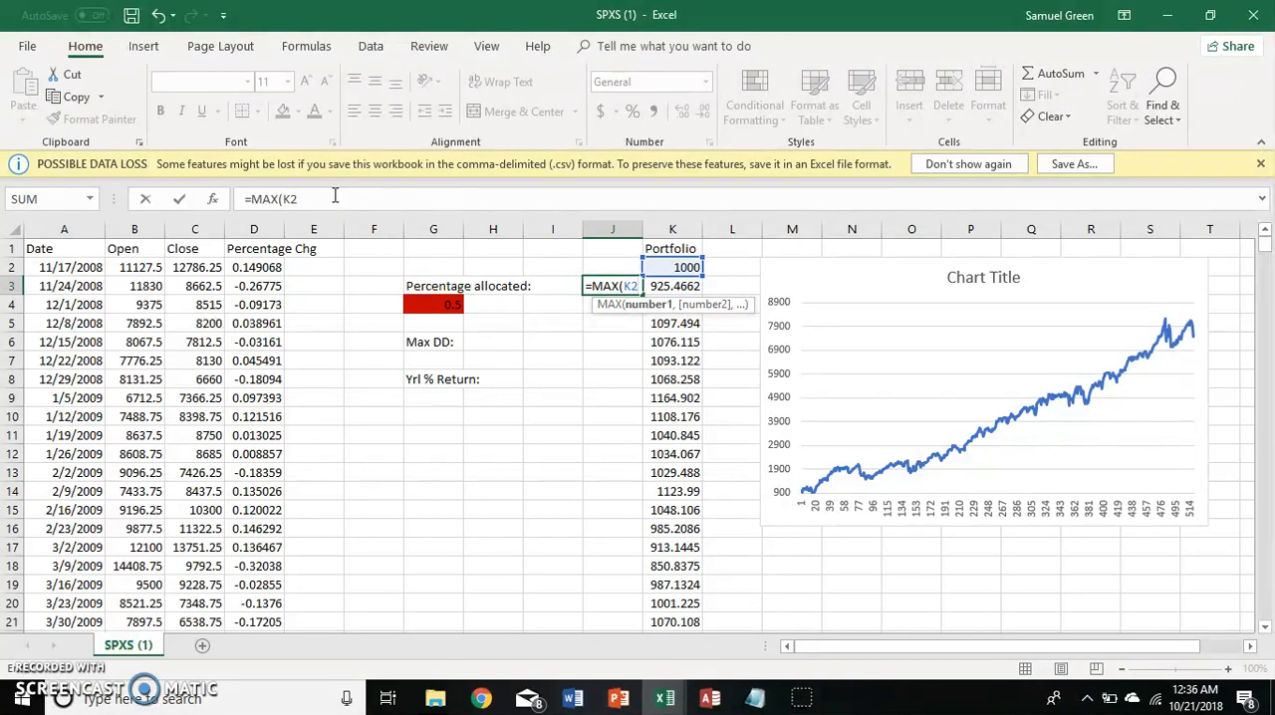
pyautogui.press('BackSpace')
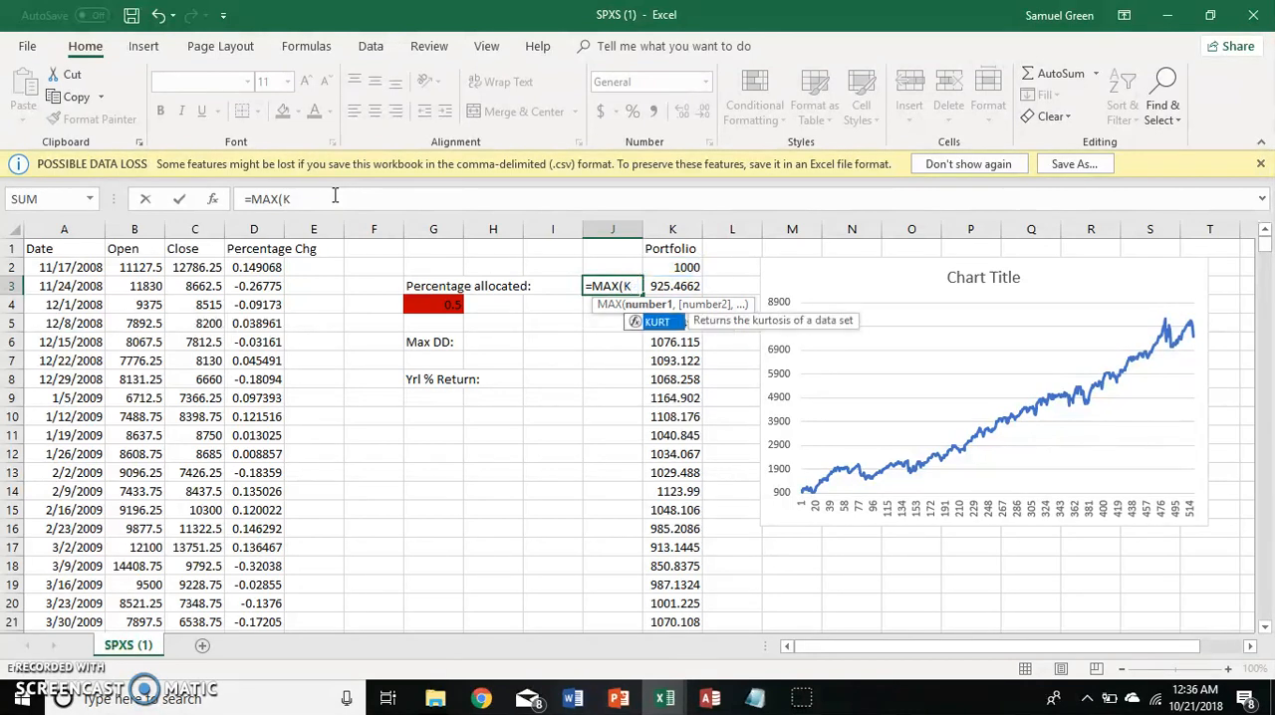
pyautogui.write('$2')
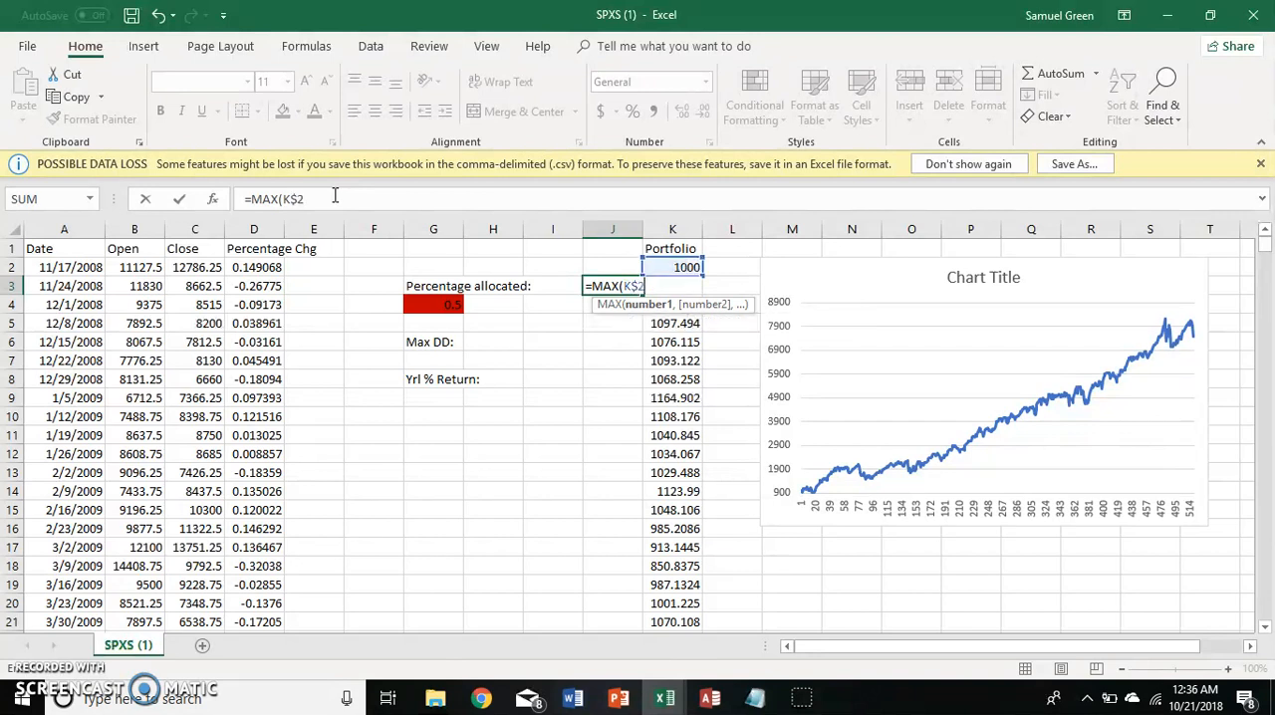
pyautogui.write(':K3)-K3')
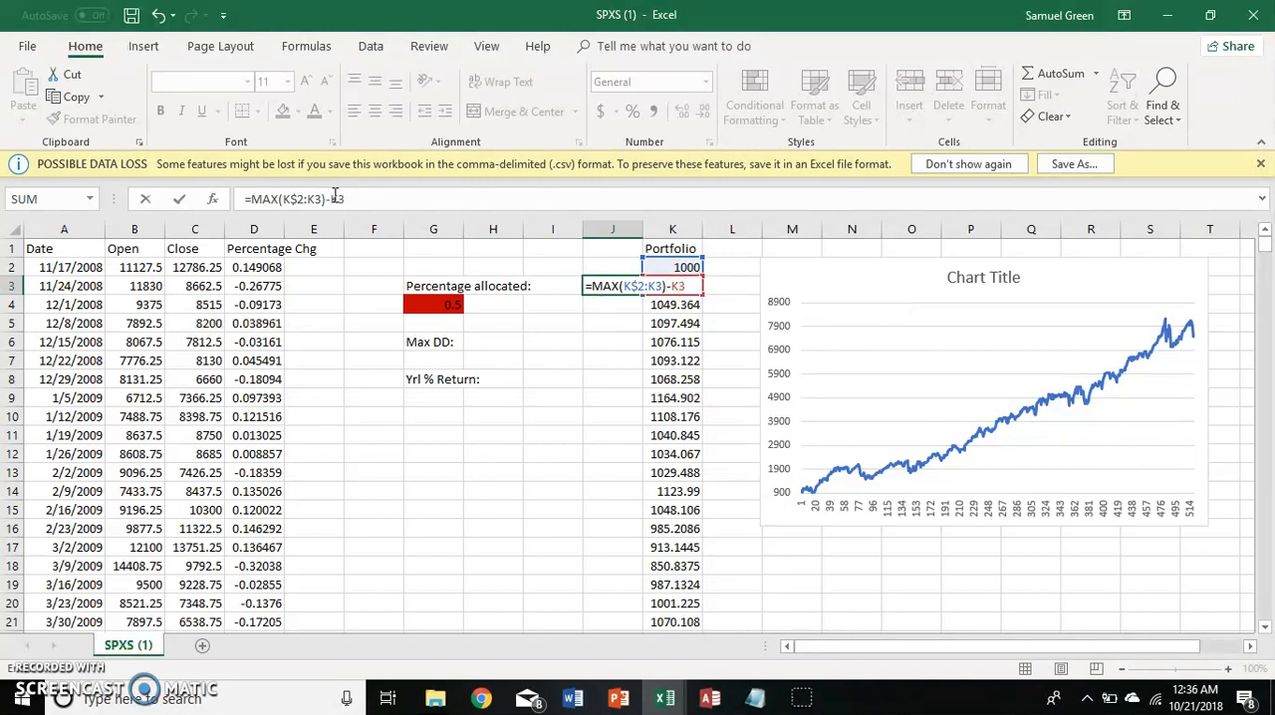
pyautogui.hotkey('ctrl', 'Return')
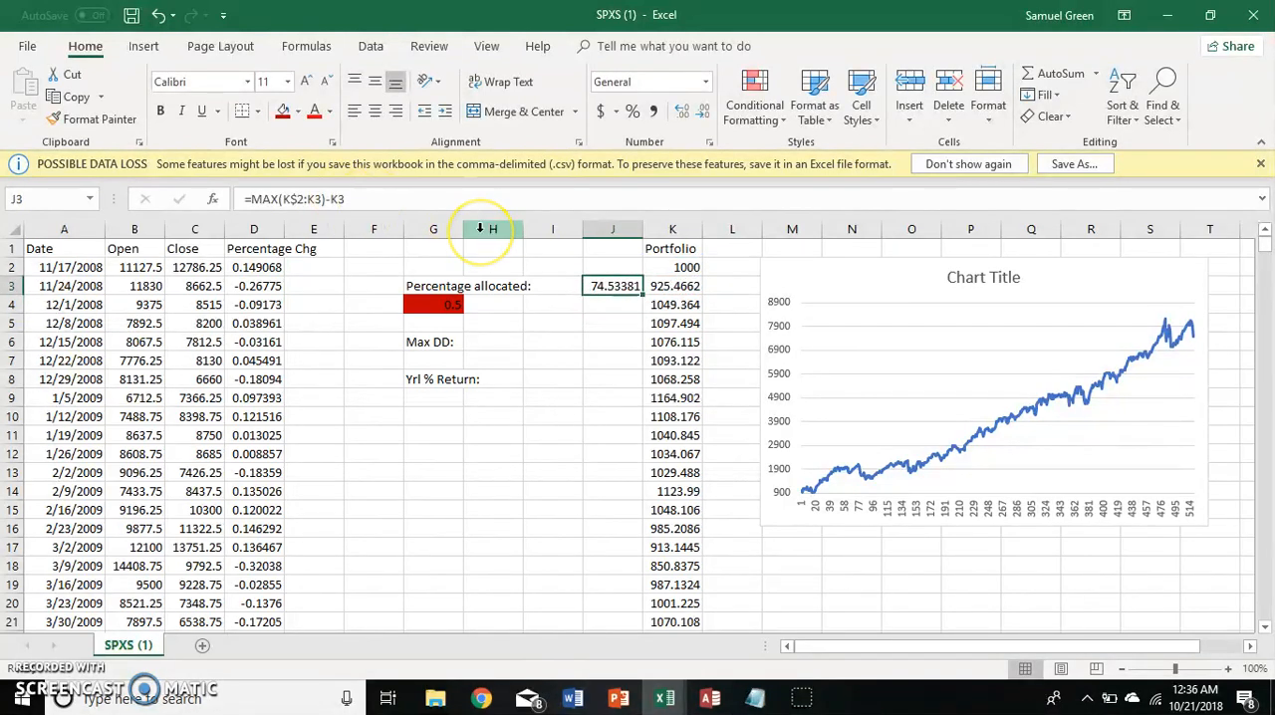
# Rewrite the formula in J3 as the percentage drawdown =1-K3/MAX(K$2:K3).
pyautogui.click(388, 209)
pyautogui.press('BackSpace')
pyautogui.press('BackSpace')
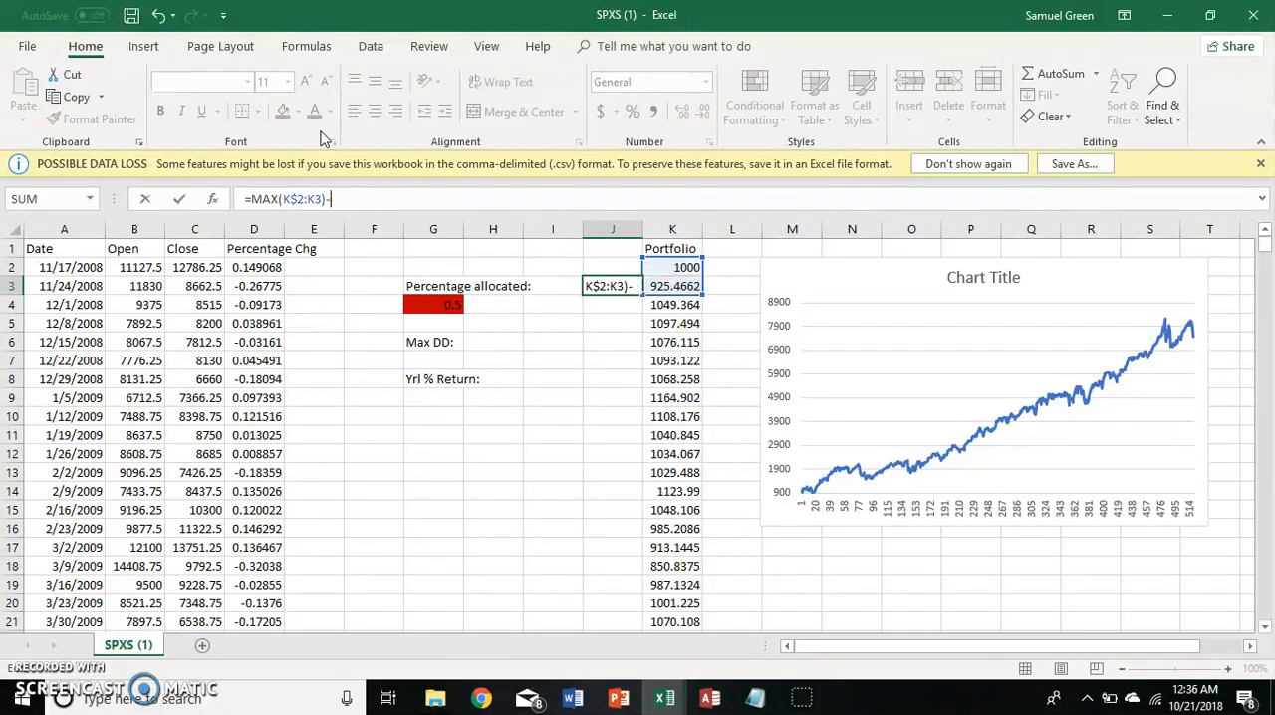
pyautogui.click(249, 201)
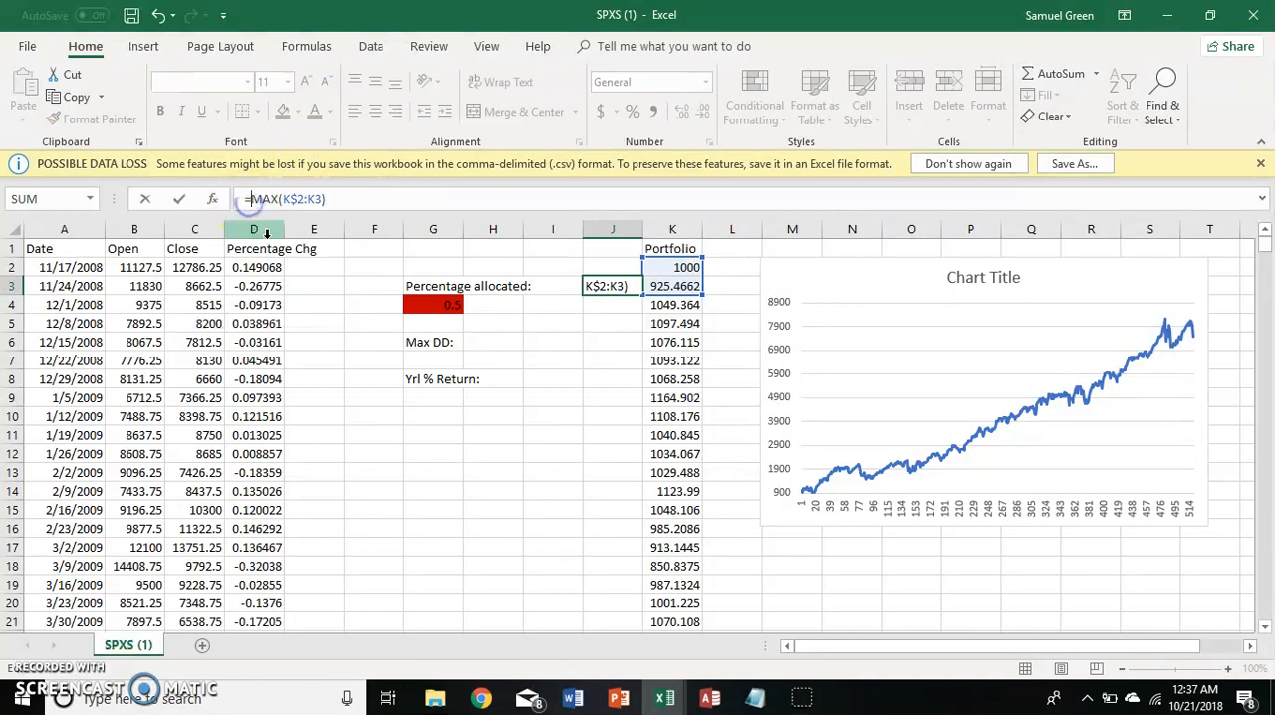
pyautogui.write('K3/')
pyautogui.press('Return')
pyautogui.press('Up')
pyautogui.click(250, 199)
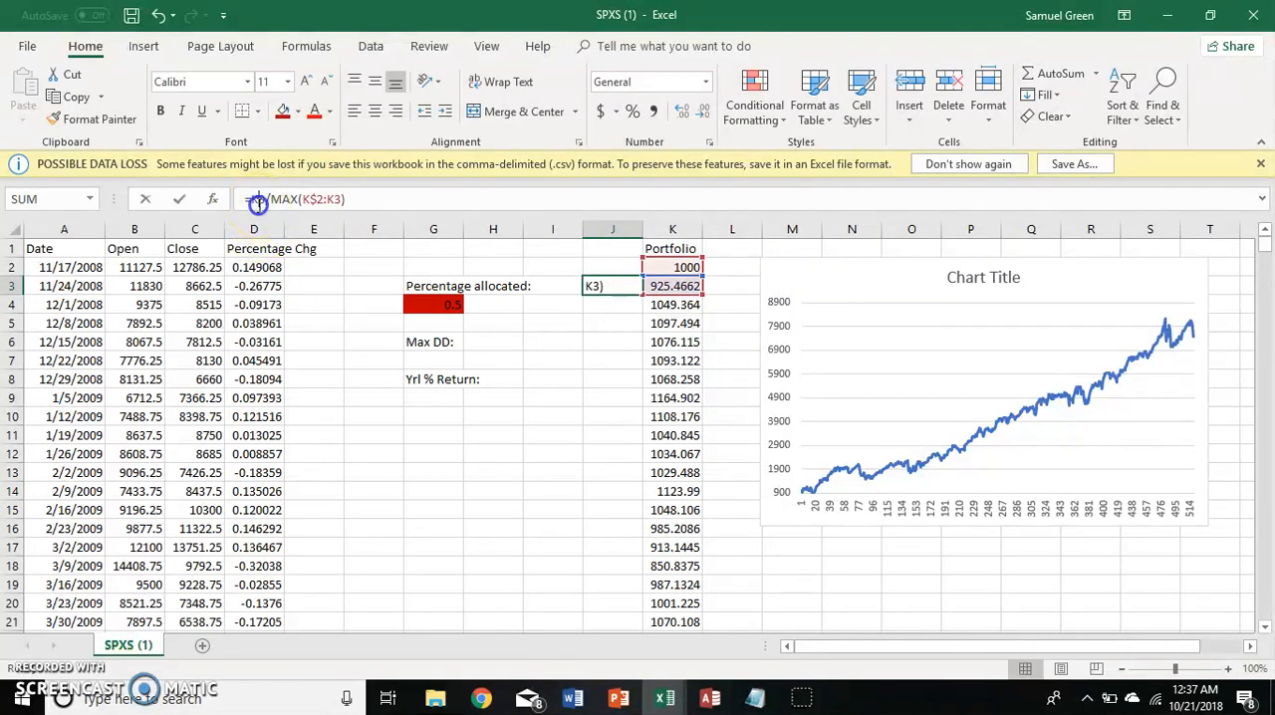
pyautogui.write('1-')
pyautogui.press('Return')
pyautogui.press('Up')
# Copy the drawdown formula from J3 down column J to the last data row, 520.
pyautogui.hotkey('ctrl', 'c')
pyautogui.press('Right')
pyautogui.hotkey('ctrl', 'Down')
pyautogui.press('Left')
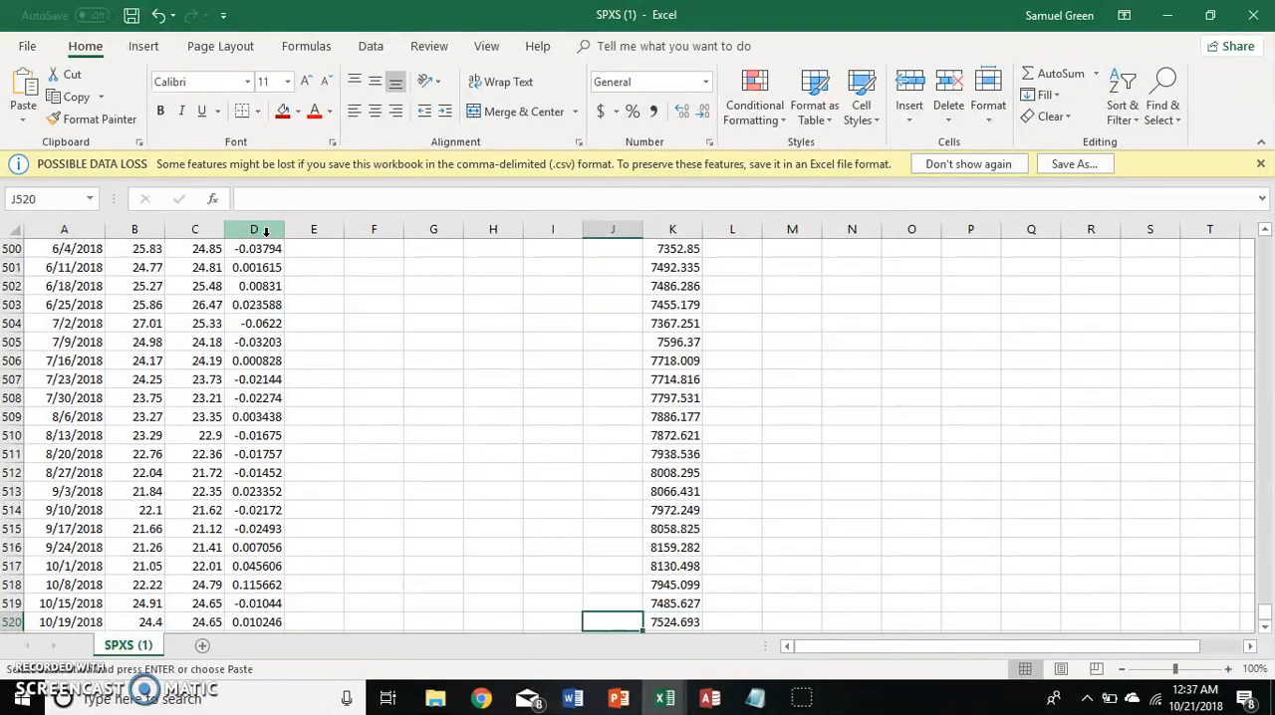
pyautogui.hotkey('ctrl', 'shift', 'Up')
pyautogui.hotkey('ctrl', 'v')
pyautogui.press('Down')
pyautogui.press('Right')
pyautogui.hotkey('ctrl', 'Up')
pyautogui.hotkey('ctrl', 'Up')
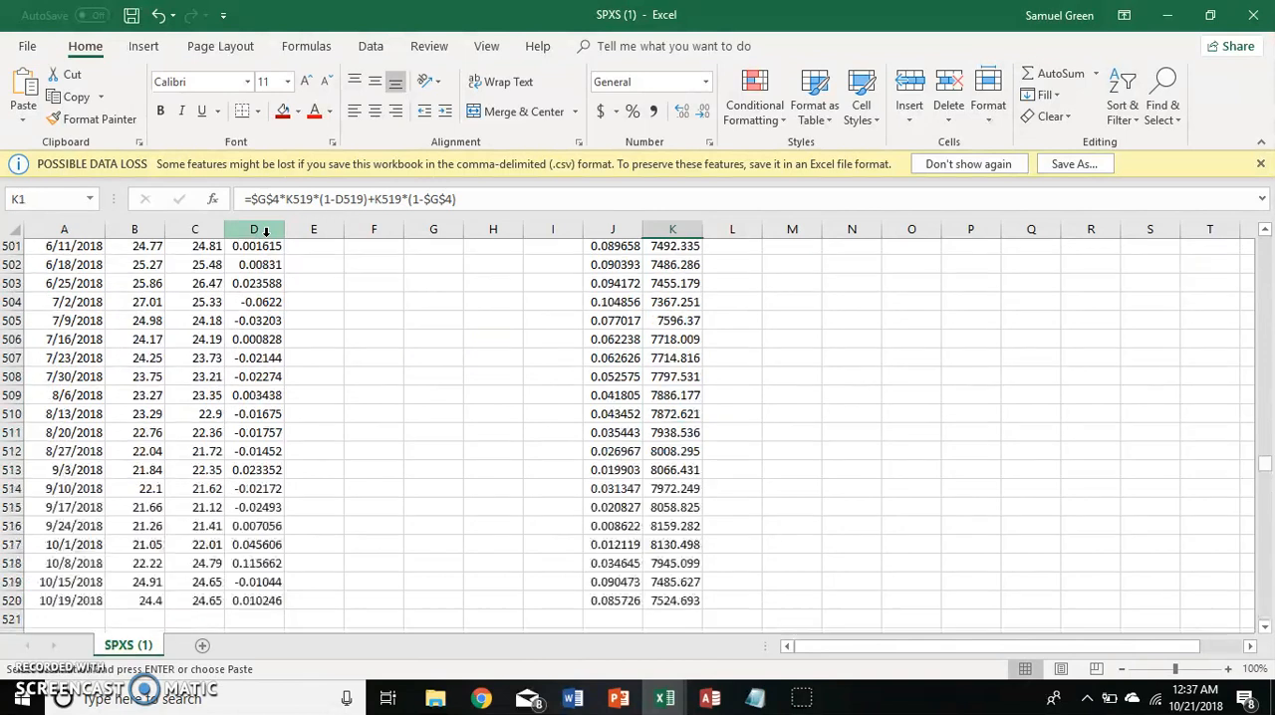
# Calculate the maximum drawdown in G7, under the Max DD label, with =MAX(J3:J520).
pyautogui.press('Left')
pyautogui.press('Down')
pyautogui.press('Down')
pyautogui.press('Down')
pyautogui.press('Down')
pyautogui.press('Down')
pyautogui.press('Left')
pyautogui.press('Left')
pyautogui.press('Left')
pyautogui.press('Down')
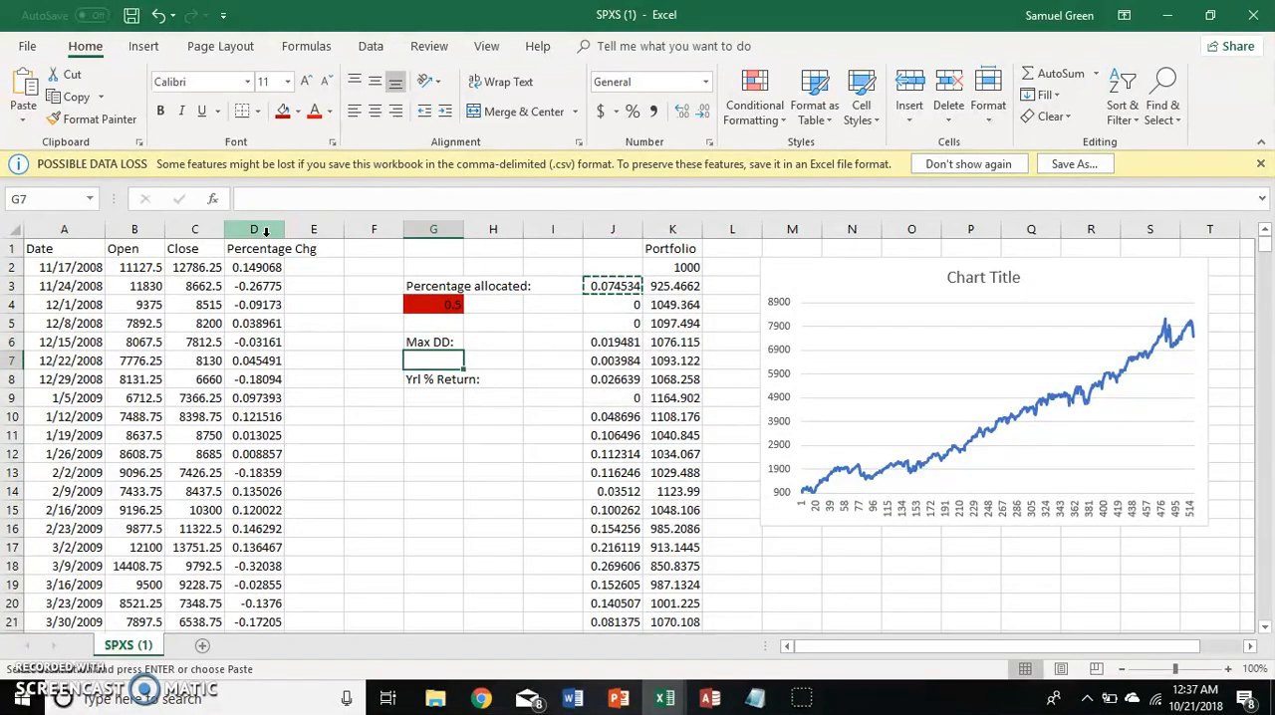
pyautogui.write('=MAX(')
pyautogui.press('Right')
pyautogui.press('Right')
pyautogui.press('Right')
pyautogui.press('Up')
pyautogui.press('Up')
pyautogui.press('Up')
pyautogui.press('Up')
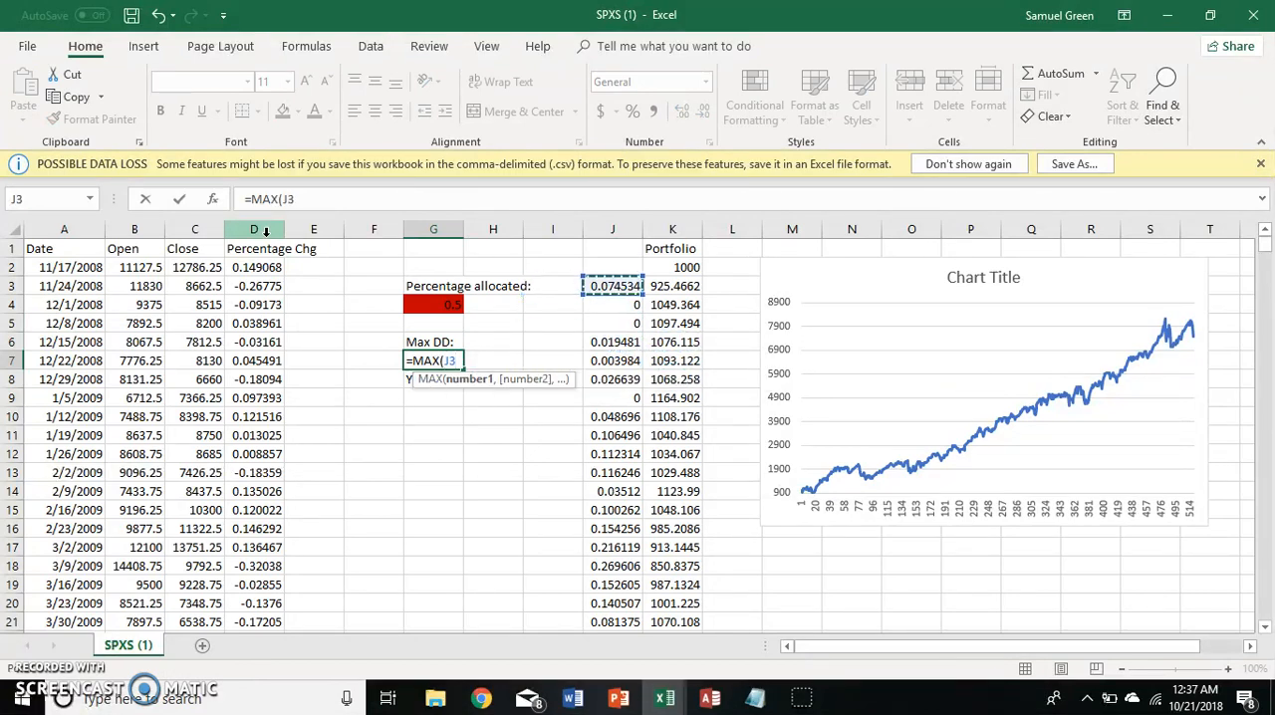
pyautogui.hotkey('ctrl', 'shift', 'Down')
pyautogui.press('Return')
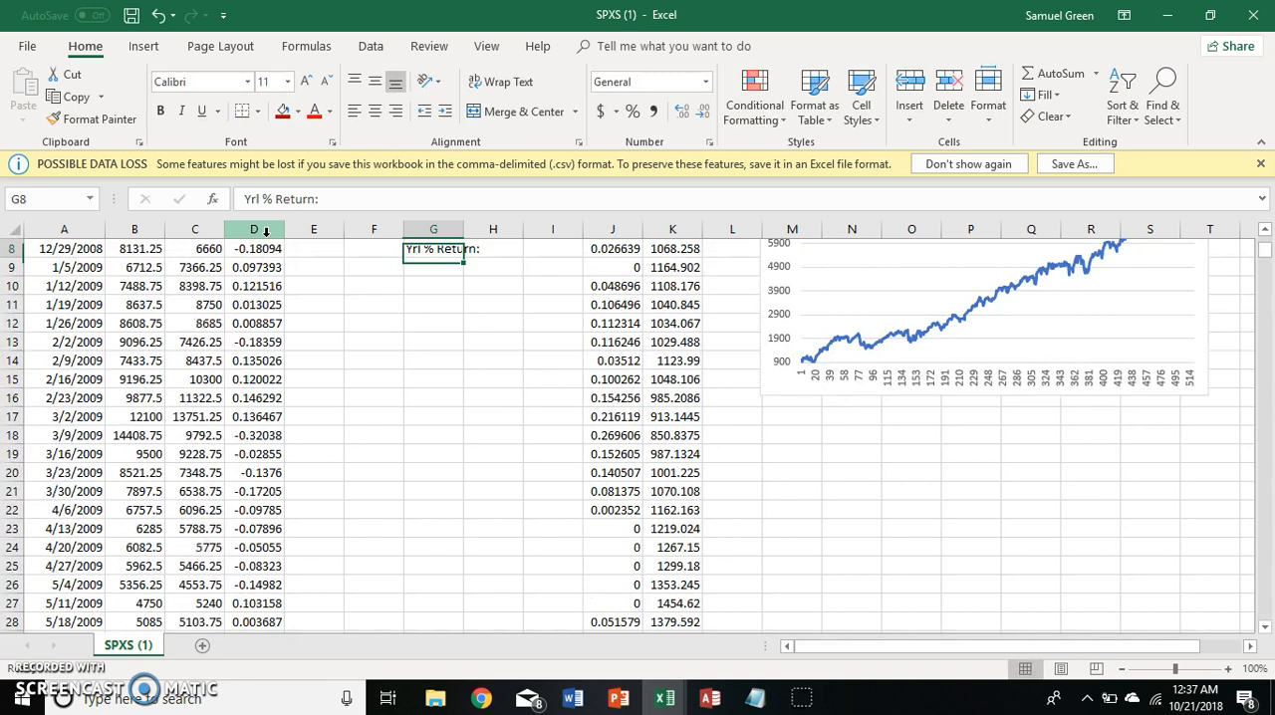
# Examine the maximum drawdown result and the drawdown and Portfolio columns down to the last row.
pyautogui.press('Up')
pyautogui.press('Up')
pyautogui.press('Up')
pyautogui.press('Up')
pyautogui.press('Up')
pyautogui.press('Up')
pyautogui.press('Up')
pyautogui.press('Right')
pyautogui.press('Right')
pyautogui.press('Right')
pyautogui.press('Right')
pyautogui.press('Down')
pyautogui.press('Down')
pyautogui.press('Down')
pyautogui.press('Down')
pyautogui.press('Down')
pyautogui.press('Down')
pyautogui.press('Down')
pyautogui.press('Left')
pyautogui.press('Left')
pyautogui.press('Left')
pyautogui.press('Left')
pyautogui.press('Up')
pyautogui.press('Up')
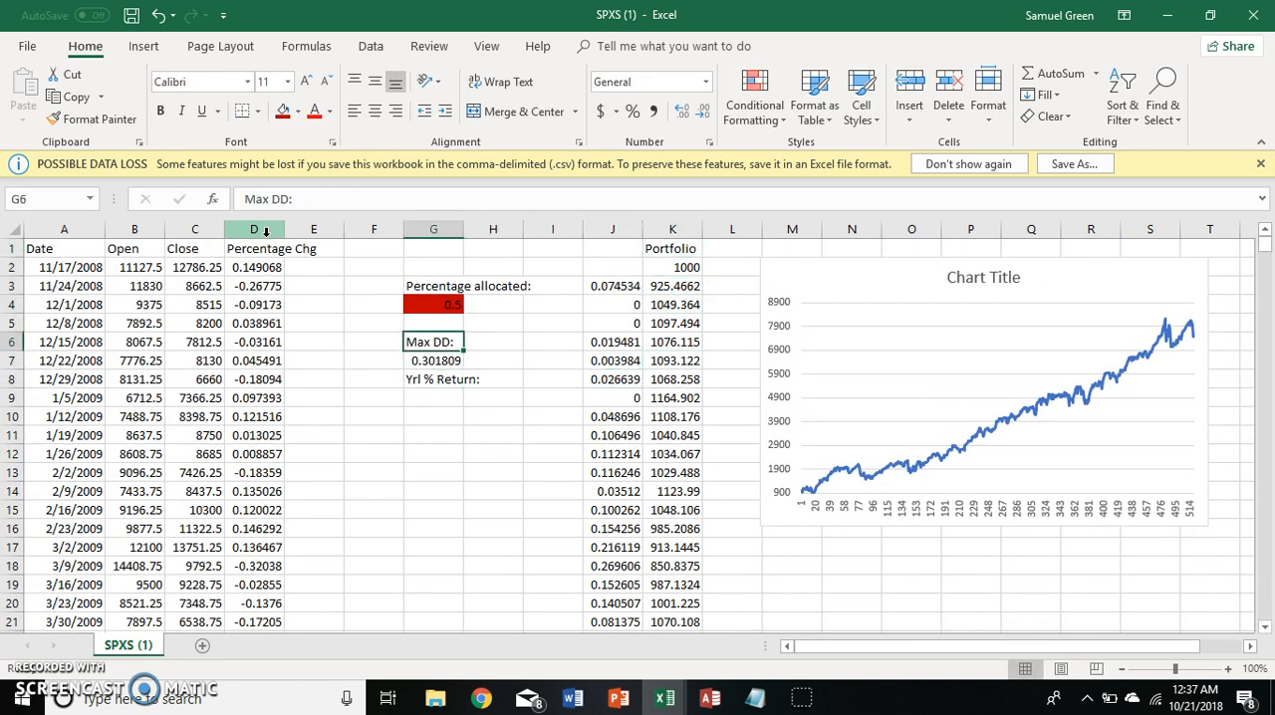
pyautogui.press('Up')
pyautogui.press('Right')
pyautogui.press('Down')
pyautogui.press('Right')
pyautogui.press('Right')
pyautogui.press('Up')
pyautogui.press('Up')
pyautogui.press('Up')
pyautogui.hotkey('ctrl', 'Down')
pyautogui.press('Right')
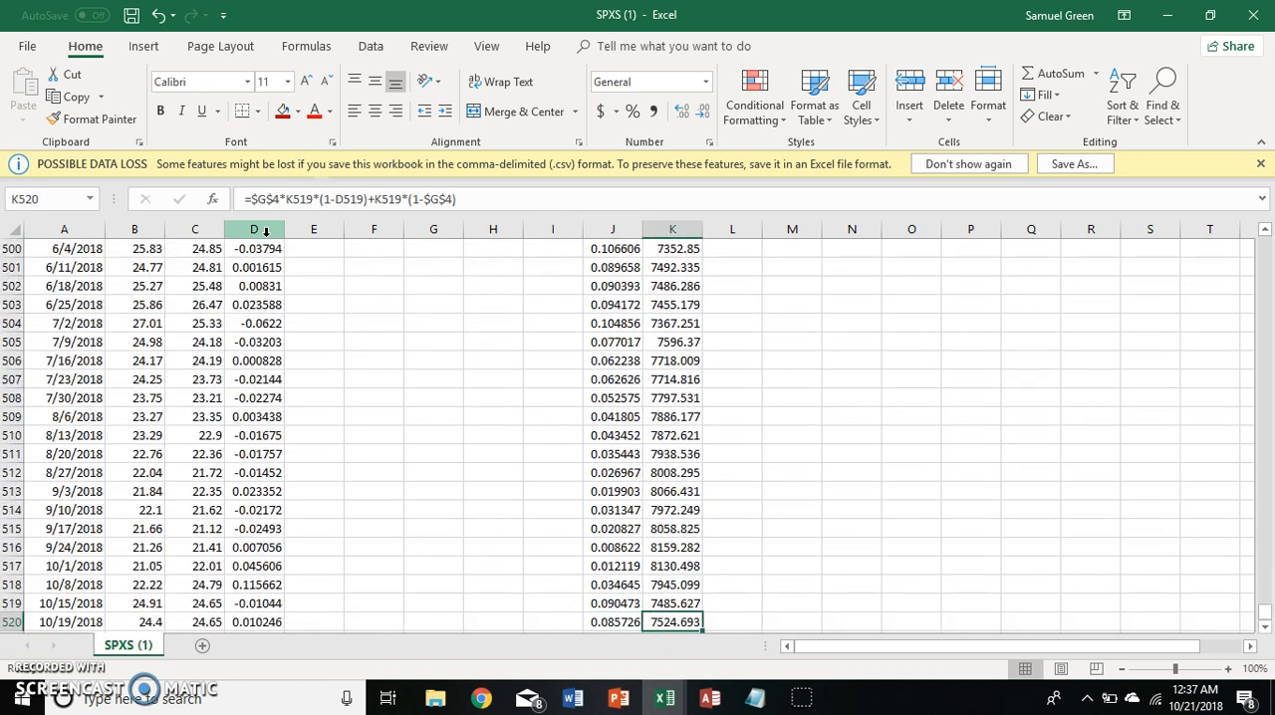
# Format the maximum drawdown in G7 as Percentage.
pyautogui.hotkey('ctrl', 'Up')
pyautogui.press('Left')
pyautogui.press('Left')
pyautogui.press('Left')
pyautogui.press('Left')
pyautogui.press('Left')
pyautogui.press('Down')
pyautogui.press('Down')
pyautogui.press('Down')
pyautogui.press('Down')
pyautogui.press('Down')
pyautogui.press('Down')
pyautogui.press('Down')
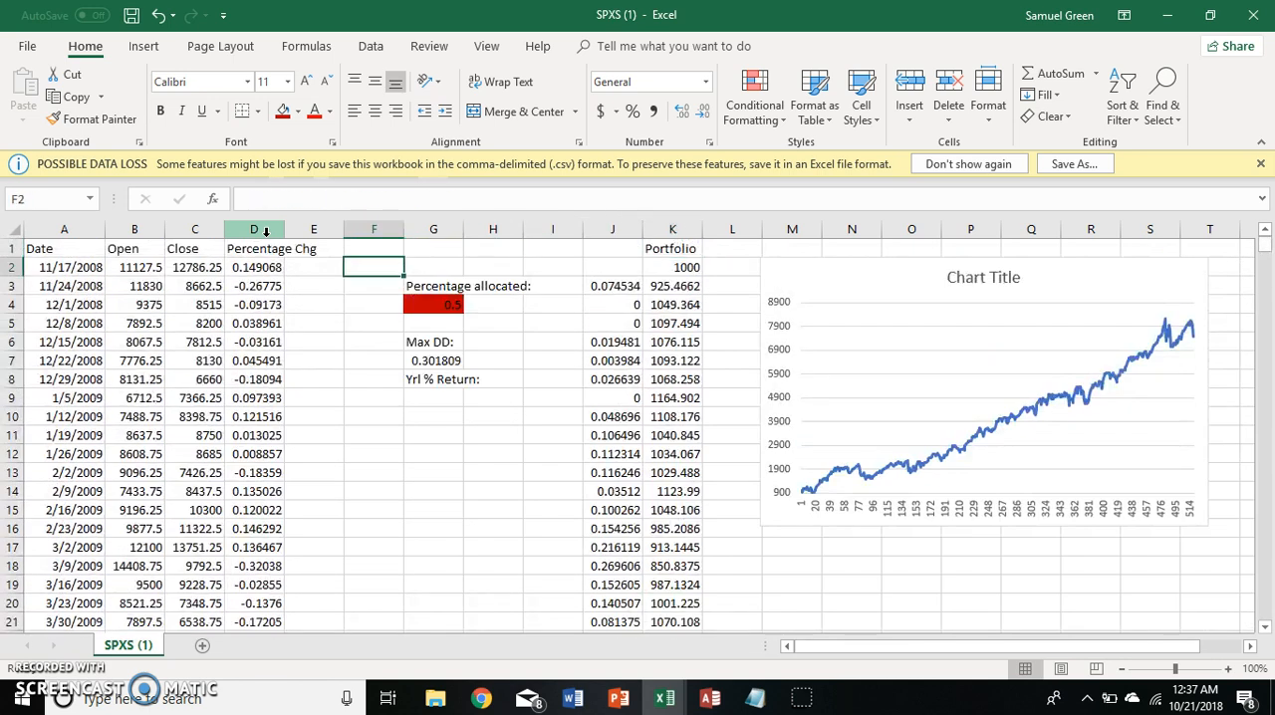
pyautogui.press('Right')
pyautogui.press('Up')
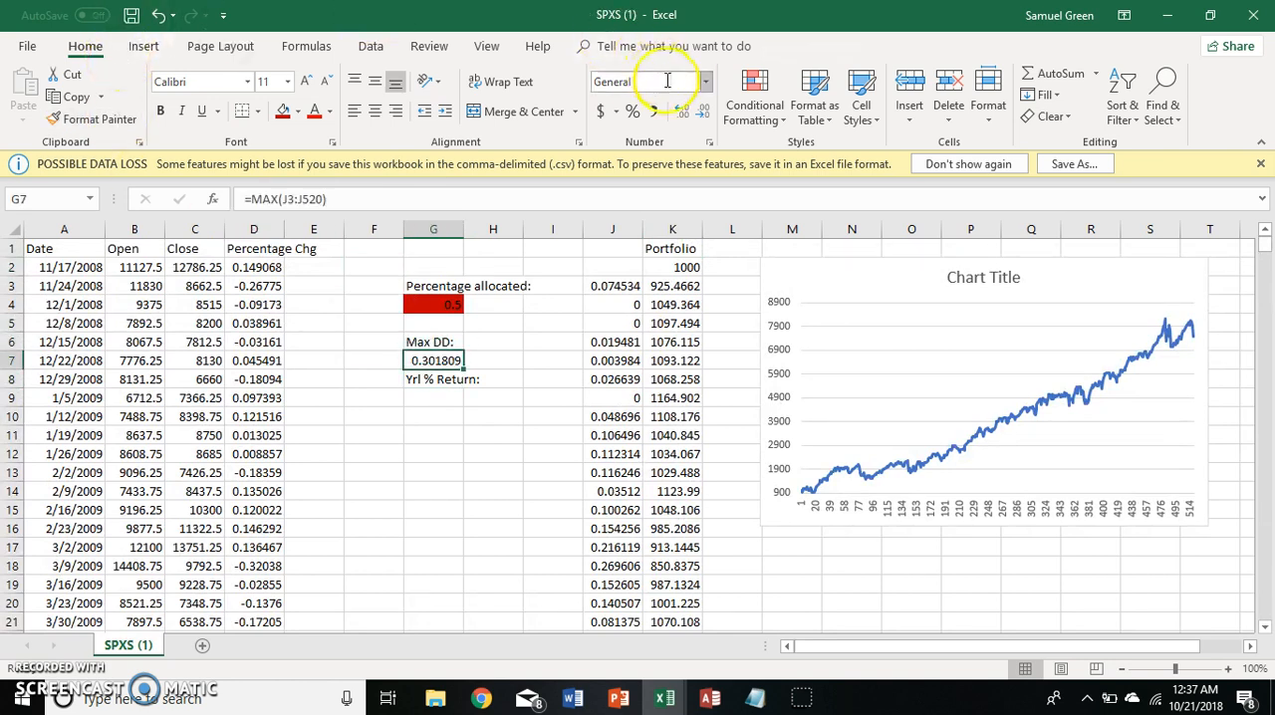
pyautogui.click(705, 82)
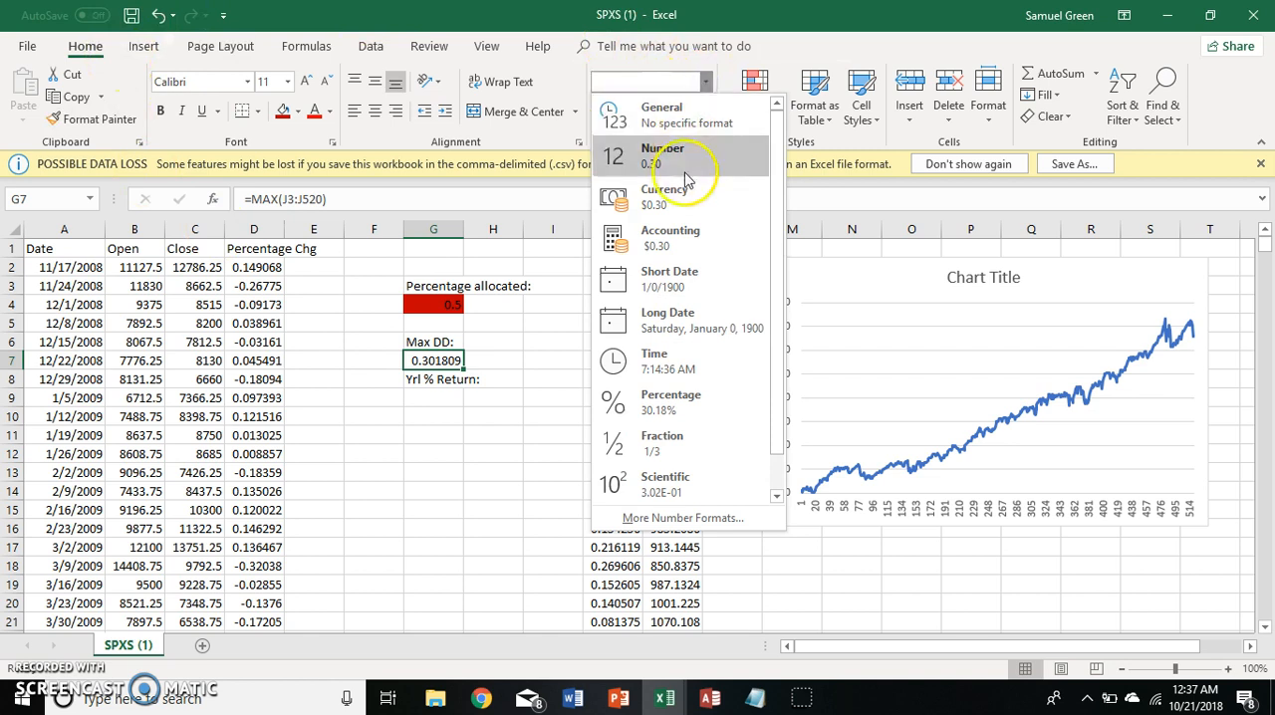
pyautogui.click(678, 402)
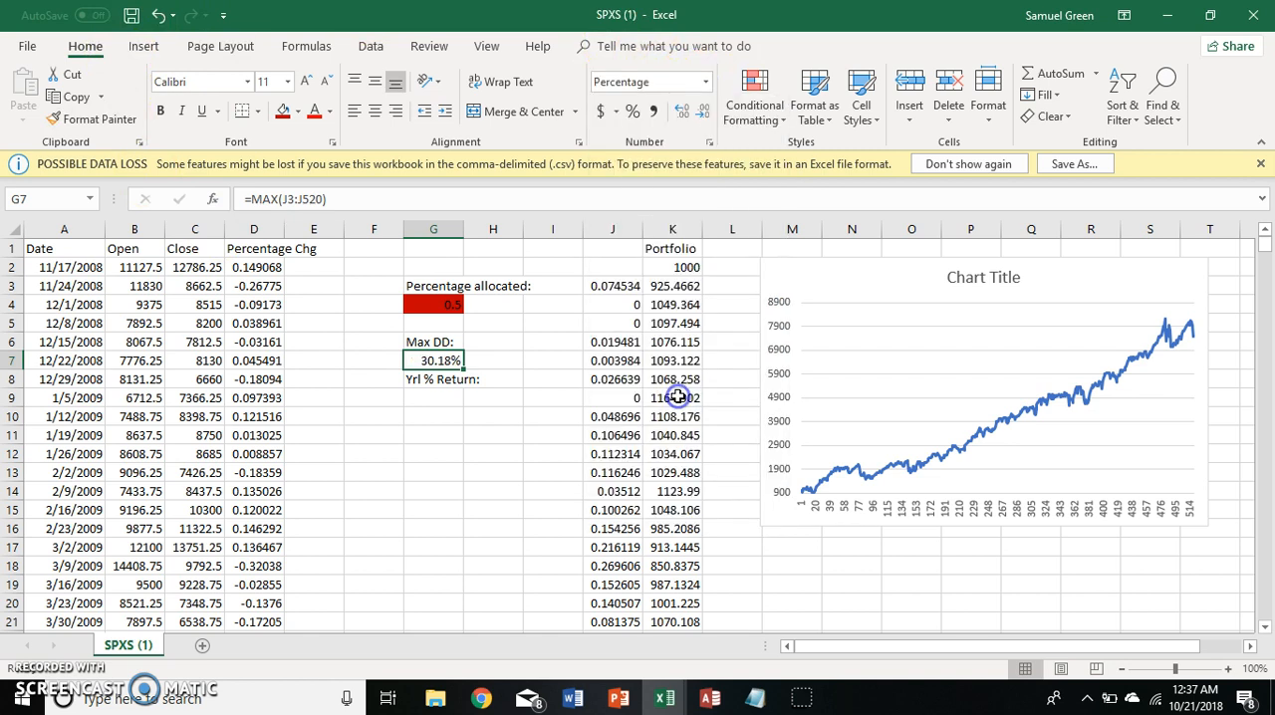
pyautogui.click(445, 397)
pyautogui.click(455, 439)
pyautogui.click(332, 420)
pyautogui.click(299, 374)
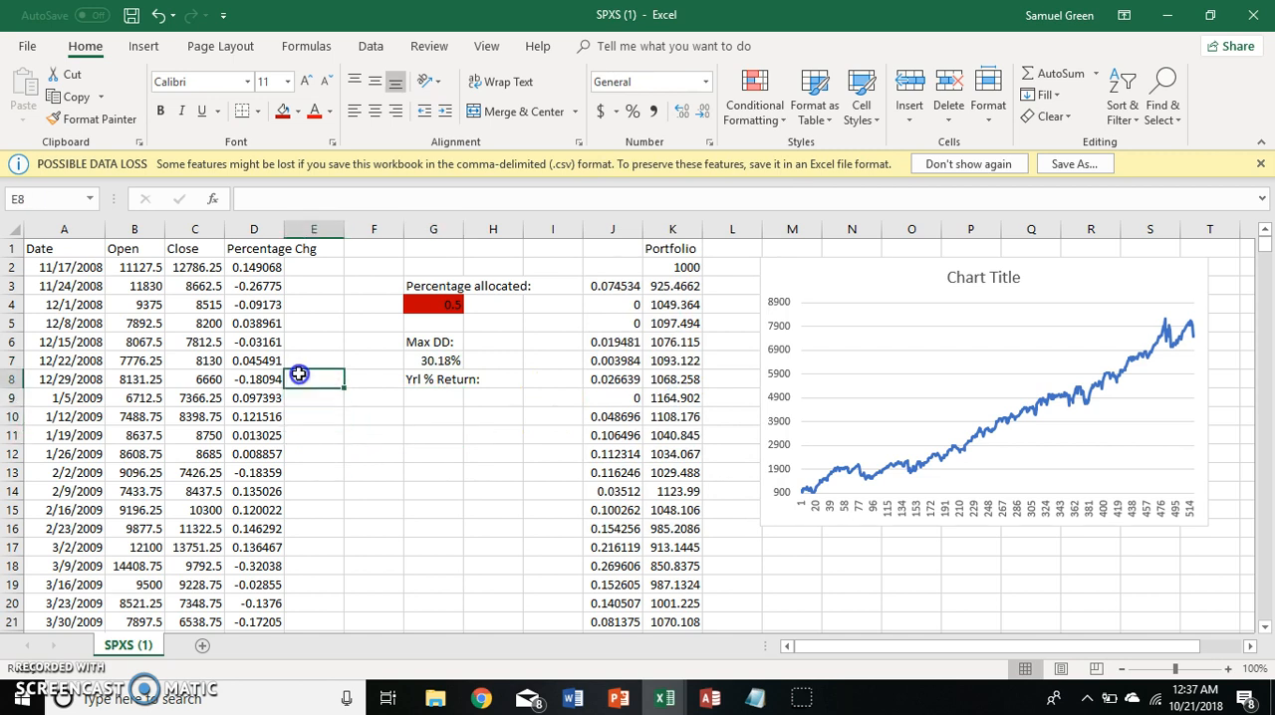
pyautogui.click(393, 400)
pyautogui.press('Right')
pyautogui.press('Right')
pyautogui.press('Right')
pyautogui.press('Right')
pyautogui.press('Left')
pyautogui.press('Left')
pyautogui.press('Left')
pyautogui.press('Right')
pyautogui.press('Left')
pyautogui.write('=')
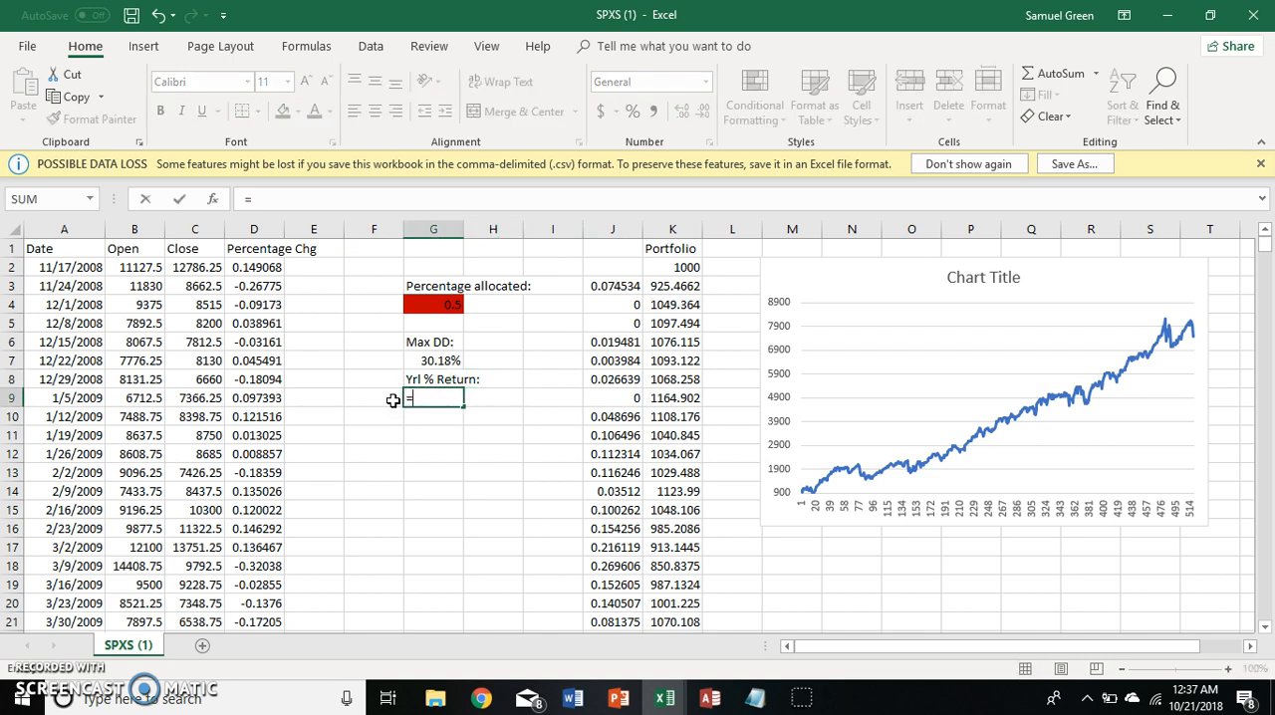
pyautogui.write('K')
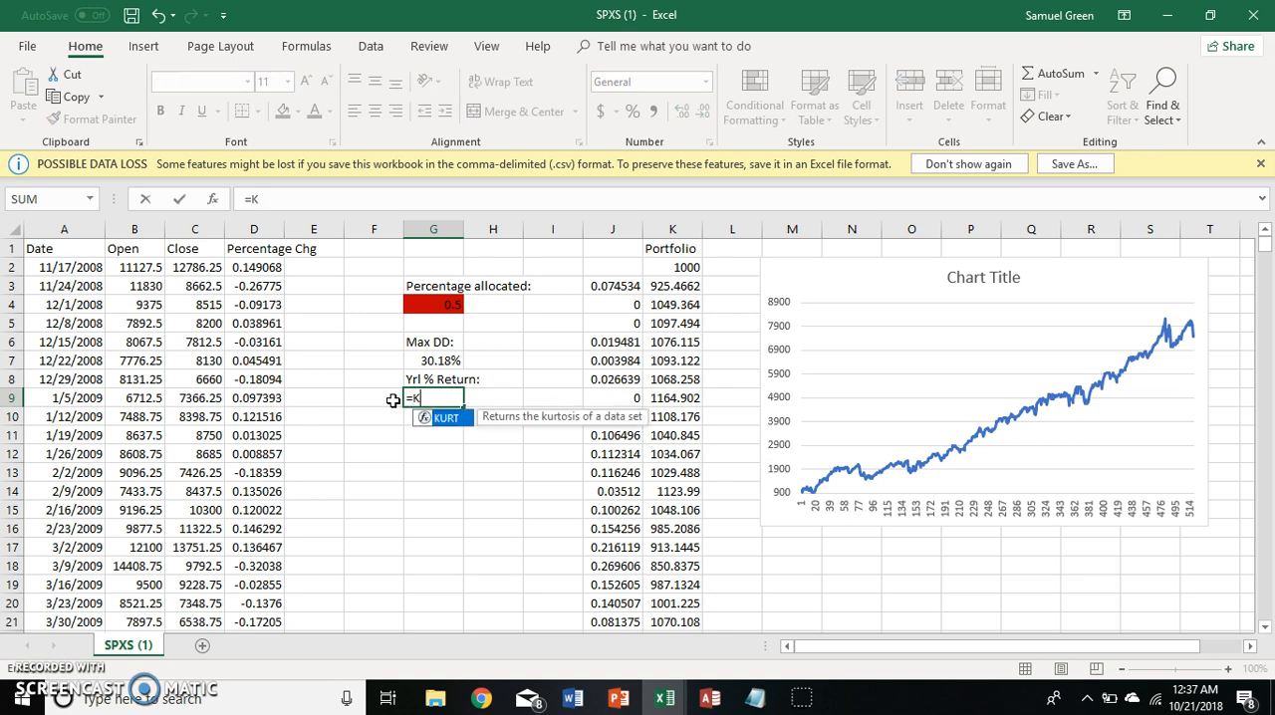
pyautogui.press('Escape')
# Enter the ratio of the final to the starting Portfolio value in G9 as =(K520/K2), after locating the column's last row.
pyautogui.press('Down')
pyautogui.press('Right')
pyautogui.press('Right')
pyautogui.press('Right')
pyautogui.press('Right')
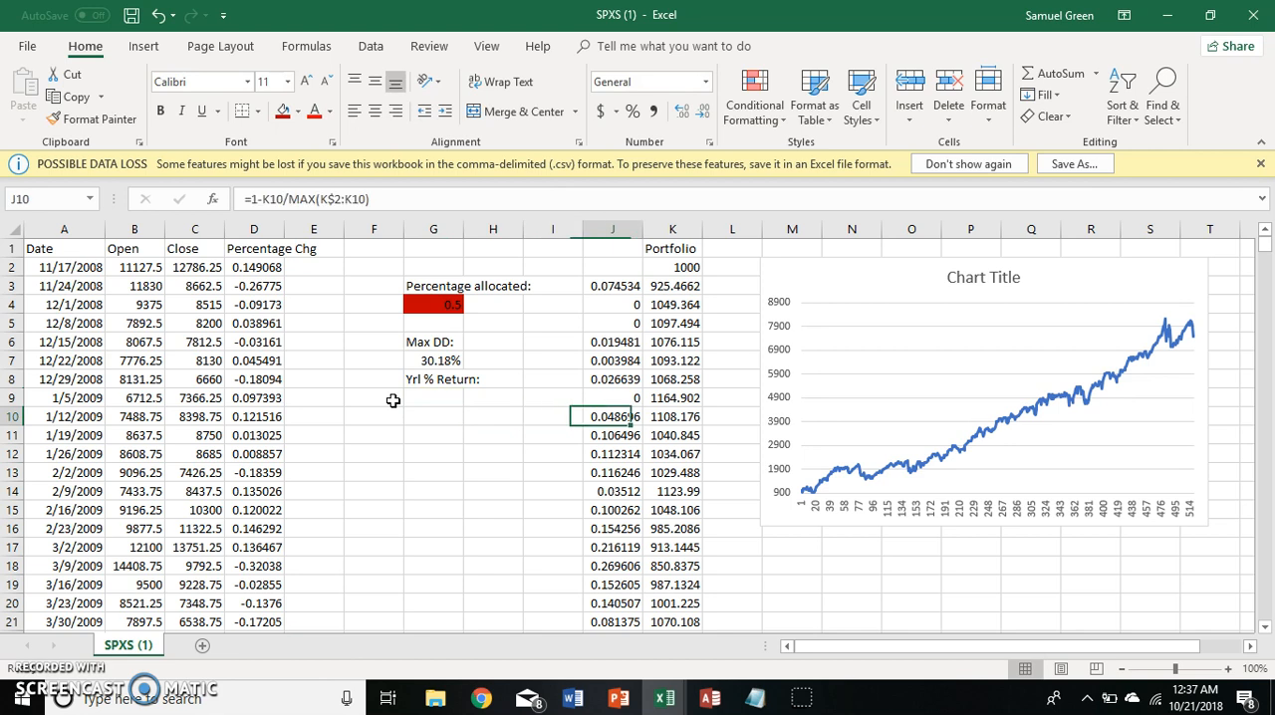
pyautogui.hotkey('ctrl', 'Down')
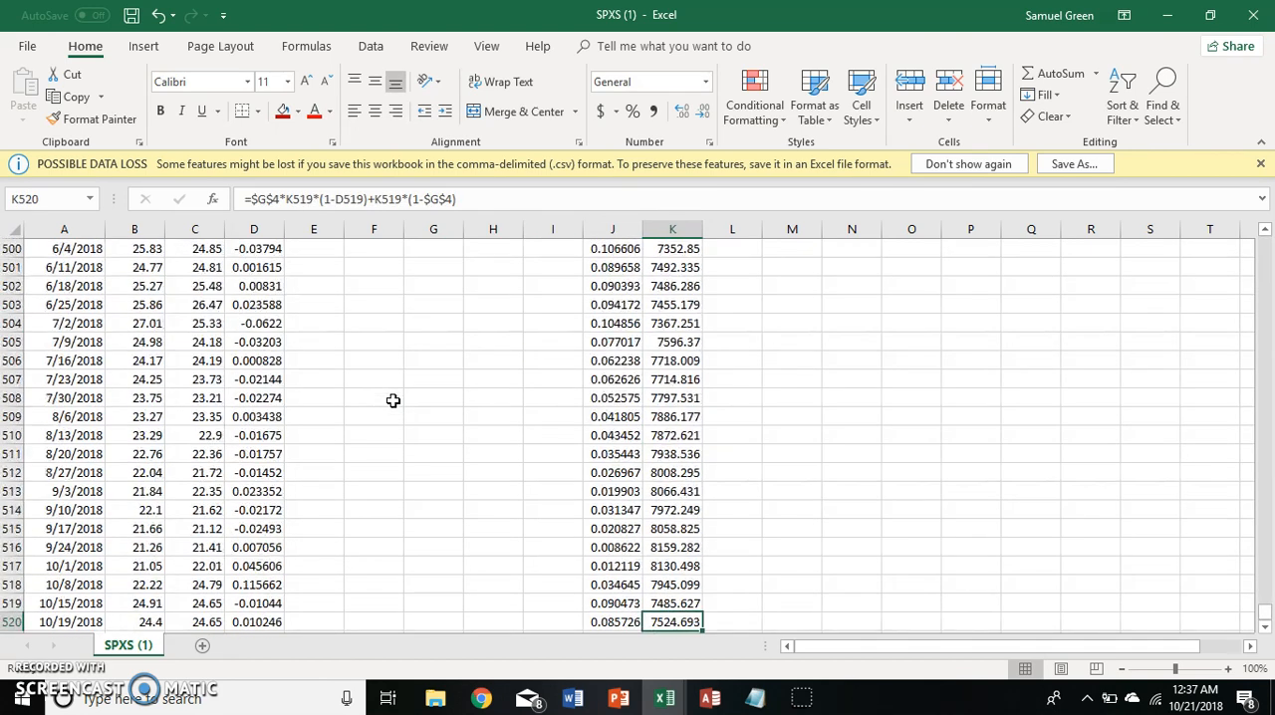
pyautogui.hotkey('ctrl', 'Up')
pyautogui.press('Left')
pyautogui.press('Left')
pyautogui.press('Left')
pyautogui.press('Left')
pyautogui.press('Down')
pyautogui.press('Down')
pyautogui.press('Down')
pyautogui.press('Down')
pyautogui.press('Down')
pyautogui.press('Down')
pyautogui.press('Down')
pyautogui.press('Down')
pyautogui.write('=K')
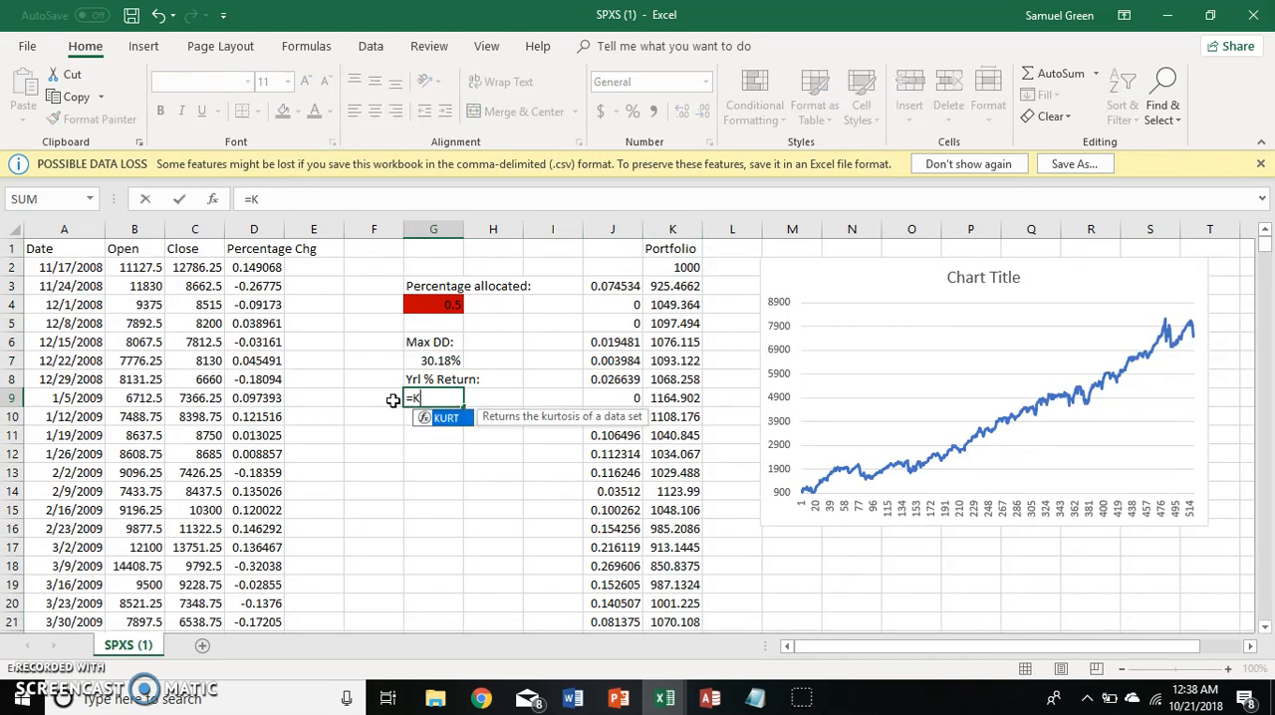
pyautogui.write('520')
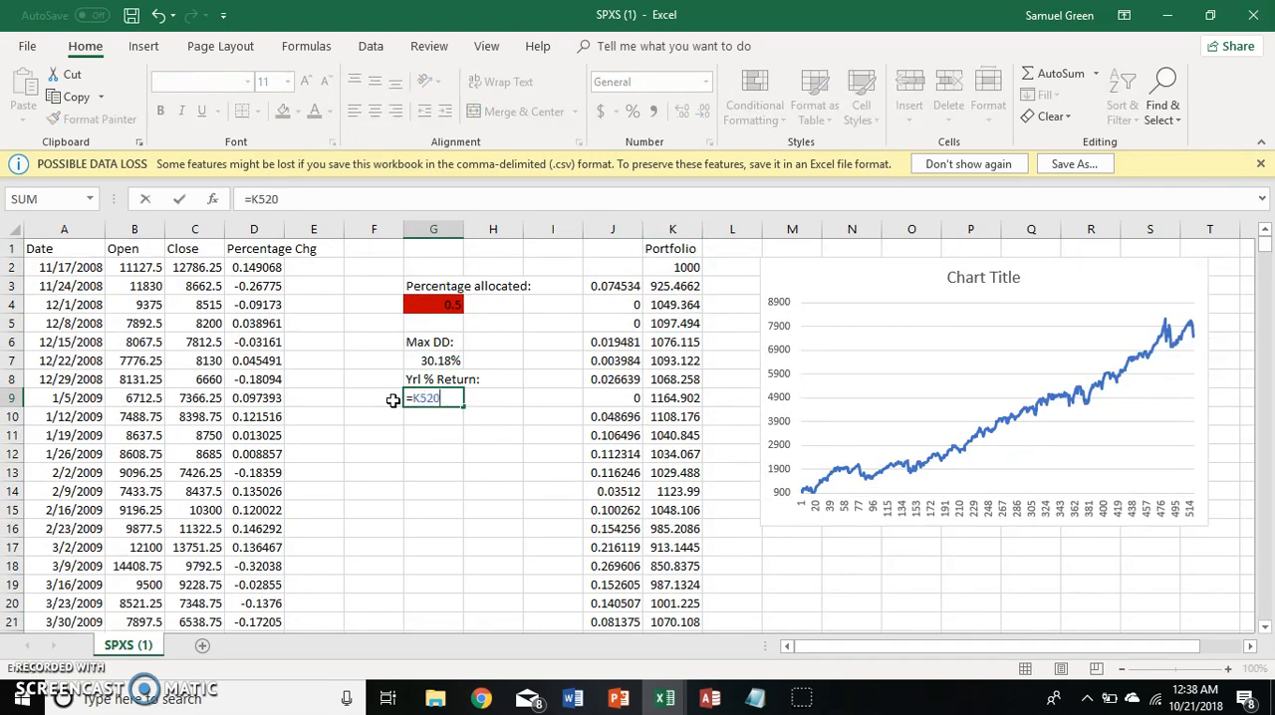
pyautogui.write('/K2')
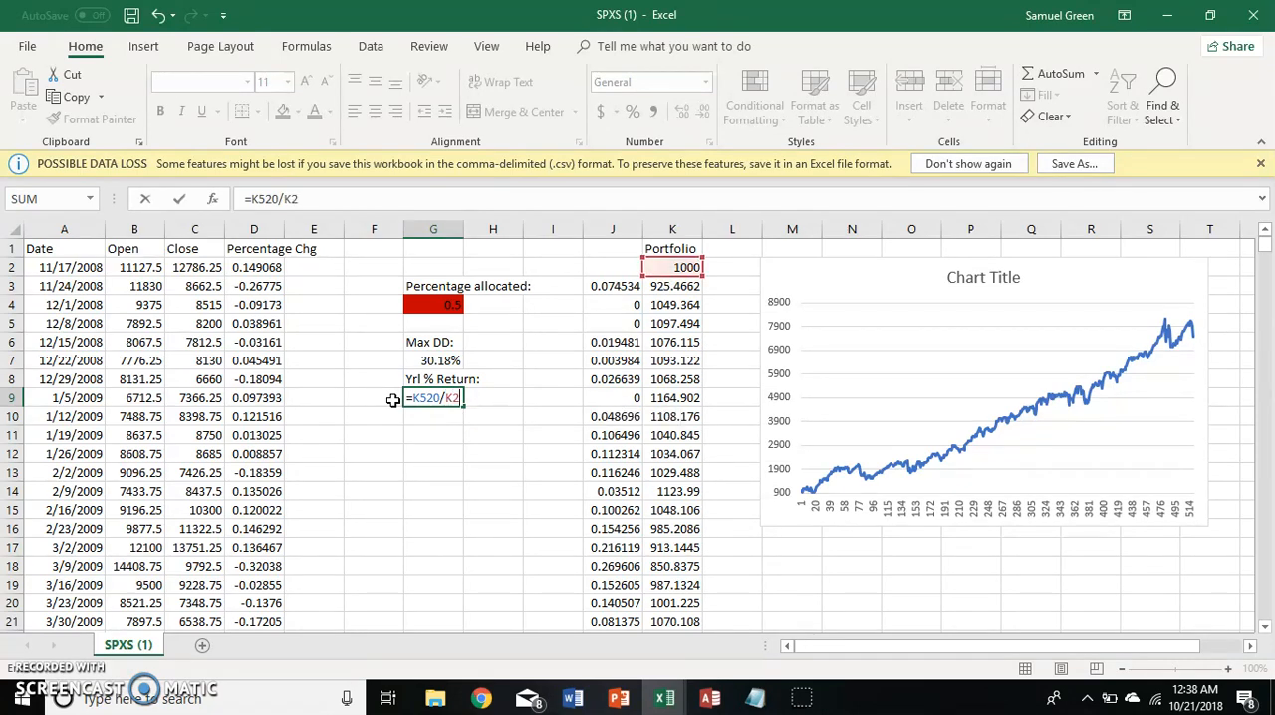
pyautogui.write(')')
pyautogui.click(415, 402)
pyautogui.write('(')
pyautogui.click(412, 401)
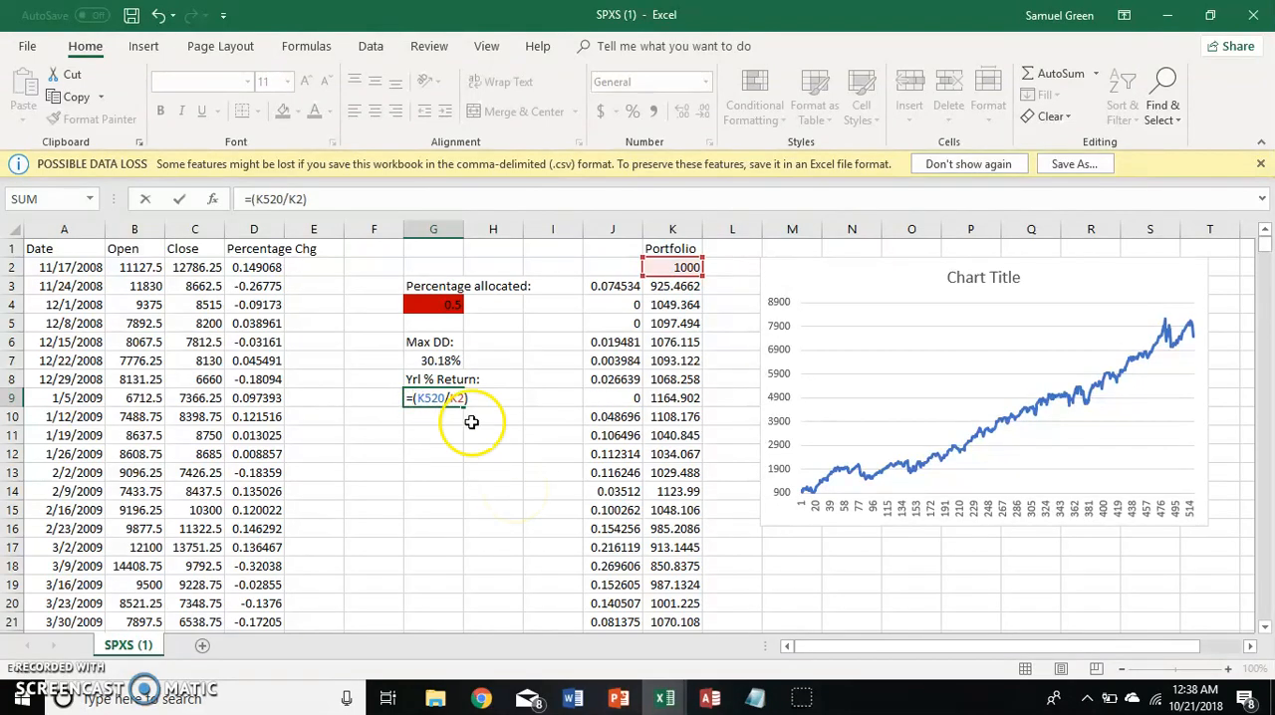
pyautogui.click(326, 190)
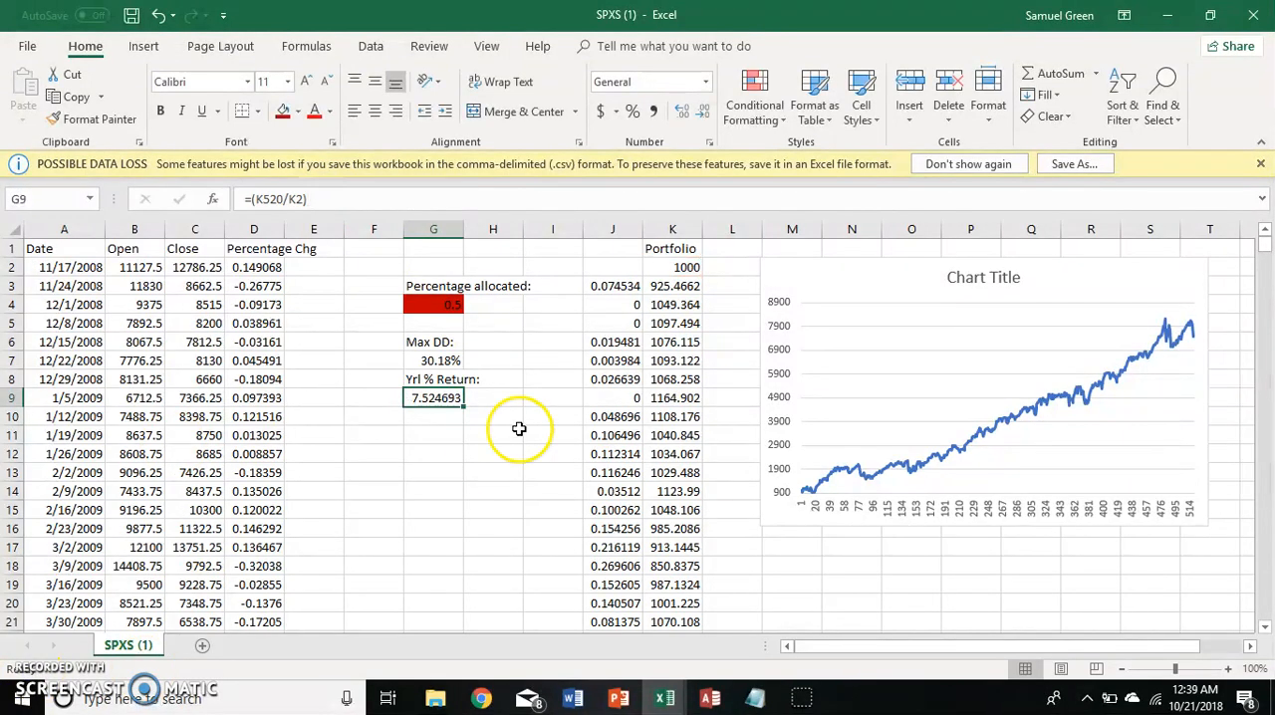
# Extend the G9 formula to the annualized return =(K520/K2)^(1/(519/52))-1.
pyautogui.click(322, 206)
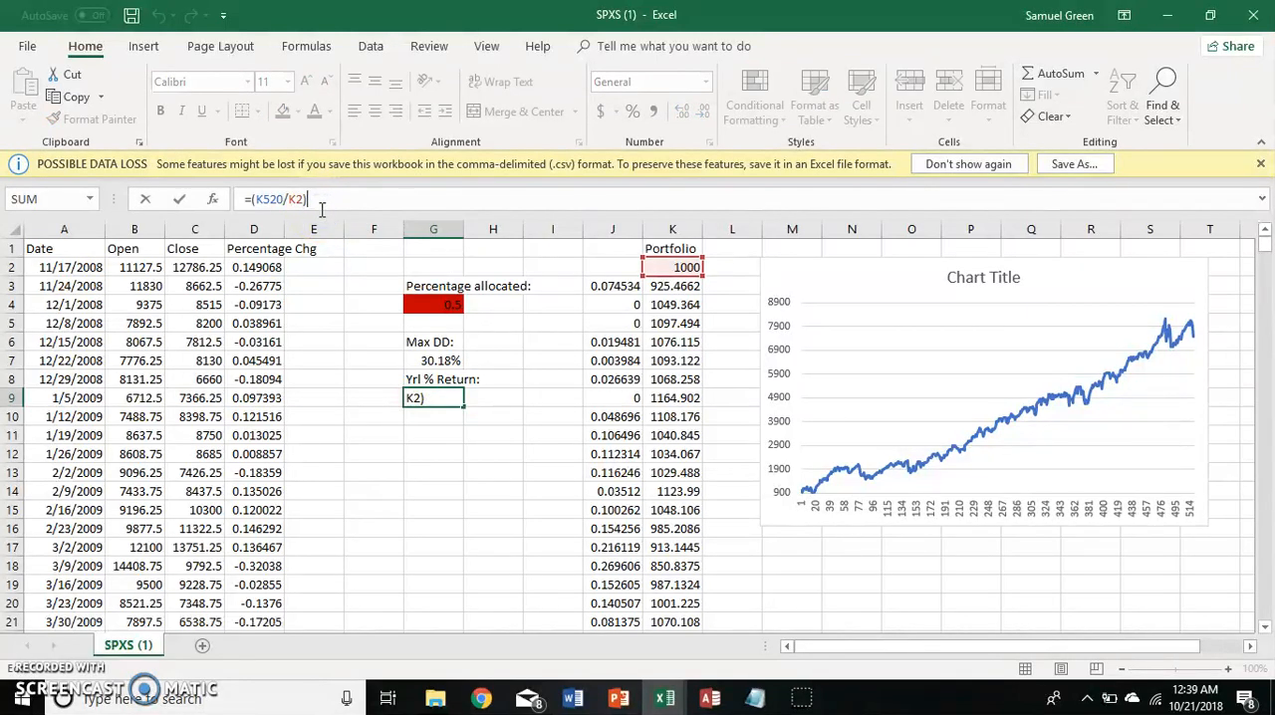
pyautogui.write('^(1/(519/52')
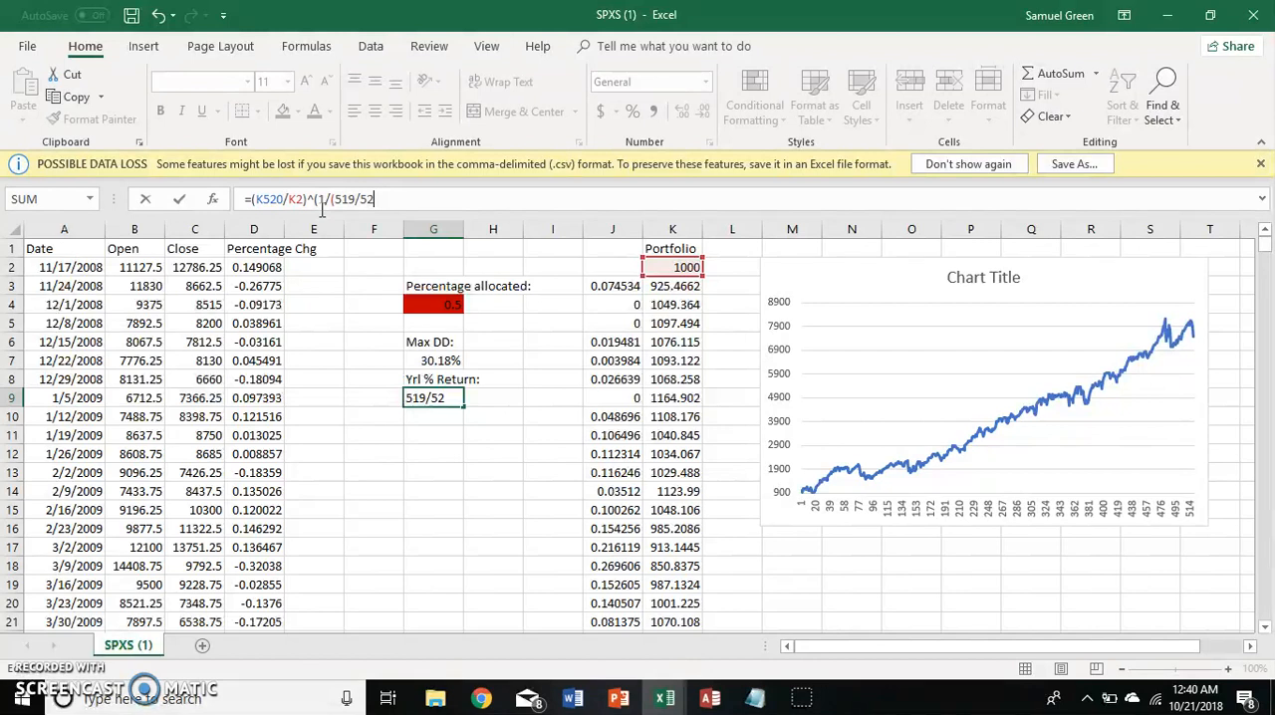
pyautogui.write('))-1')
pyautogui.press('Return')
pyautogui.press('Up')
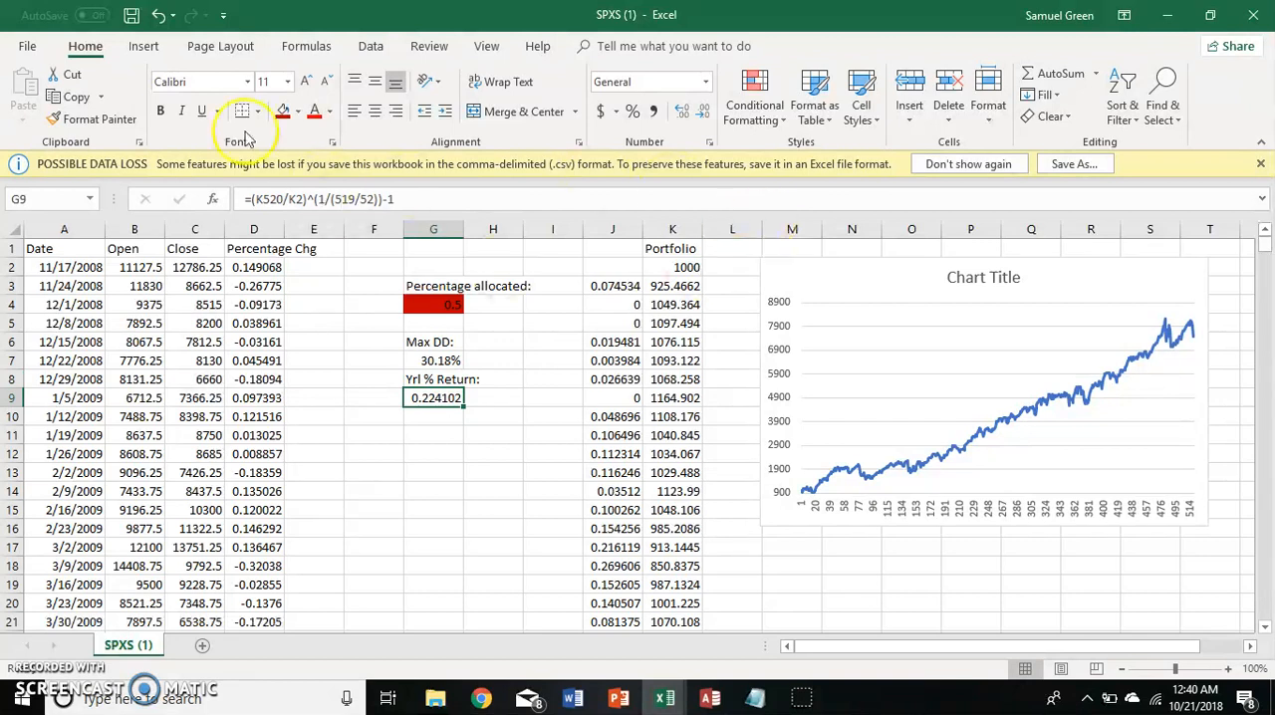
pyautogui.click(423, 397)
pyautogui.press('Up')
pyautogui.press('Up')
pyautogui.press('Up')
pyautogui.press('Up')
pyautogui.press('Up')
pyautogui.press('Up')
pyautogui.press('Left')
pyautogui.press('Left')
pyautogui.press('Left')
pyautogui.press('Left')
pyautogui.press('Left')
pyautogui.press('Left')
pyautogui.press('Up')
pyautogui.press('Right')
pyautogui.press('Down')
pyautogui.press('Right')
pyautogui.press('Right')
pyautogui.press('Right')
pyautogui.press('Right')
pyautogui.press('Right')
pyautogui.press('Right')
pyautogui.press('Right')
pyautogui.press('Right')
pyautogui.press('Right')
pyautogui.press('Right')
pyautogui.press('Right')
pyautogui.press('Right')
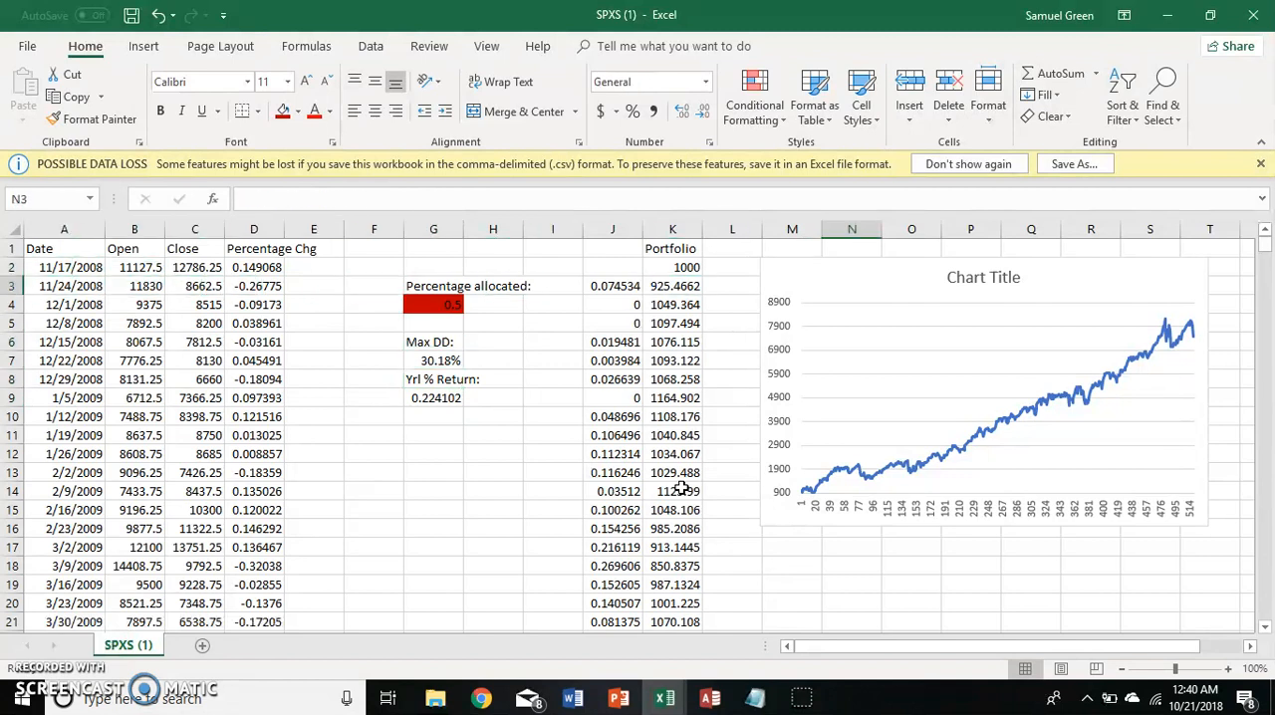